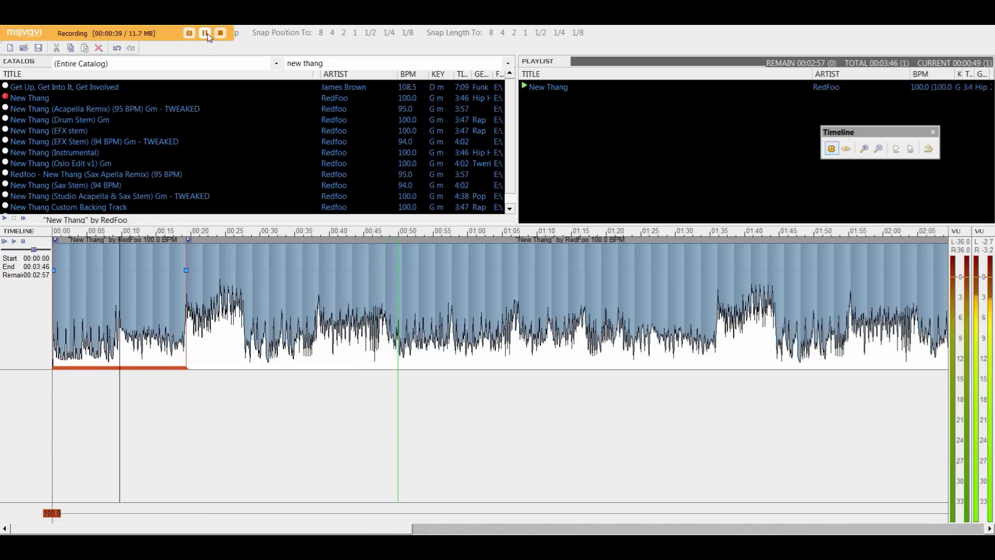
left_click(207, 34)
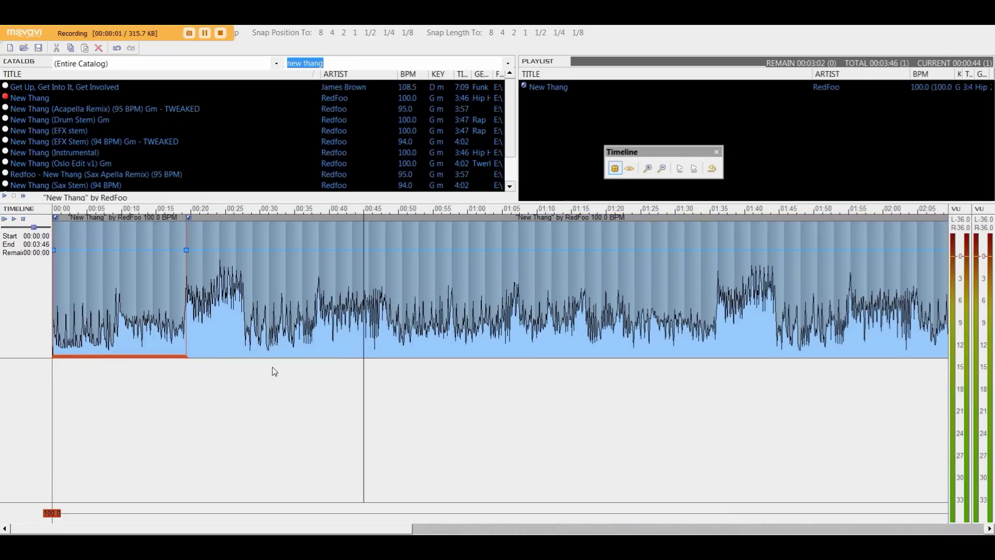
Step: Split the intro of the New Thang track at about 0:09 and 0:05
left_click(115, 293)
scroll(115, 292, "up", 3)
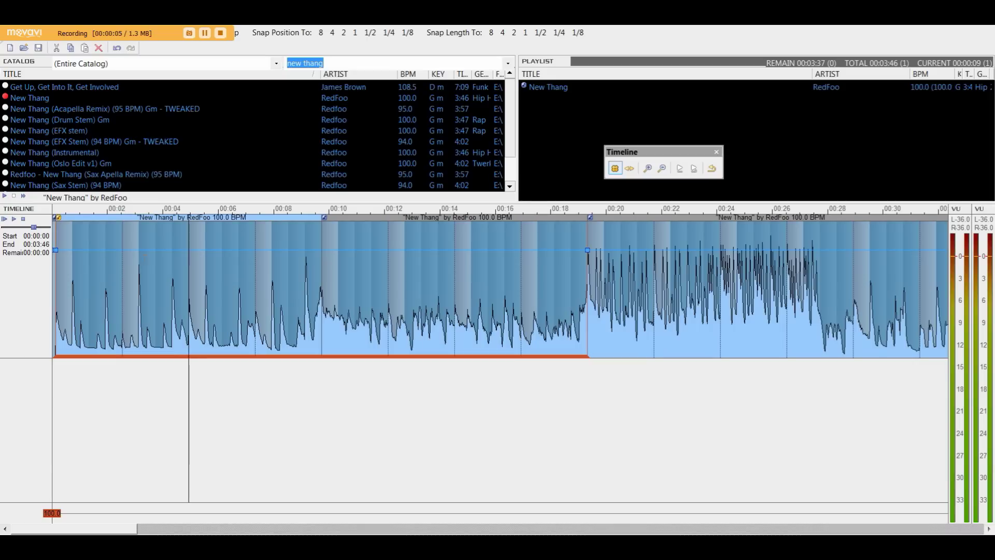
key("s")
key("Home")
key("Down")
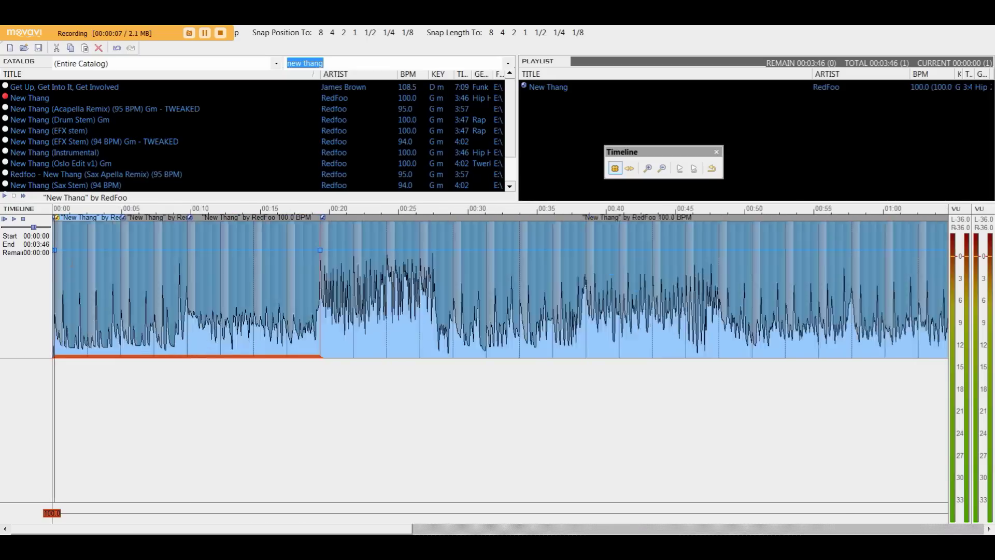
key("Down")
key("Down")
Step: Start a new empty mix and search the entire catalog for "california love"
left_click(10, 48)
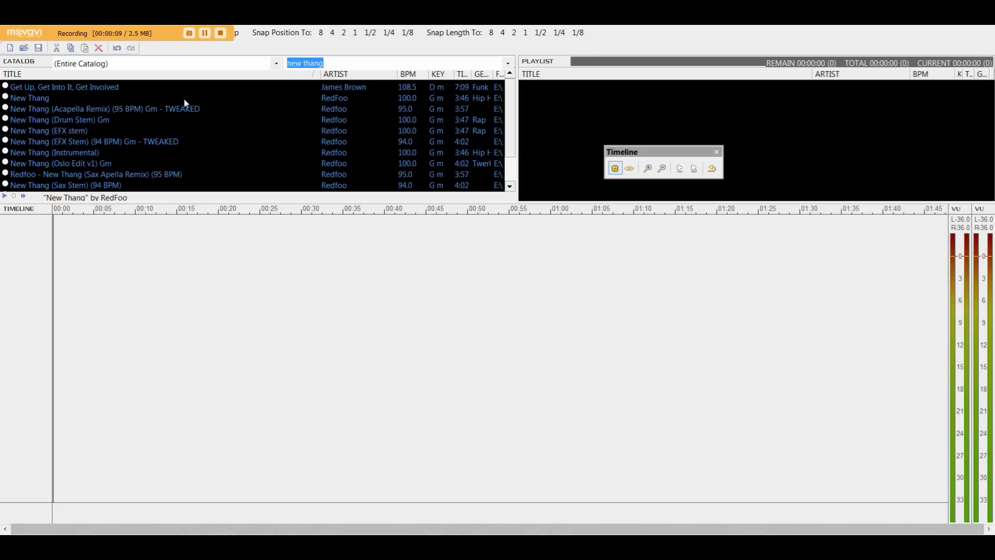
left_click(286, 63)
left_click(310, 63)
left_click_drag(343, 61, 284, 50)
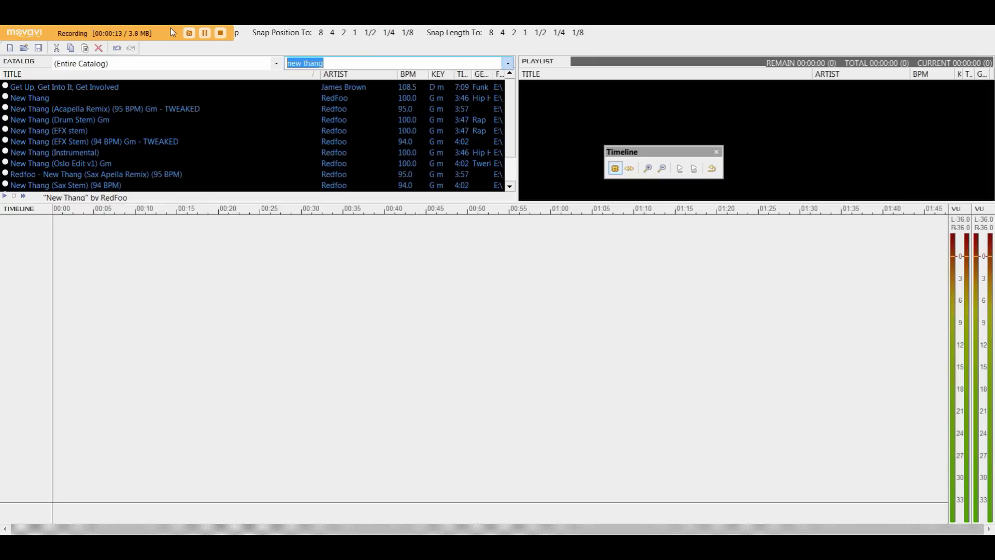
type("calfornia")
key("BackSpace")
key("BackSpace")
key("BackSpace")
key("BackSpace")
key("BackSpace")
key("BackSpace")
type("ifornia love")
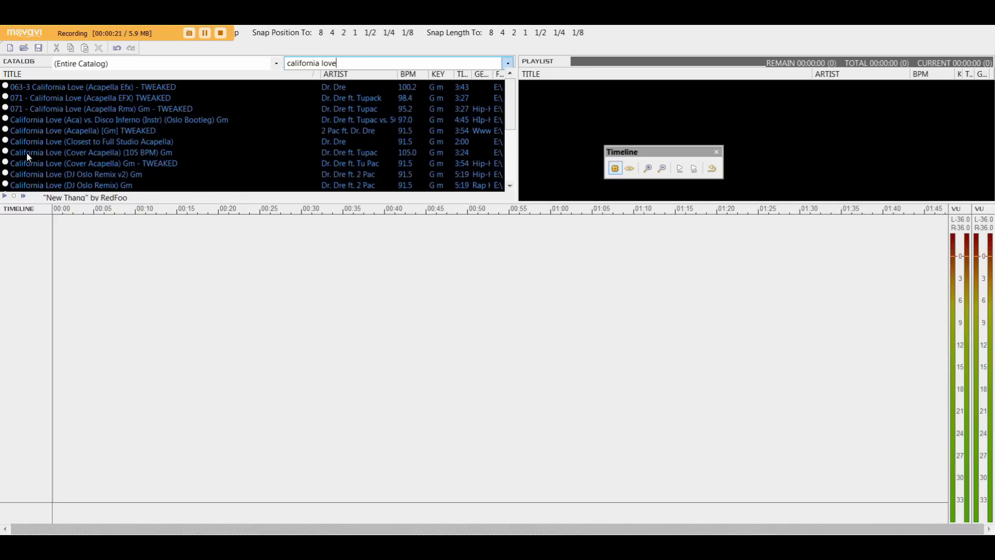
Step: Add the track "California Love (Instrumental) Gm TWEAKED" from the catalog to the timeline
left_click(26, 151)
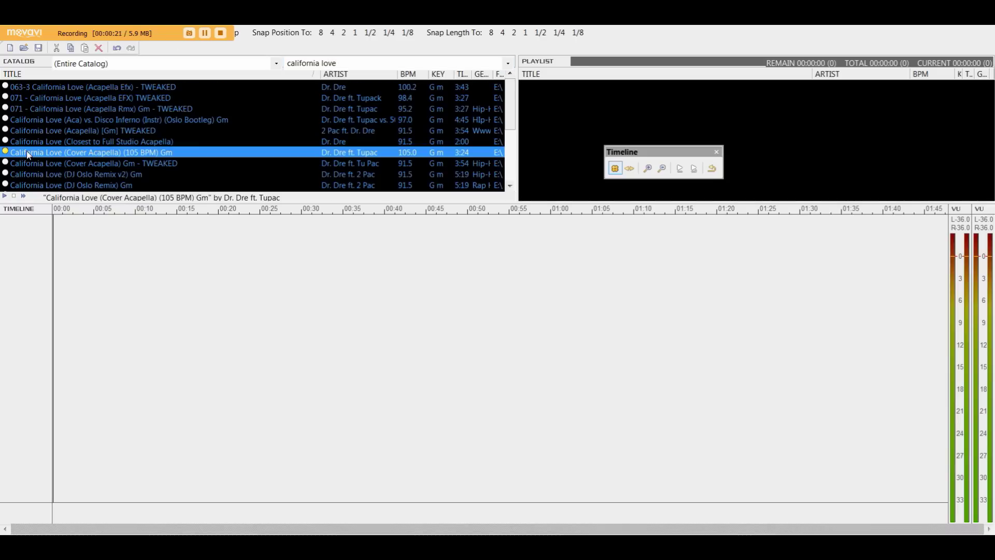
scroll(107, 130, "down", 2)
left_click(114, 145)
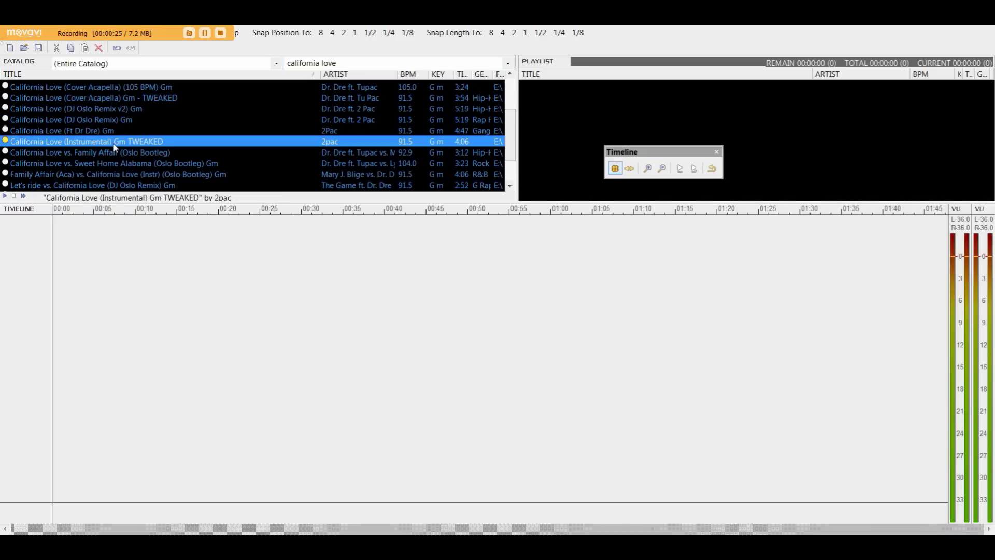
double_click(113, 143)
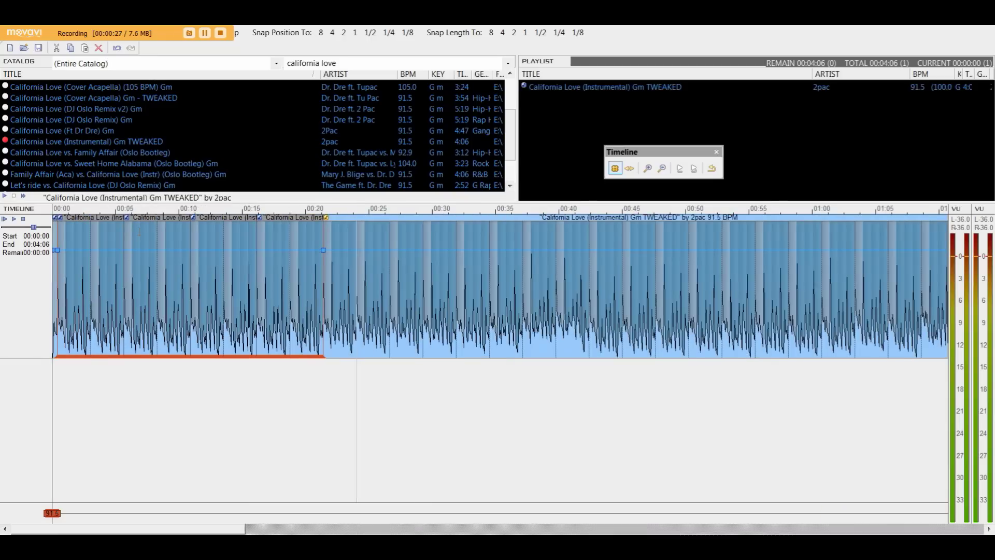
Step: Play through the California Love instrumental and split it at about 0:42, 1:03 and 1:08
left_click(145, 211)
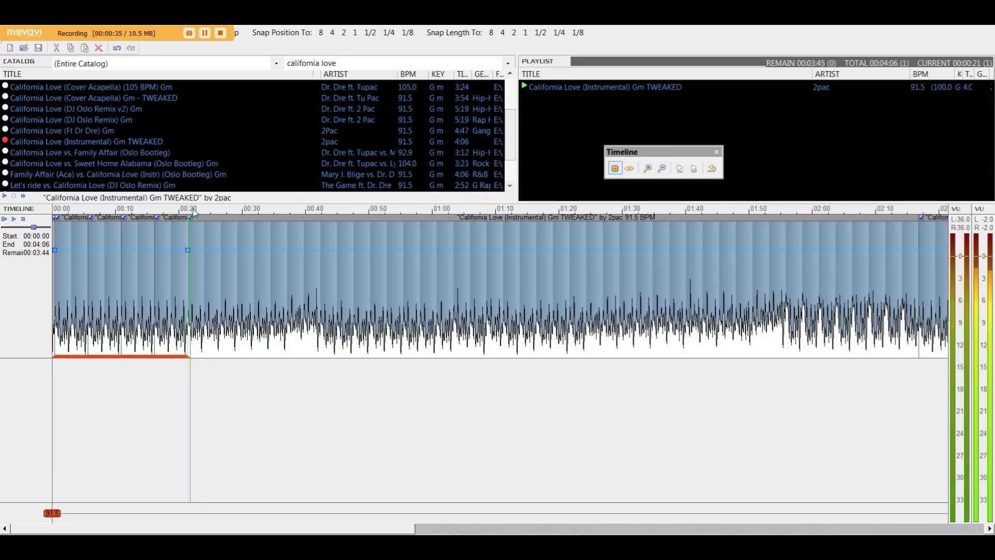
left_click(319, 250)
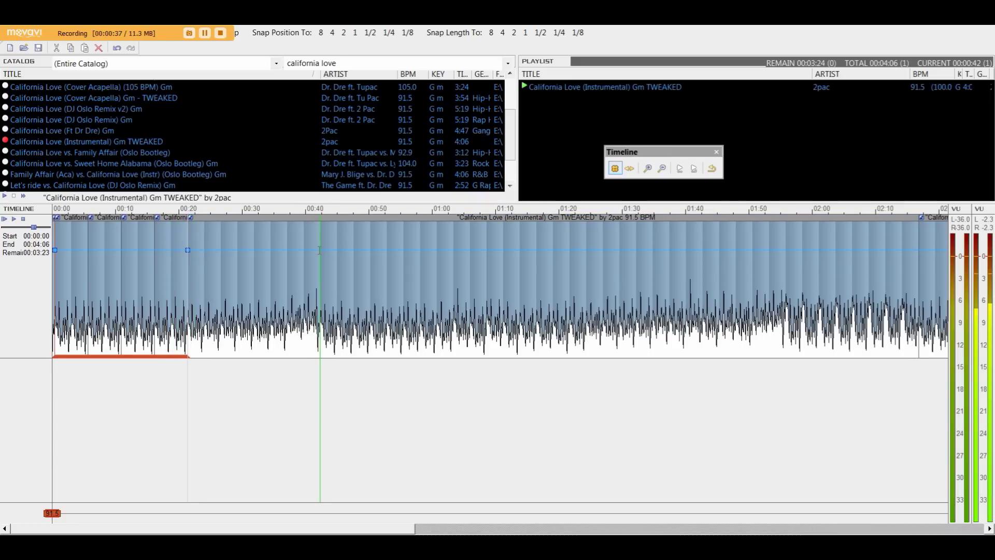
left_click(478, 243)
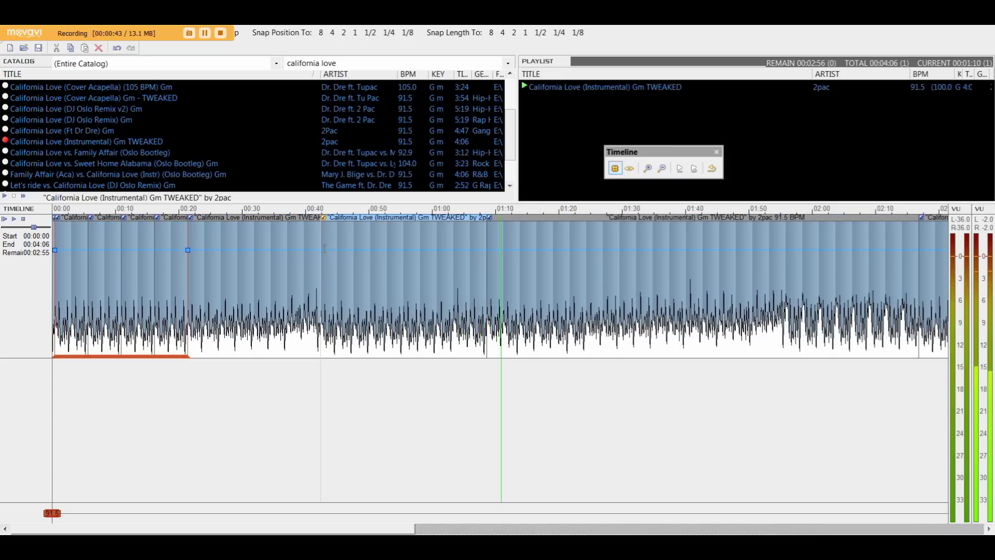
left_click(492, 32)
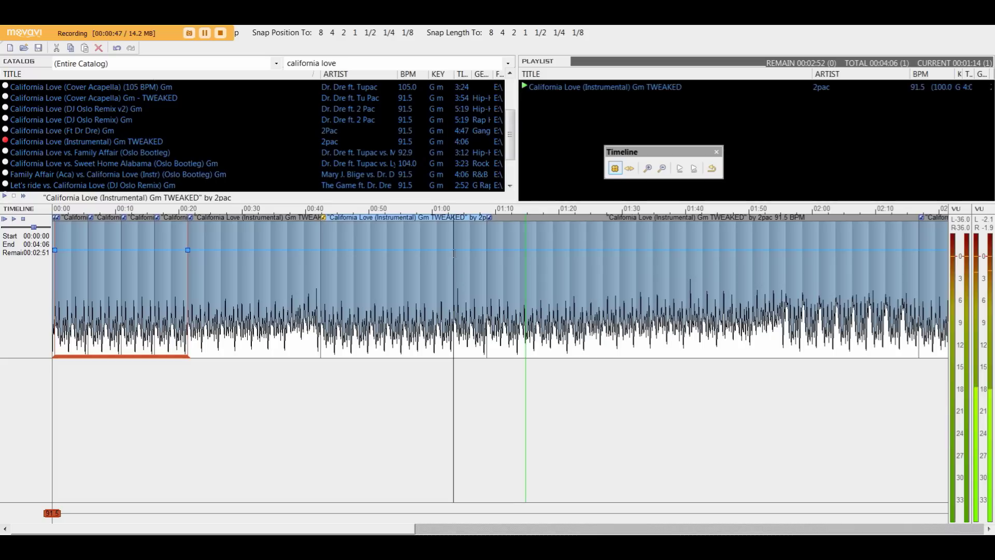
Step: Play the instrumental from about 1:55 and 2:15, and examine the segments around the 0:42 split
left_click(785, 210)
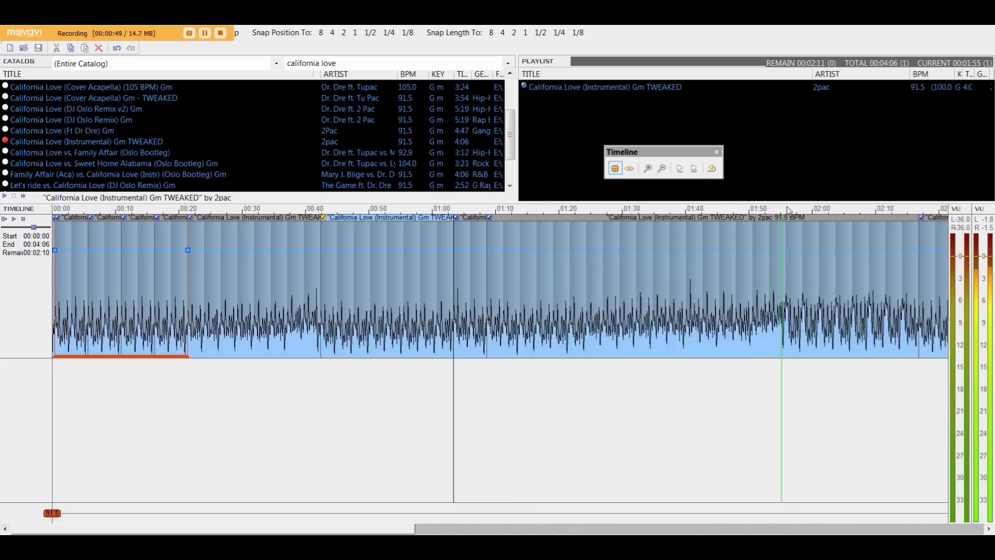
scroll(788, 210, "down", 3)
left_click(482, 209)
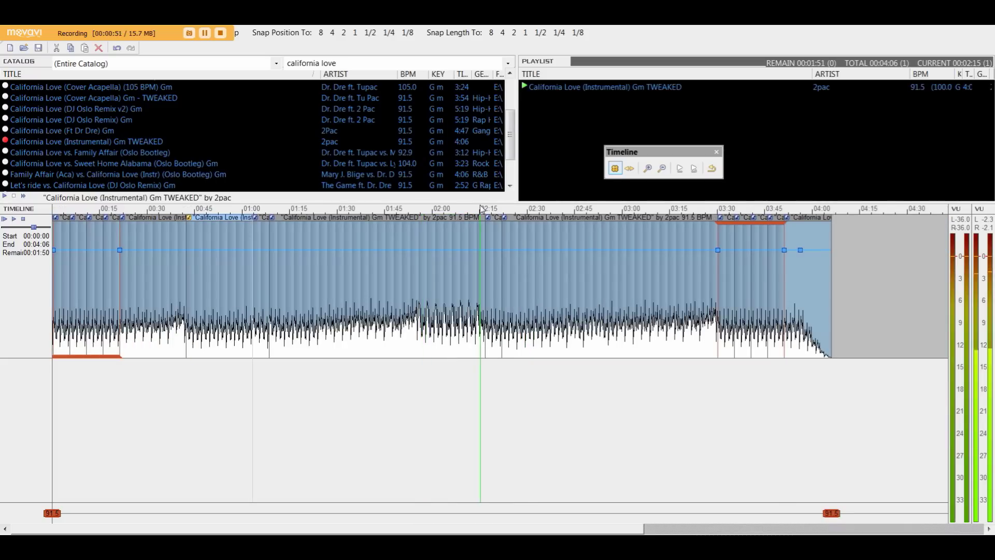
left_click(243, 249)
scroll(242, 249, "up", 3)
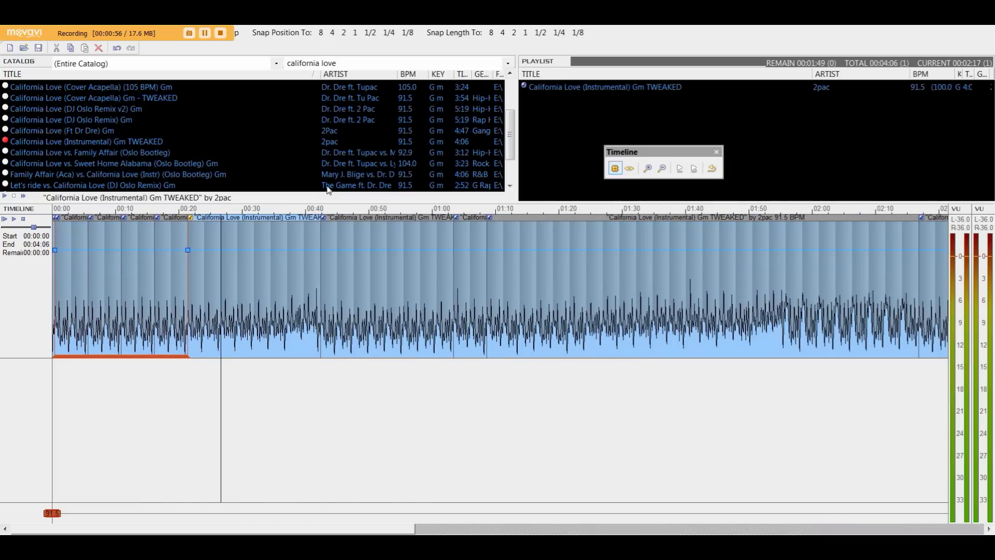
left_click(321, 287)
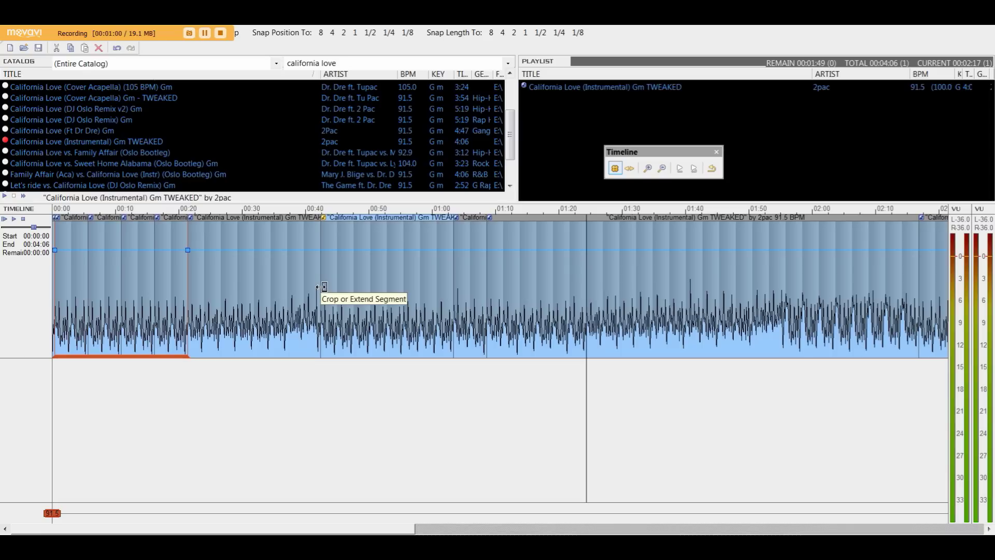
left_click(319, 286)
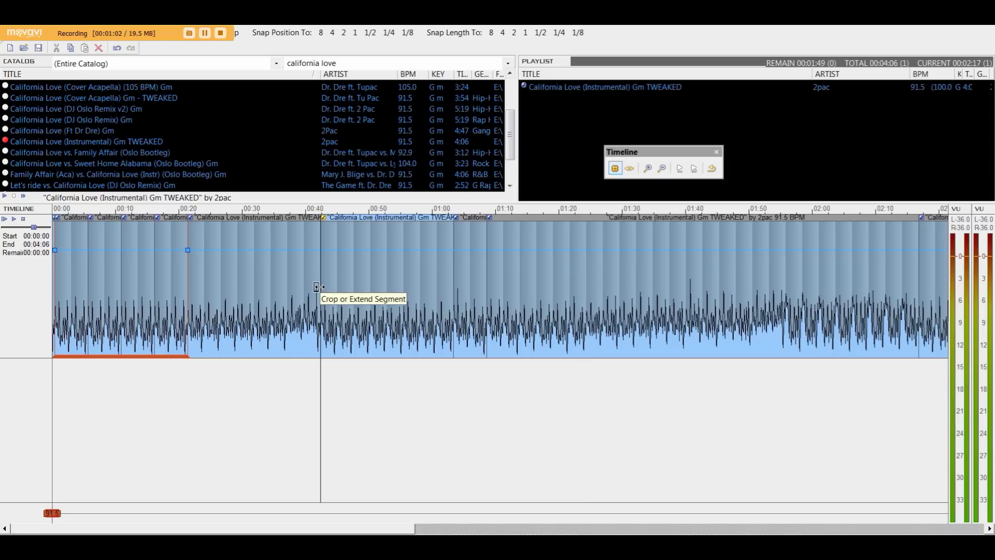
left_click(254, 258)
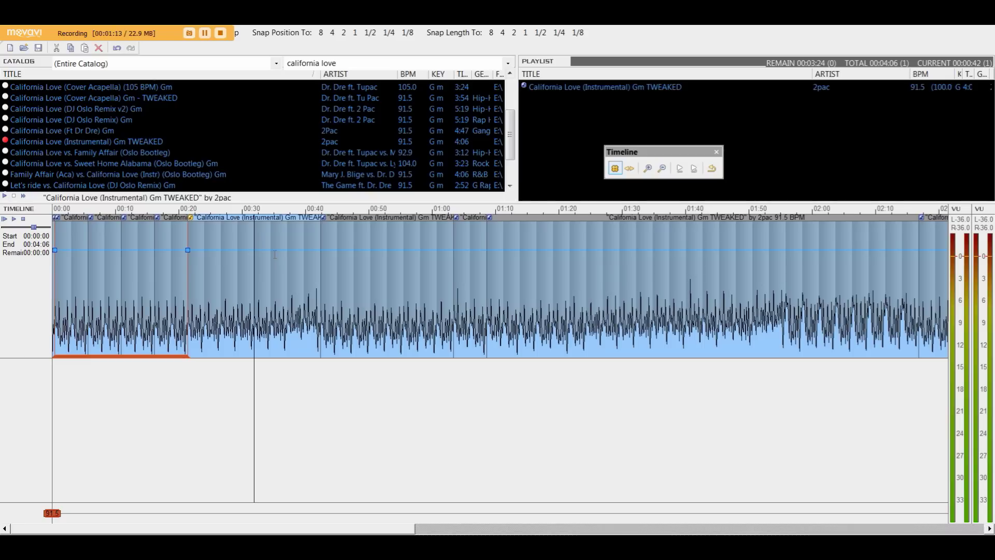
Step: Restrict the catalog to the ACAPELLA collection and search it for "new thang"
left_click(277, 64)
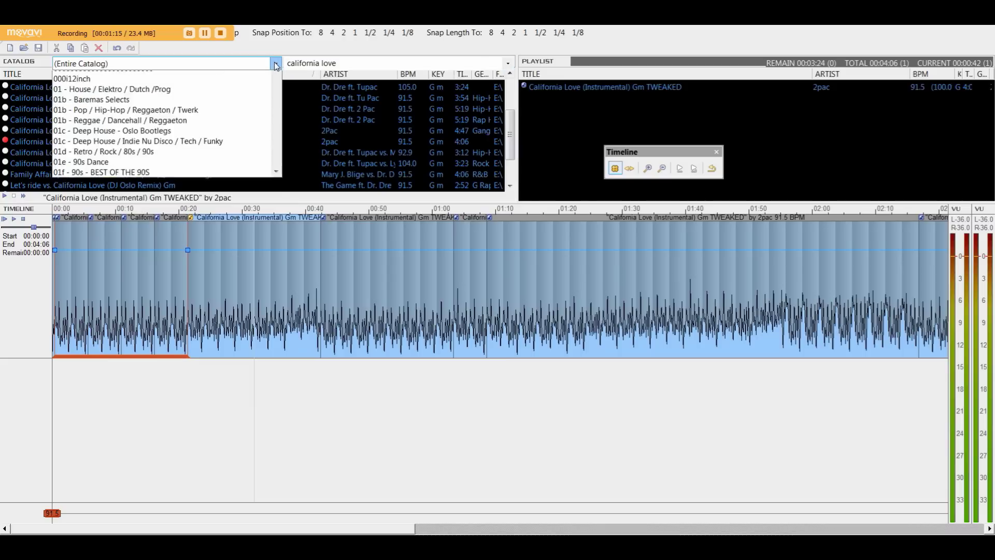
left_click(241, 87)
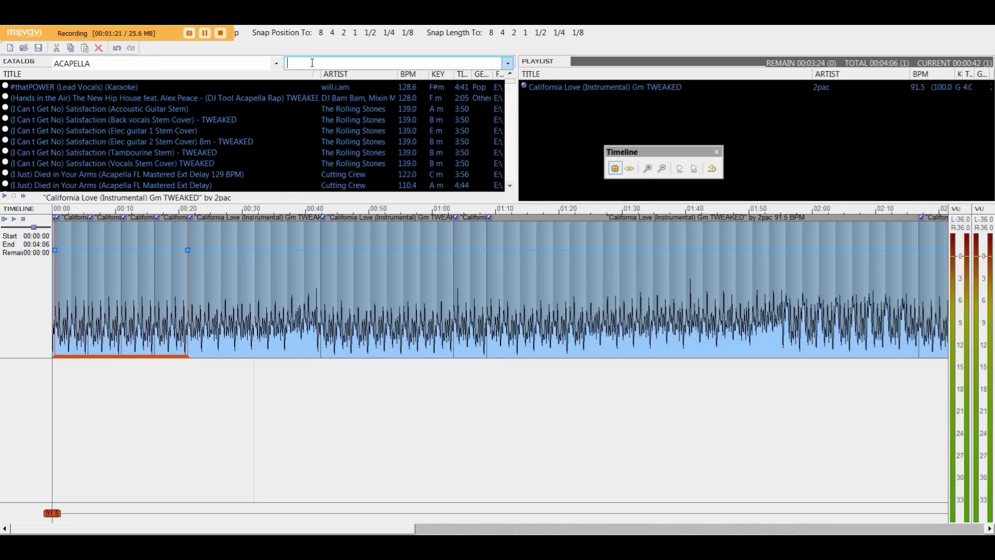
type("new thang")
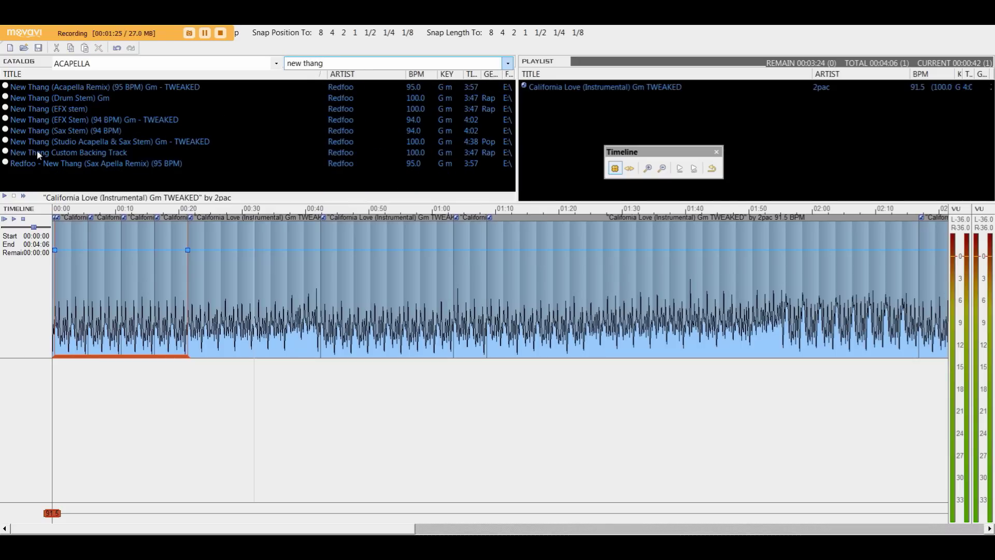
Step: Place "New Thang (Studio Acapella & Sax Stem) Gm - TWEAKED" on a second track below the instrumental, starting at about 0:21
left_click(38, 152)
left_click(52, 162)
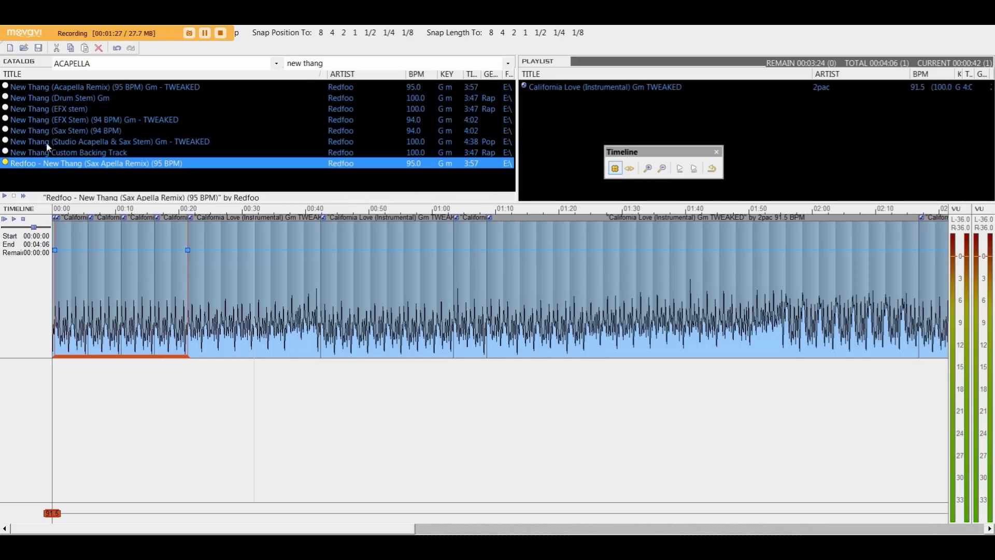
left_click(45, 129)
left_click(39, 152)
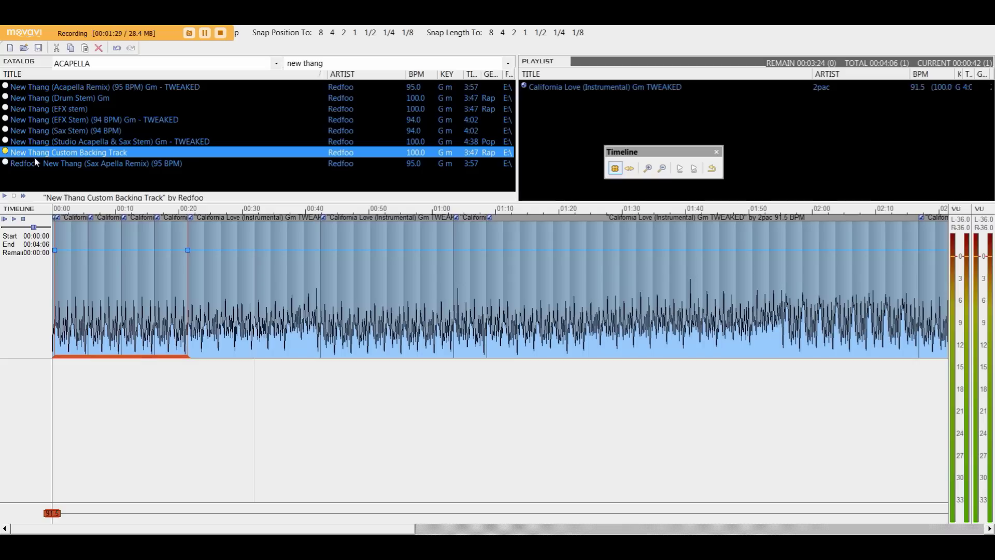
left_click(35, 141)
left_click(36, 118)
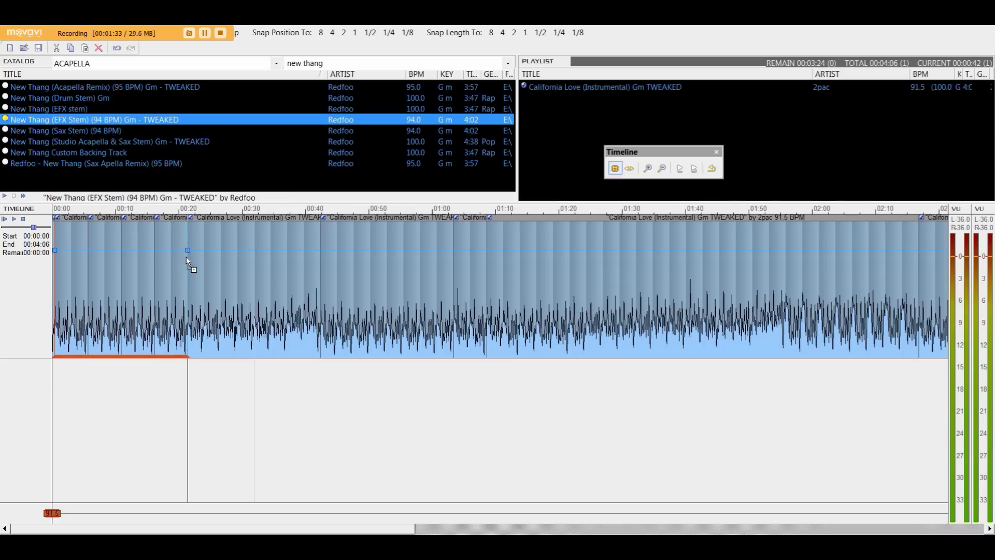
left_click(35, 141)
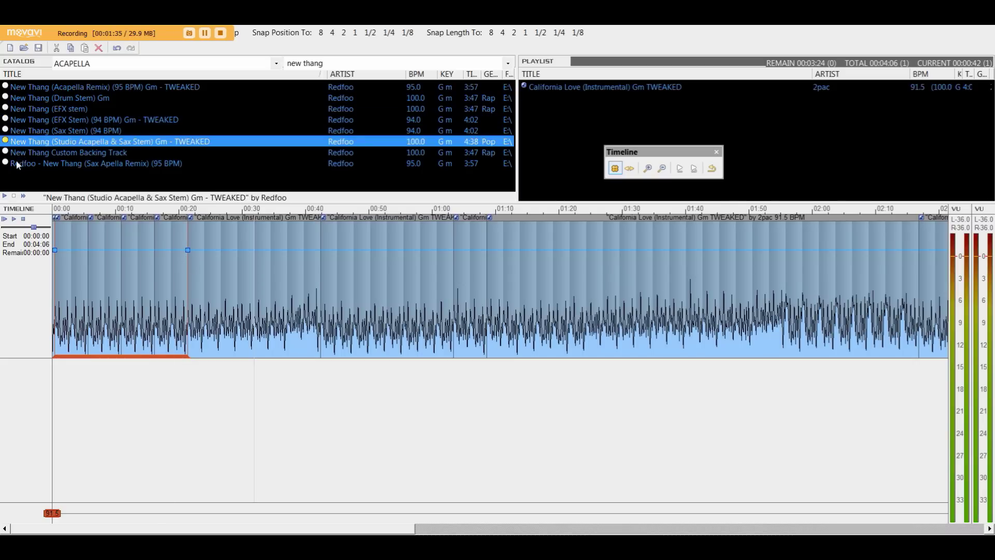
left_click(18, 164)
left_click_drag(39, 141, 196, 192)
left_click_drag(196, 284, 196, 284)
left_click_drag(185, 250, 189, 250)
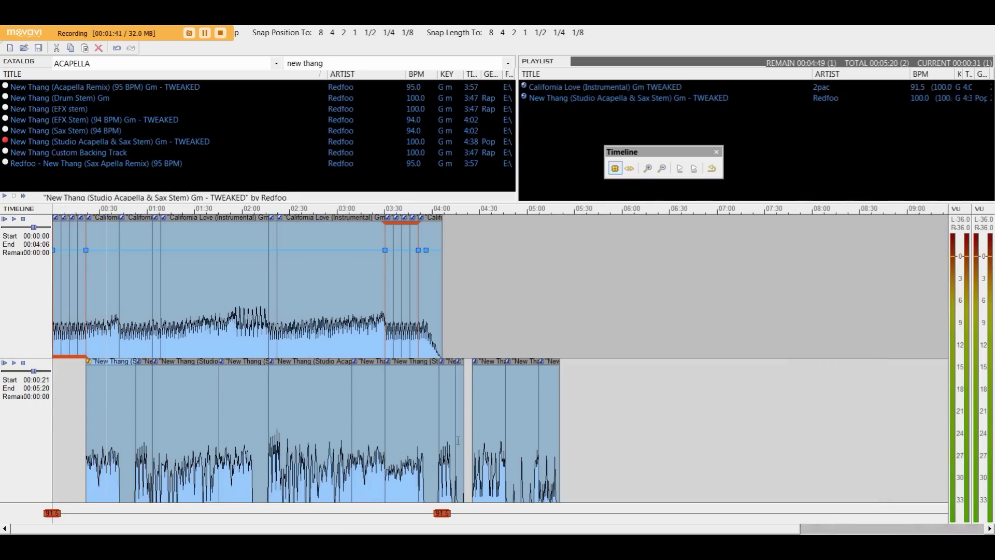
Step: Play the acapella track's closing segments around 4:05 and 4:25, and examine how its segments line up with the instrumental
scroll(458, 440, "up", 3)
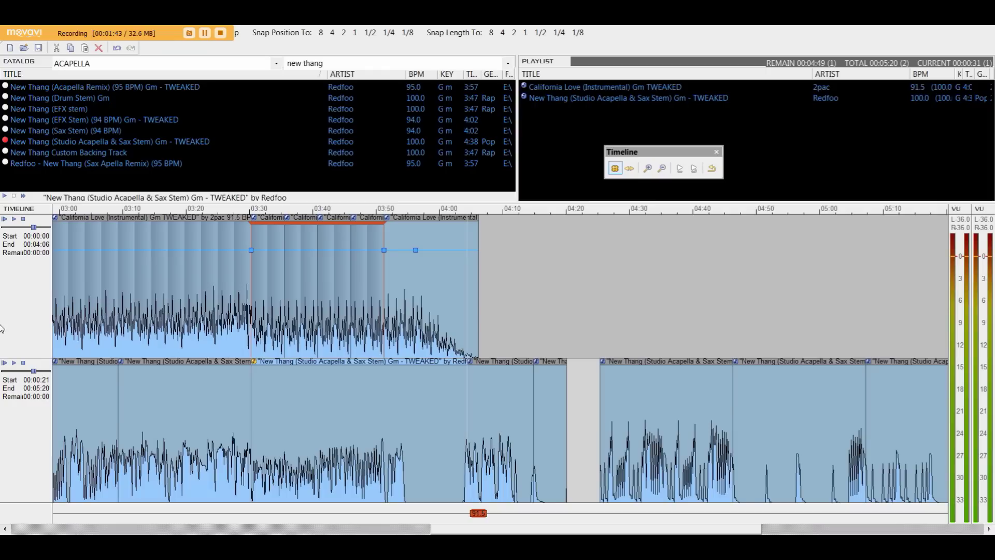
left_click(14, 363)
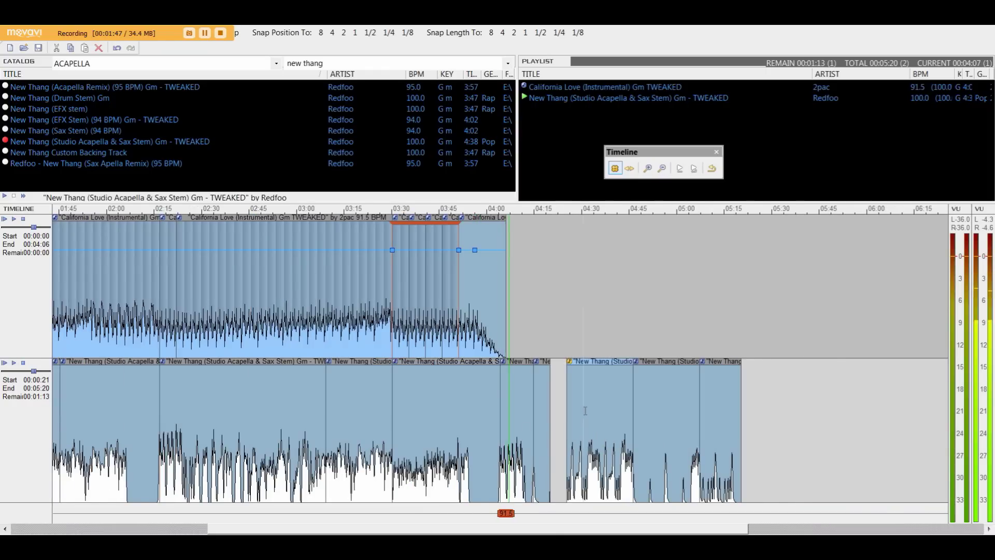
scroll(420, 403, "up", 1)
scroll(418, 399, "down", 1)
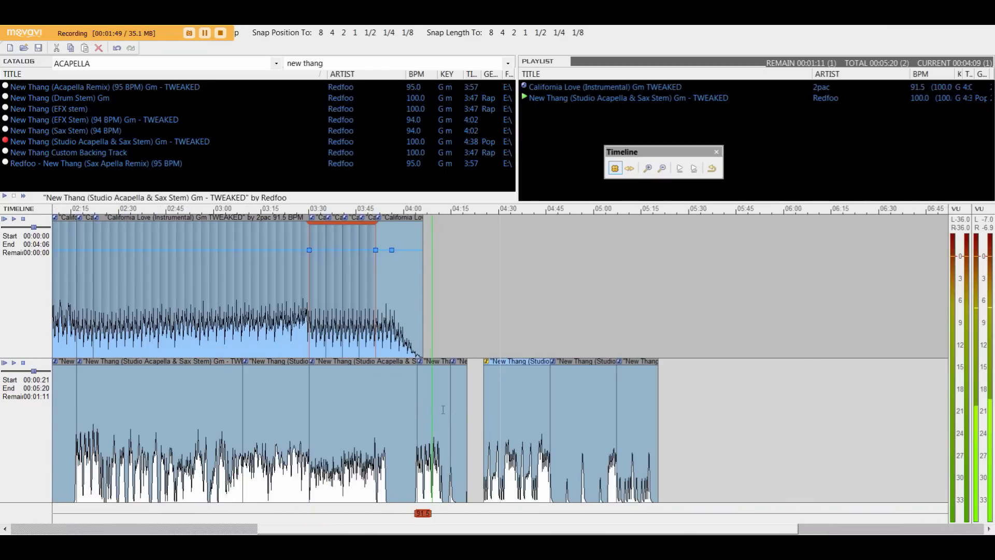
scroll(503, 410, "up", 1)
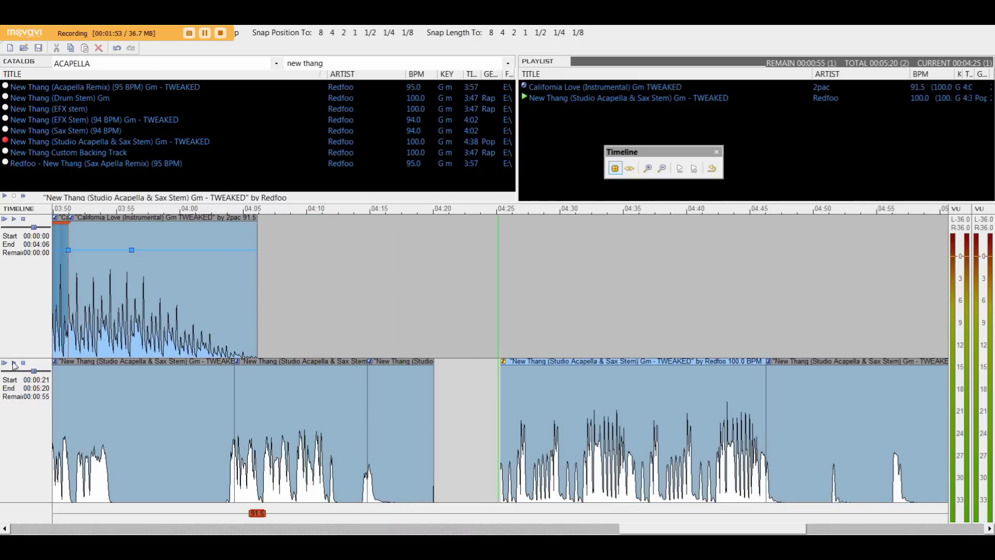
scroll(277, 420, "down", 2)
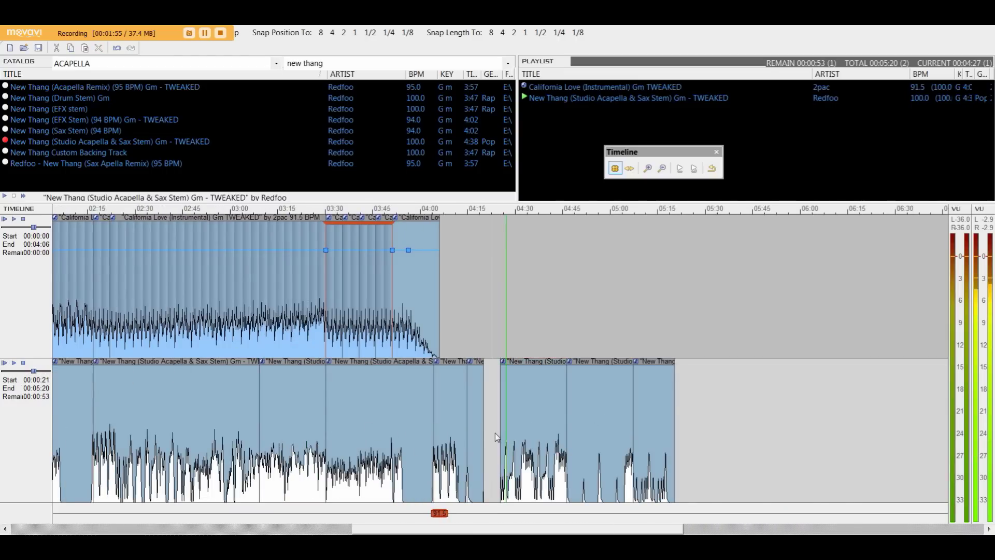
scroll(495, 433, "up", 2)
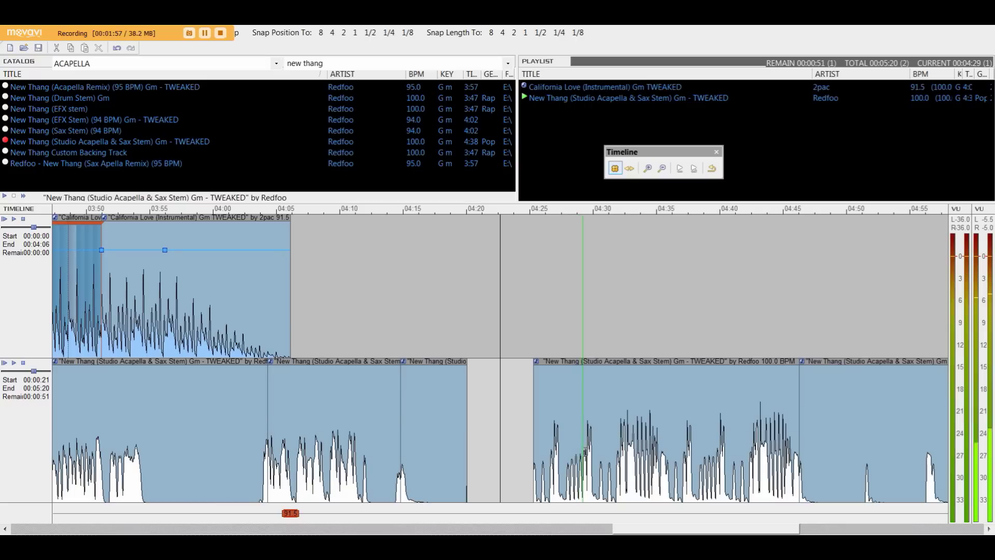
key("space")
scroll(585, 451, "down", 3)
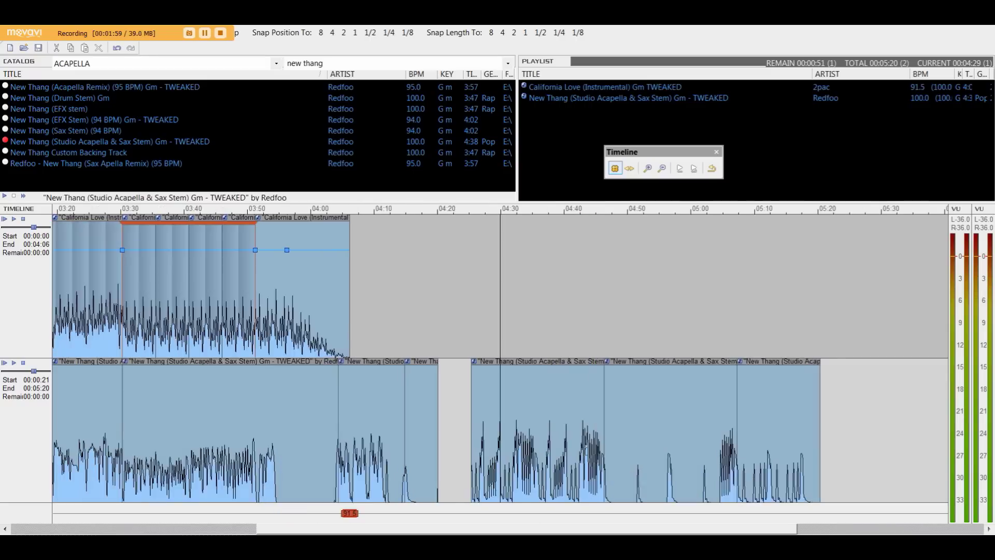
left_click(125, 418)
scroll(126, 418, "up", 2)
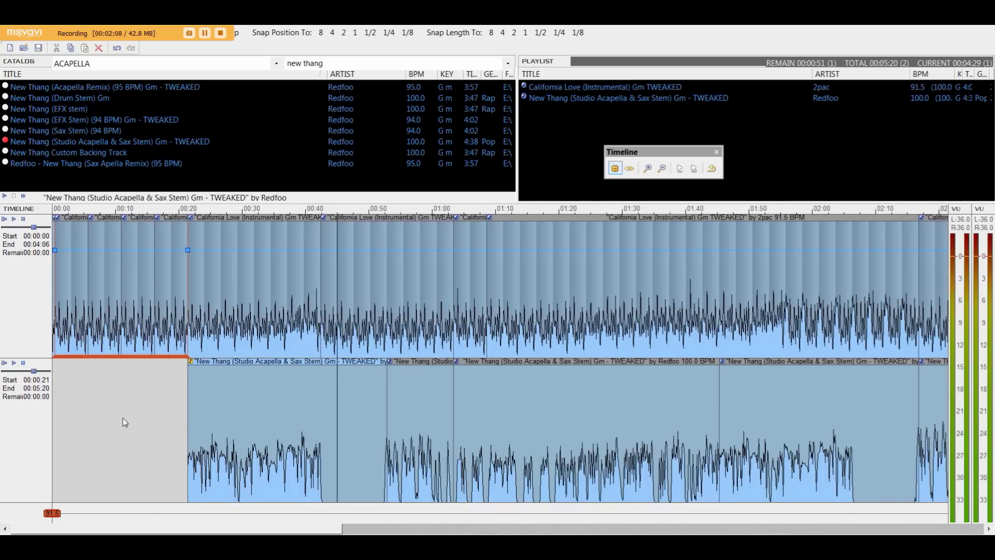
Step: Cut the acapella segment at about 4:25 and remove the acapella segments between about 0:21 and 2:35
scroll(123, 418, "down", 3)
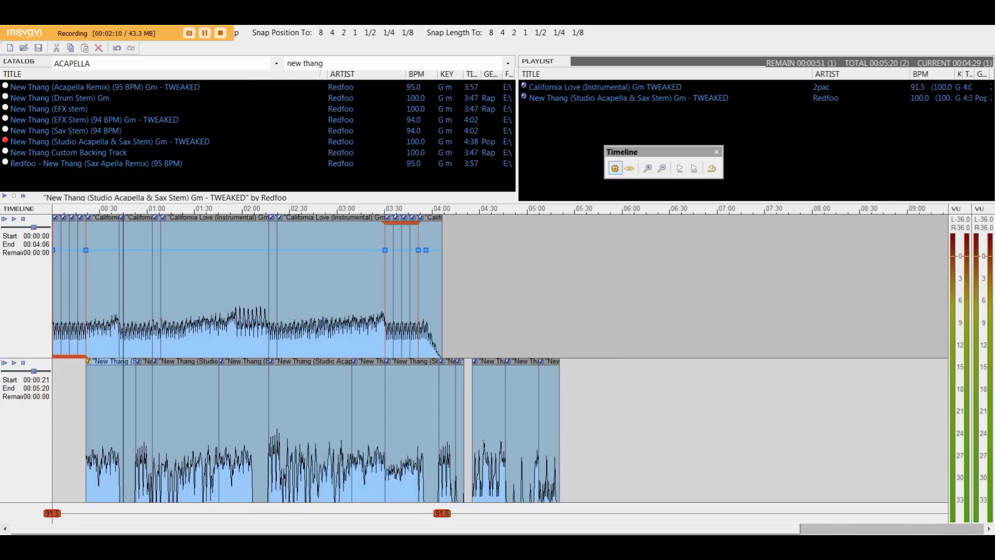
scroll(484, 443, "up", 3)
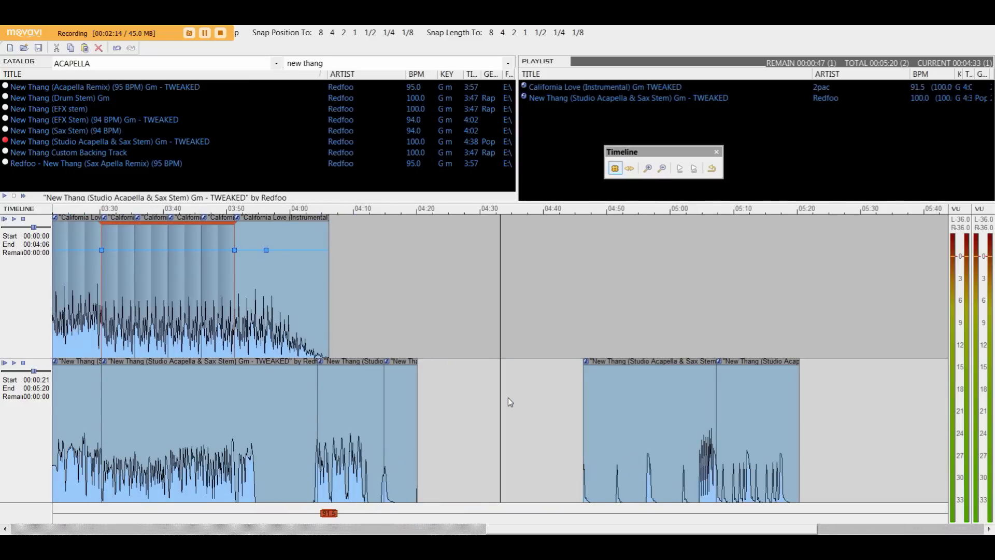
scroll(508, 397, "down", 4)
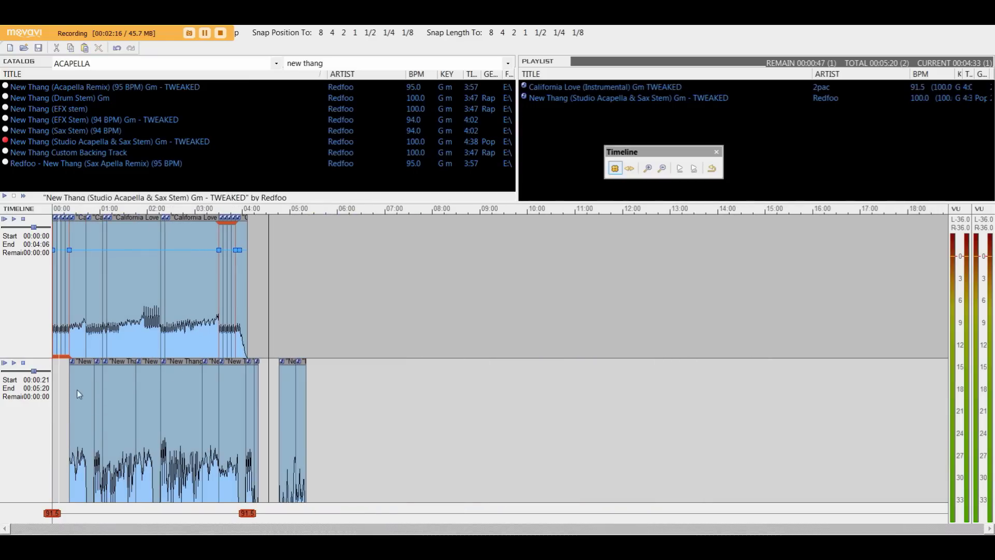
left_click_drag(77, 390, 174, 394)
key("Delete")
scroll(92, 395, "up", 3)
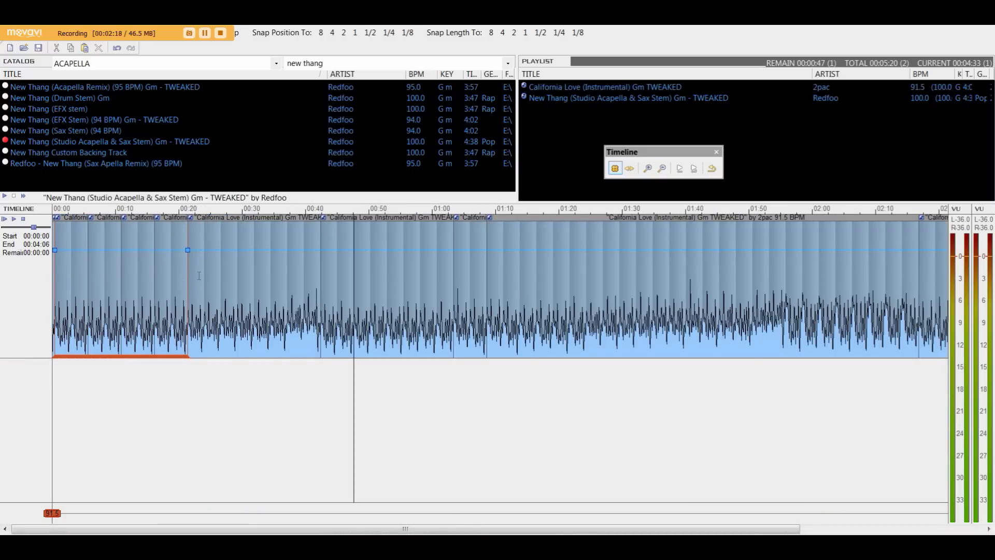
Step: Paste the cut acapella segment on the second track at about 0:21 and play it together with the instrumental
left_click(184, 274)
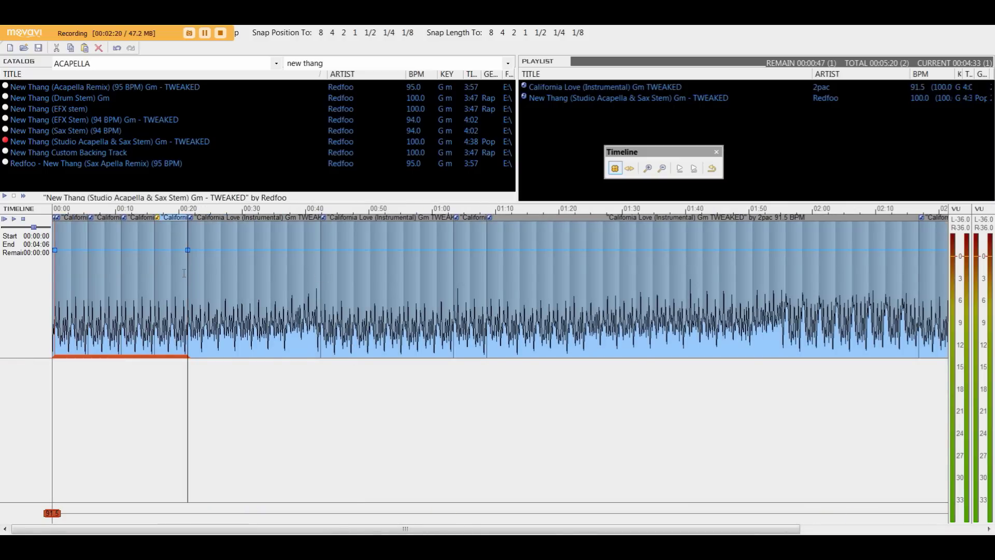
left_click(188, 397)
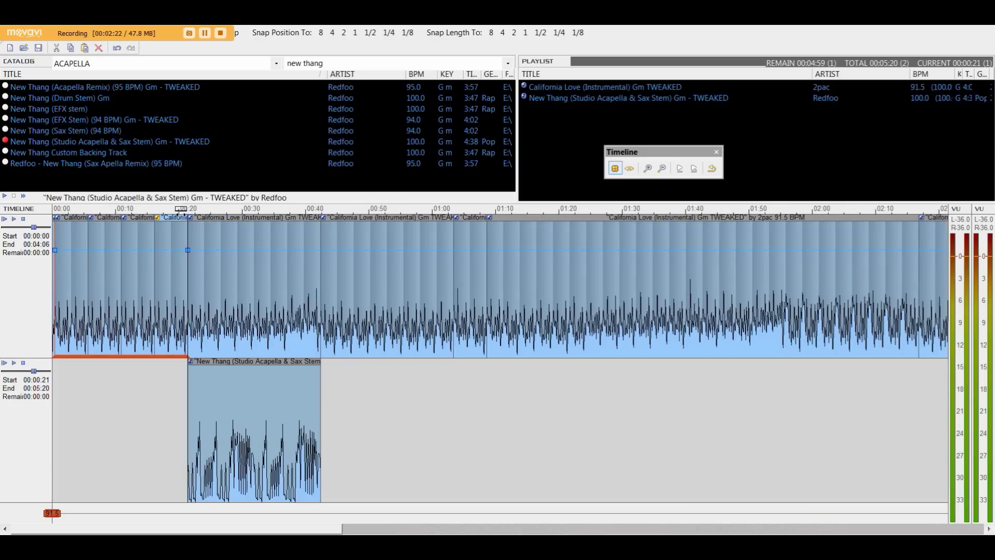
key("space")
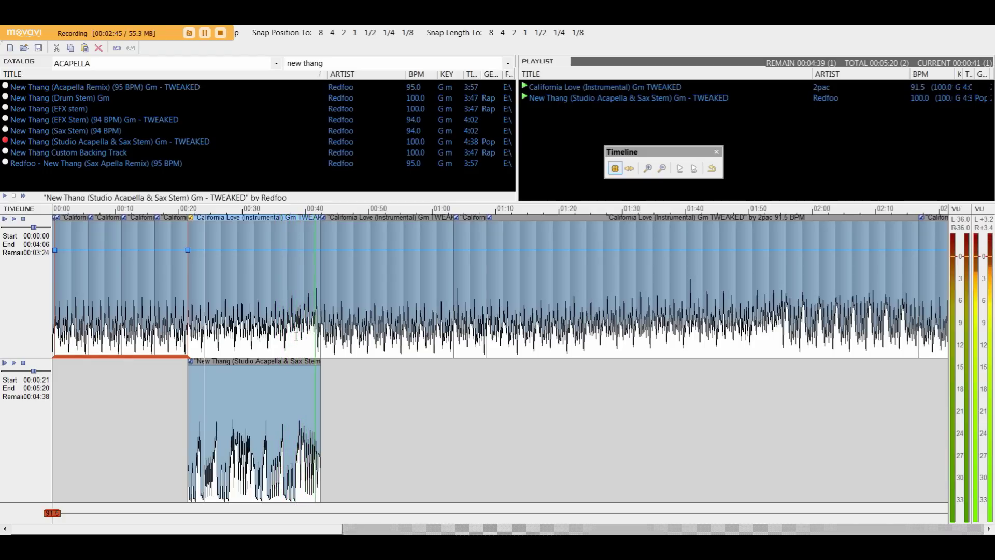
key("space")
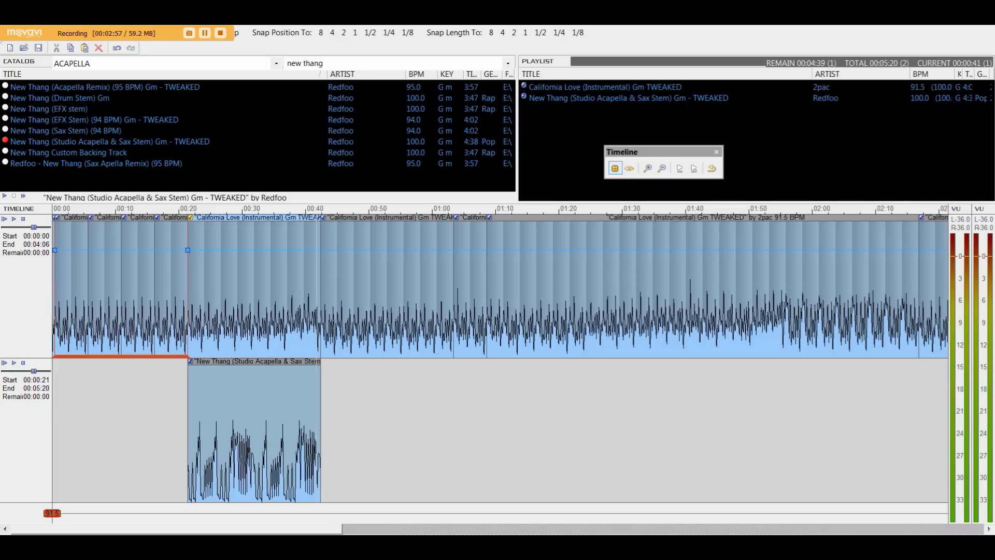
Step: Try duplicating the New Thang acapella onto a third track and reverting the copy to its last saved tweak
scroll(308, 348, "down", 2)
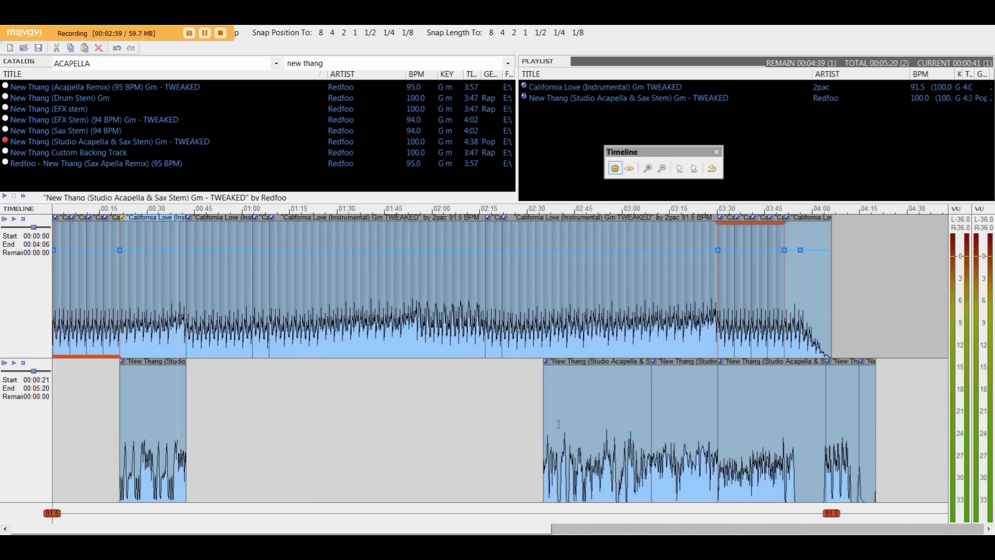
key("ctrl+v")
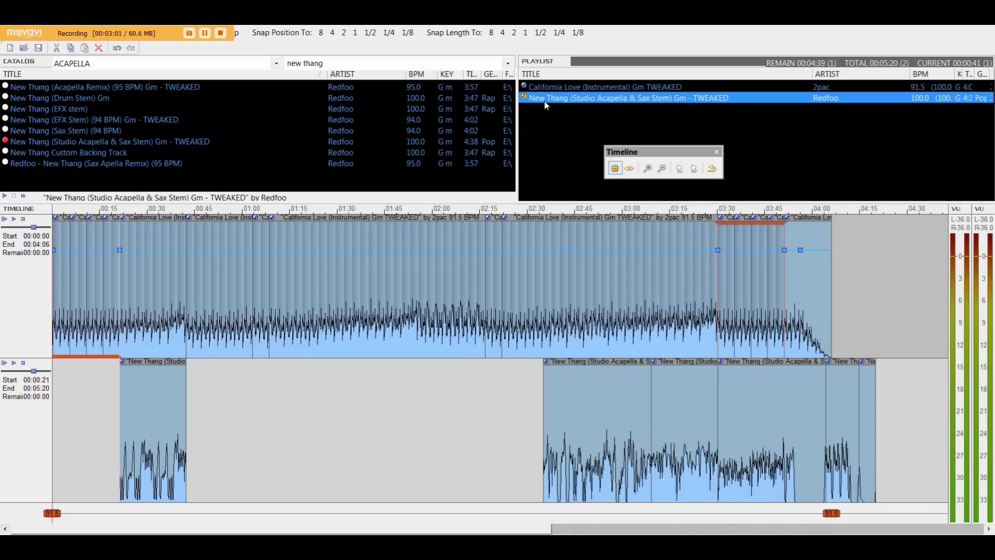
right_click(580, 455)
left_click(606, 252)
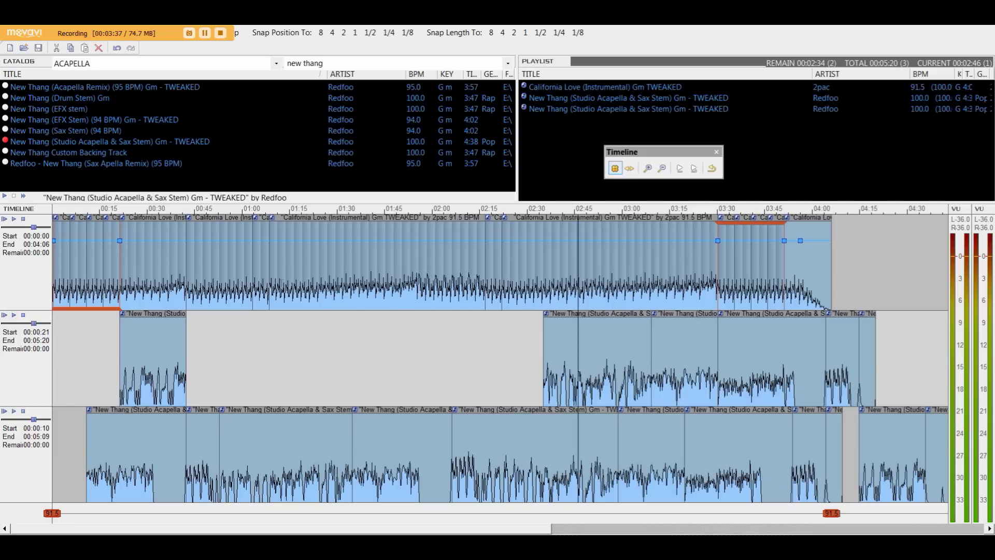
left_click(204, 32)
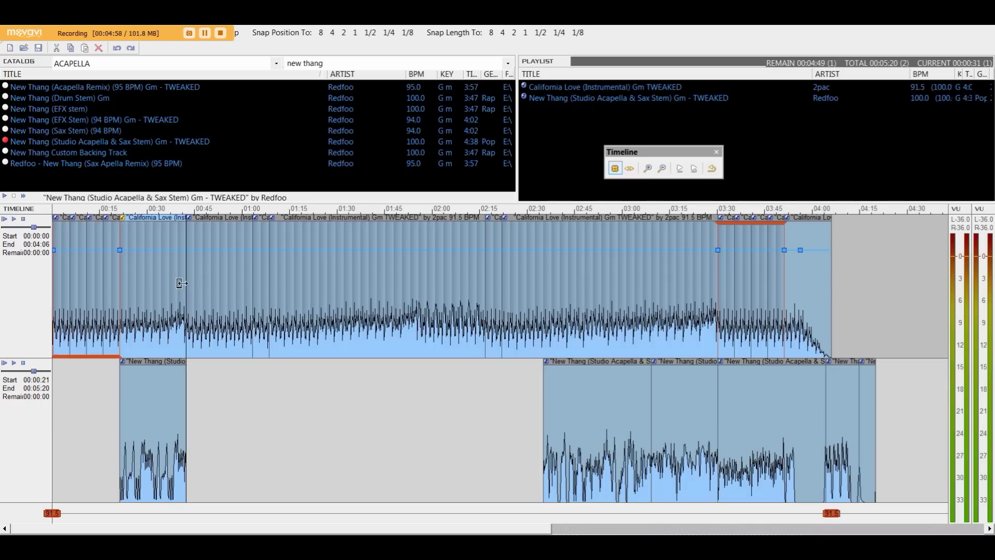
Step: Play the acapella track from its first segment at about 0:21 and examine the segments around 4:46
scroll(182, 289, "down", 1)
scroll(165, 483, "up", 1)
scroll(160, 479, "down", 1)
left_click(165, 482)
left_click(506, 418)
left_click(4, 363)
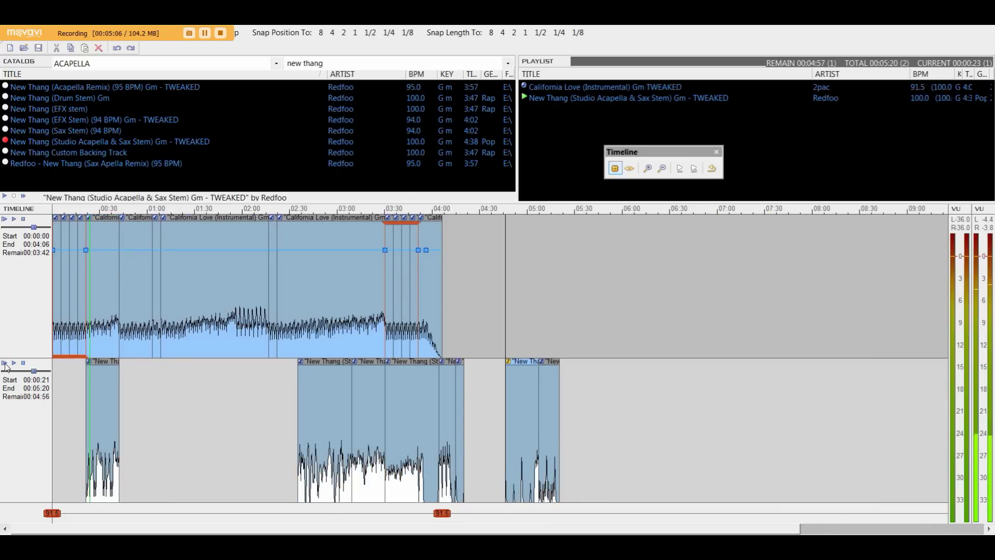
left_click(211, 467)
scroll(211, 467, "up", 1)
scroll(245, 285, "down", 1)
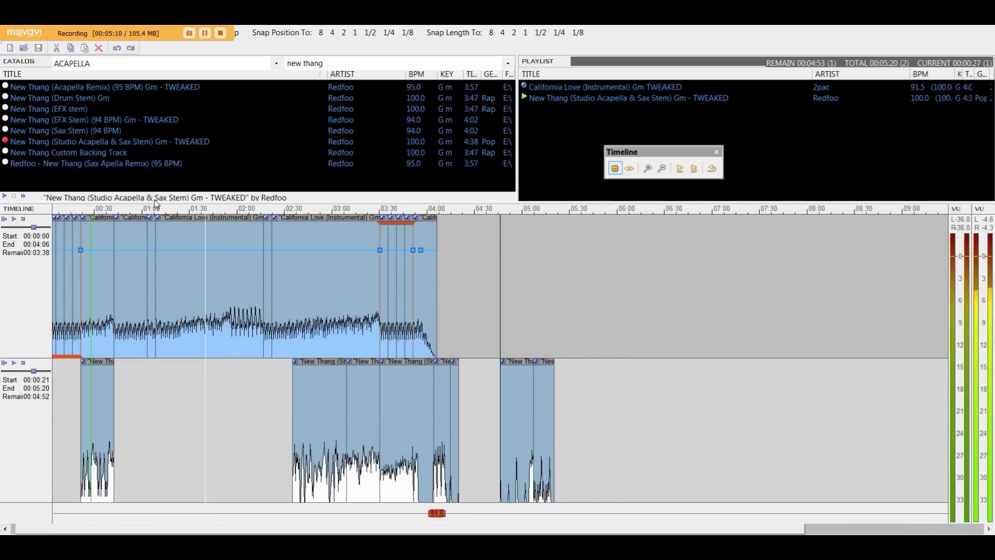
Step: Enlarge the timeline area and duplicate the edited New Thang acapella onto a third track, aligned with the second track
left_click_drag(155, 203, 156, 133)
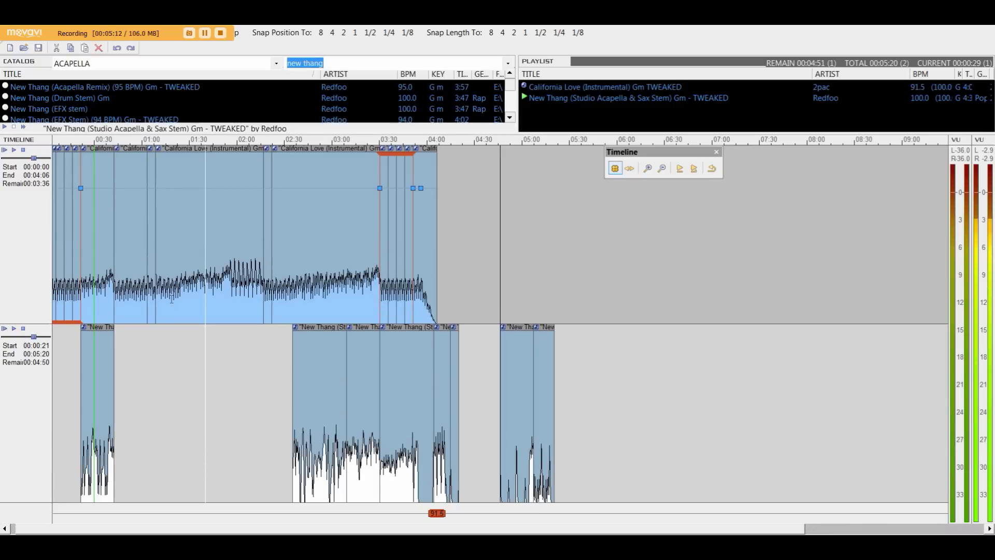
scroll(171, 299, "up", 1)
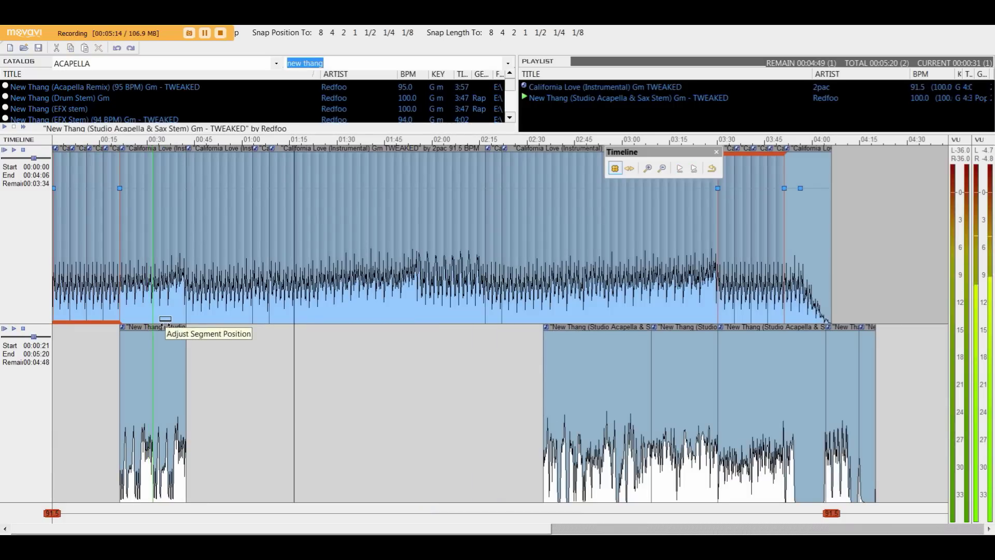
scroll(208, 322, "down", 1)
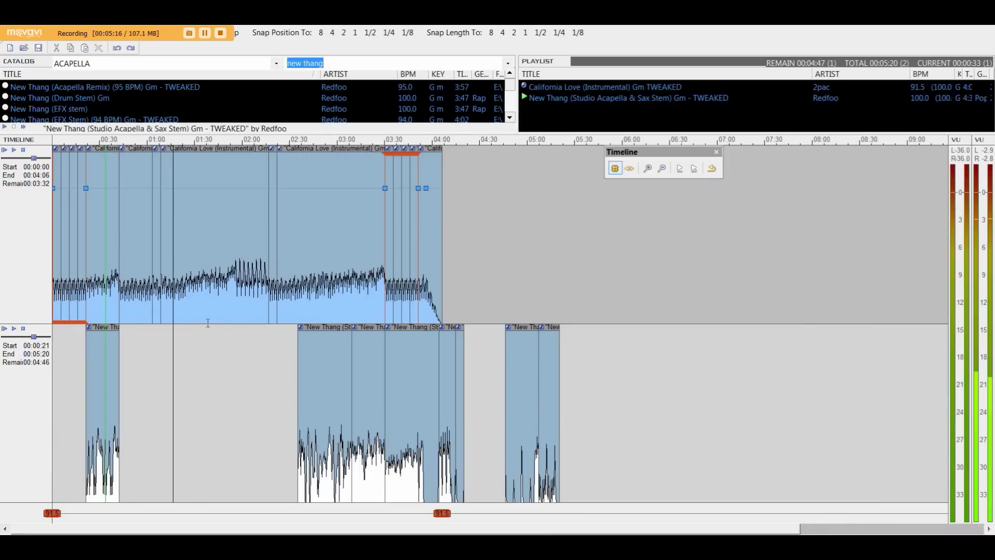
left_click(539, 346)
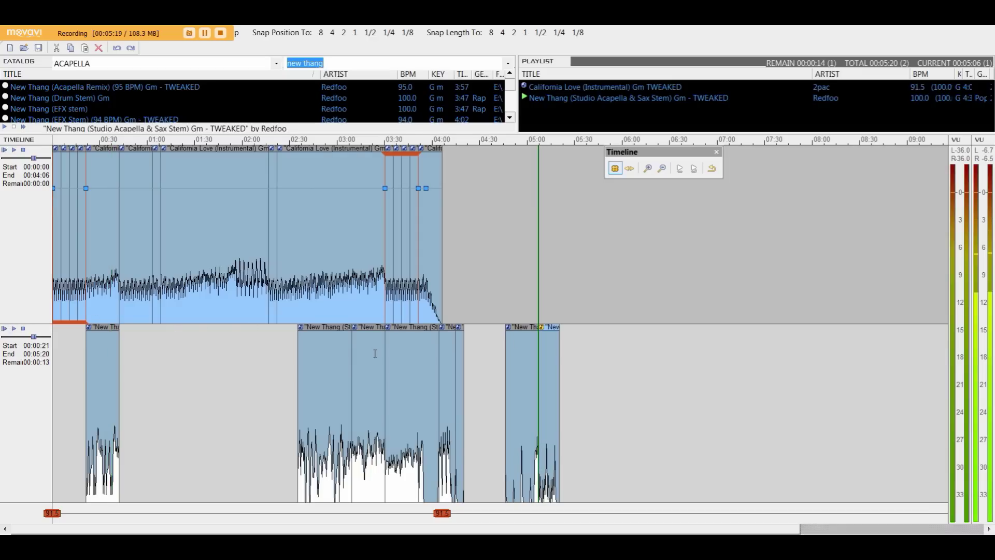
left_click(568, 101)
left_click_drag(568, 101, 547, 429)
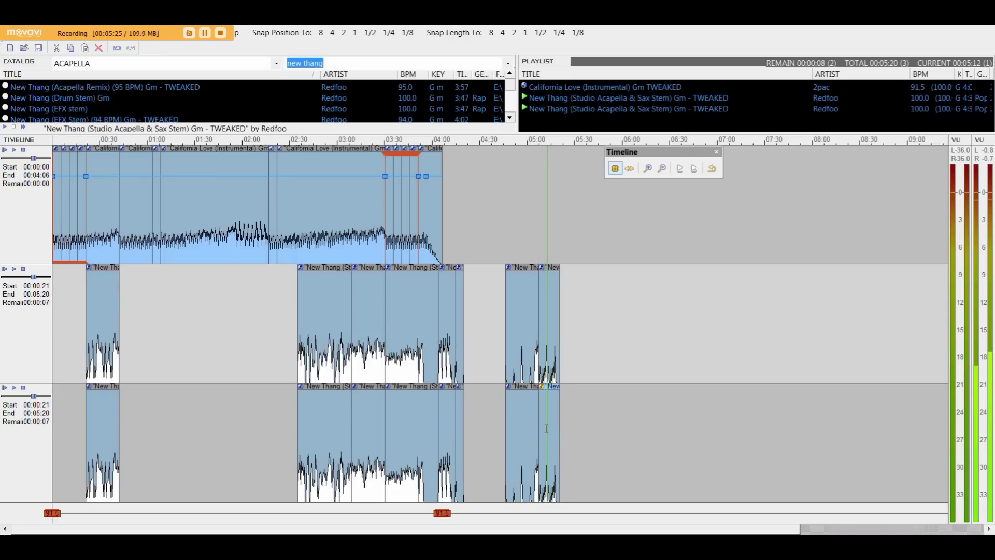
Step: Move the third track's closing segment from about 5:07 to about 0:21, replacing the segment there
key("Delete")
left_click(90, 427)
key("Delete")
scroll(93, 427, "up", 2)
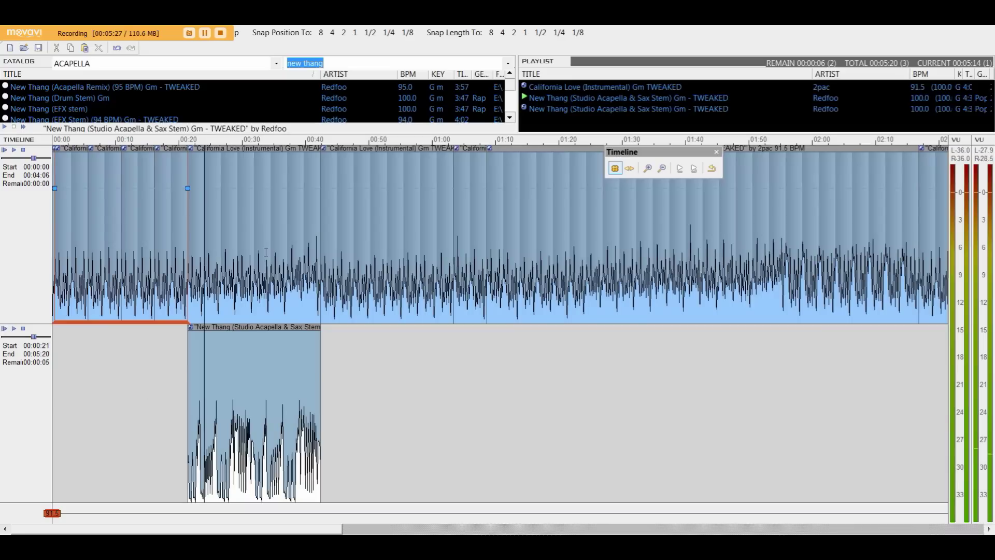
key("ctrl+z")
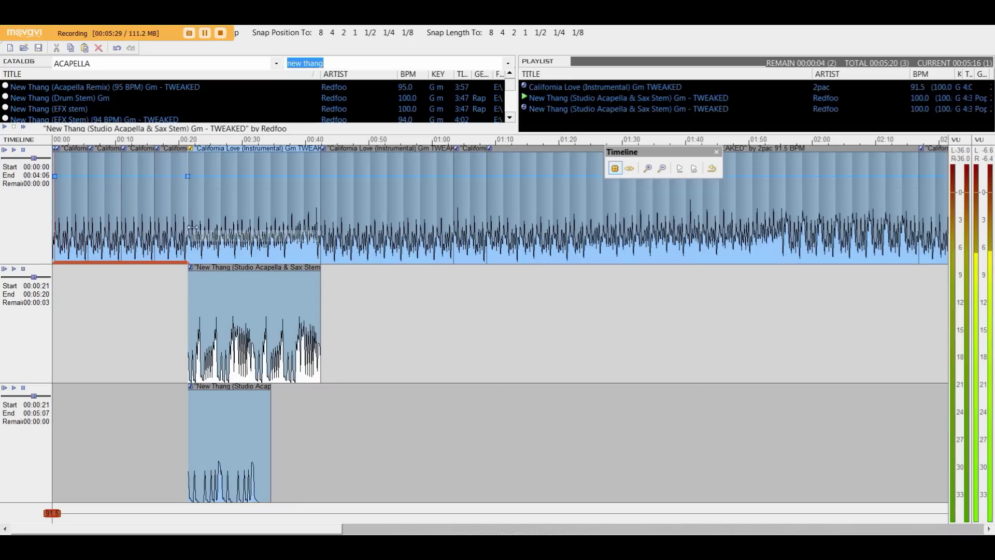
Step: Delete the second track's segment at 0:21 and play the third track's opening segment with the instrumental
key("Delete")
left_click(187, 147)
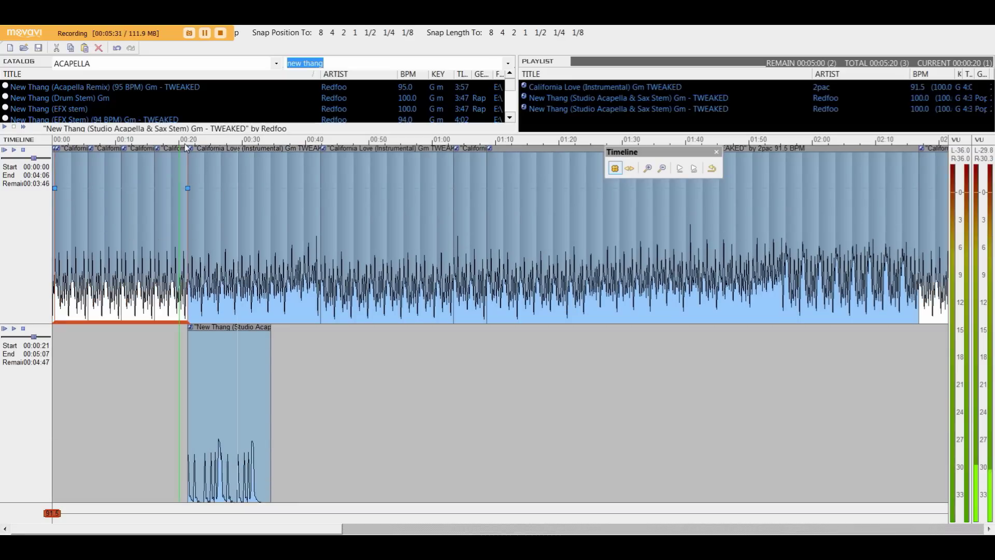
scroll(336, 338, "up", 1)
left_click(336, 338)
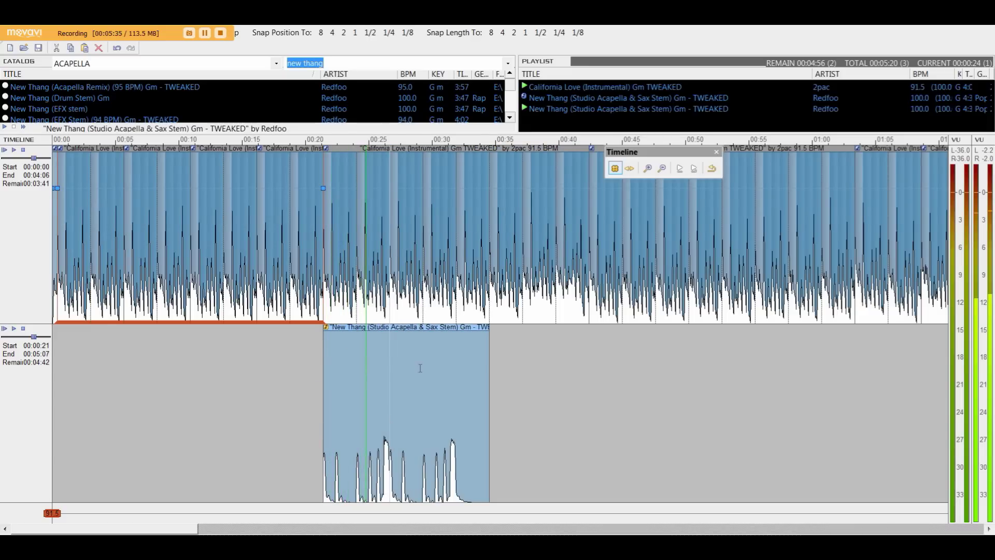
scroll(420, 368, "up", 2)
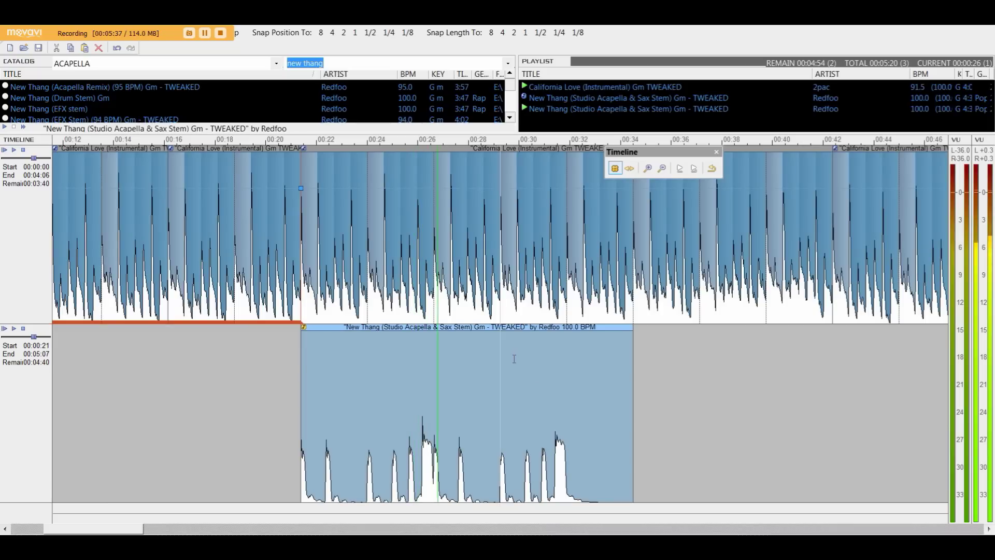
Step: Trim the third track's opening segment to end at about 0:29 and paste a copy of it at about 0:32
scroll(505, 363, "down", 2)
left_click(449, 363)
key("Delete")
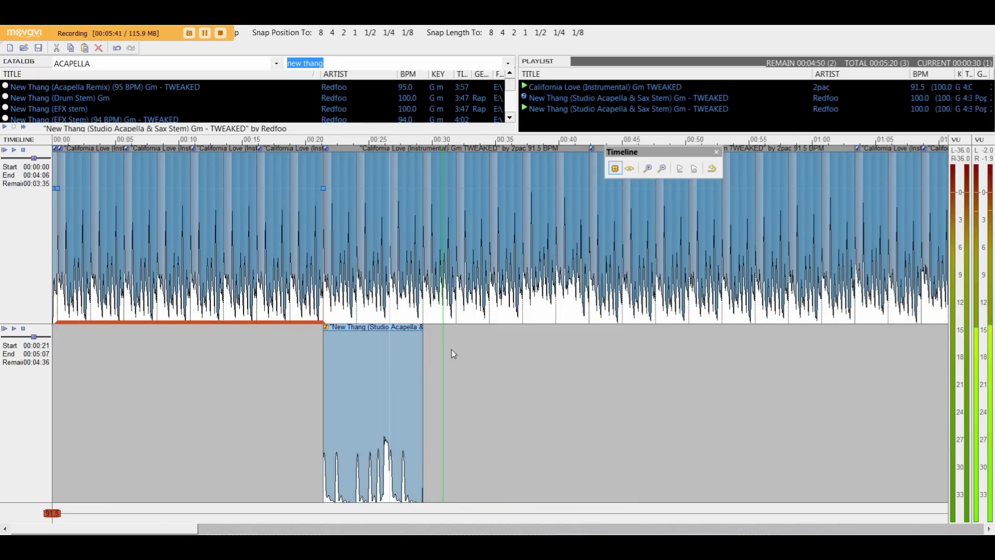
scroll(465, 343, "down", 4)
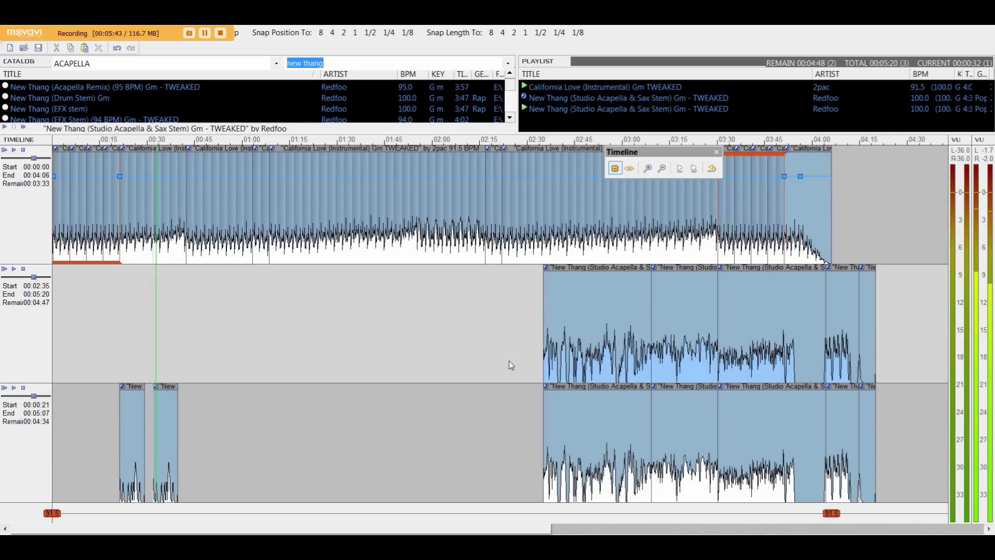
Step: Play the second track's closing segments from about 4:00 and examine how both acapella tracks line up after the instrumental's end
scroll(642, 363, "up", 4)
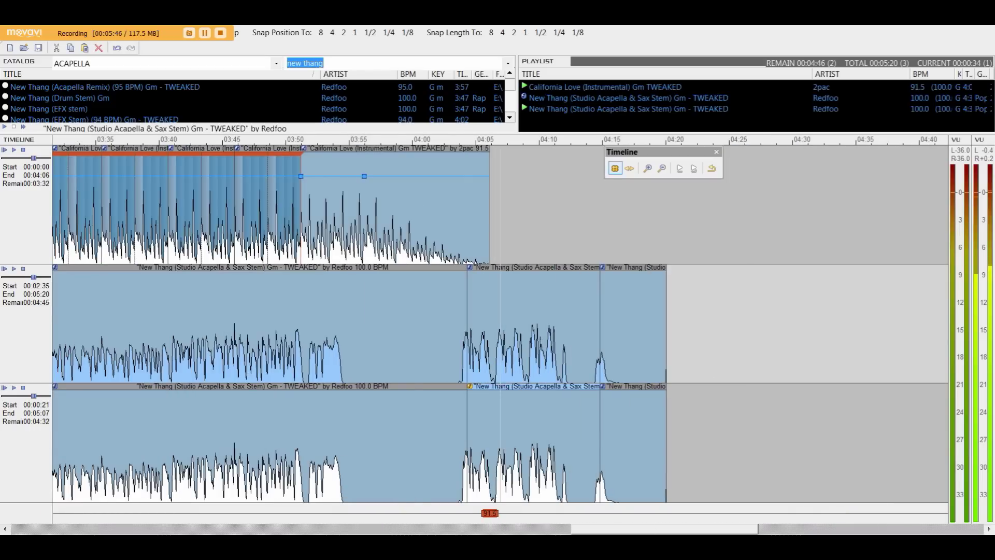
scroll(491, 363, "down", 2)
scroll(552, 362, "down", 4)
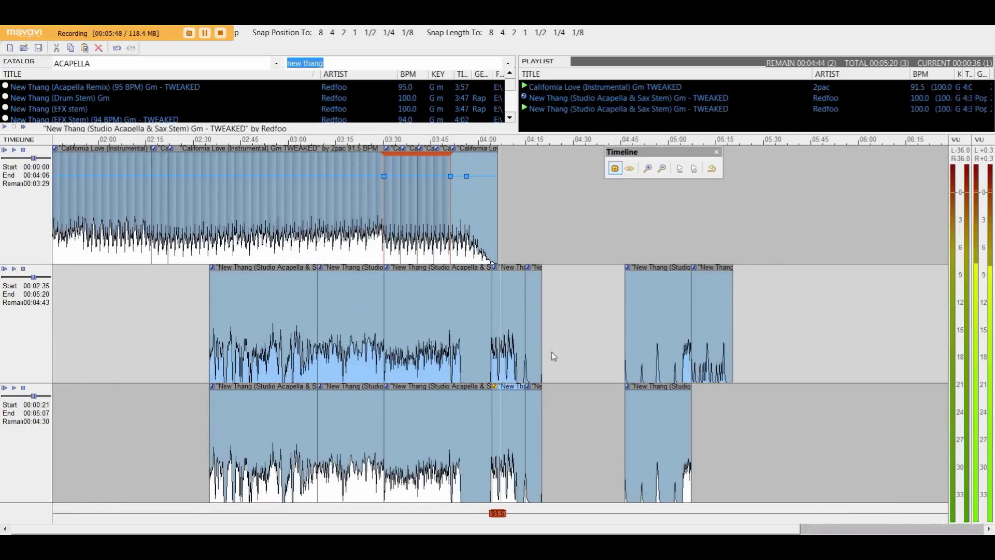
scroll(448, 343, "up", 5)
left_click(275, 312)
left_click(13, 270)
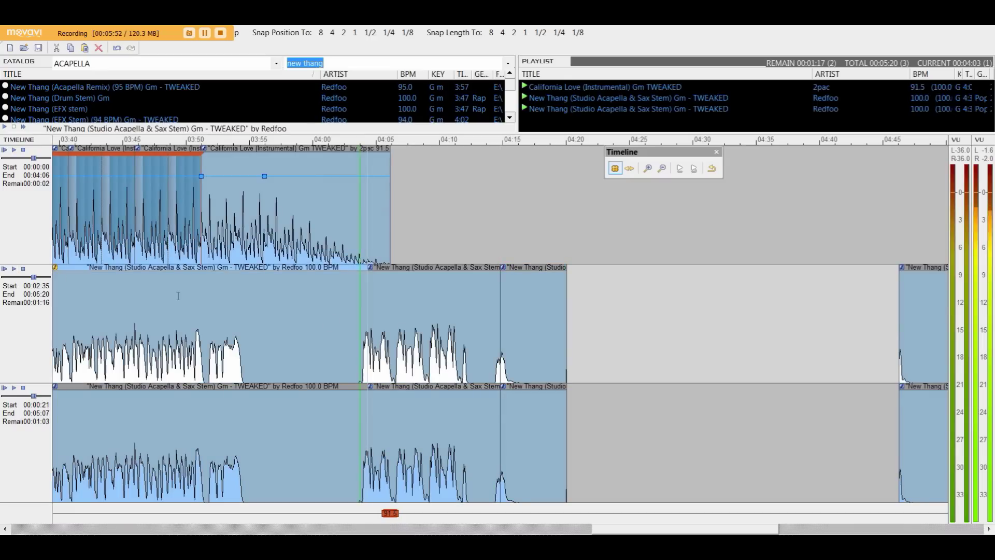
scroll(646, 369, "down", 2)
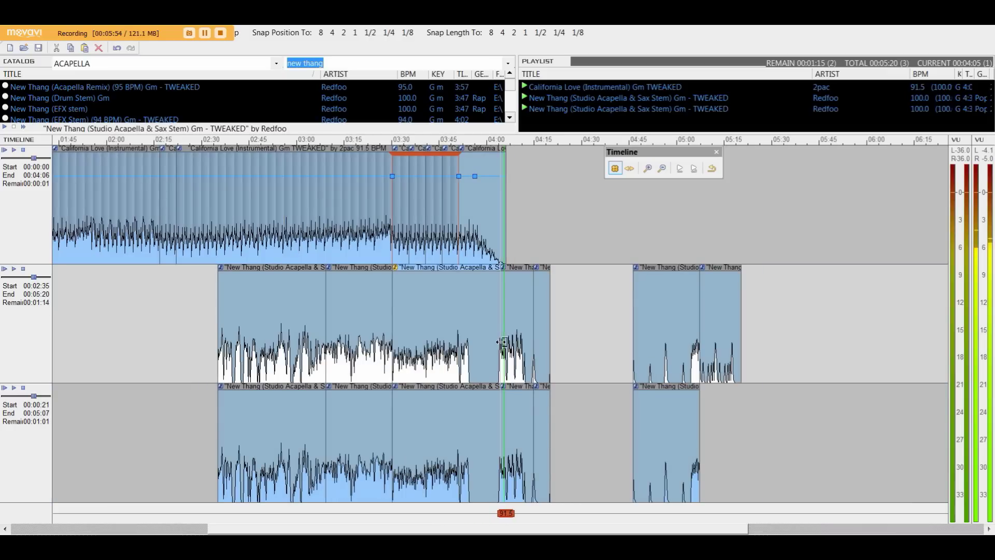
Step: Revert the second track to its last saved tweak and cut its short segment at about 4:54
right_click(473, 335)
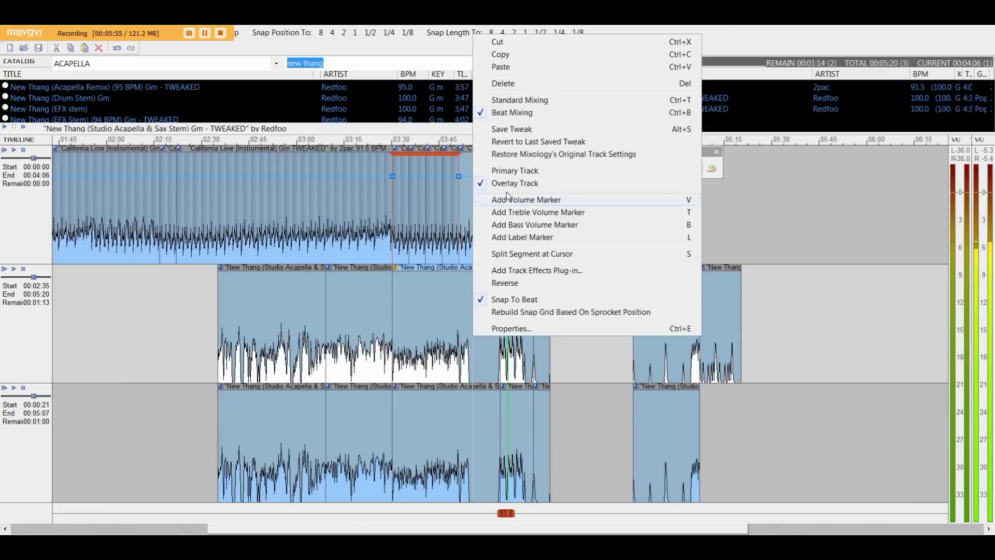
left_click(512, 143)
scroll(589, 340, "up", 3)
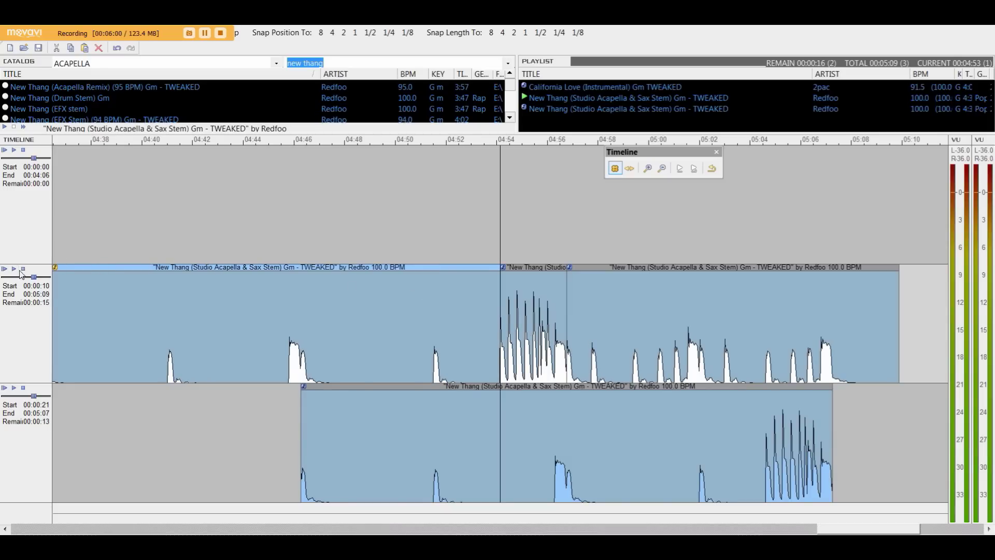
left_click(487, 298)
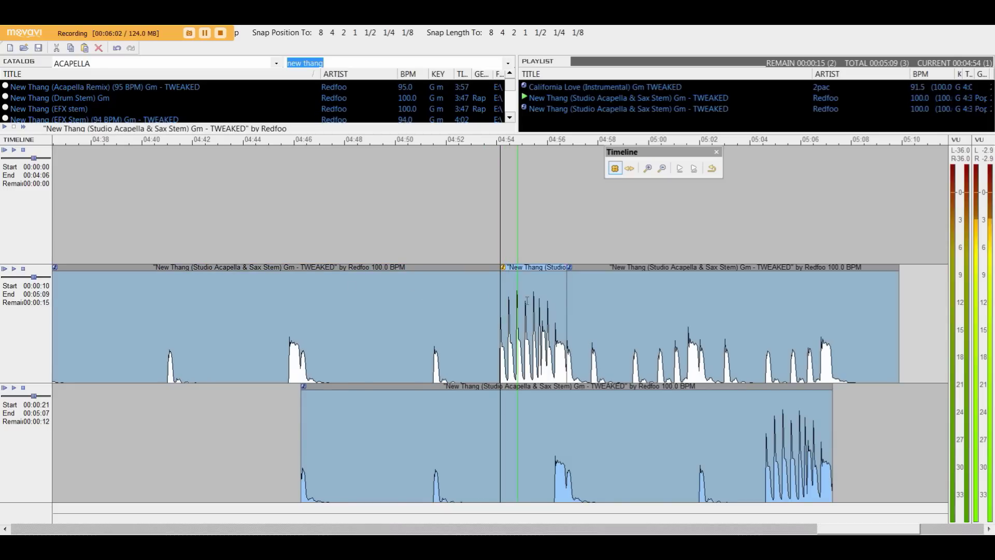
scroll(467, 301, "down", 5)
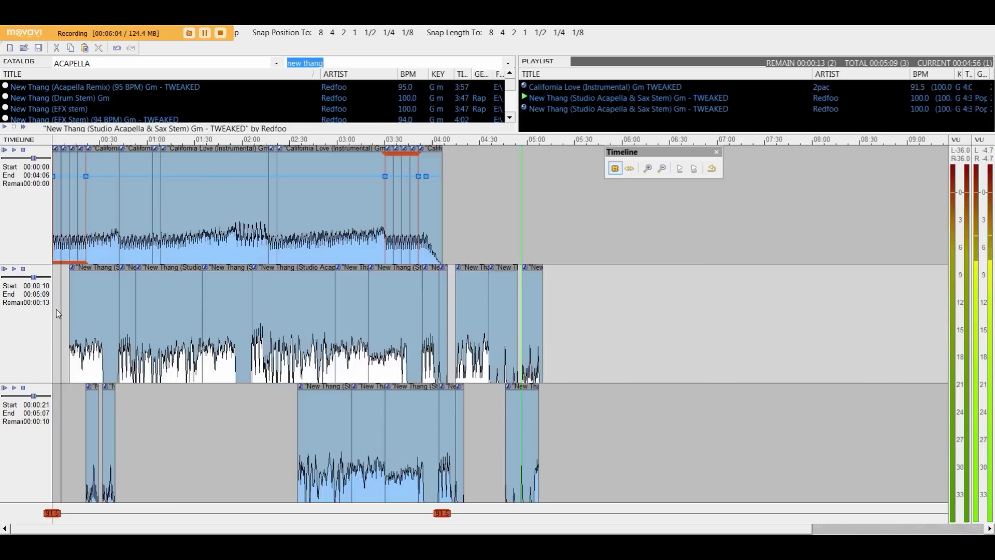
Step: Delete the second track's segments from about 0:10 to 1:34, with the play position set near 0:21
scroll(105, 306, "up", 3)
key("Delete")
left_click(130, 141)
left_click(201, 316)
key("Delete")
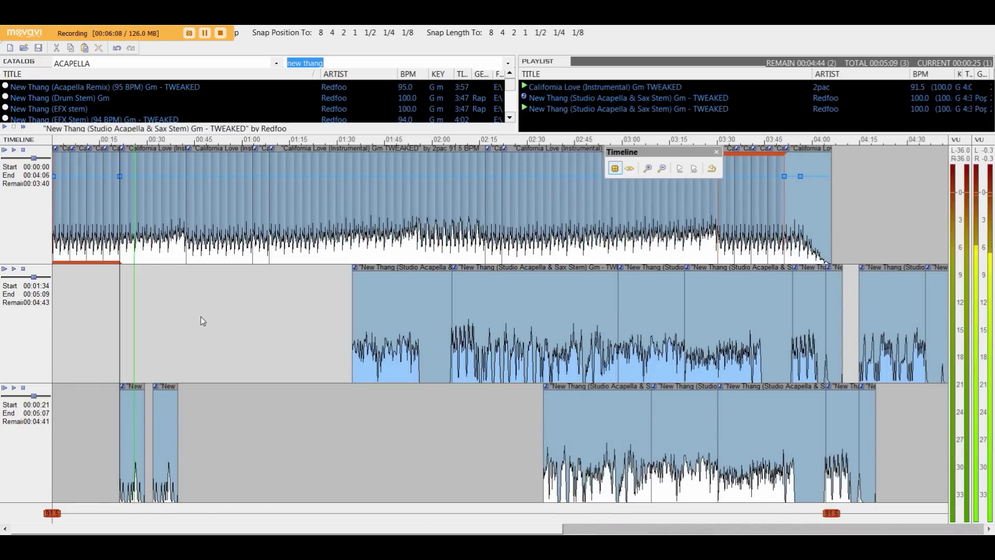
Step: Paste the cut short acapella segment into the second track at about 0:29 and again at about 0:40
scroll(200, 316, "up", 3)
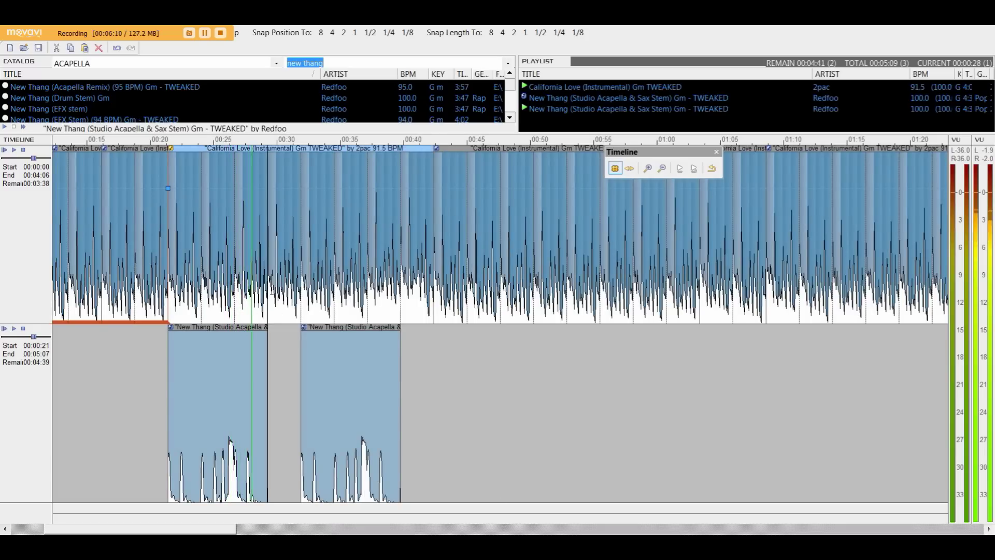
key("ctrl+z")
left_click(394, 273)
key("ctrl+v")
scroll(334, 307, "up", 2)
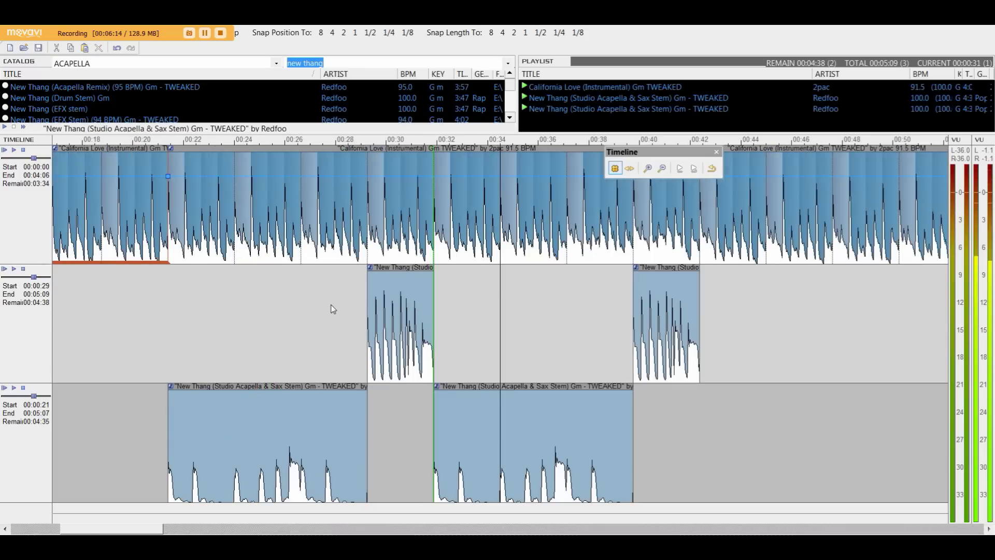
Step: Extend the starts of the second track's two short segments slightly earlier, to about 0:28 and 0:39
mouse_move(366, 279)
left_mouse_down()
mouse_move(349, 297)
mouse_move(305, 303)
mouse_move(367, 291)
mouse_move(358, 280)
mouse_move(366, 282)
mouse_move(348, 287)
left_mouse_up()
left_click_drag(634, 296, 620, 295)
scroll(714, 325, "down", 4)
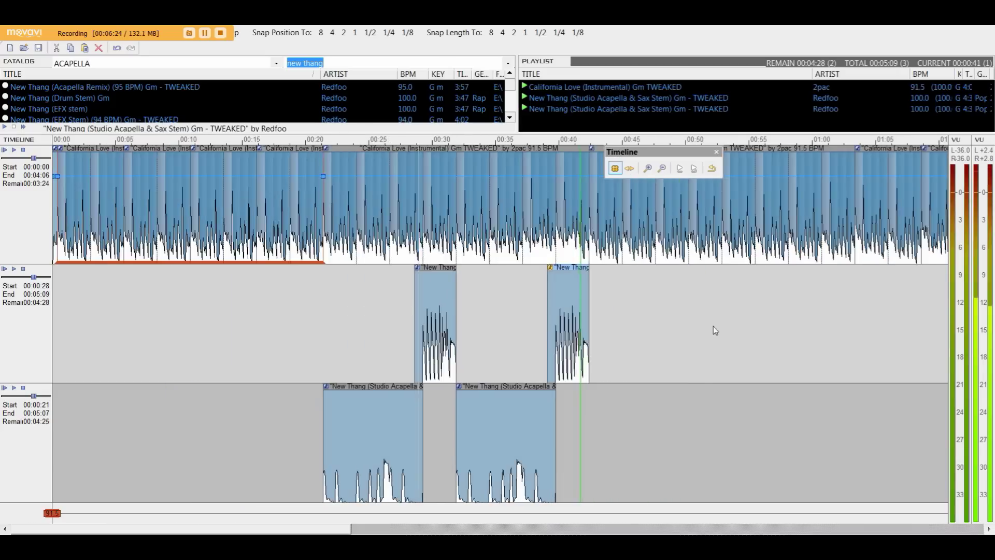
Step: Delete all of the second track's remaining segments from about 1:34 to its end
scroll(699, 326, "down", 3)
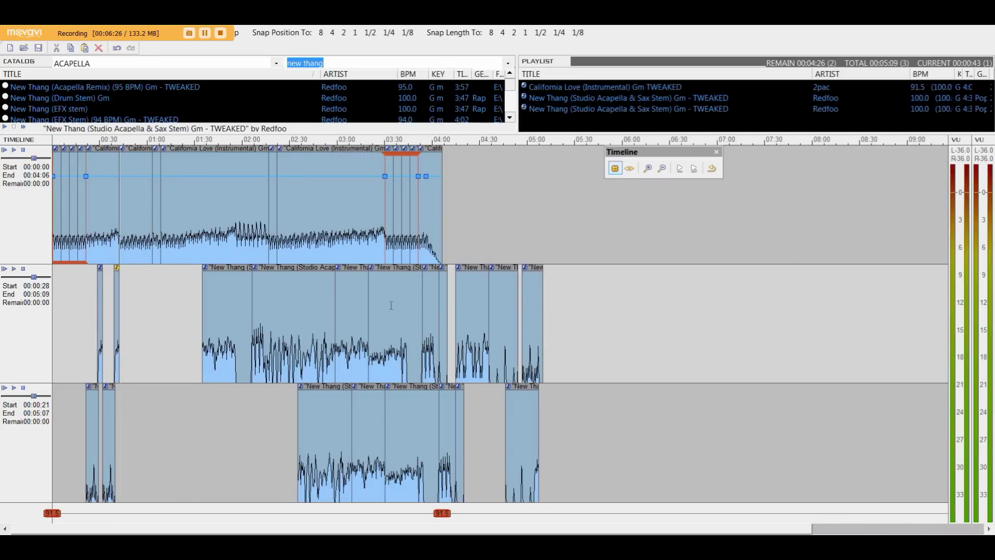
left_click_drag(172, 303, 687, 307)
key("Delete")
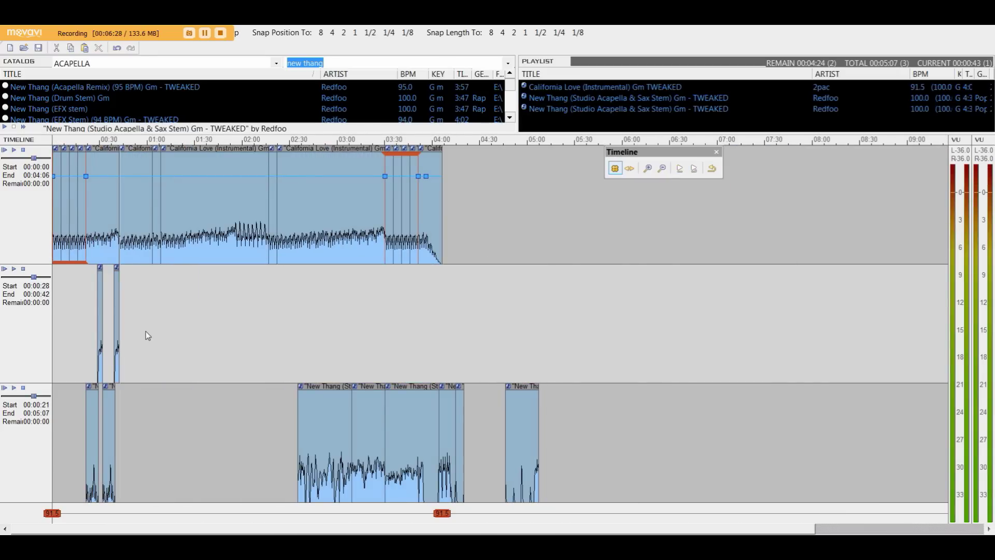
Step: Play the third track and the second track separately to check their segments between about 0:21 and 0:42
scroll(142, 331, "up", 3)
scroll(212, 359, "up", 3)
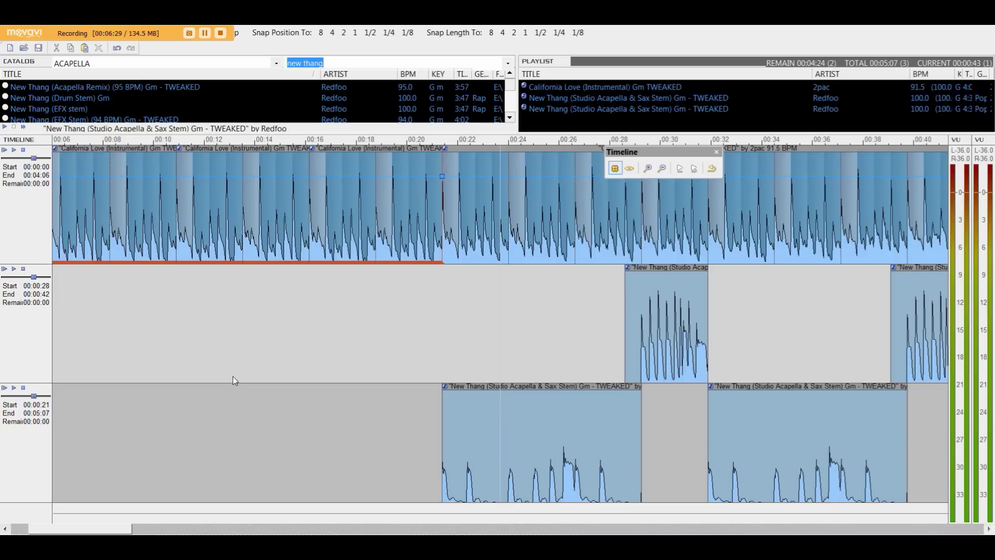
scroll(232, 381, "down", 2)
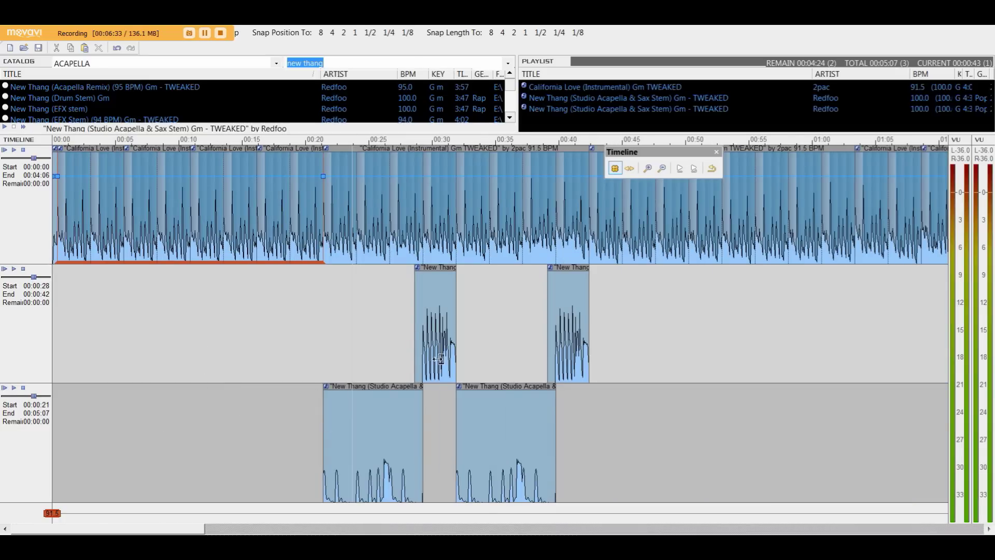
scroll(484, 328, "up", 2)
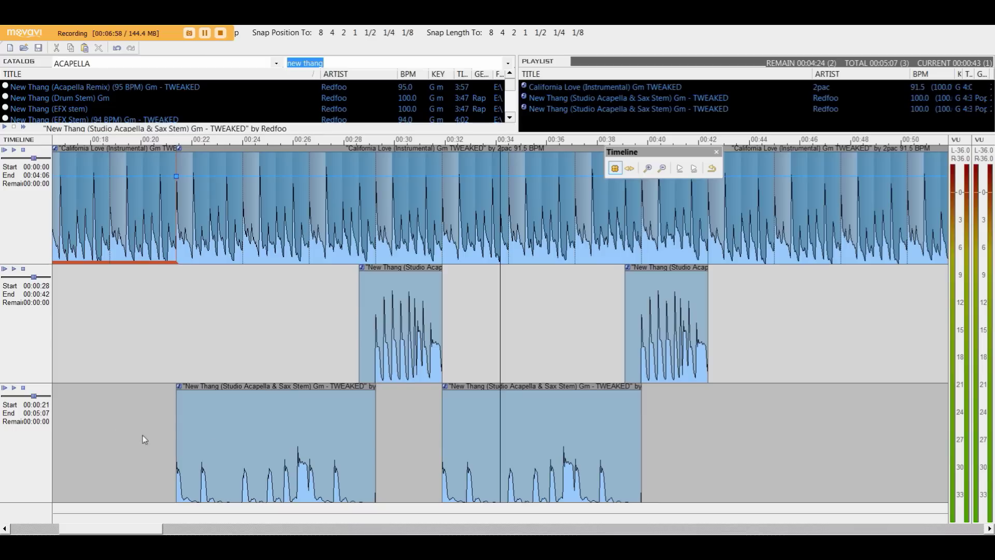
left_click(5, 388)
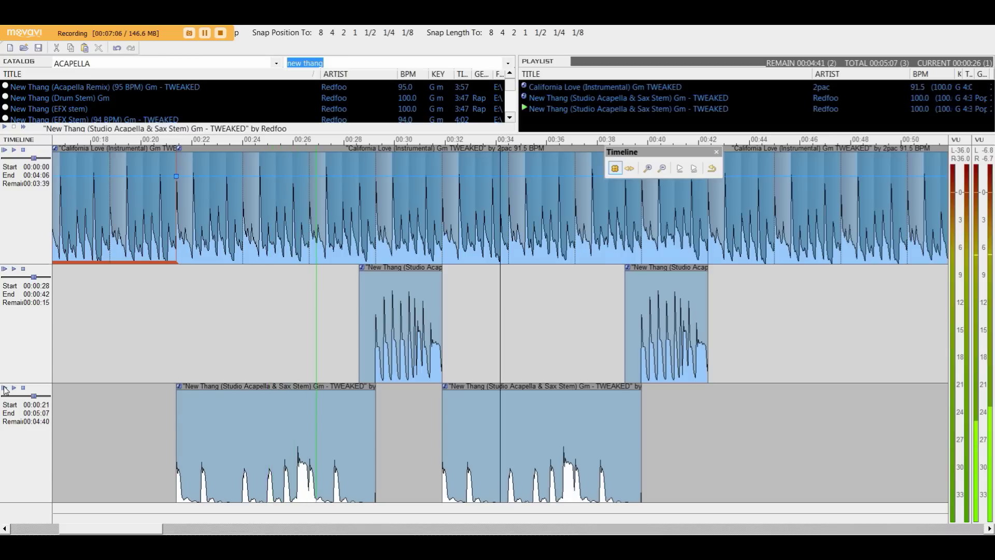
left_click(4, 388)
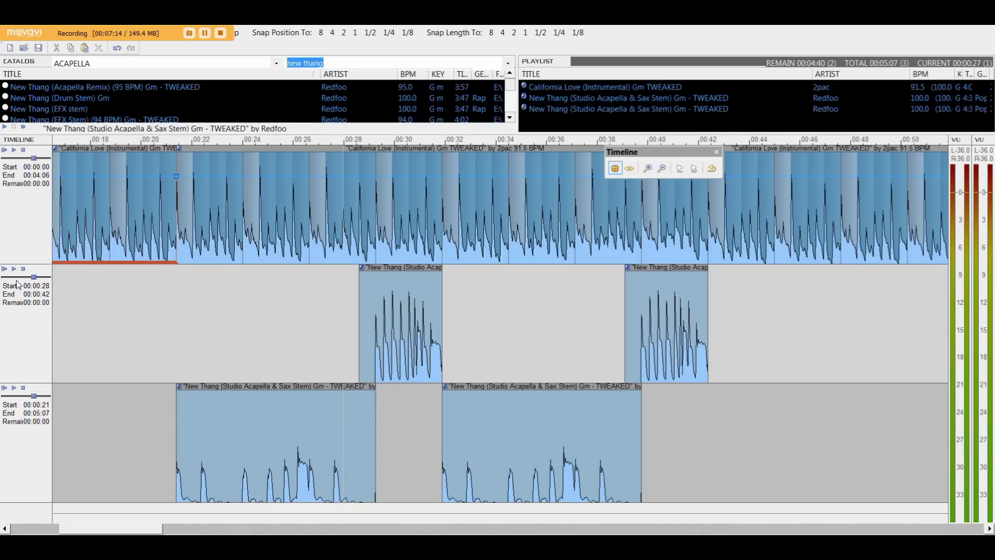
left_click(4, 269)
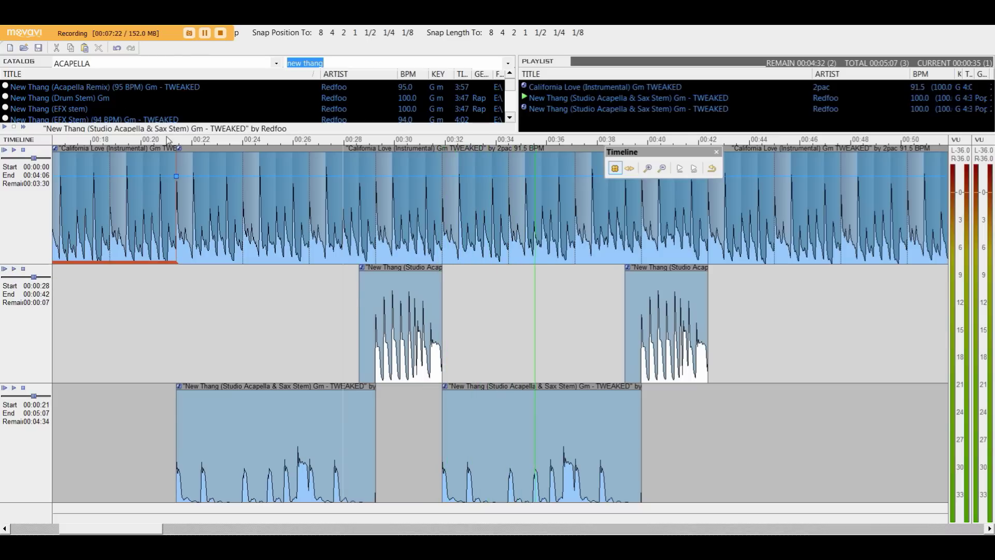
Step: Play the full mix from about 0:21 through the second track's last short segment
left_click(174, 156)
scroll(173, 155, "down", 2)
scroll(278, 291, "up", 2)
scroll(278, 291, "down", 2)
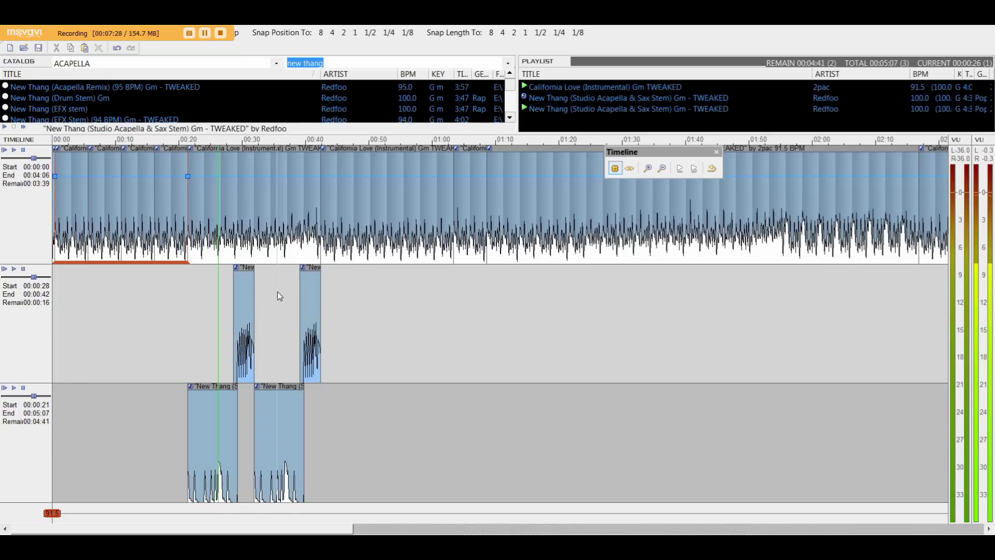
scroll(277, 291, "down", 1)
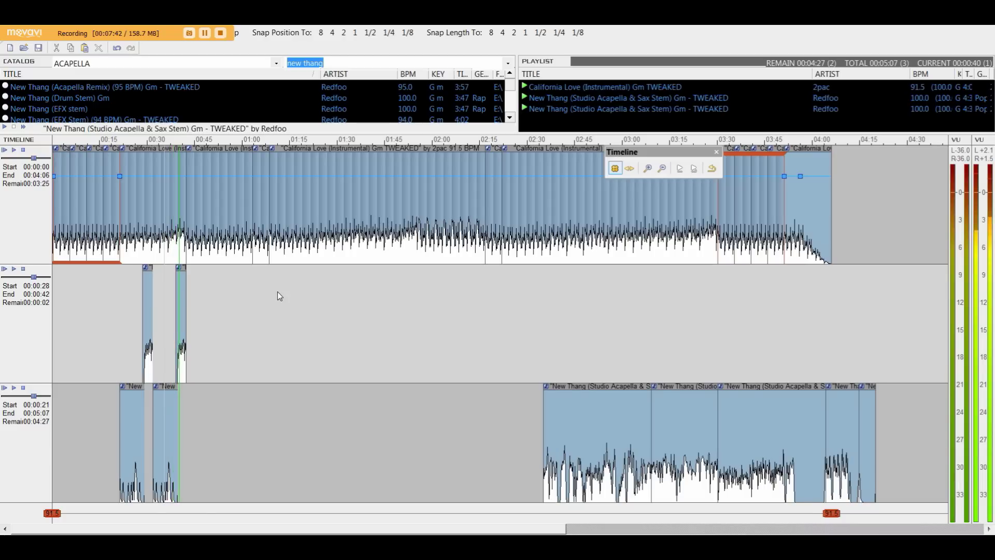
key("space")
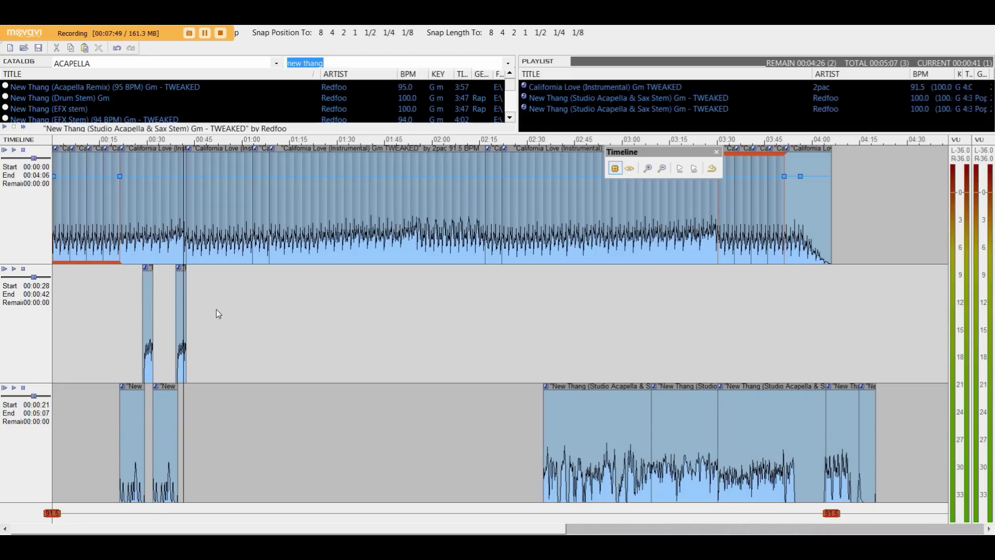
Step: Place marker 1 at the start of the instrumental and marker 2 at about 0:21
scroll(88, 210, "up", 3)
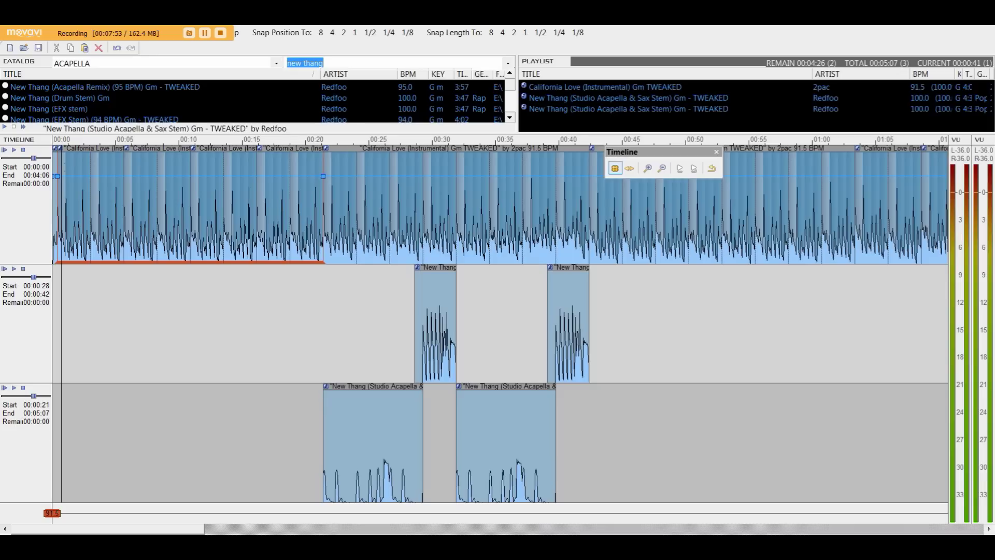
left_click(58, 171)
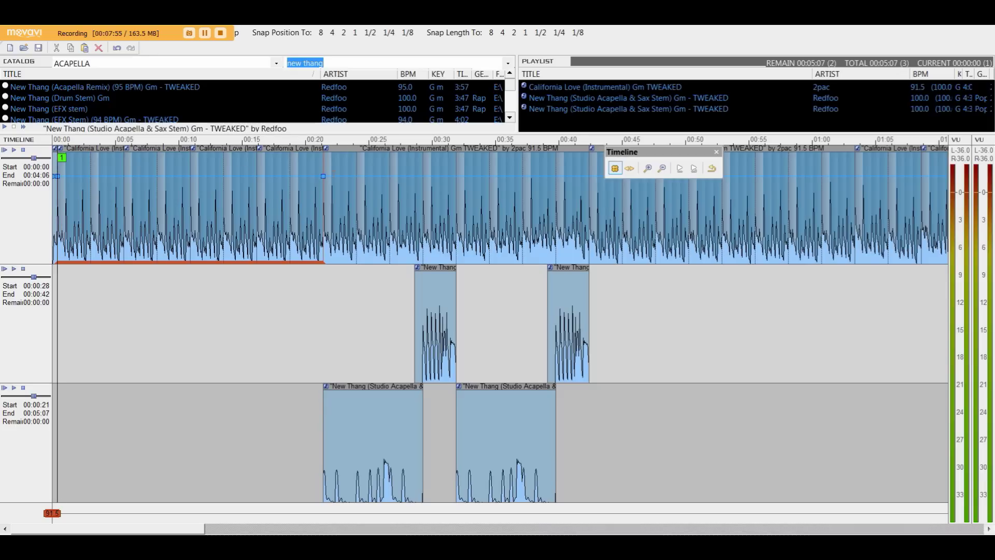
left_click(324, 167)
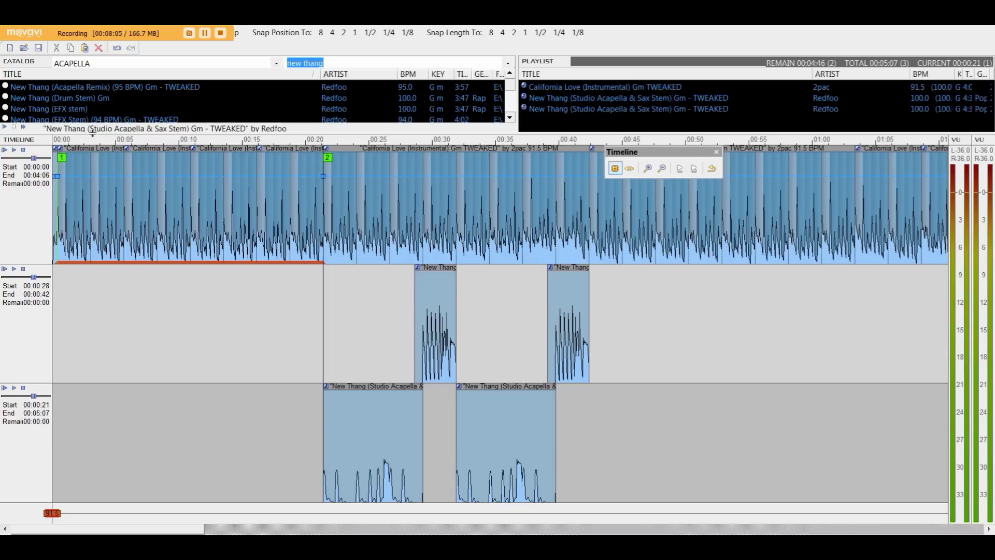
Step: Duplicate the last New Thang studio acapella entry in the playlist as a fourth track and revert the copy to its last saved tweak
left_click_drag(92, 133, 92, 190)
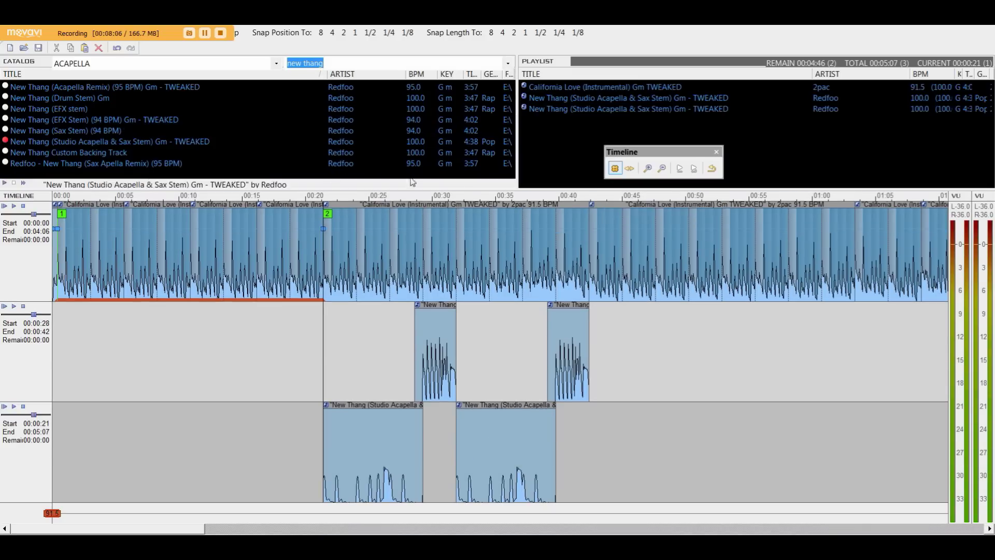
left_click(566, 108)
key("ctrl+c")
key("ctrl+v")
scroll(686, 514, "down", 2)
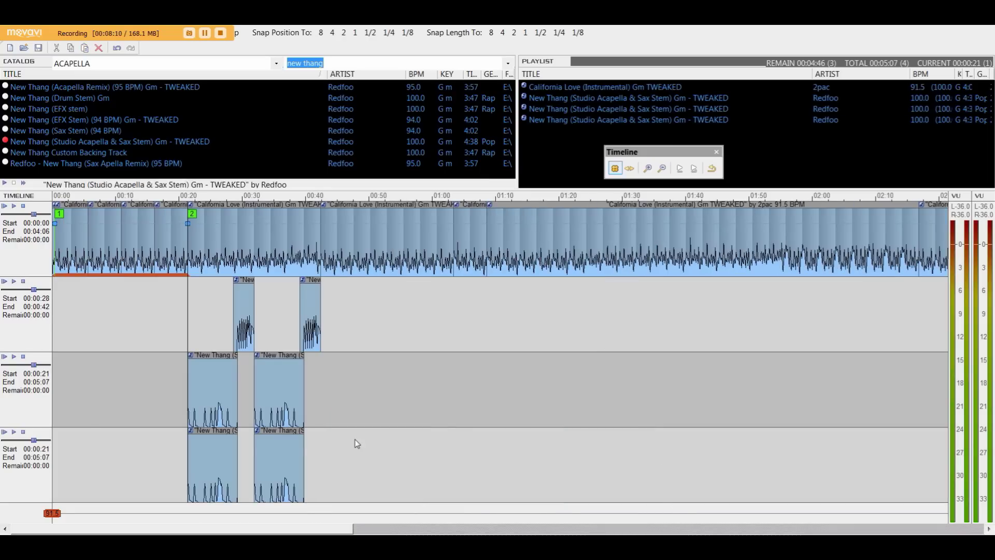
right_click(261, 455)
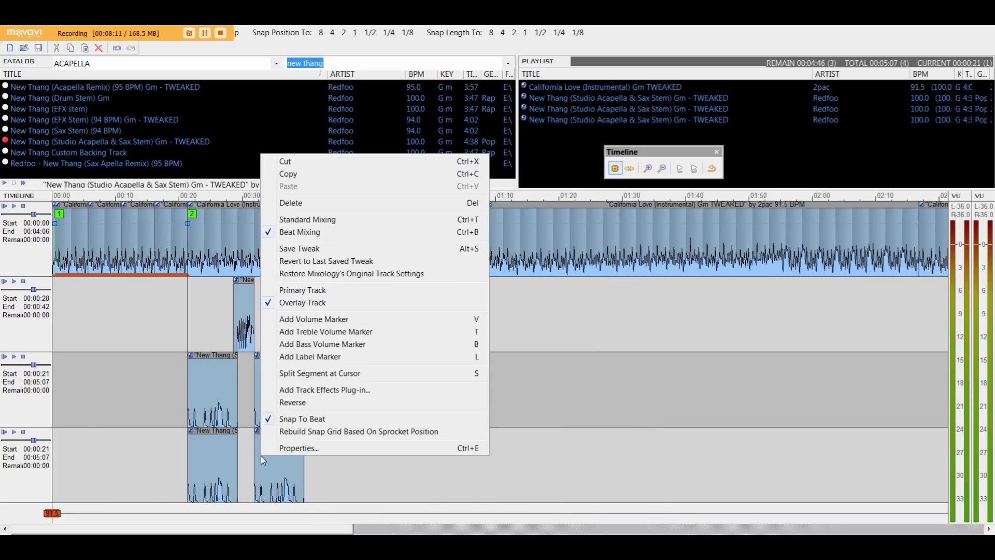
left_click(302, 262)
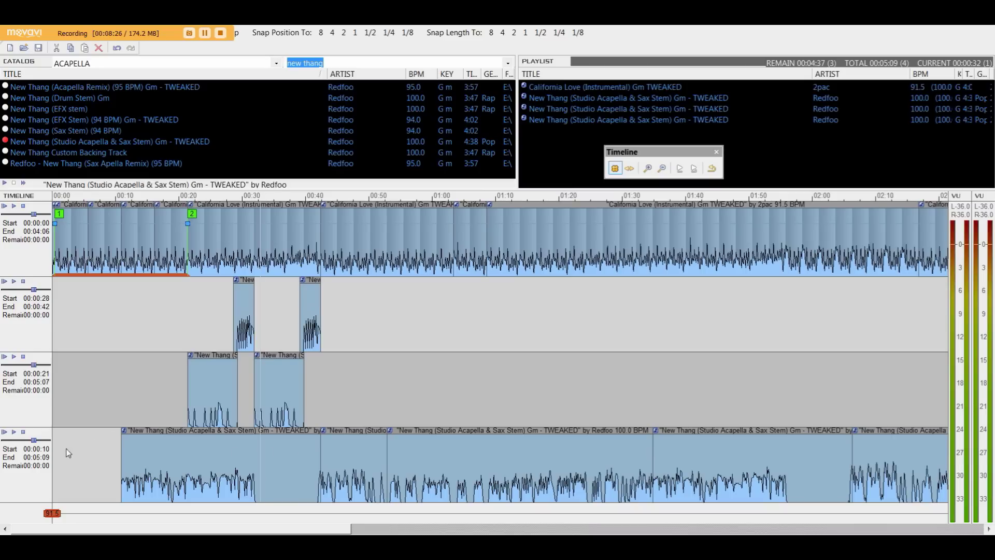
Step: Play the fourth track by itself from its opening segment at about 0:10
left_click(138, 461)
left_click(4, 432)
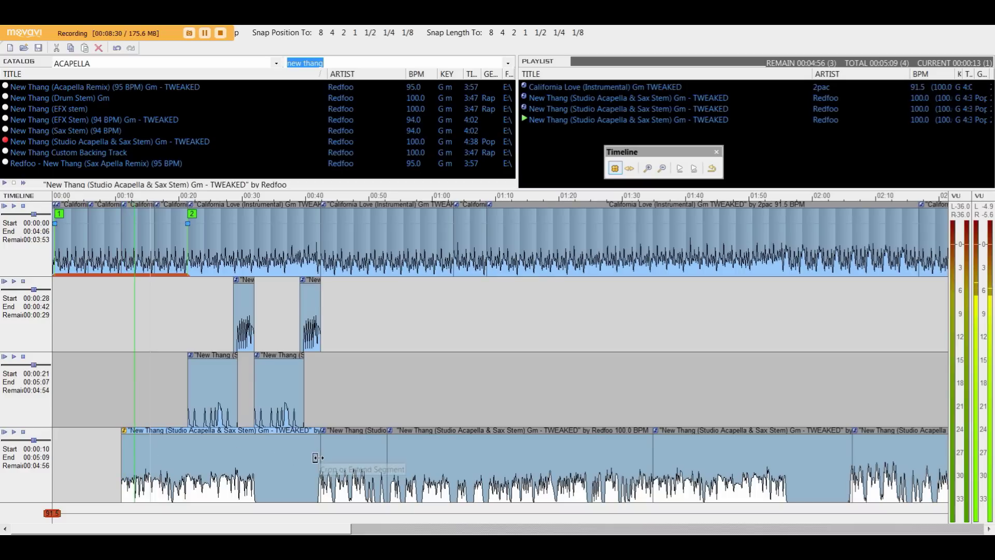
key("space")
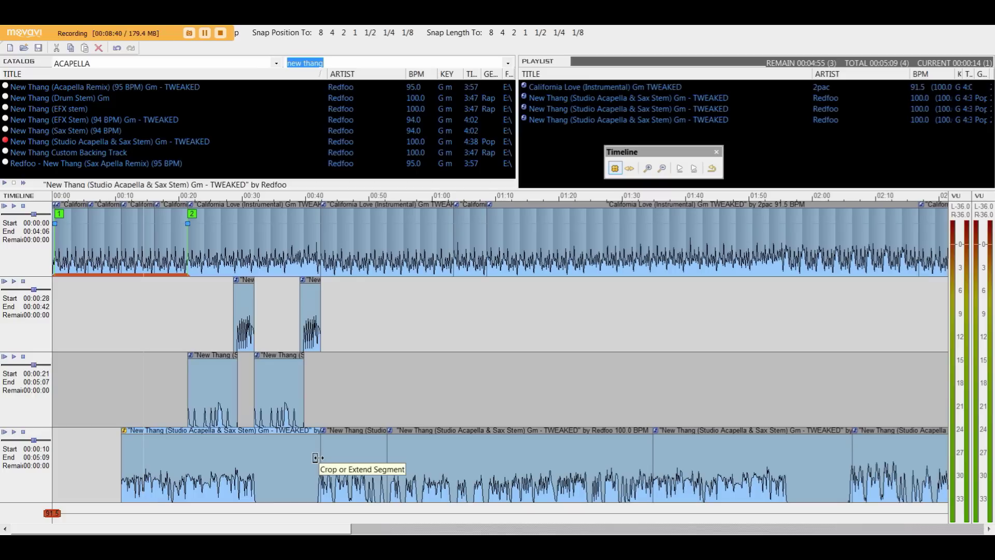
left_click(5, 432)
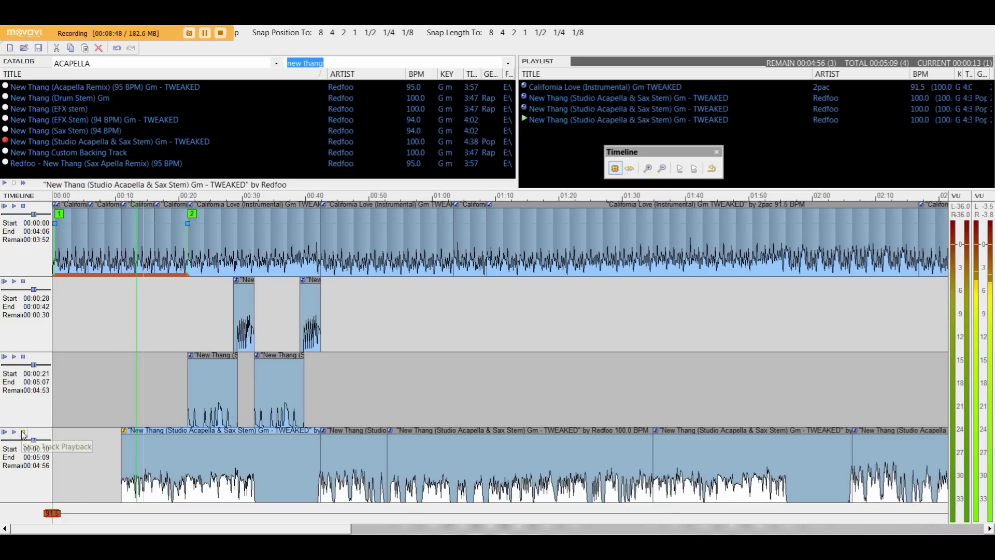
left_click(23, 433)
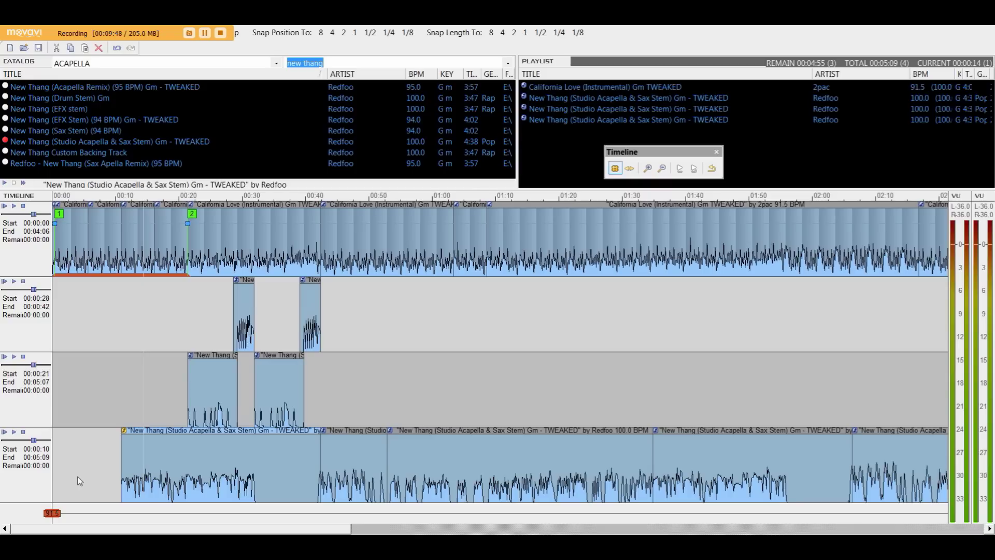
Step: Delete the fourth track's opening segment from about 0:10 to 0:42 and play the track from its new start
scroll(499, 466, "up", 2)
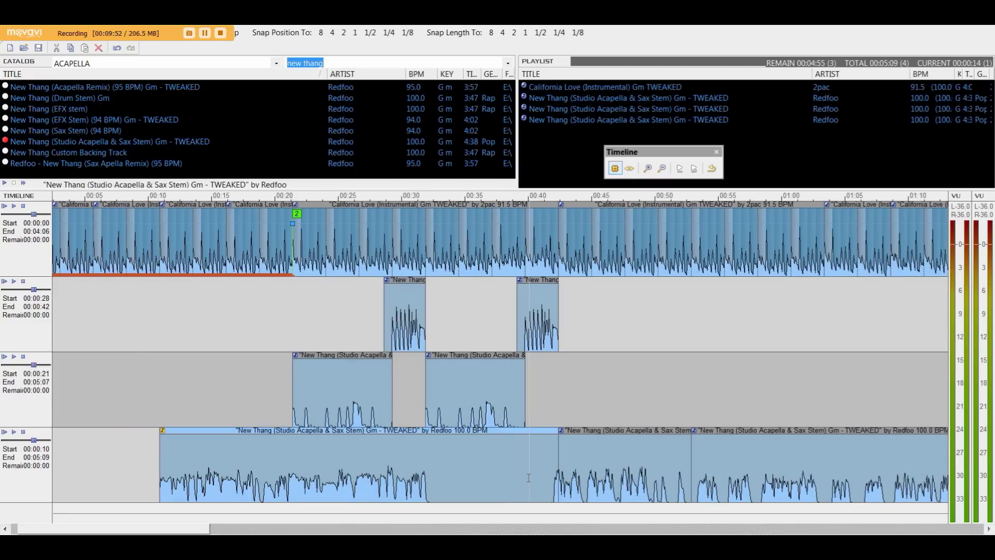
key("Delete")
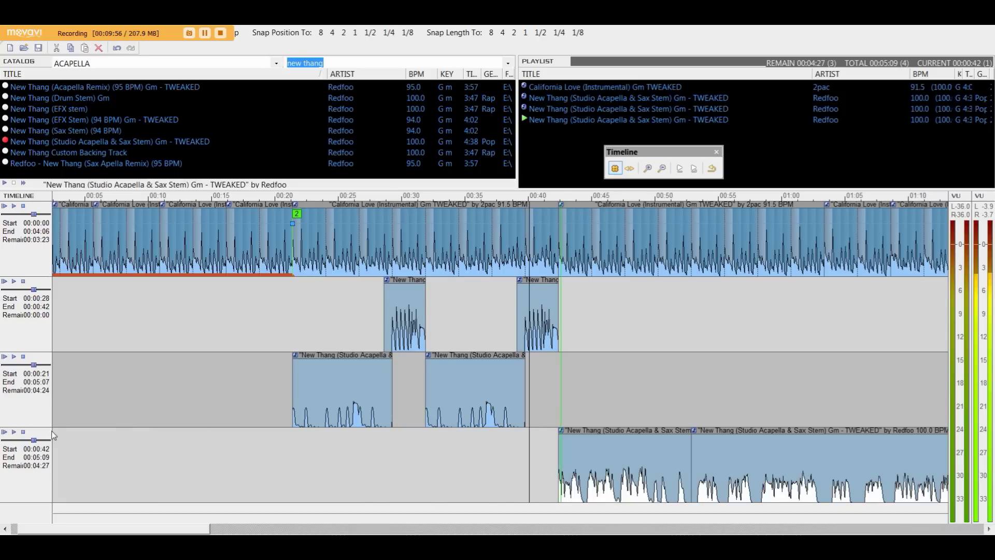
scroll(213, 441, "down", 2)
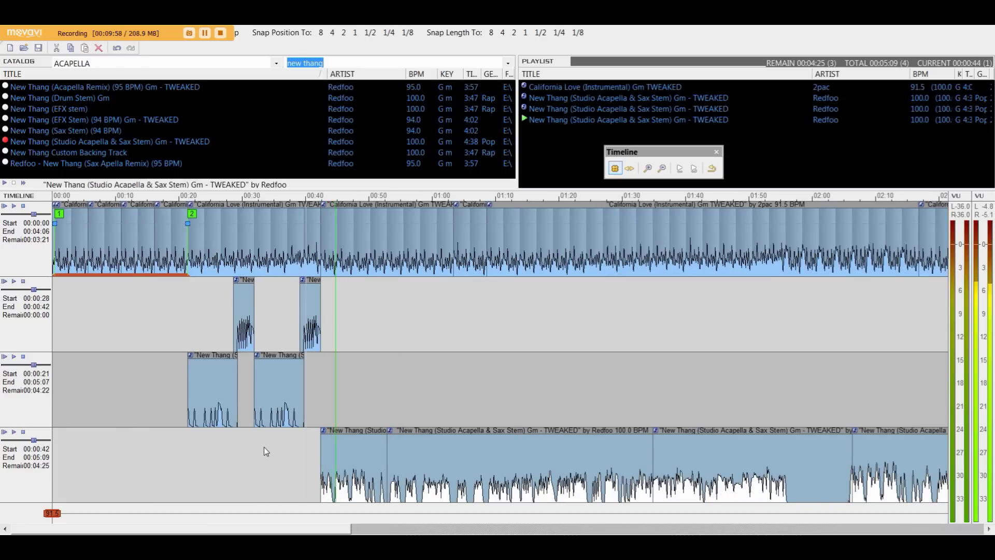
key("space")
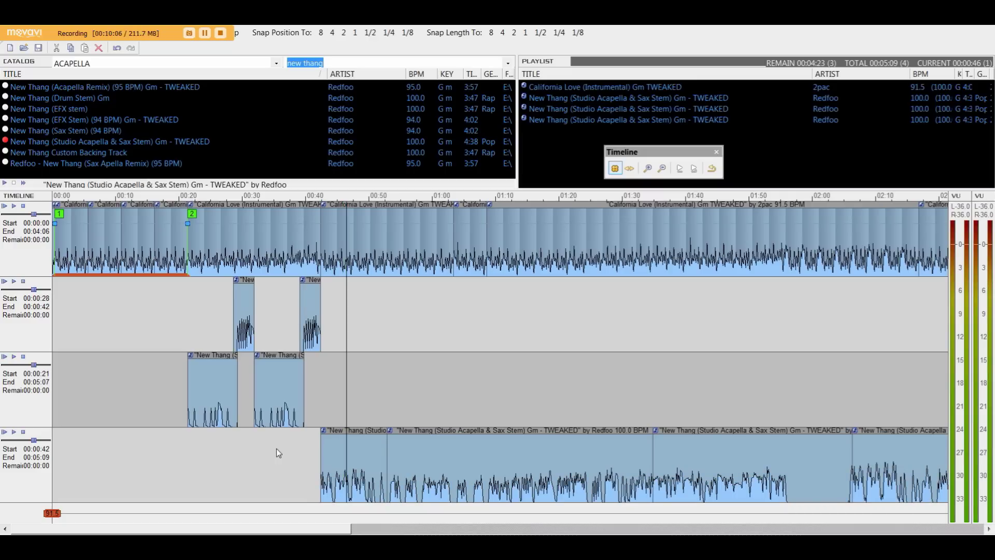
Step: Move the fourth track's first segment from about 0:42 to start at about 0:20 and play the mix from there
scroll(334, 478, "up", 3)
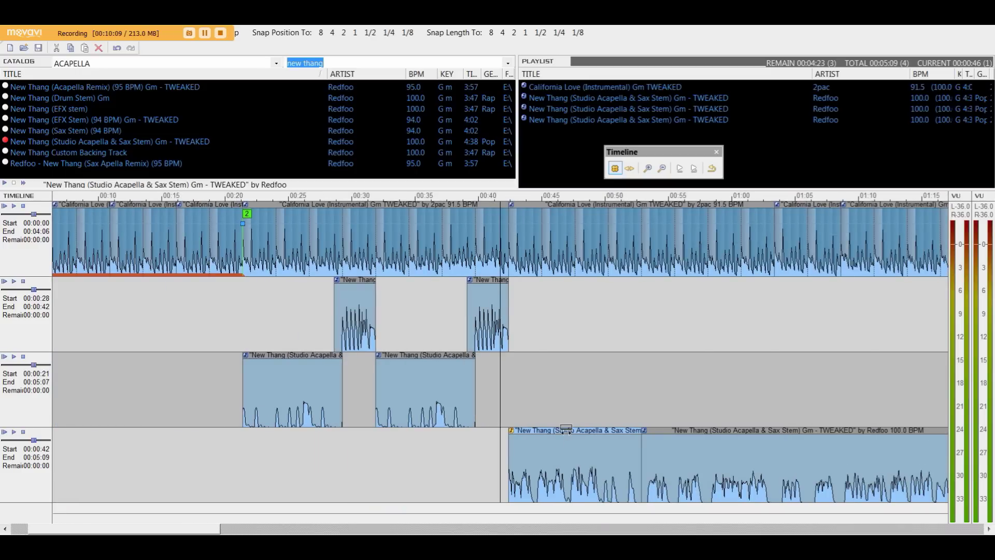
left_click_drag(561, 429, 227, 451)
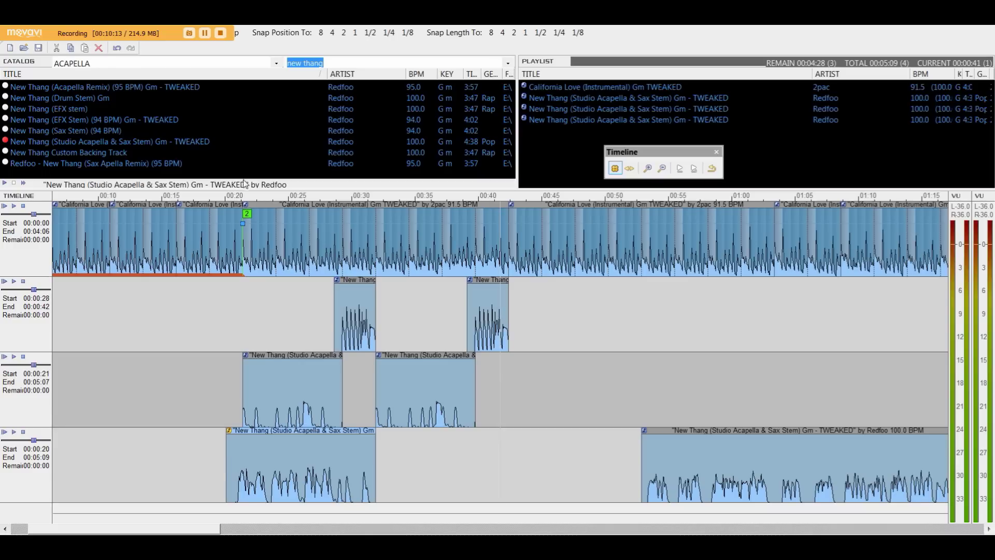
double_click(232, 196)
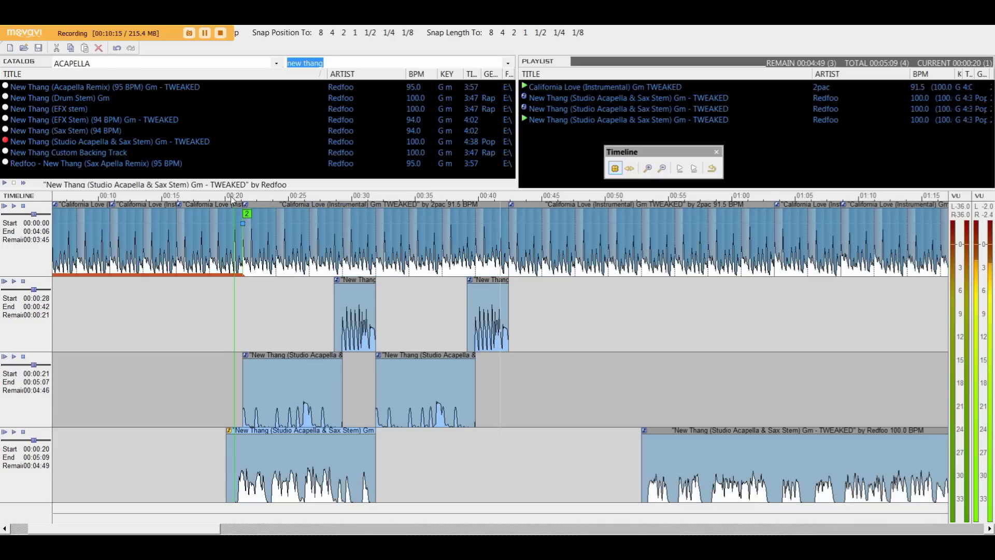
scroll(424, 443, "up", 1)
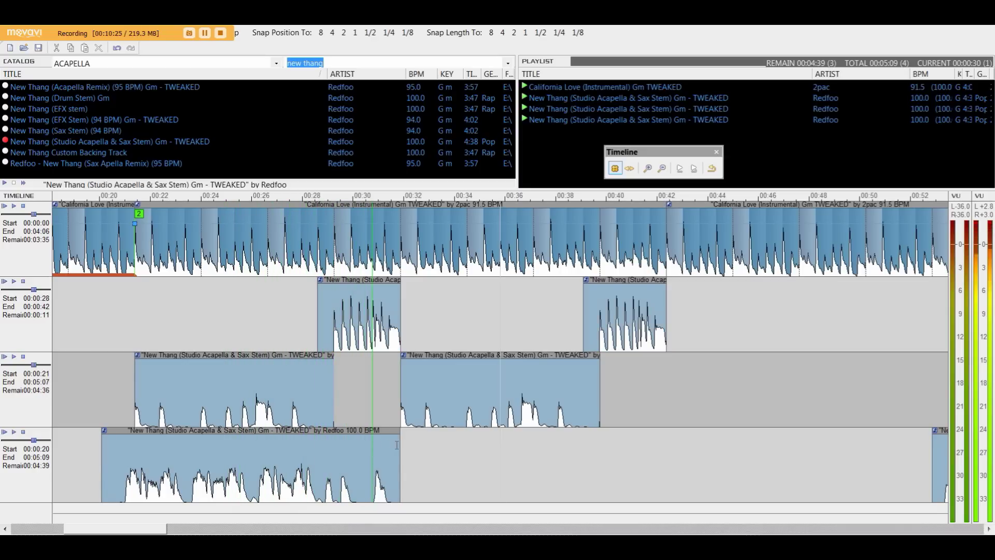
key("space")
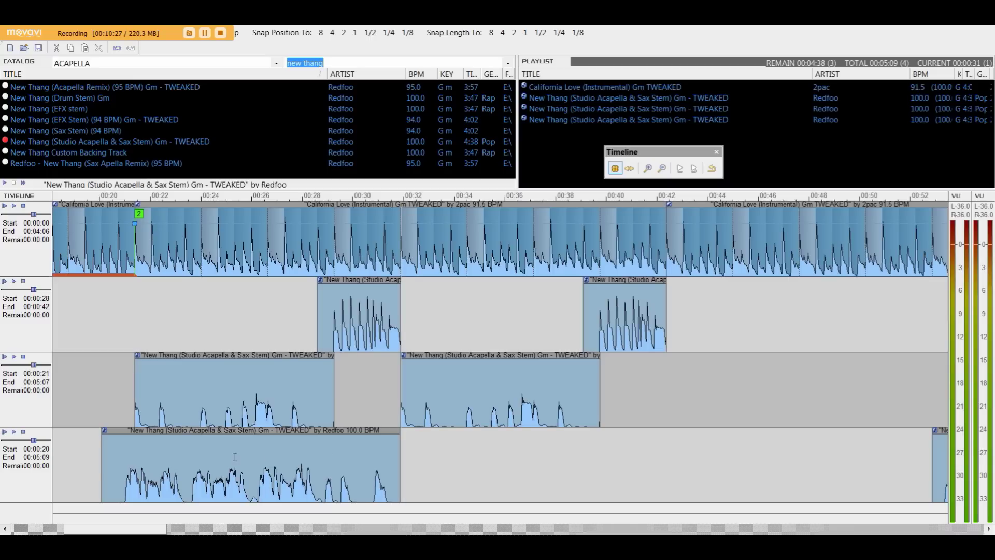
Step: Split the fourth track's first segment at marker 2, about 0:21, and select the part after the split
left_click(142, 447)
left_click(135, 447)
key("s")
left_click(190, 459)
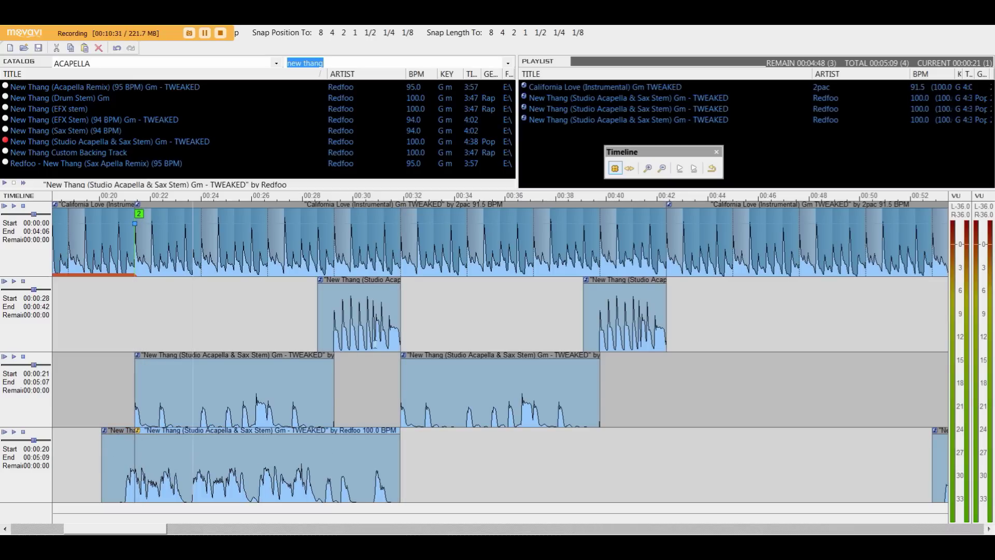
Step: Duplicate the fourth track's segment at about 0:31, and replace the original's last sliver by extending the duplicate's start back over it
left_click(410, 323)
key("ctrl+v")
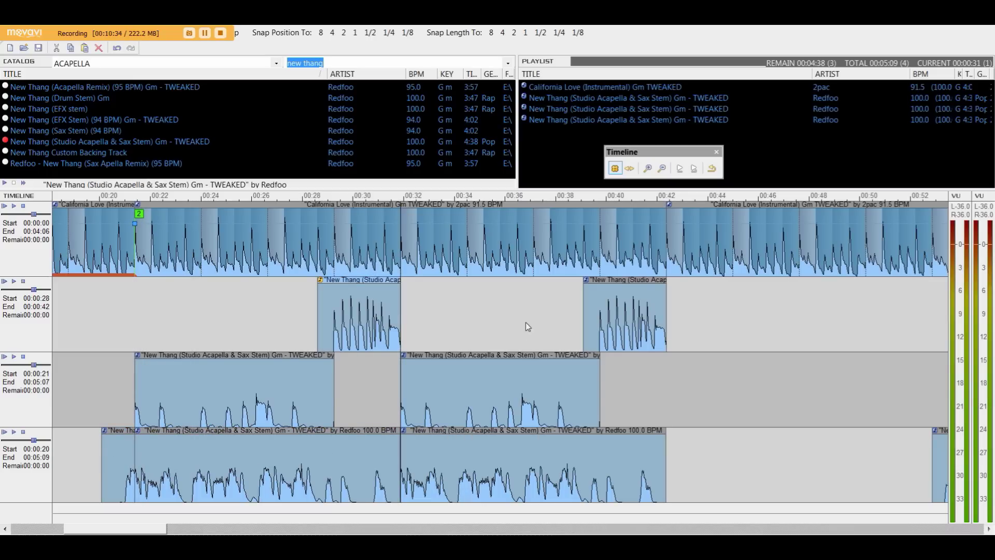
left_click(391, 448)
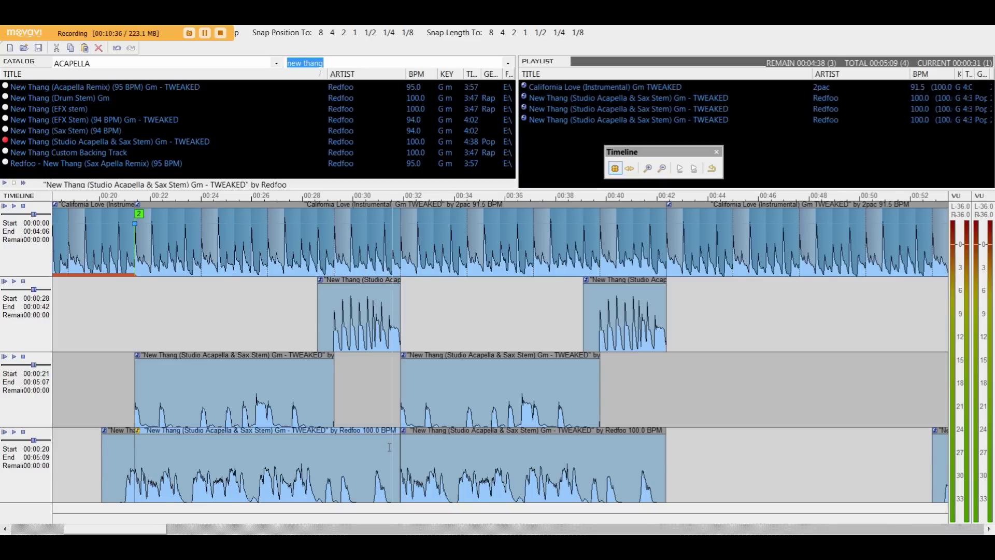
scroll(390, 447, "up", 1)
key("s")
left_click(513, 462)
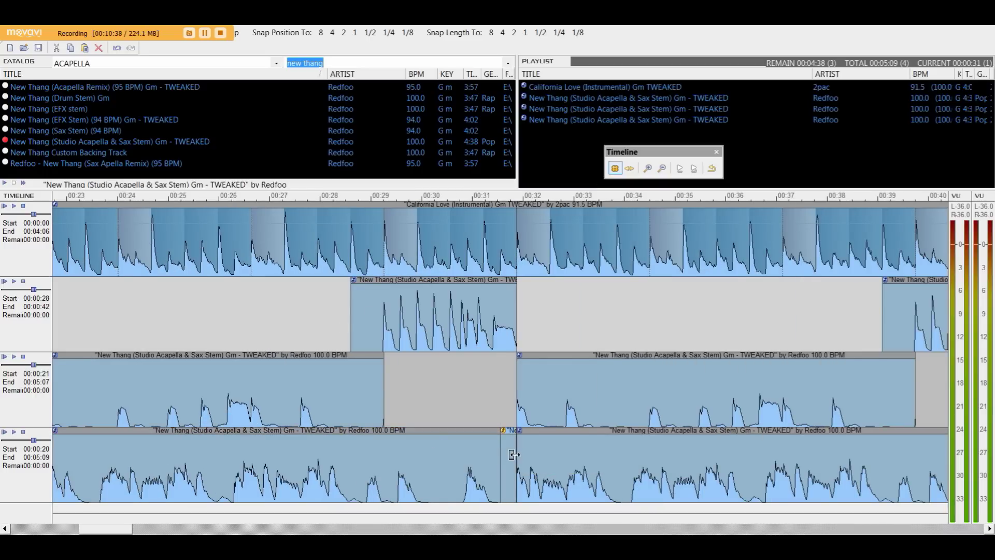
key("Delete")
left_click_drag(518, 446, 508, 452)
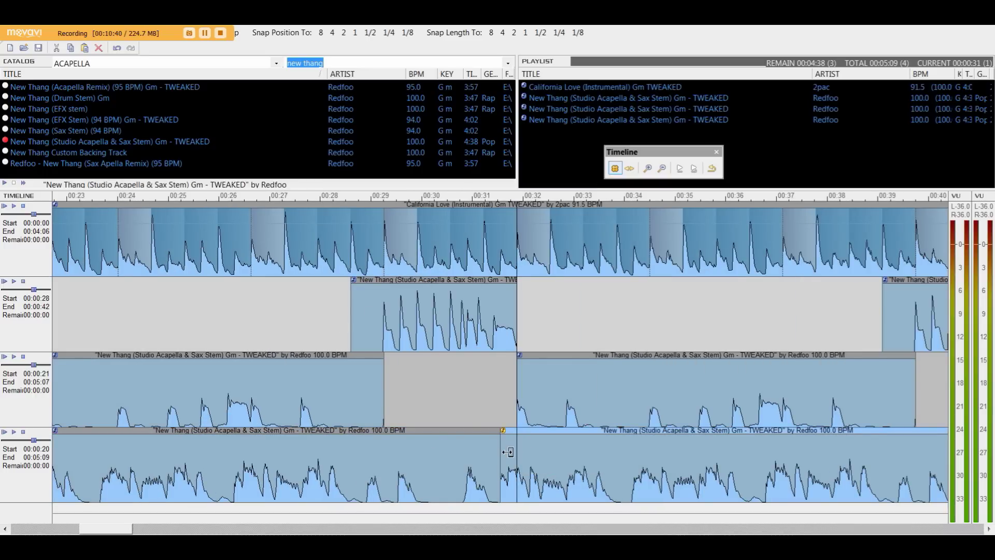
Step: Duplicate the fourth track, delete the 0:21 to 0:31 segment from the copy and the segment after 0:31 from the original
scroll(508, 452, "down", 2)
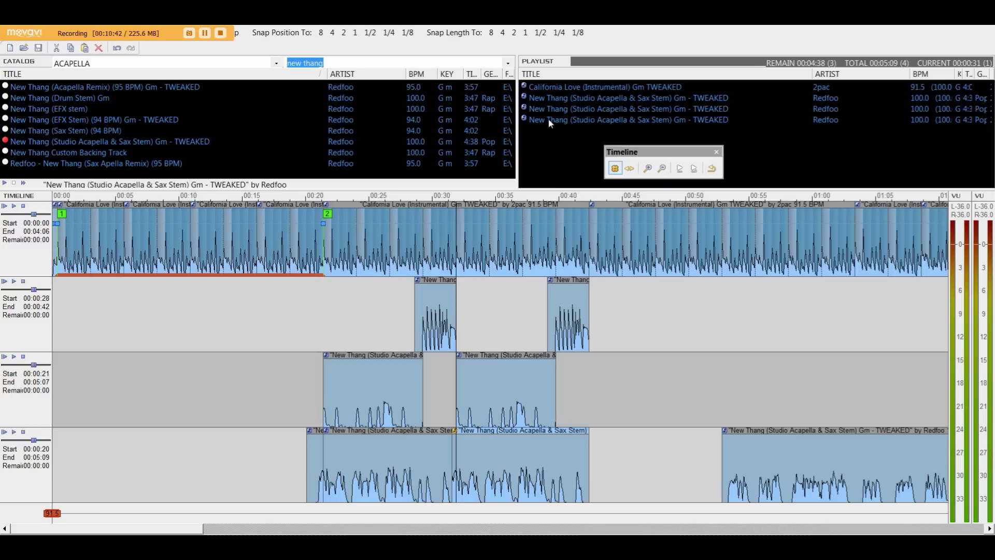
left_click(551, 122)
key("ctrl+c")
key("ctrl+v")
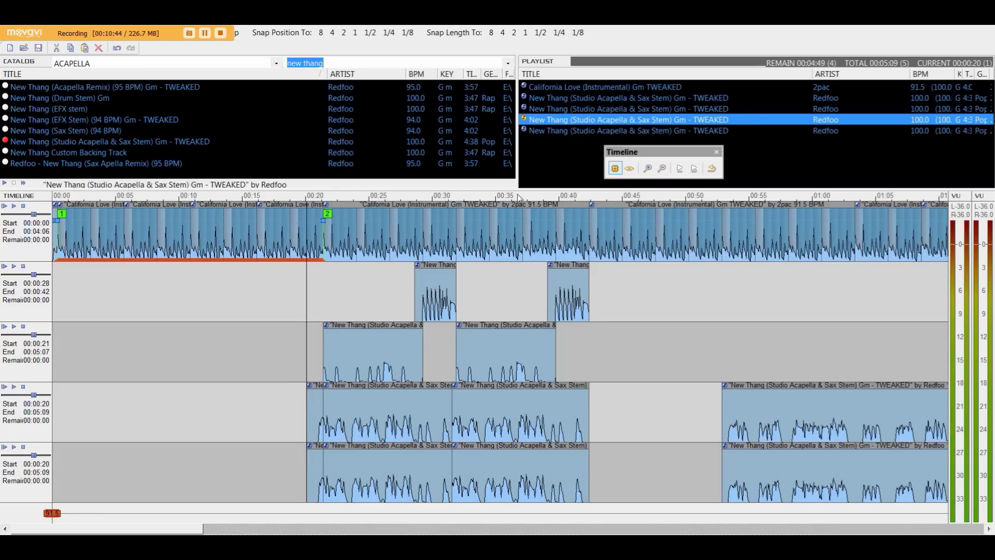
left_click(434, 456)
key("Delete")
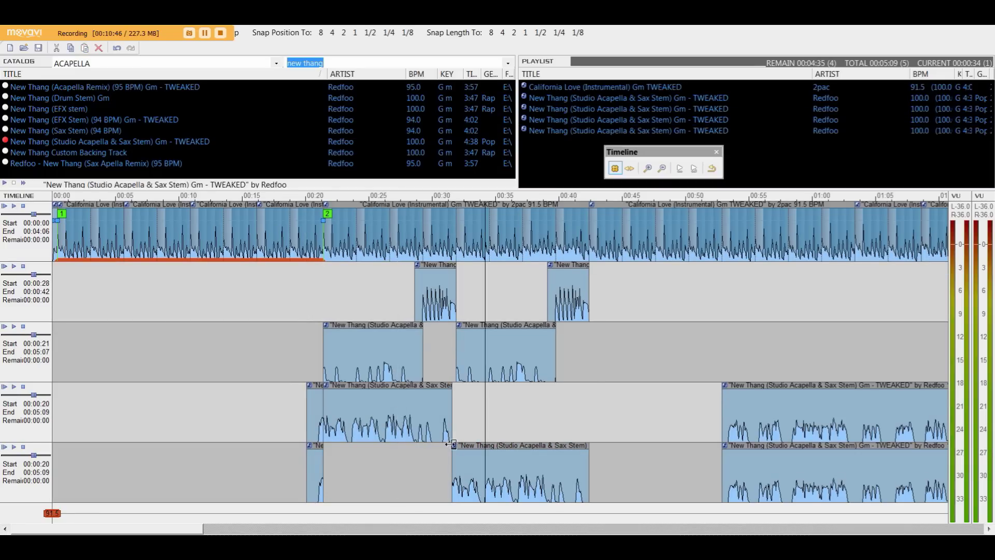
Step: Extend the fifth track's main segment to start at about 0:30 and delete its short opening segment at 0:20
left_click_drag(452, 458, 441, 459)
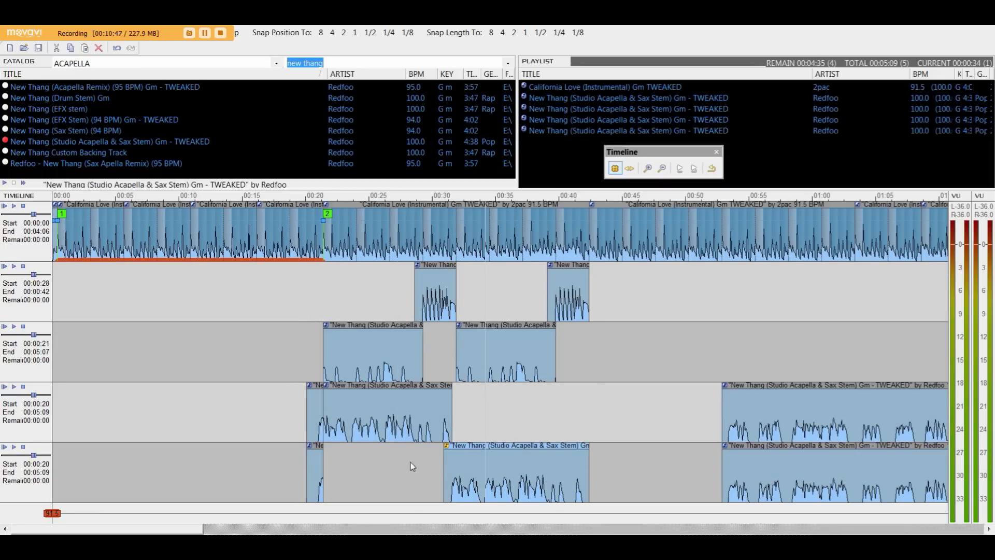
left_click(317, 477)
key("Delete")
Step: Play the mix through the handover between the fourth and fifth tracks at about 0:31 up to about 0:42
scroll(505, 396, "down", 1)
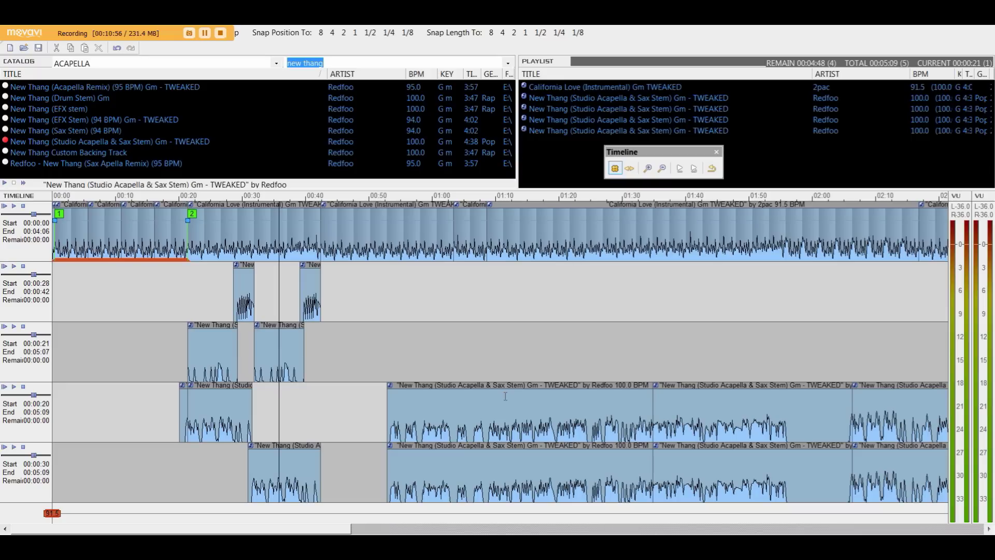
scroll(283, 428, "up", 2)
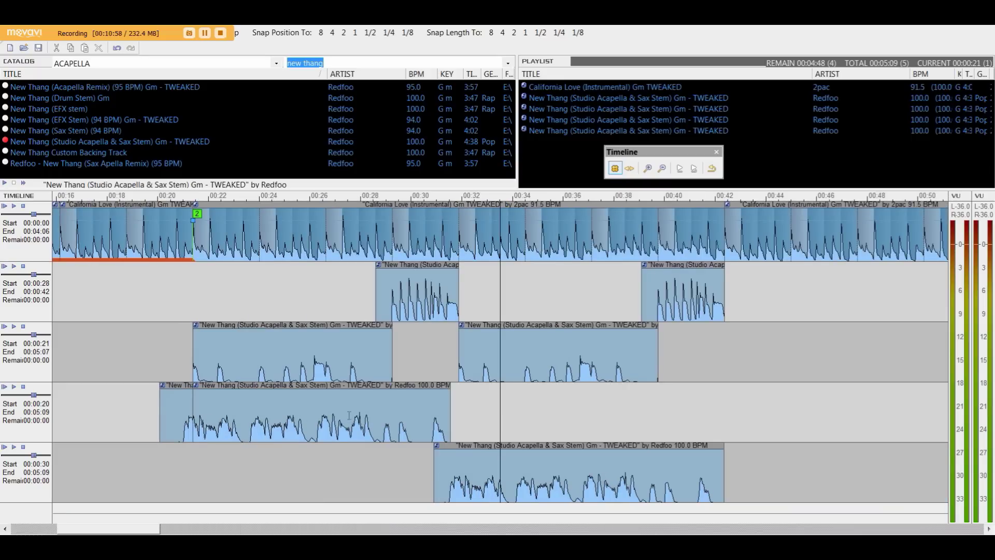
double_click(388, 201)
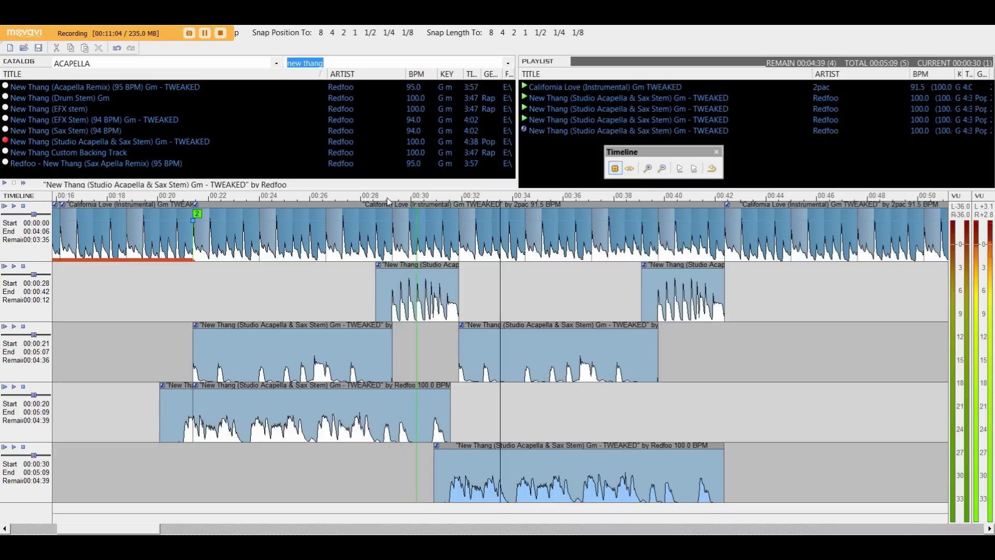
scroll(387, 201, "down", 2)
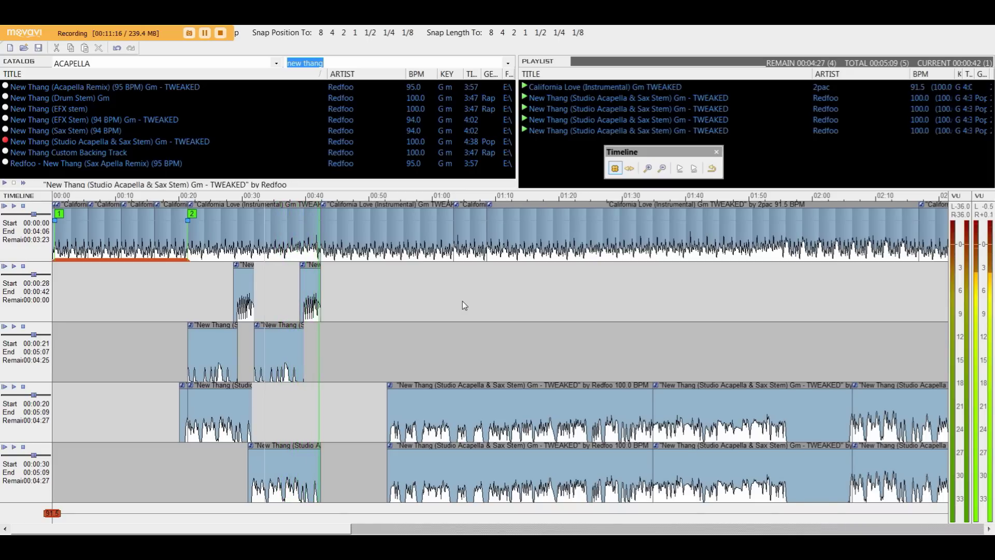
Step: Delete all remaining segments after about 0:42 from the third, fourth and fifth tracks
scroll(437, 328, "down", 2)
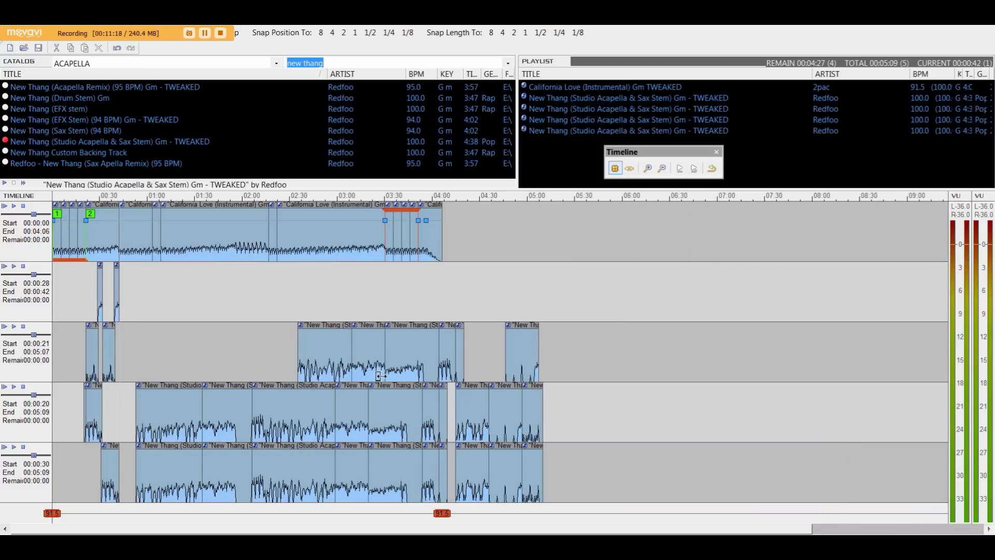
left_click(282, 343)
key("Delete")
left_click(156, 415)
key("Delete")
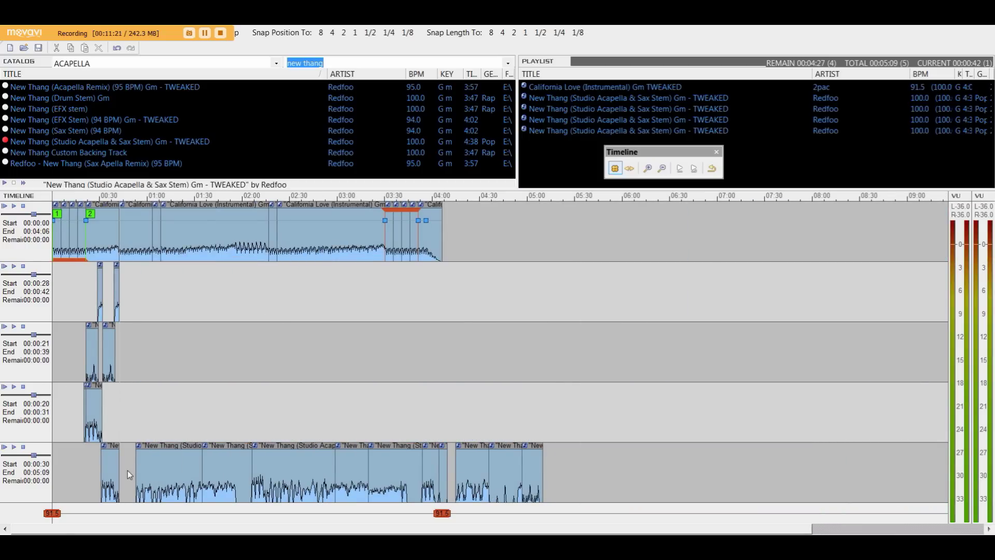
left_click(151, 474)
key("Delete")
scroll(181, 389, "up", 2)
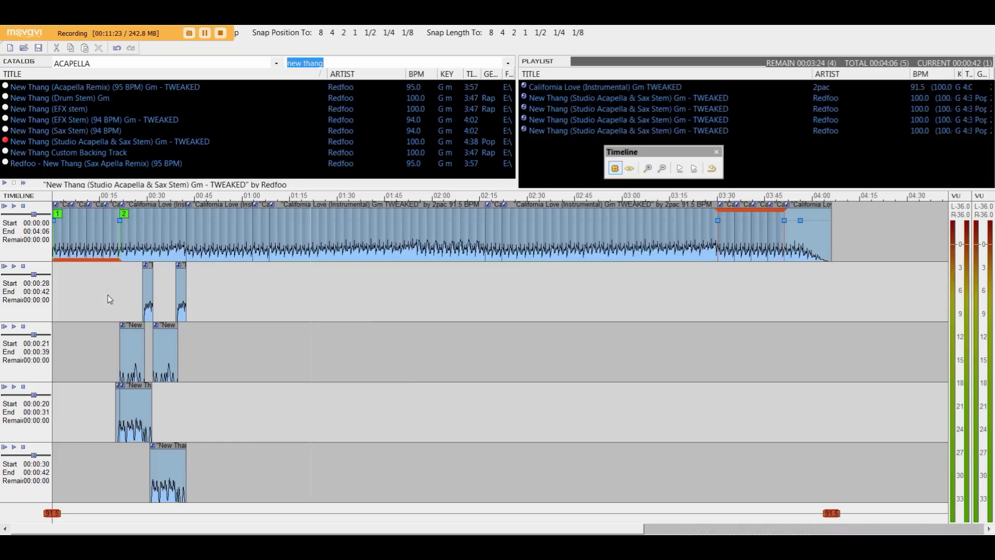
Step: Add another New Thang (Studio Acapella & Sax Stem) track beneath the instrumental and move its first segment to start at about 0:42
left_click(21, 144)
left_click_drag(21, 144, 187, 228)
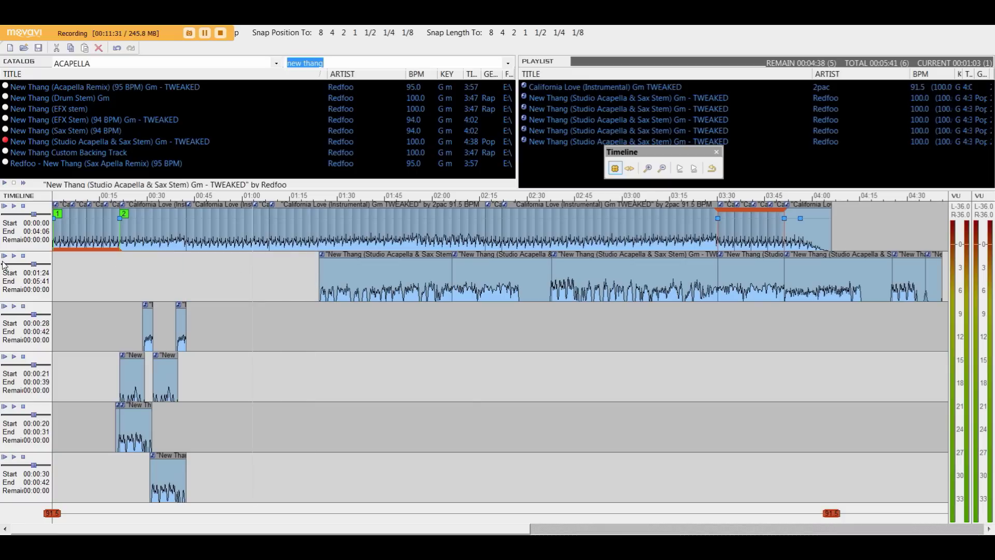
scroll(216, 282, "up", 3)
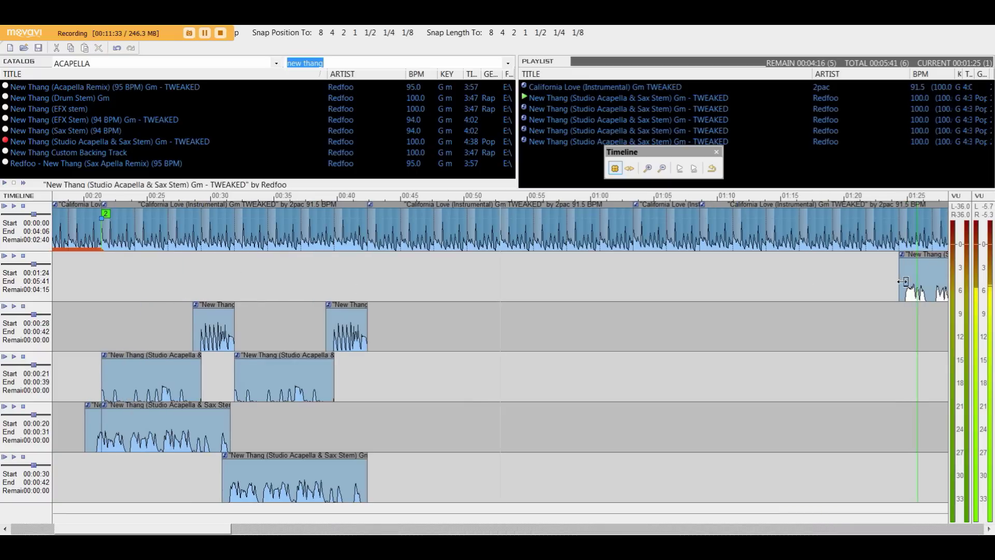
scroll(902, 282, "down", 3)
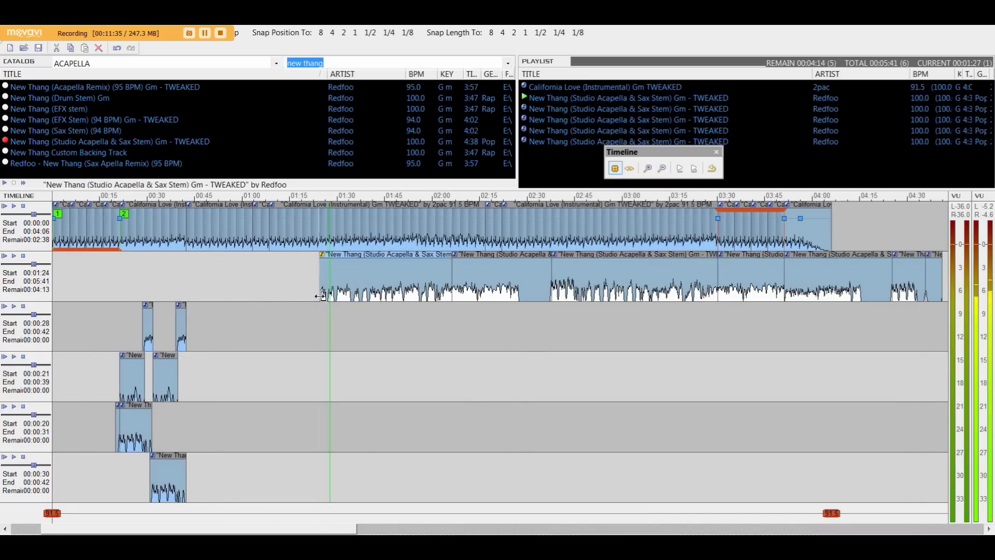
scroll(321, 296, "up", 2)
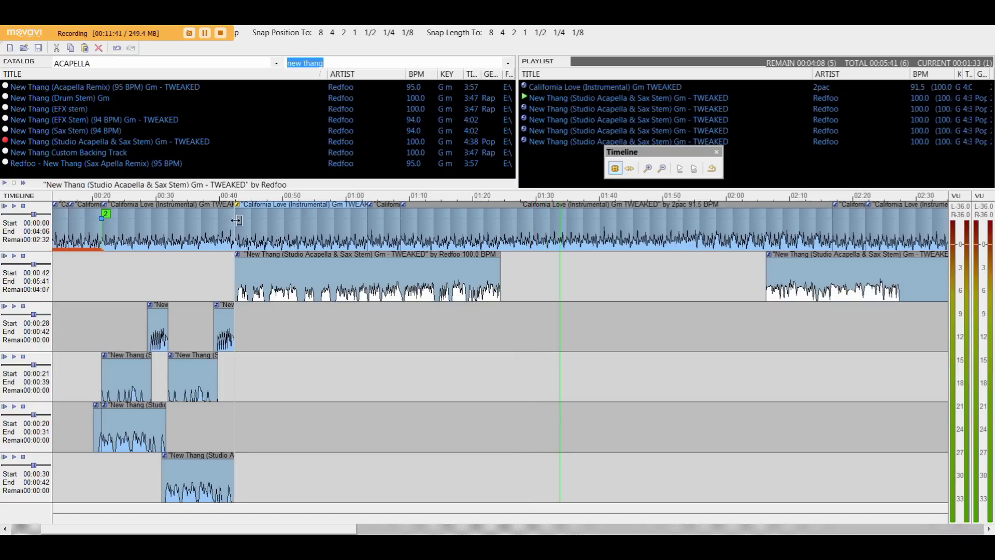
Step: Play the second track by itself, and play the mix from about 0:42
left_click(5, 257)
left_click(5, 257)
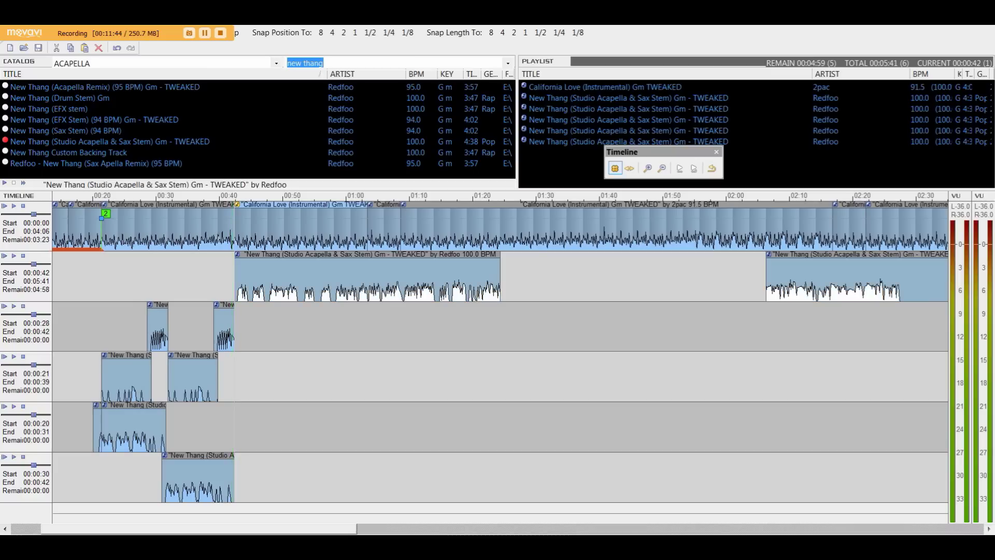
key("space")
double_click(226, 197)
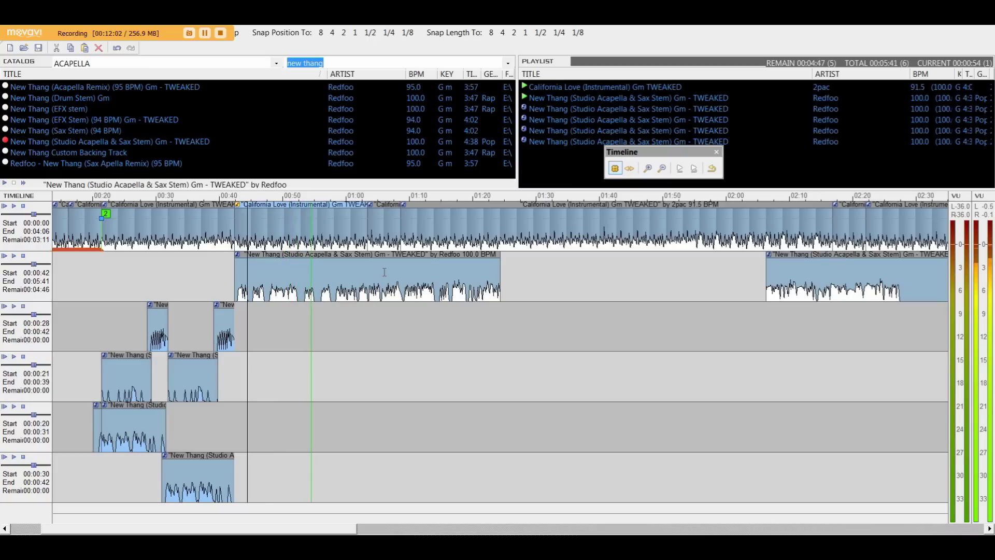
Step: Enlarge the timeline area over the catalog and playlist, and move the floating Timeline toolbar off the second track
left_click_drag(399, 190, 399, 93)
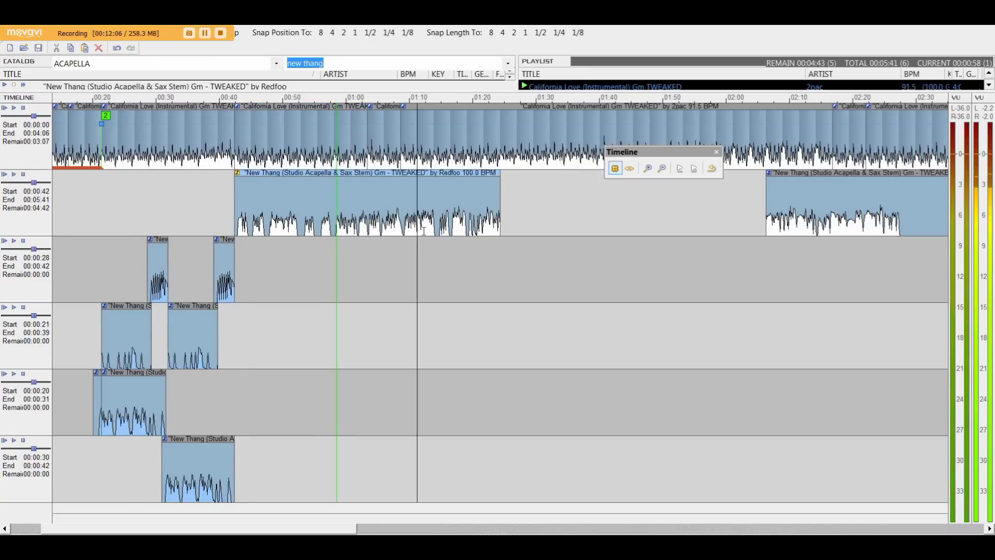
scroll(423, 230, "up", 1)
scroll(424, 231, "down", 1)
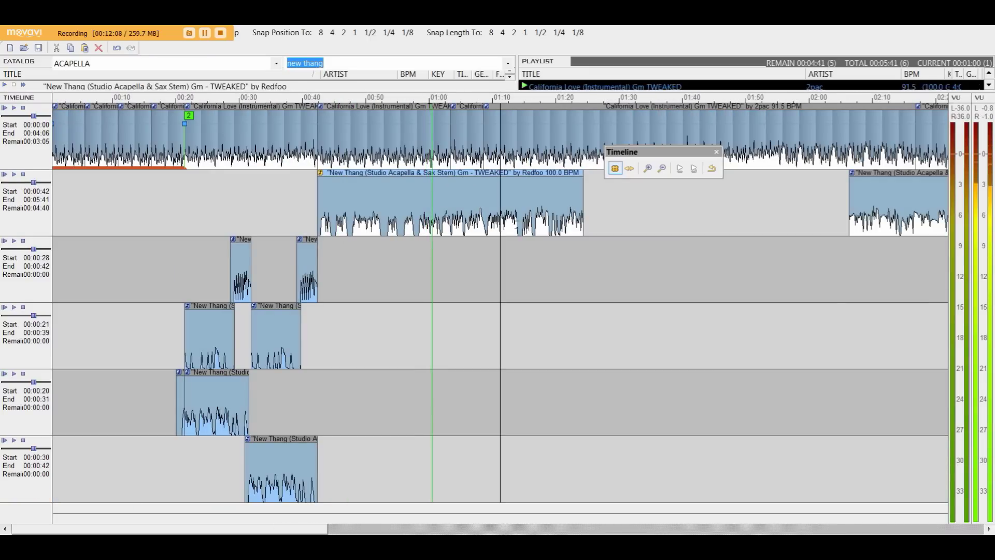
left_click_drag(643, 152, 670, 286)
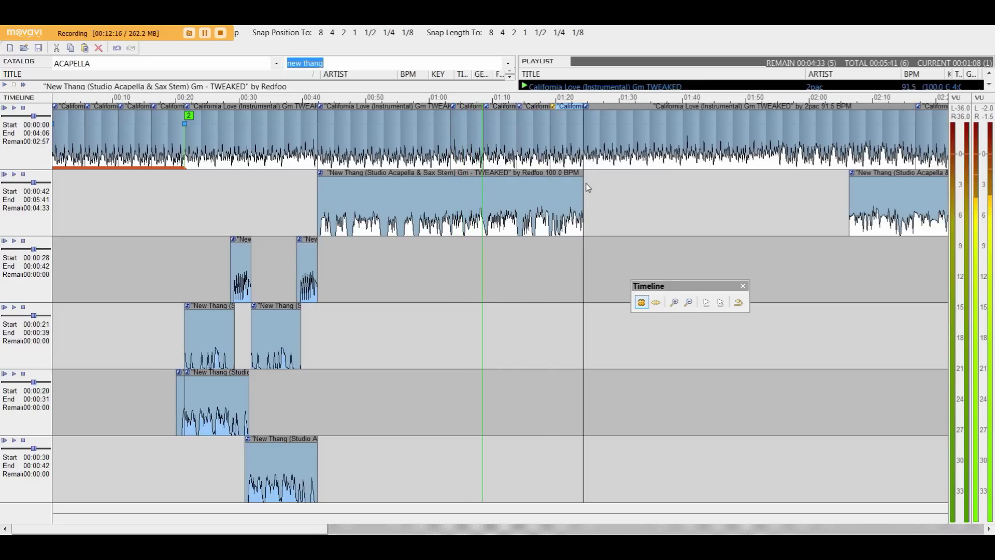
Step: Try extending the second track's first segment to about 1:49 and play the mix from about 1:24
left_click_drag(583, 202, 652, 188)
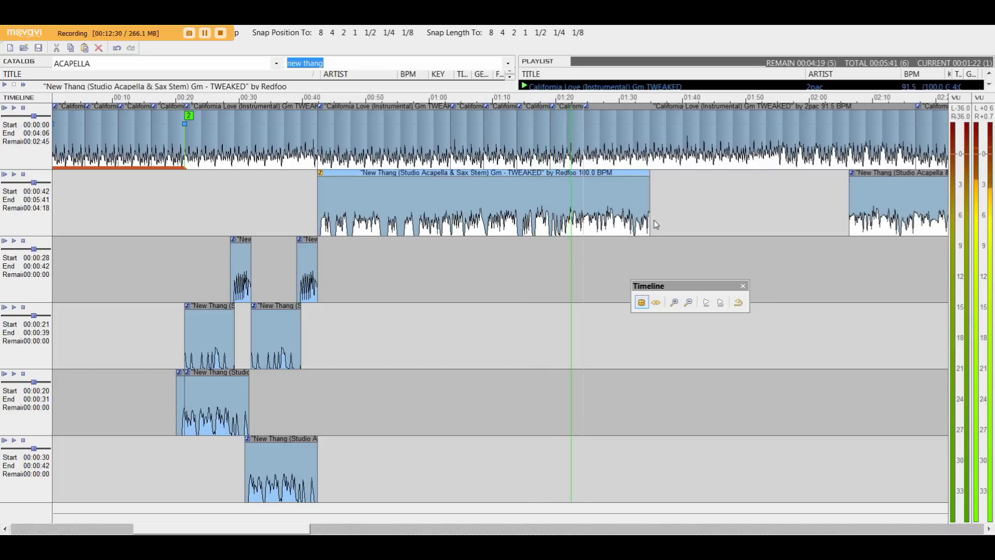
scroll(651, 224, "up", 2)
scroll(563, 184, "down", 2)
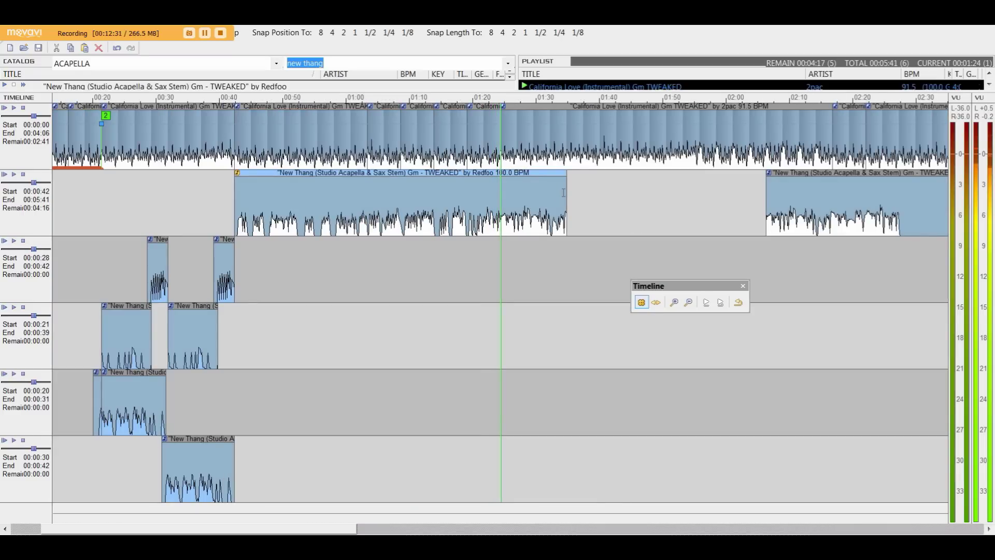
key("space")
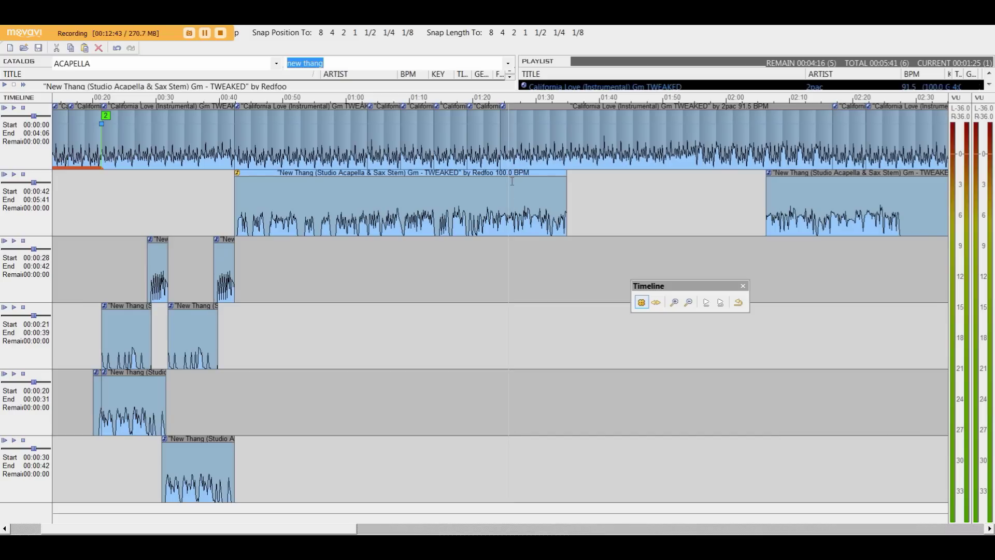
left_click_drag(563, 182, 666, 181)
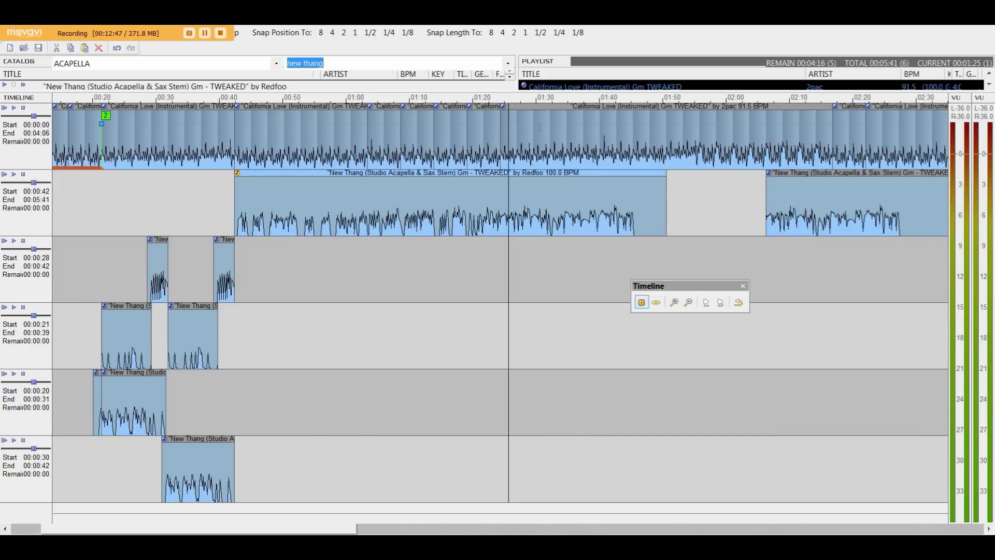
left_click(497, 107)
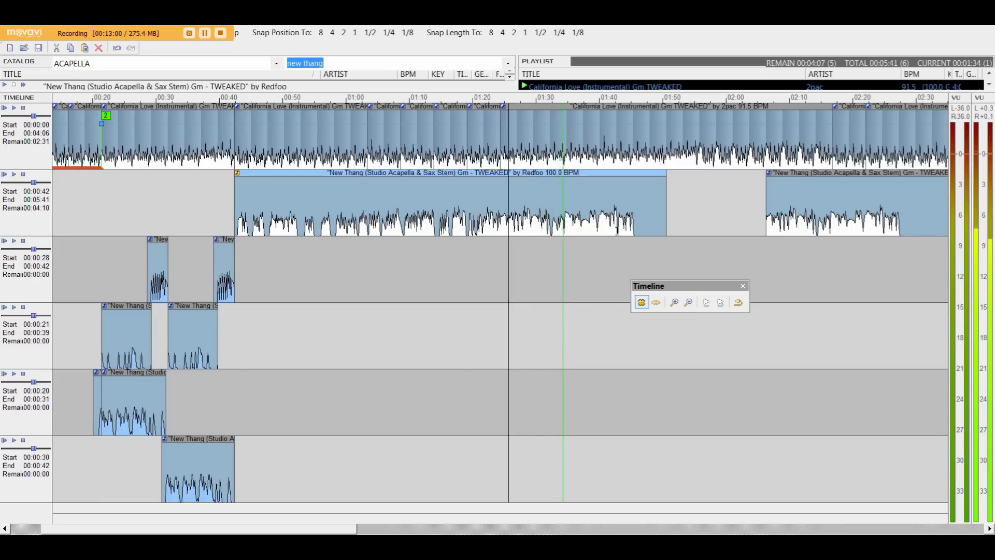
key("space")
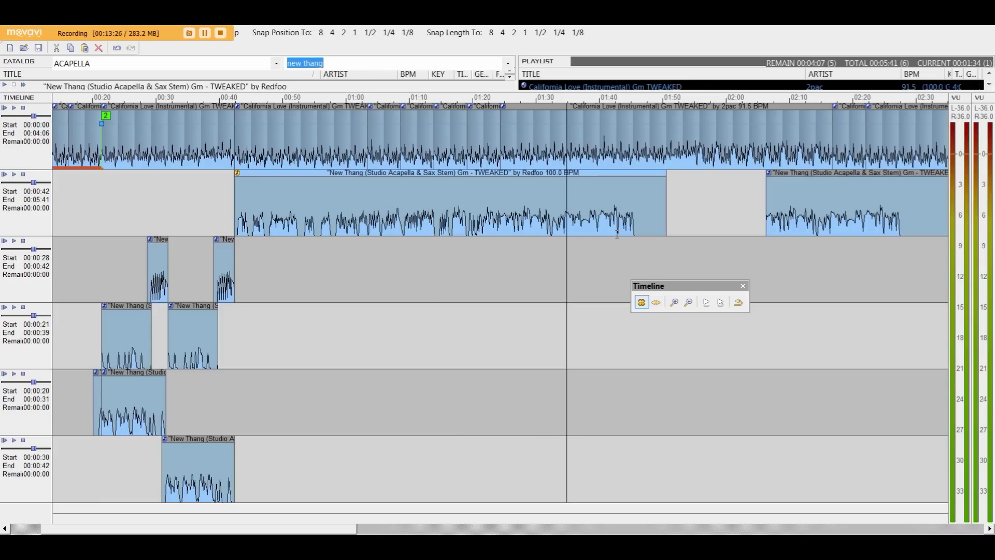
Step: Split the second track's first segment at about 1:24 and delete the part after the split
left_click(502, 203)
left_click(517, 202)
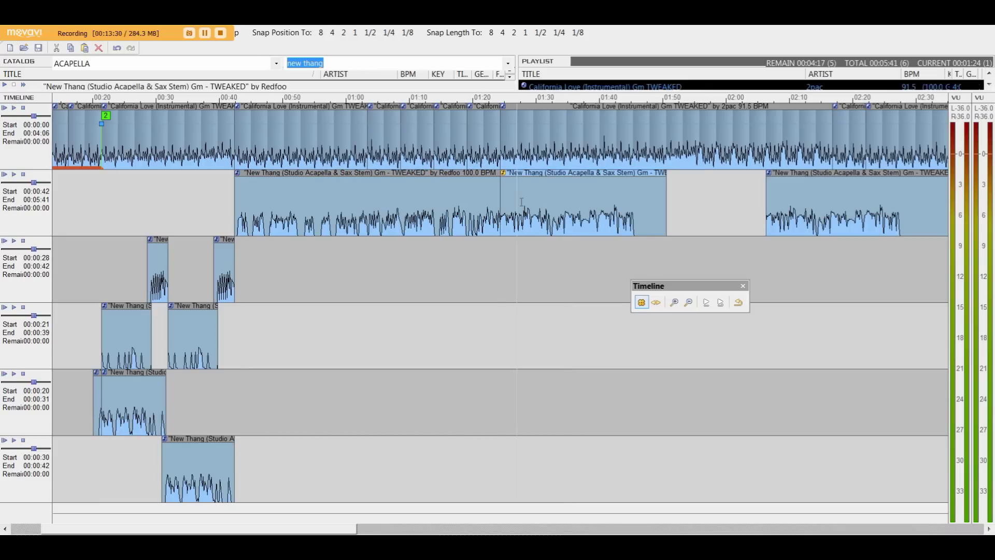
key("Delete")
scroll(485, 193, "down", 2)
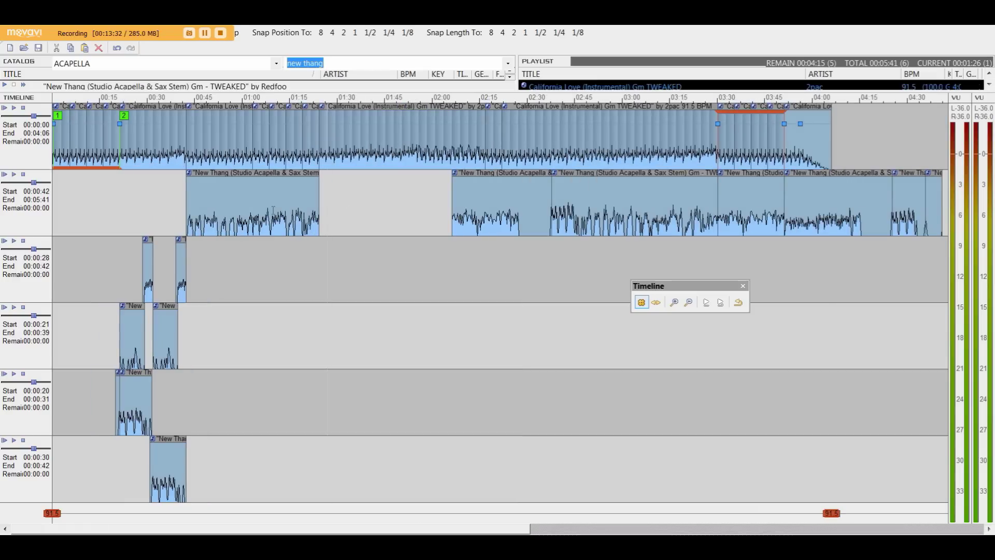
scroll(274, 210, "up", 2)
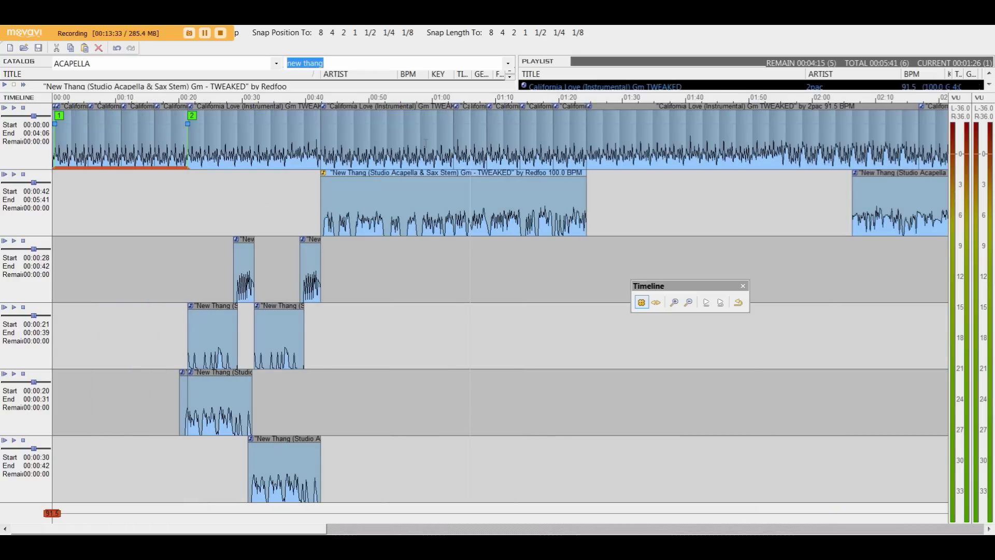
Step: Play the mix to about 1:24, split the instrumental at about 1:56 and select the part after the split
left_click(496, 106)
scroll(567, 110, "down", 2)
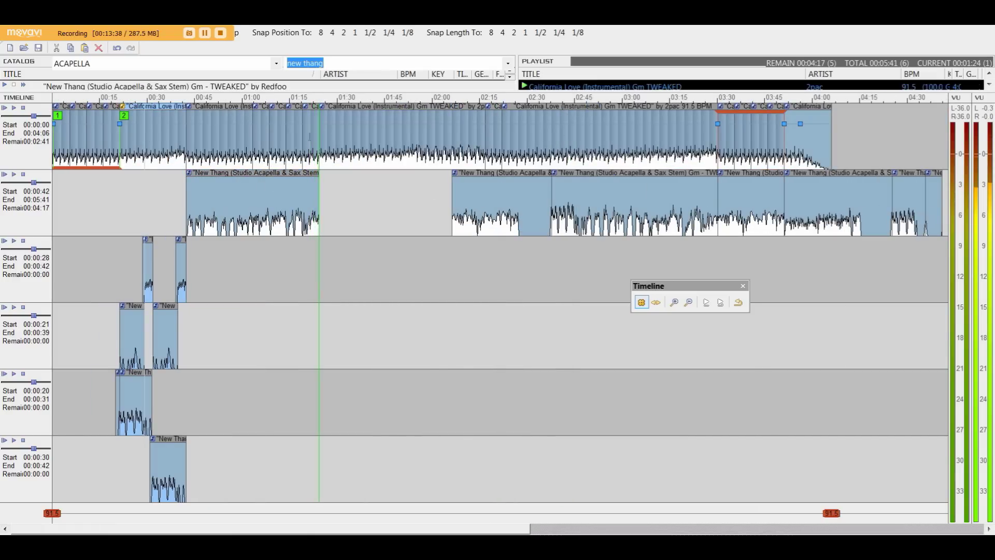
left_click(421, 100)
left_click(353, 135)
left_click(438, 133)
key("space")
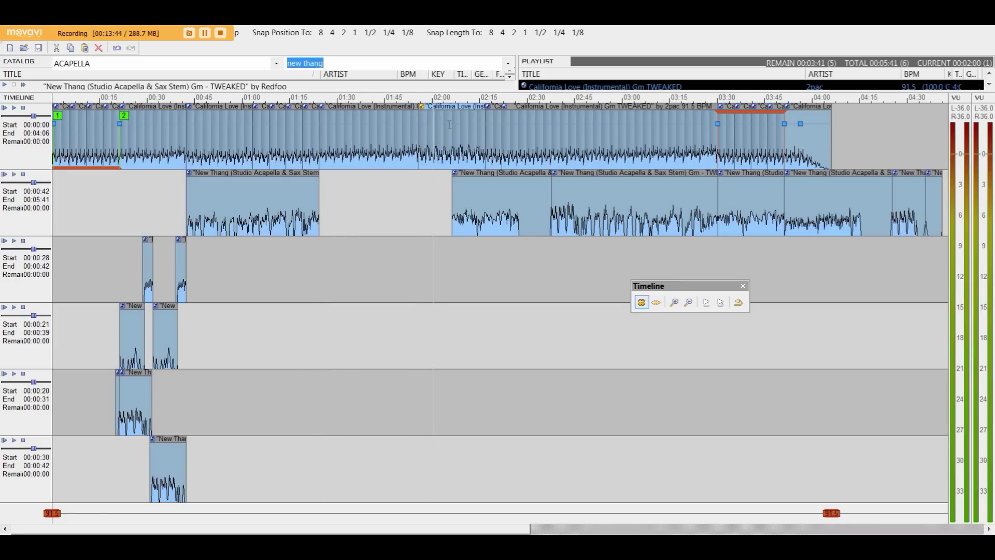
Step: Copy the instrumental section between about 1:56 and 2:17, insert the copy at about 1:24 and play from there
left_click(415, 130)
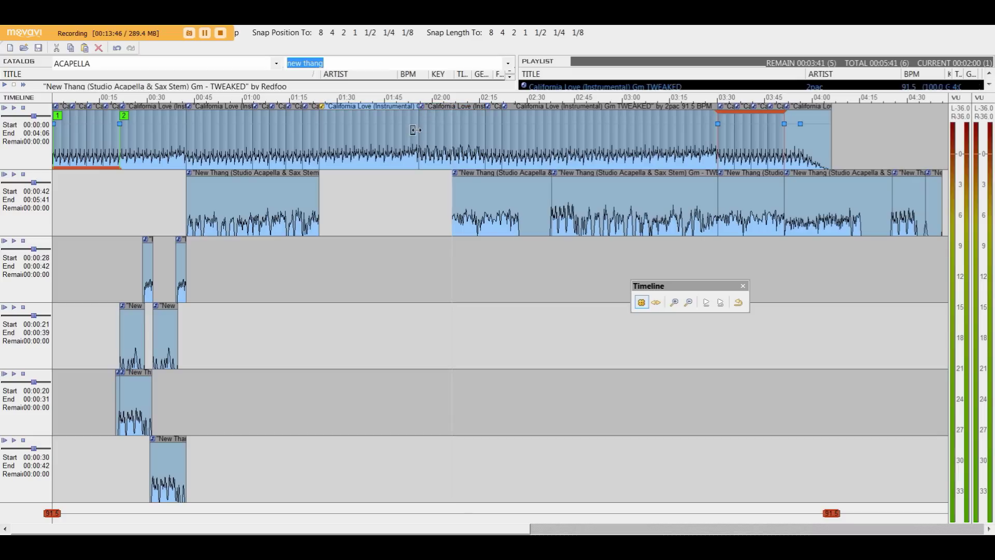
left_click(487, 126)
key("ctrl+4")
left_click(443, 135)
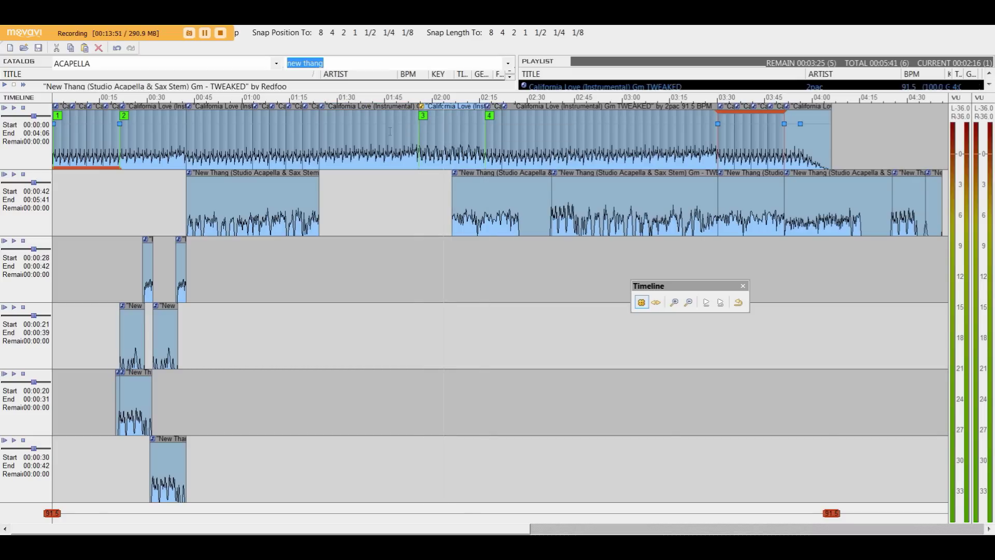
left_click(320, 132)
key("ctrl+v")
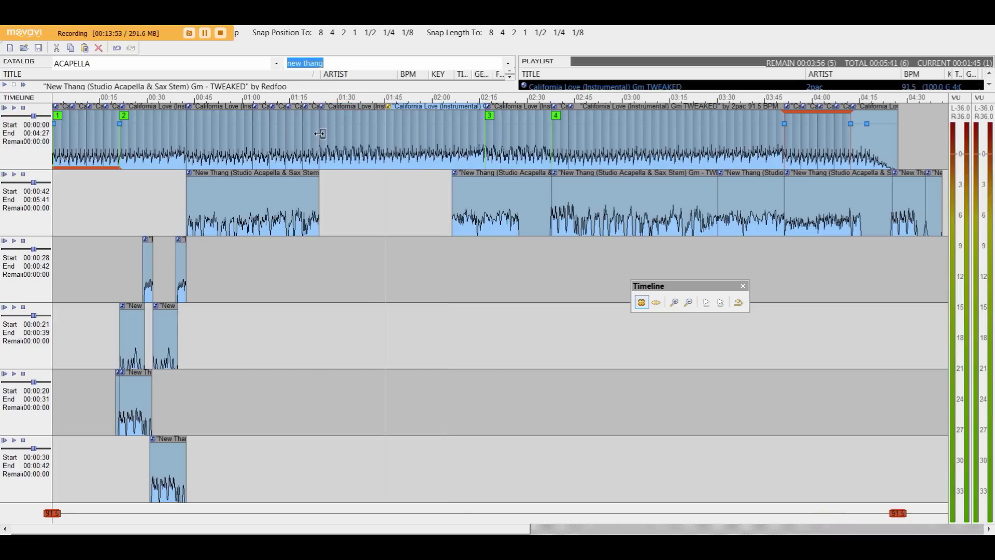
left_click(313, 105)
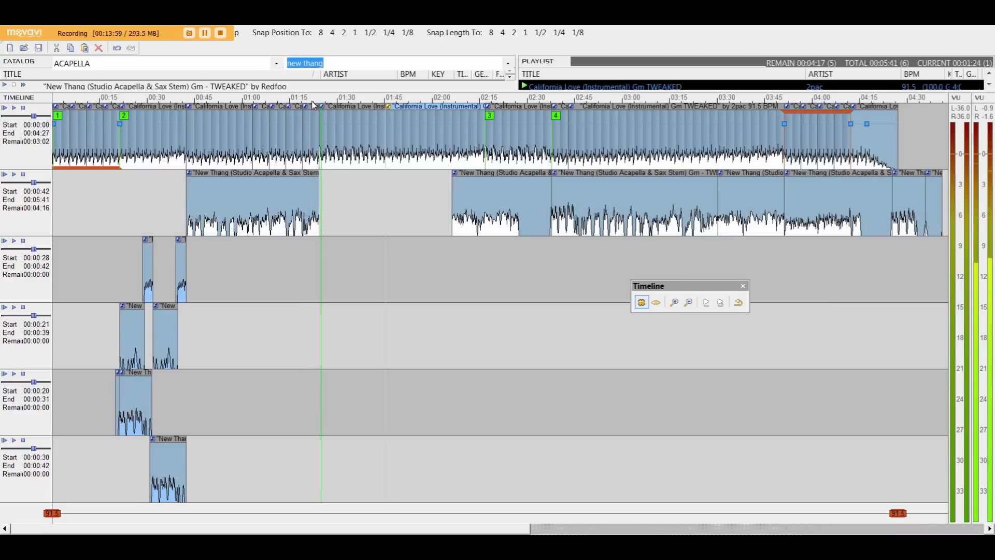
key("space")
Step: Copy the fifth track's longer acapella segment, starting at about 0:21, to about 1:24 on the same track
left_click(169, 326)
scroll(173, 327, "up", 2)
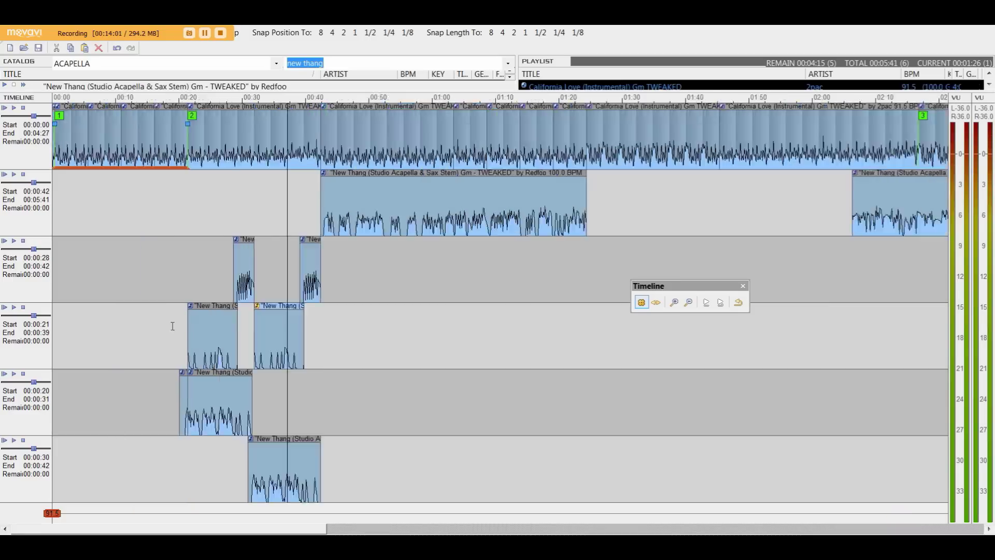
left_click(321, 393)
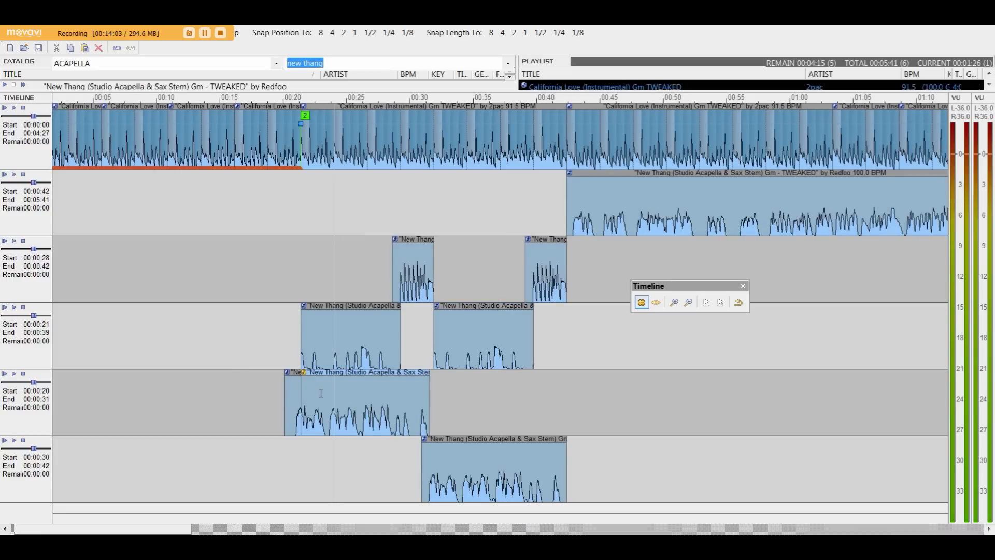
scroll(371, 357, "down", 2)
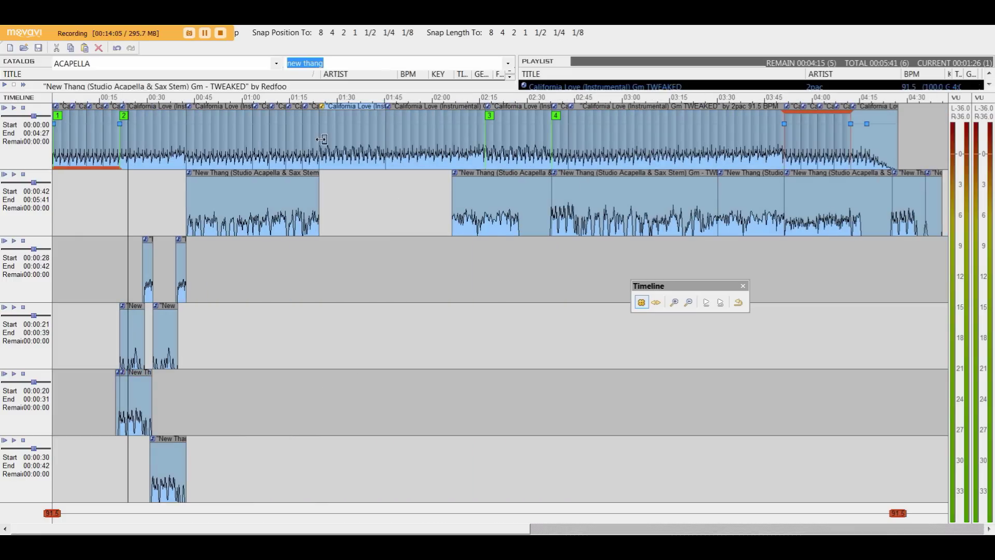
key("ctrl+v")
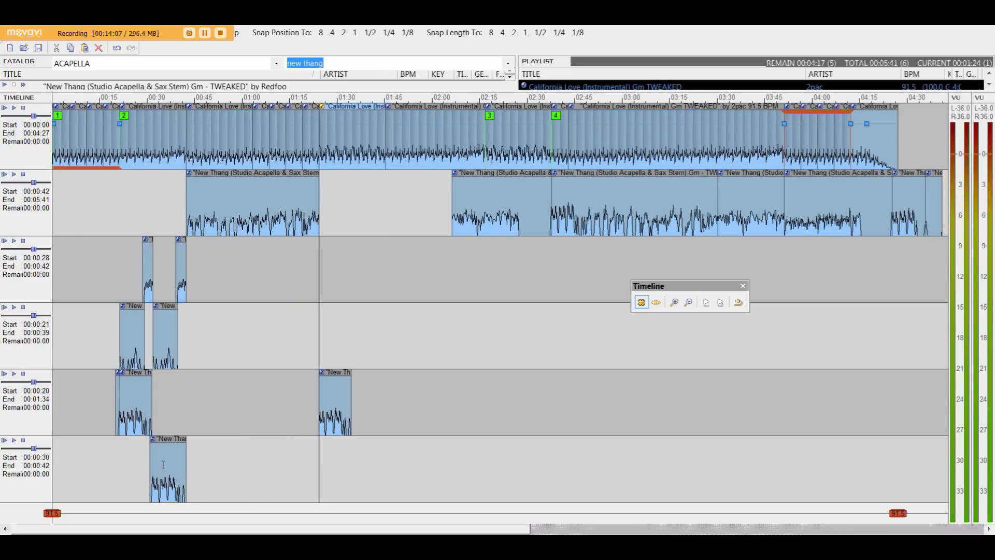
Step: Split the sixth track's segment at about 0:31 and copy the part after the split to about 1:34
scroll(162, 465, "up", 2)
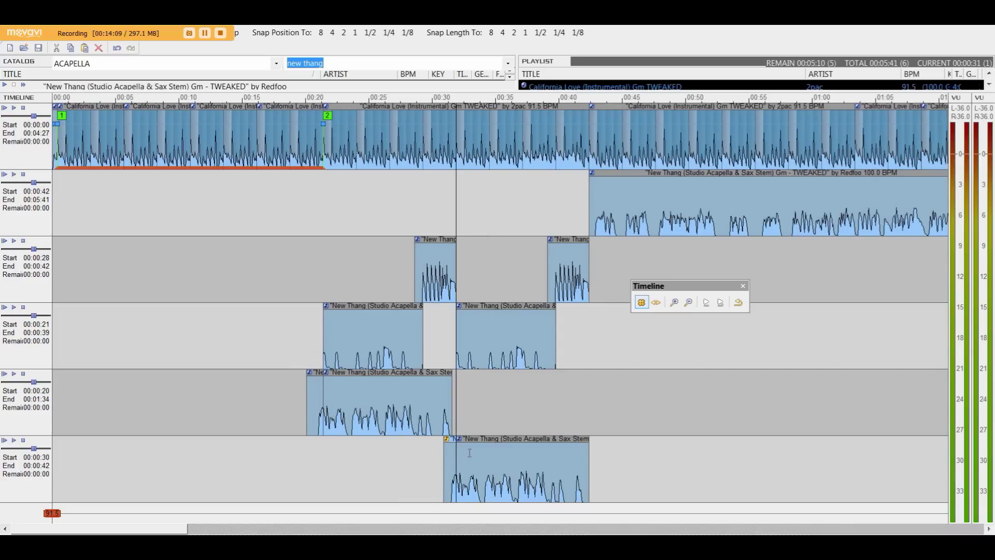
scroll(459, 323, "down", 2)
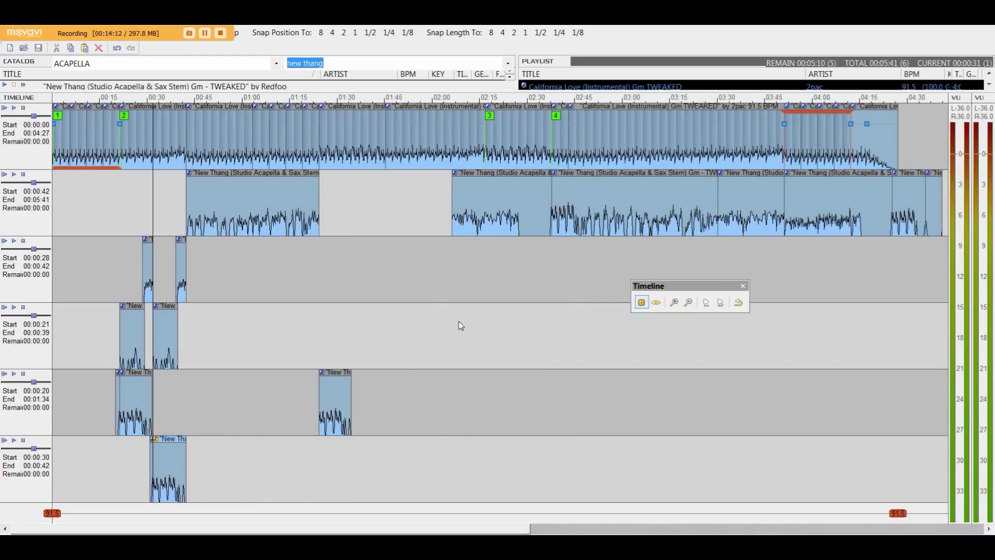
scroll(358, 322, "up", 2)
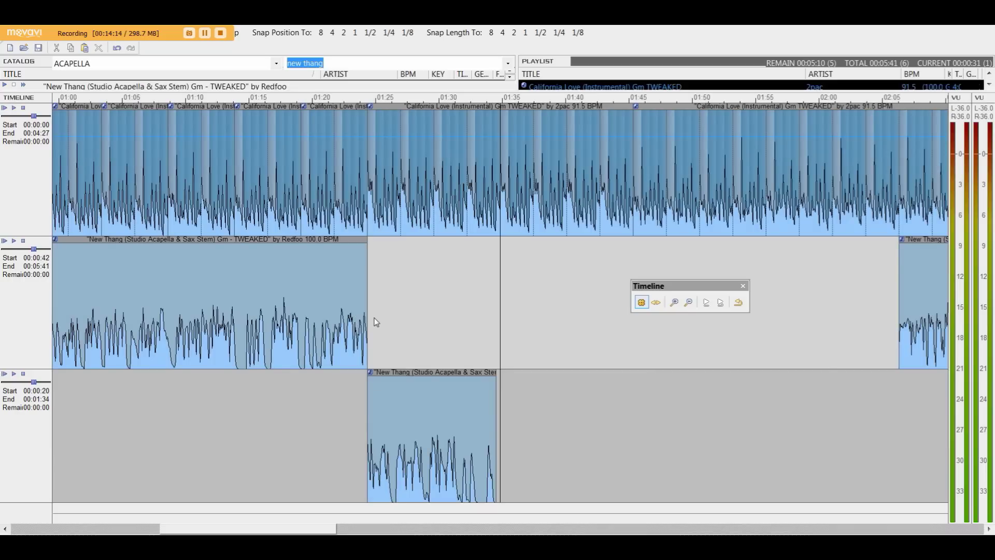
scroll(374, 318, "down", 1)
Step: Extend the starts of the copied segments back to about 1:21 on the fifth track and about 1:32 on the sixth
left_click_drag(367, 330, 351, 342)
left_click_drag(506, 404, 470, 417)
scroll(380, 301, "down", 2)
scroll(380, 301, "up", 1)
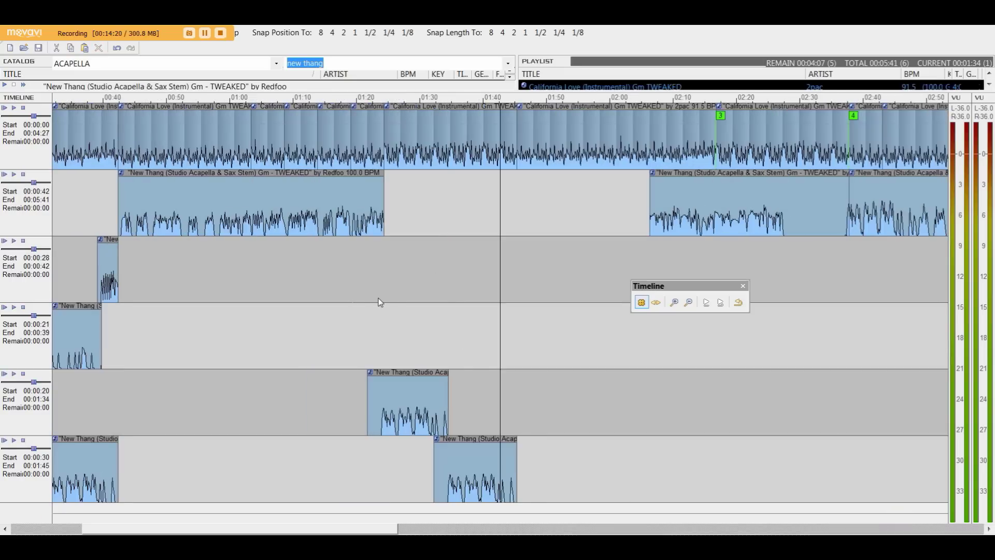
Step: Play the mix from about 1:23 and again from further in to check the copied fifth- and sixth-track segments
left_click(376, 99)
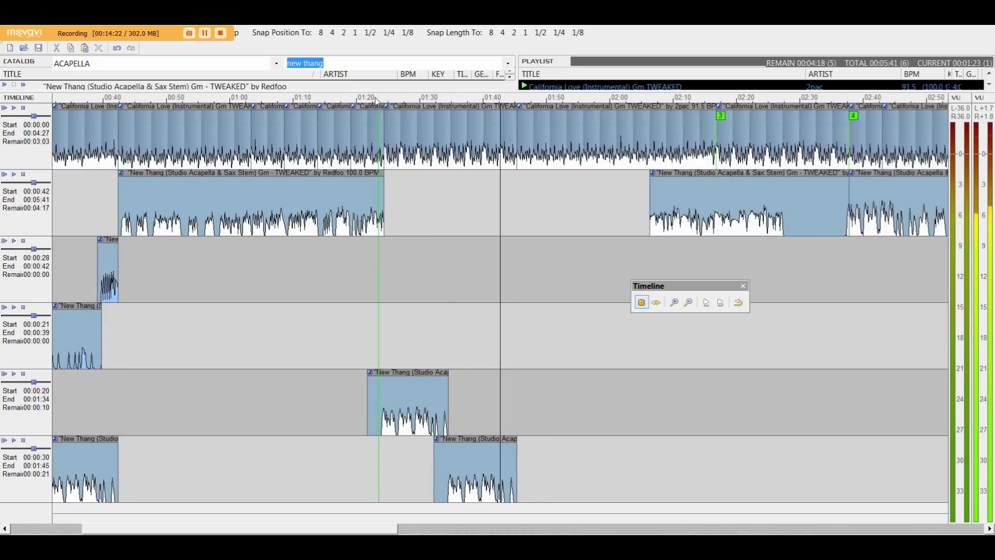
scroll(376, 99, "down", 1)
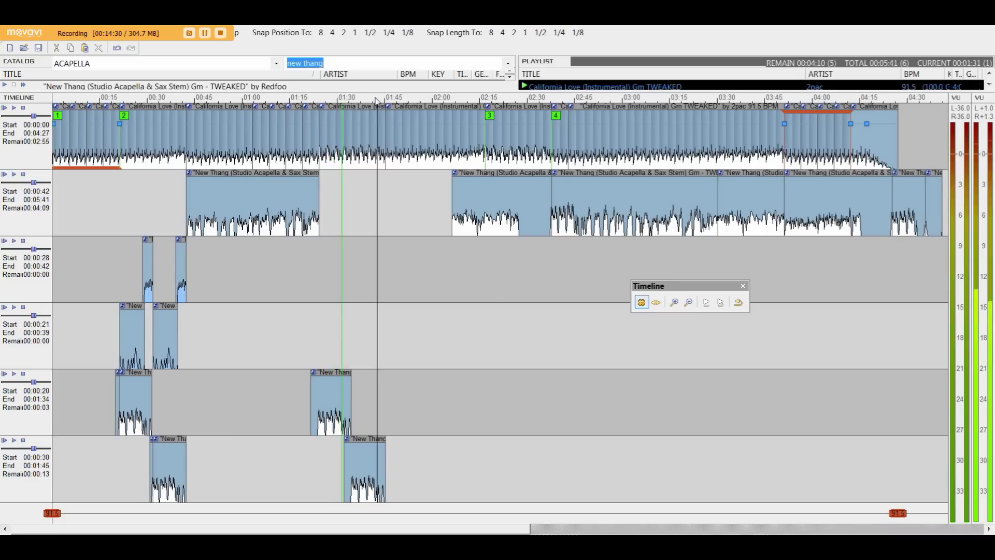
left_click(357, 98)
left_click(361, 98)
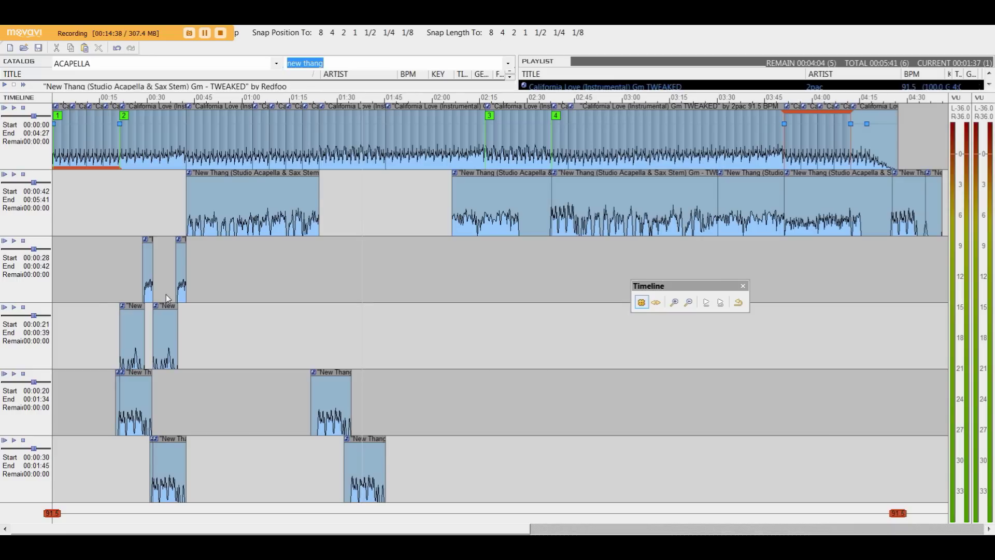
Step: Copy the fourth track's first segment, starting at about 0:21, to about 1:24 on the same track
left_click(112, 359)
scroll(112, 358, "up", 3)
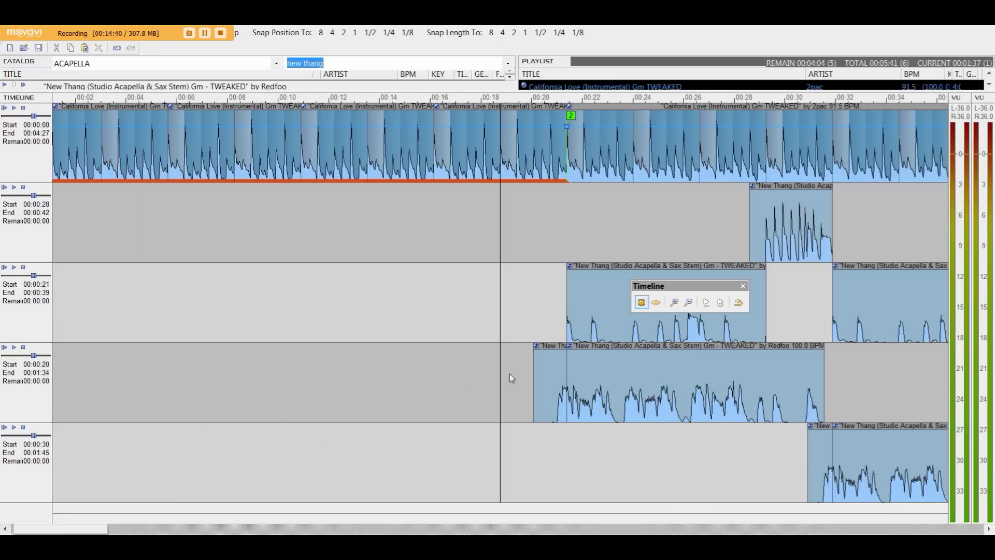
scroll(610, 304, "down", 3)
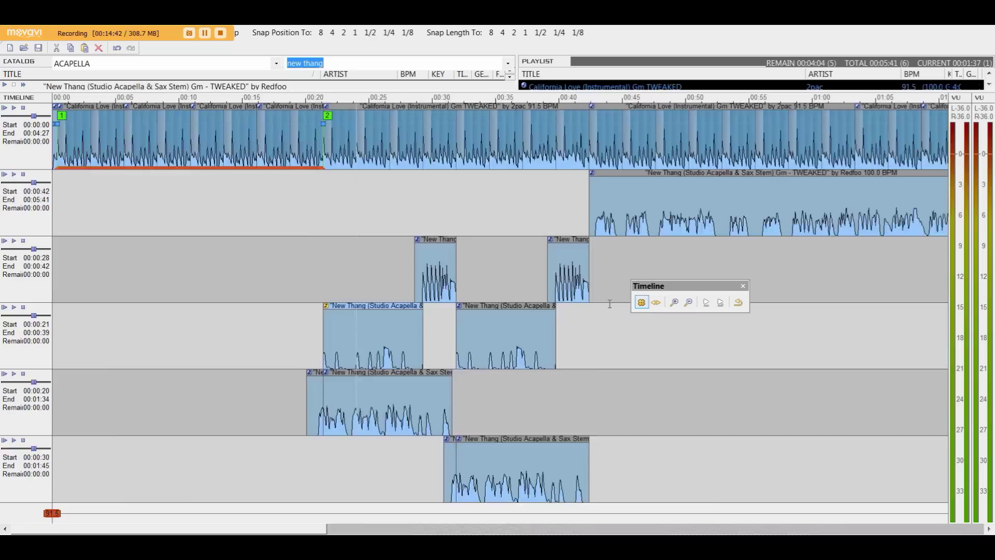
scroll(349, 247, "up", 2)
left_click(335, 232)
scroll(339, 192, "down", 1)
scroll(339, 192, "down", 1)
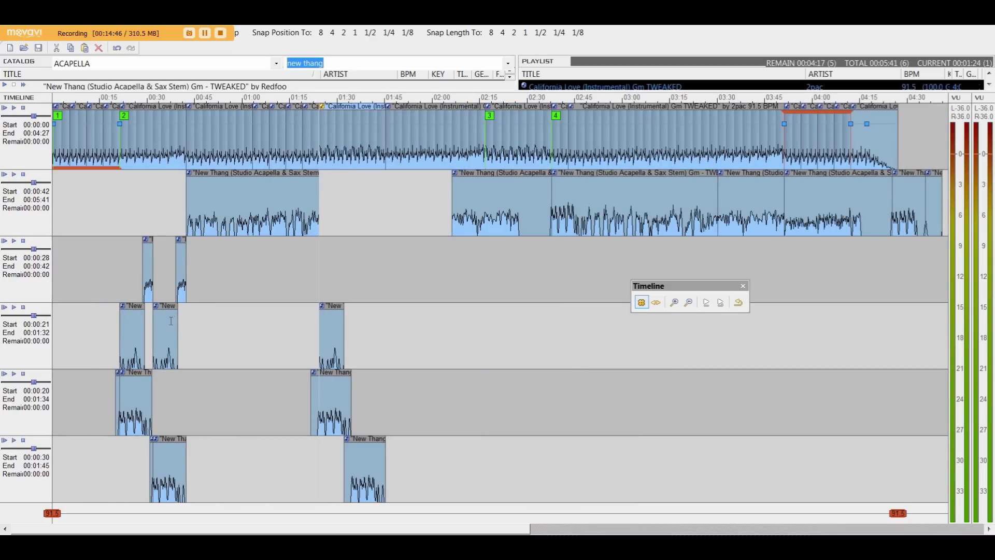
Step: Copy the fourth track's second original segment to about 1:34 on the same track
scroll(396, 292, "up", 2)
left_click(275, 186)
scroll(275, 186, "down", 2)
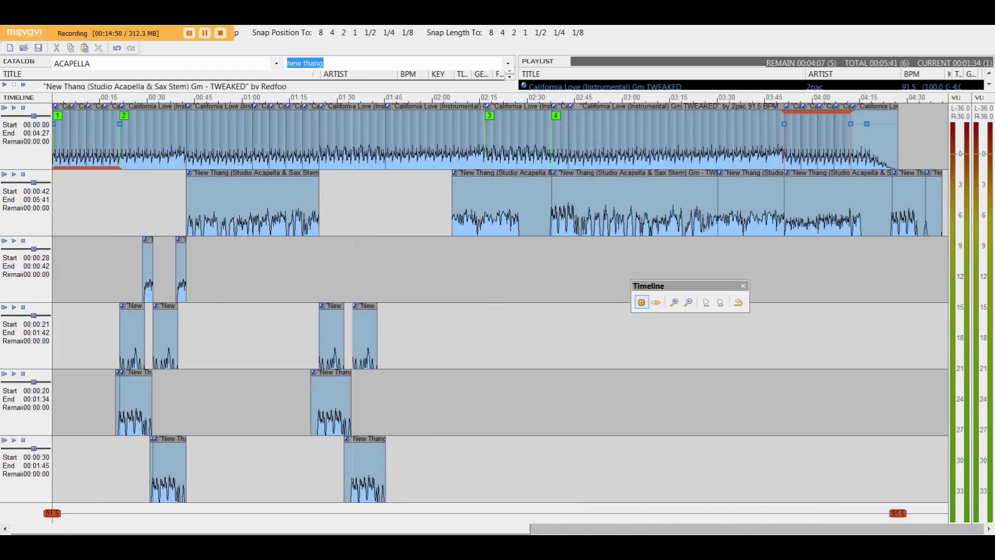
Step: Copy the third track's two segments together to about 1:32 and extend the first copy's start slightly earlier
scroll(149, 267, "up", 3)
left_click(438, 268)
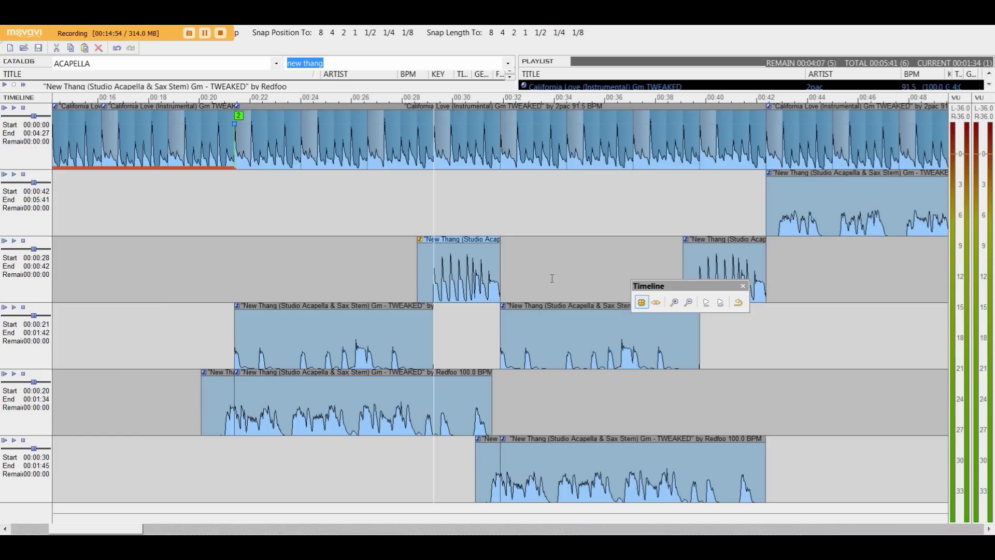
left_click(869, 300, "shift")
scroll(788, 293, "down", 3)
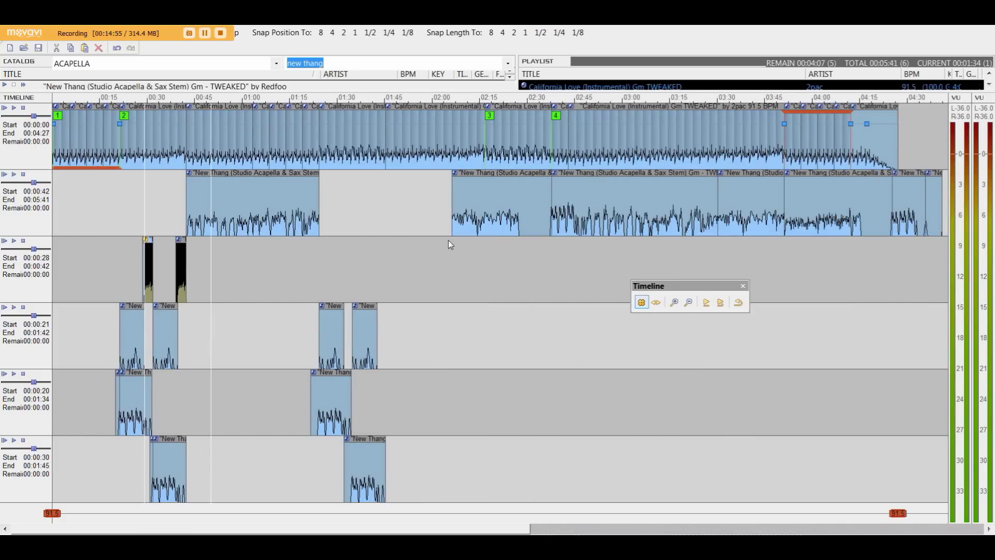
scroll(340, 247, "up", 3)
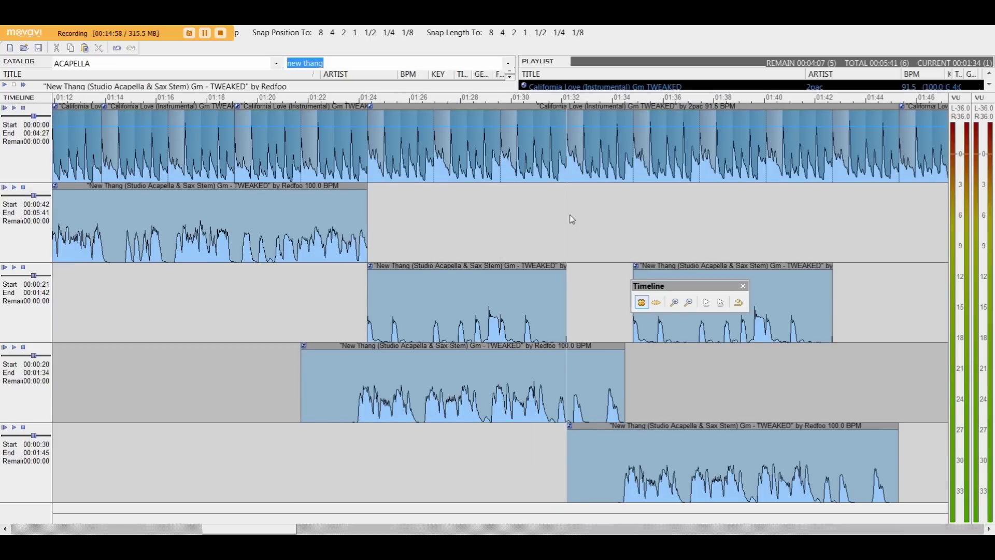
left_click(570, 215)
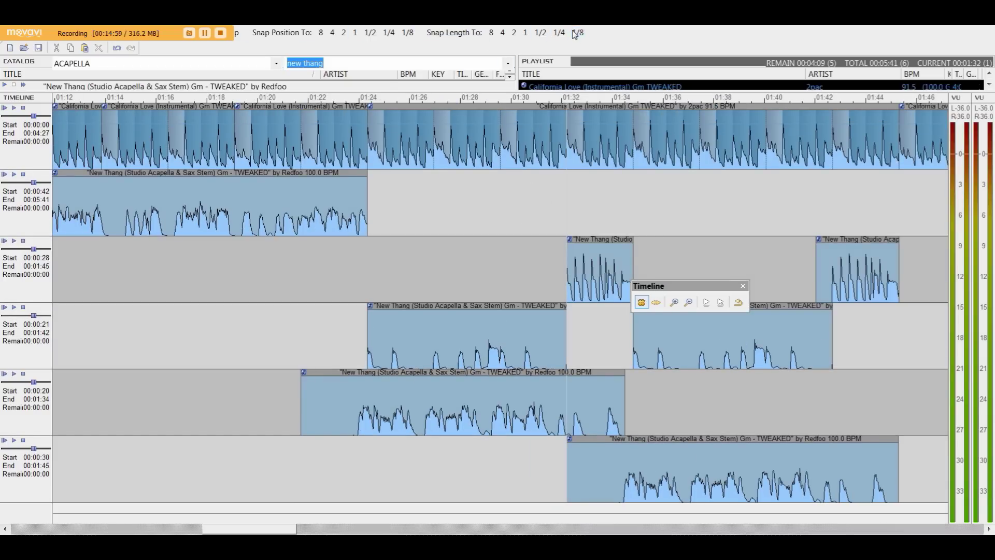
mouse_move(567, 249)
left_mouse_down()
mouse_move(514, 274)
mouse_move(567, 262)
left_mouse_up()
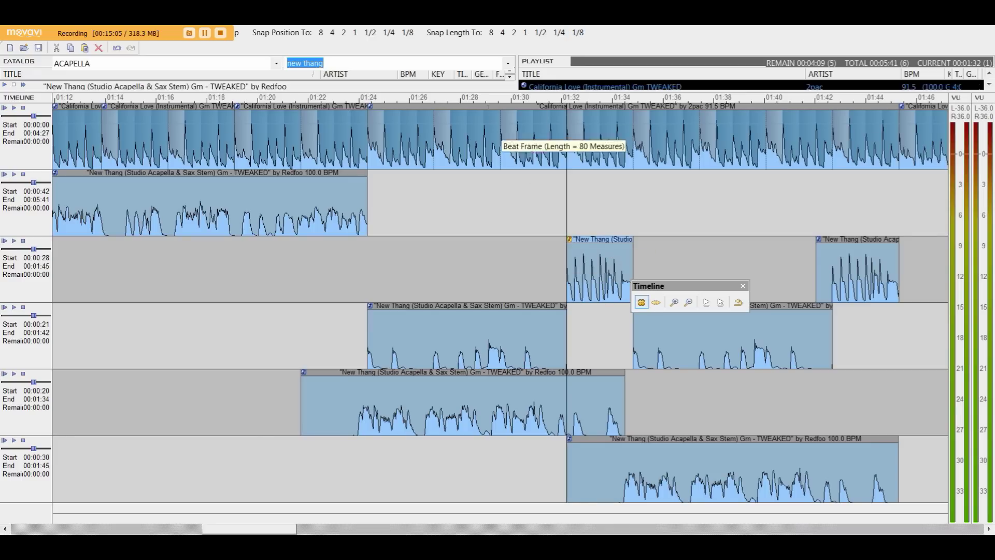
left_click_drag(564, 245, 559, 246)
Step: Play the mix from about 1:24 and extend the start of the fourth track's first copied segment slightly earlier
left_click(364, 102)
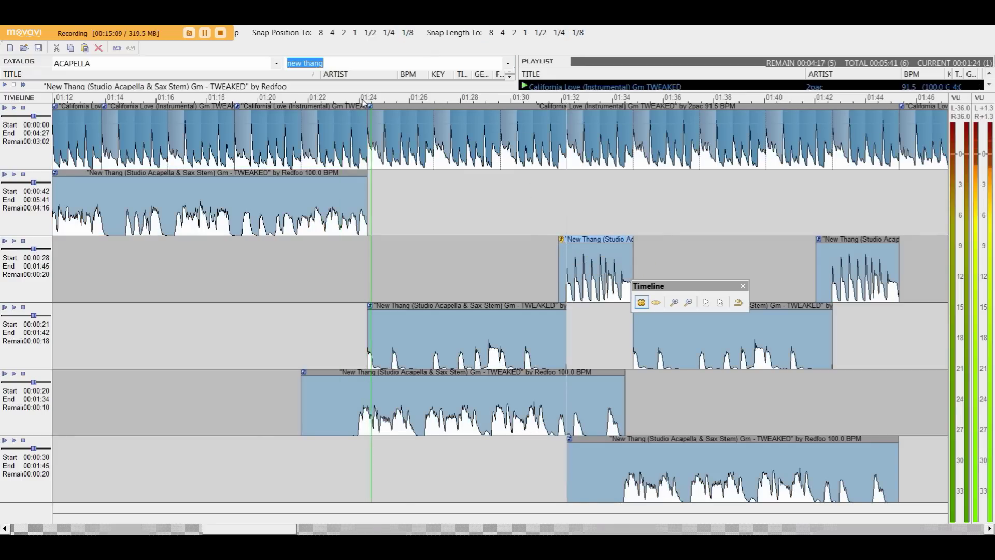
scroll(449, 237, "down", 2)
left_click(528, 255)
scroll(527, 255, "up", 2)
scroll(463, 278, "down", 2)
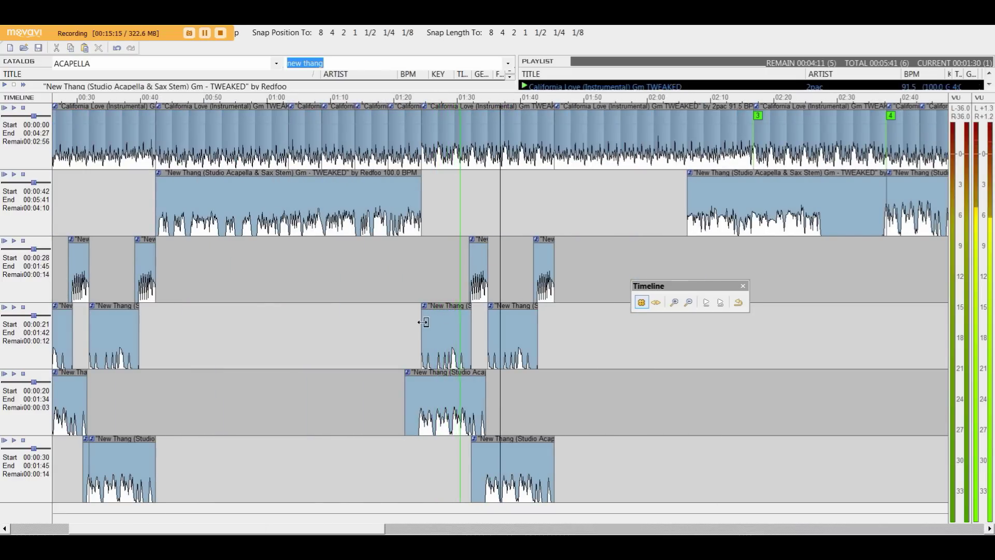
left_click_drag(422, 327, 421, 328)
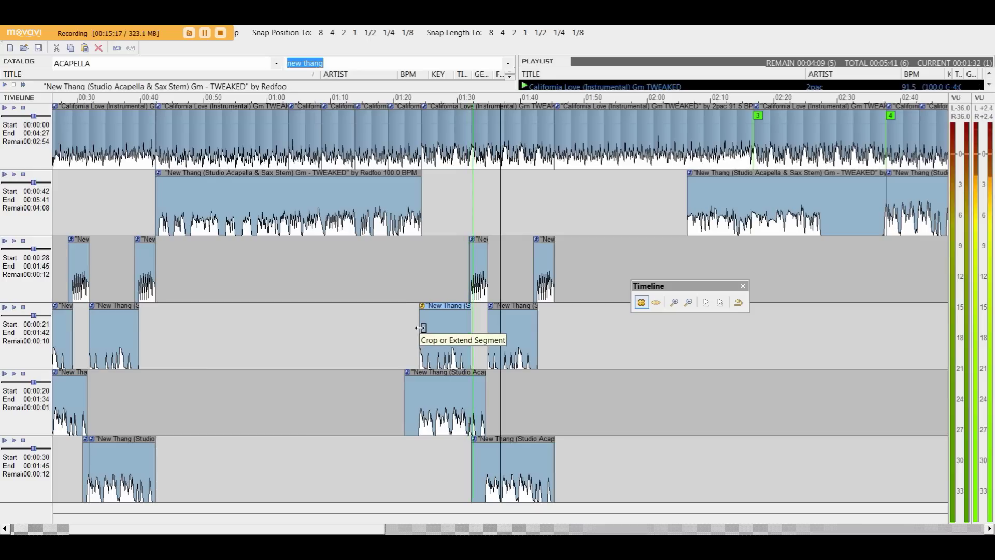
scroll(559, 332, "up", 2)
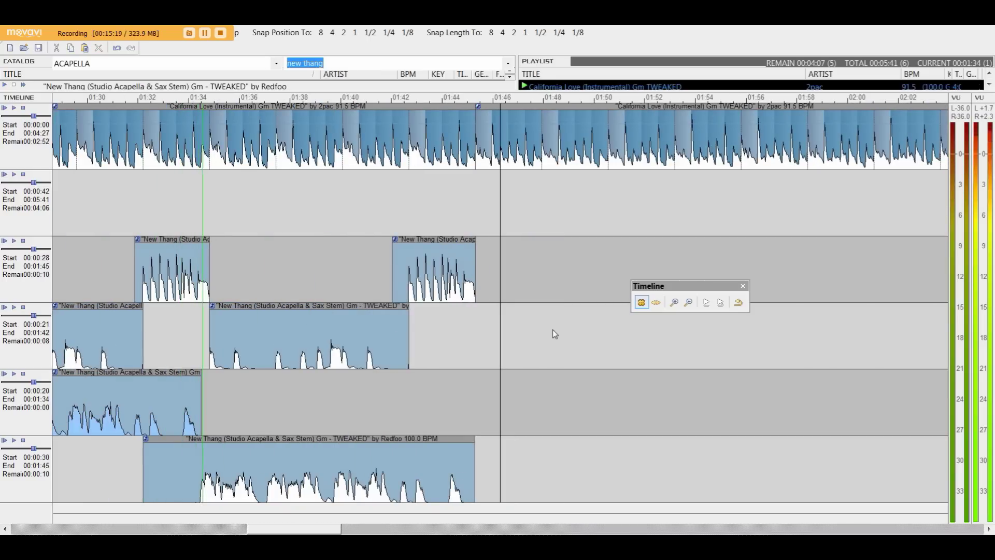
scroll(553, 330, "down", 2)
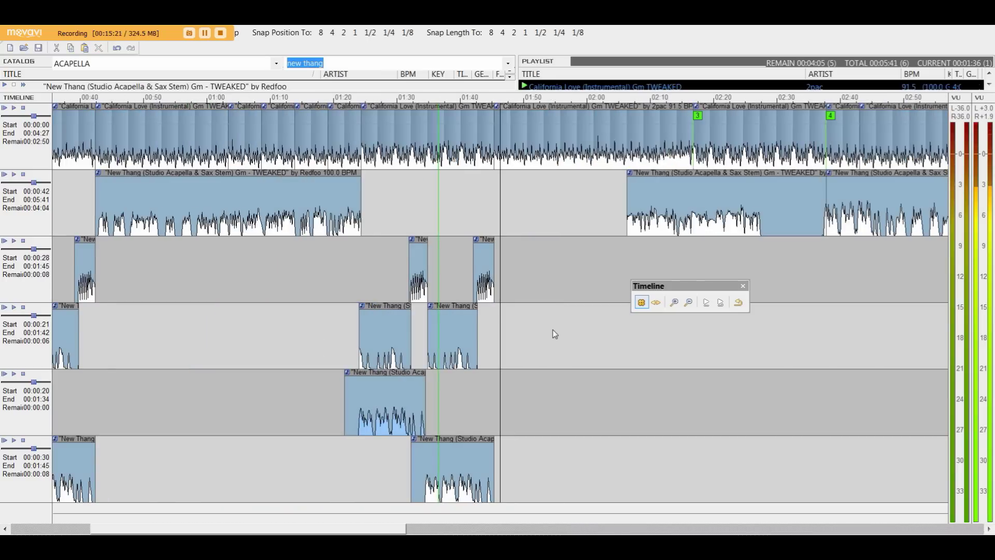
scroll(552, 329, "down", 1)
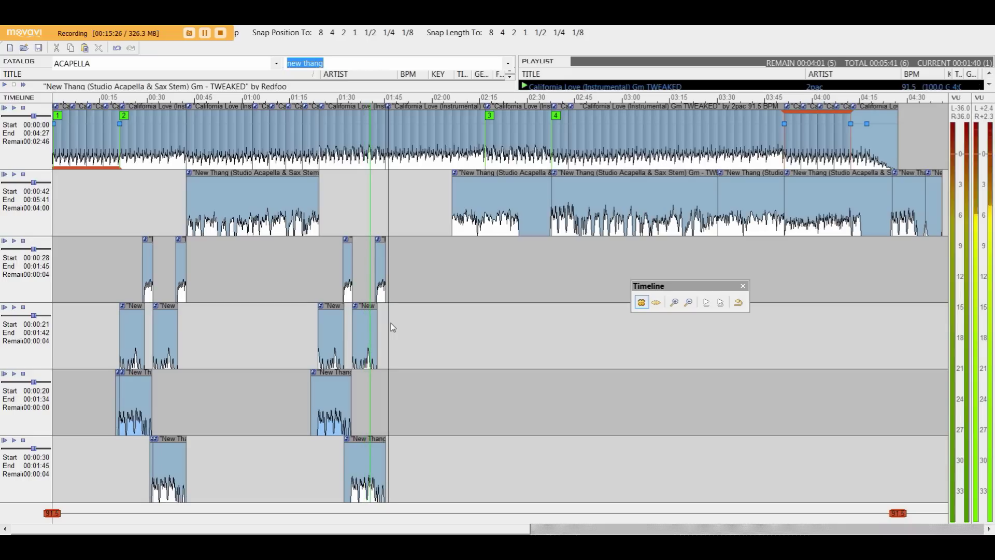
scroll(390, 322, "up", 1)
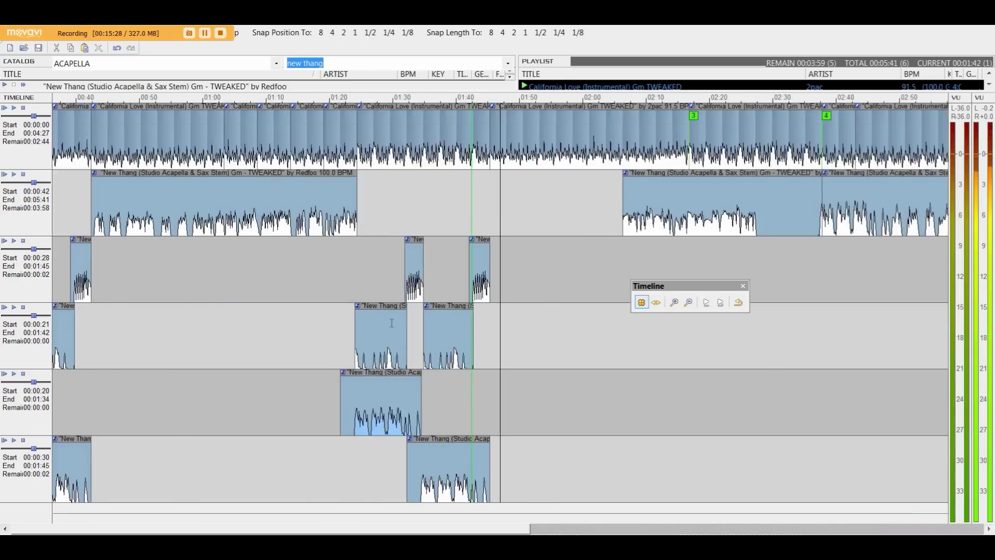
scroll(392, 323, "down", 1)
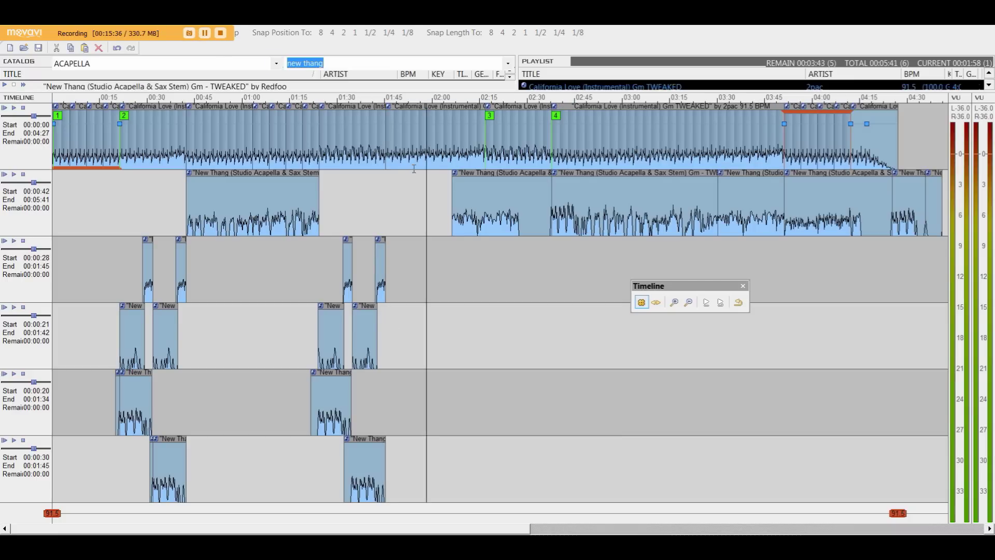
Step: Delete the second track's segment at about 2:06 and move the segment following it to start at about 1:45
left_click(495, 191)
key("Delete")
left_click_drag(580, 168, 423, 171)
Step: Extend the start of the second track's moved segment back to about 1:42
scroll(493, 191, "up", 2)
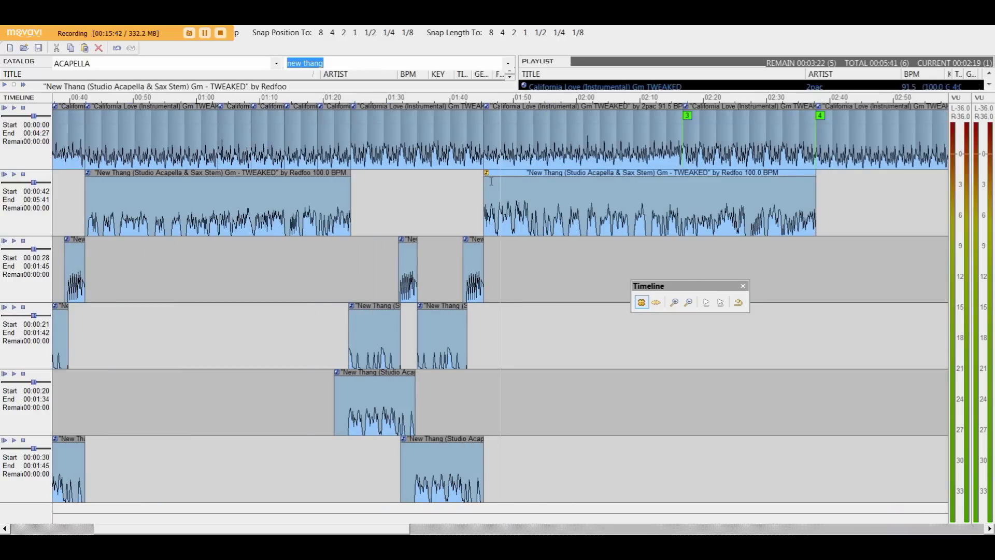
left_click_drag(484, 183, 471, 196)
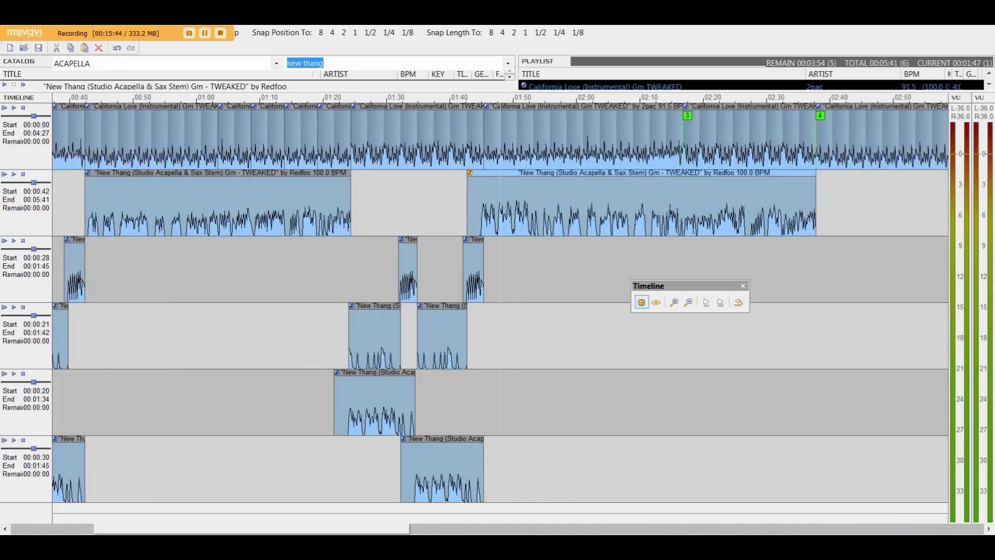
scroll(493, 209, "down", 2)
scroll(473, 202, "up", 2)
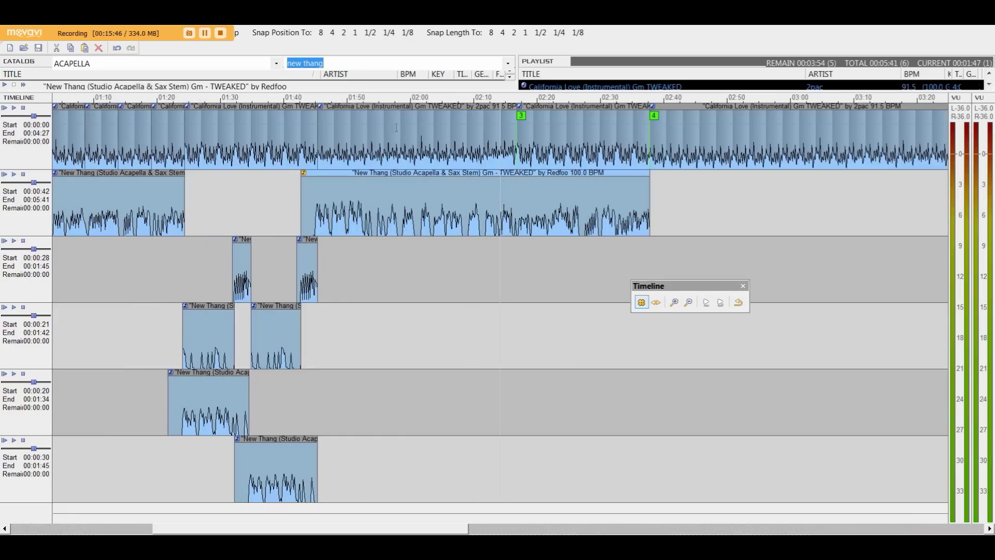
Step: Play the mix from about 1:43, split the second track's segment at about 1:55, and delete the part before the split
left_click(308, 99)
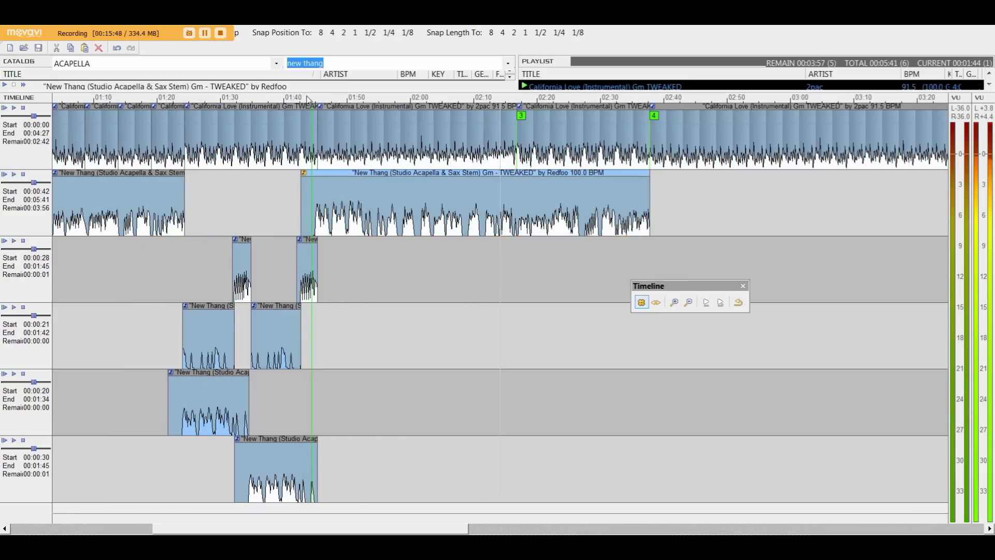
scroll(394, 228, "down", 2)
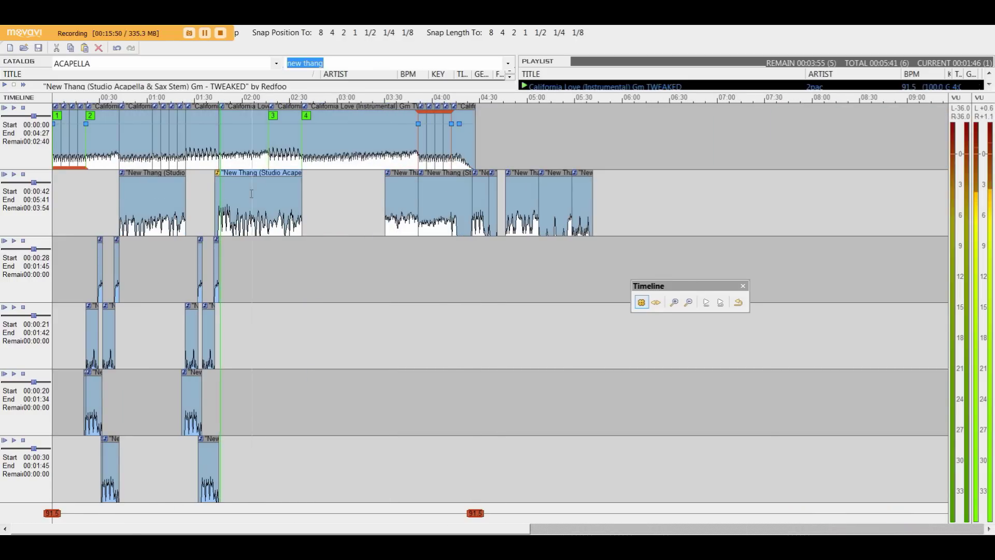
scroll(396, 230, "up", 2)
scroll(434, 238, "up", 2)
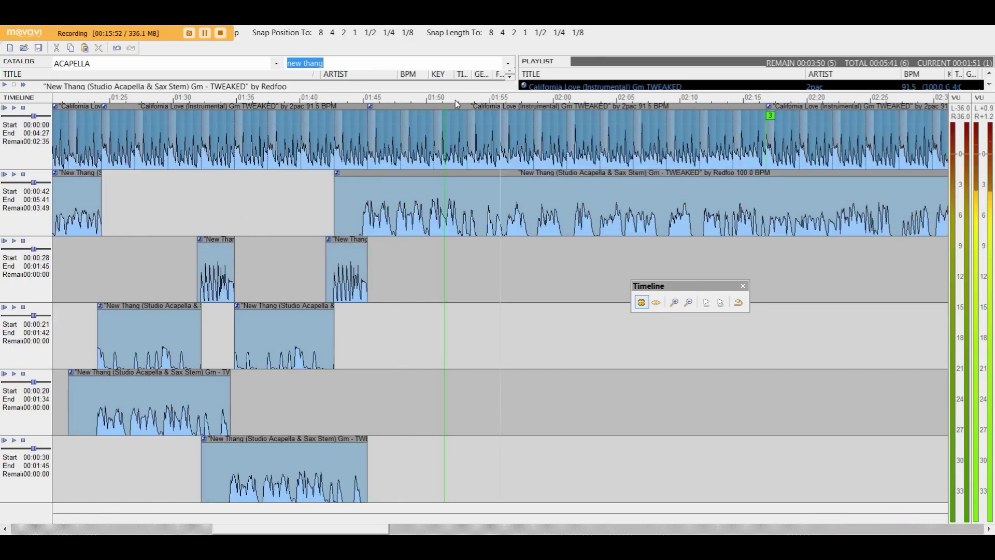
key("s")
left_click(479, 190)
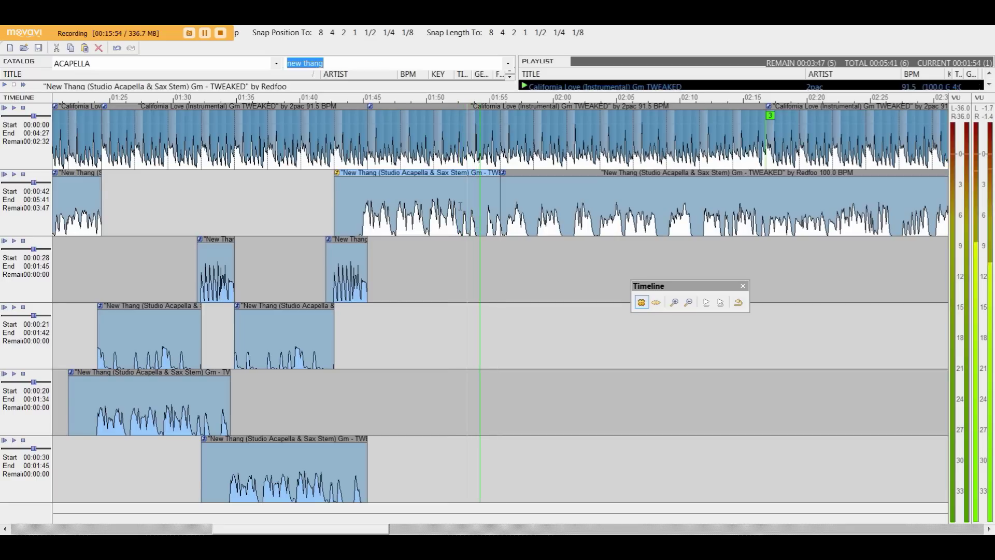
key("Delete")
Step: Move the second track's remaining segment to start at about 1:45, and trim its start slightly while playing from about 1:44
left_click_drag(528, 180, 395, 181)
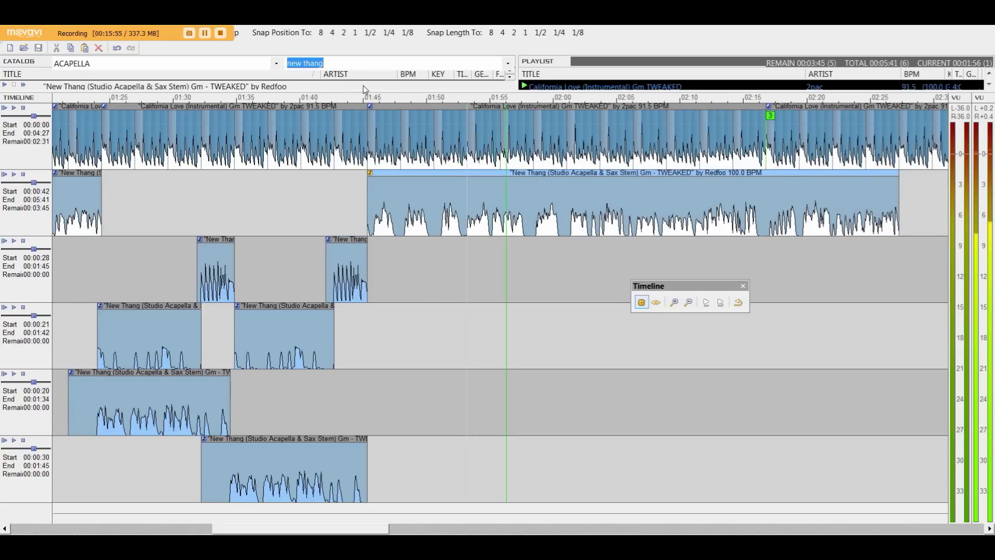
left_click(352, 98)
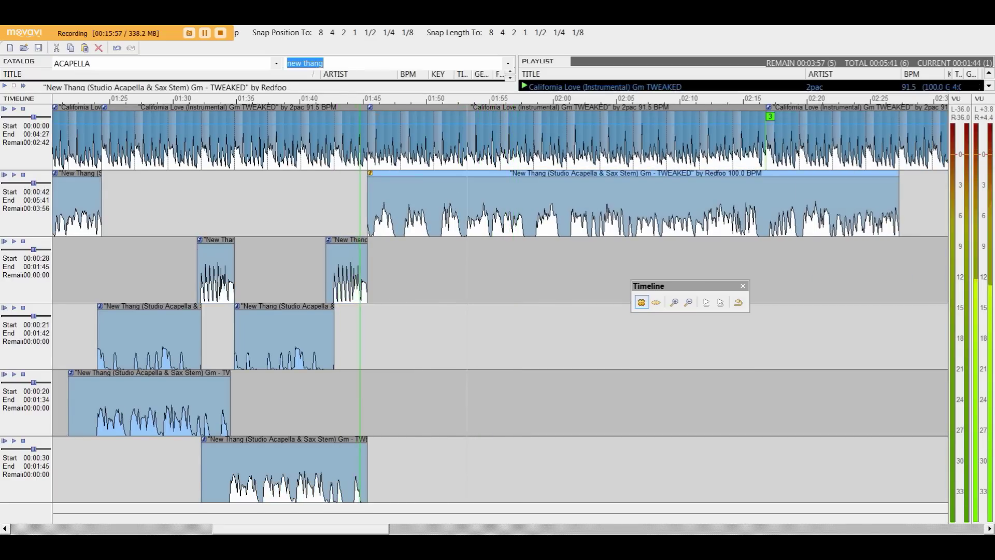
scroll(420, 177, "up", 2)
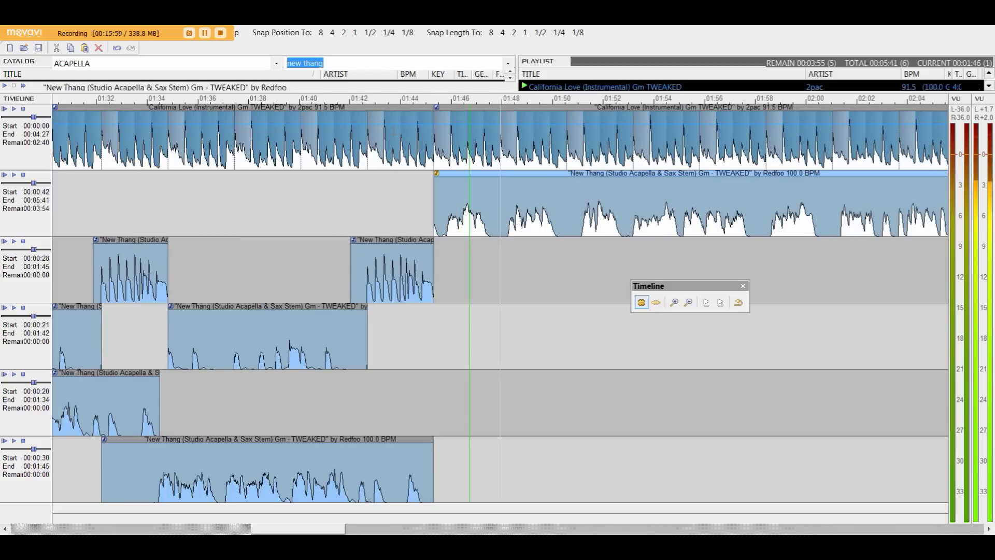
scroll(420, 178, "down", 2)
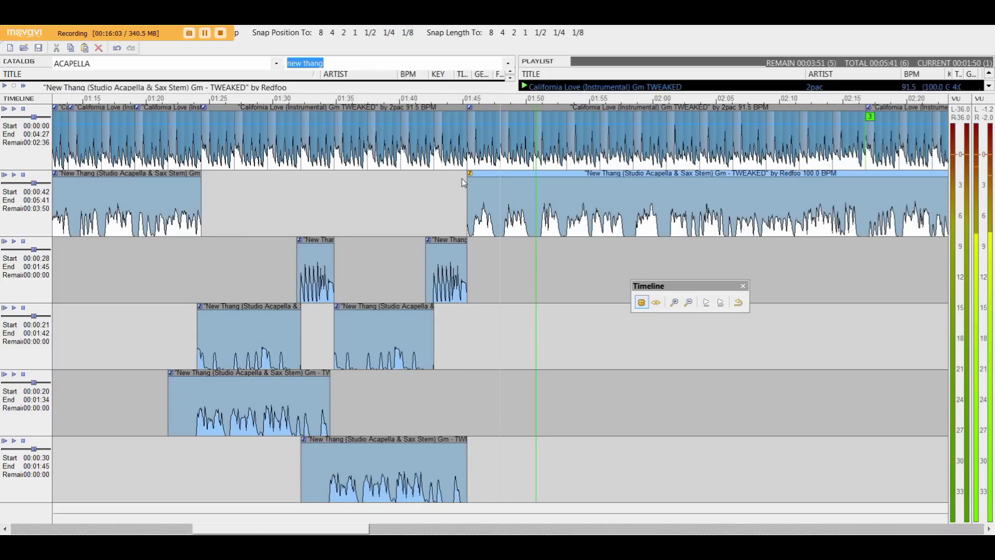
left_click_drag(468, 177, 473, 177)
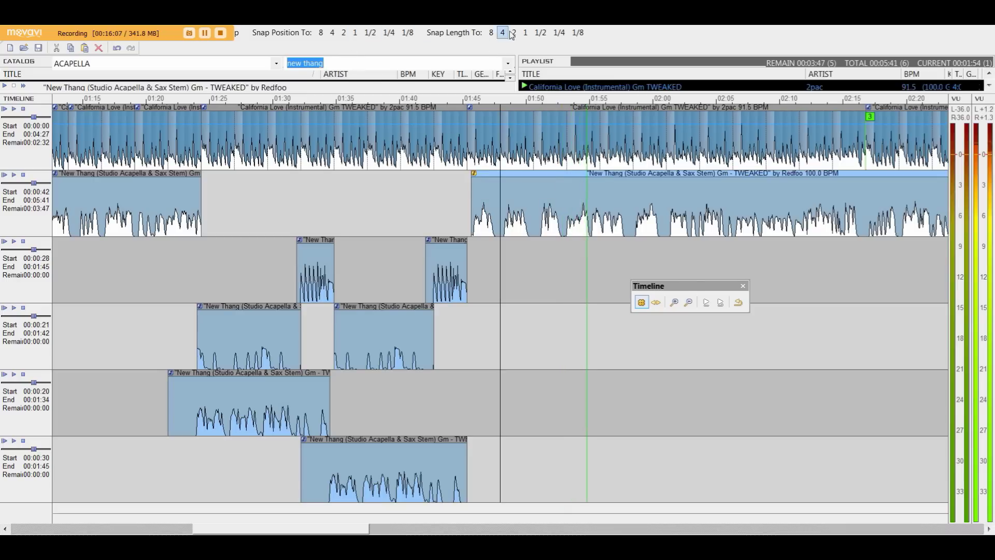
scroll(576, 260, "down", 2)
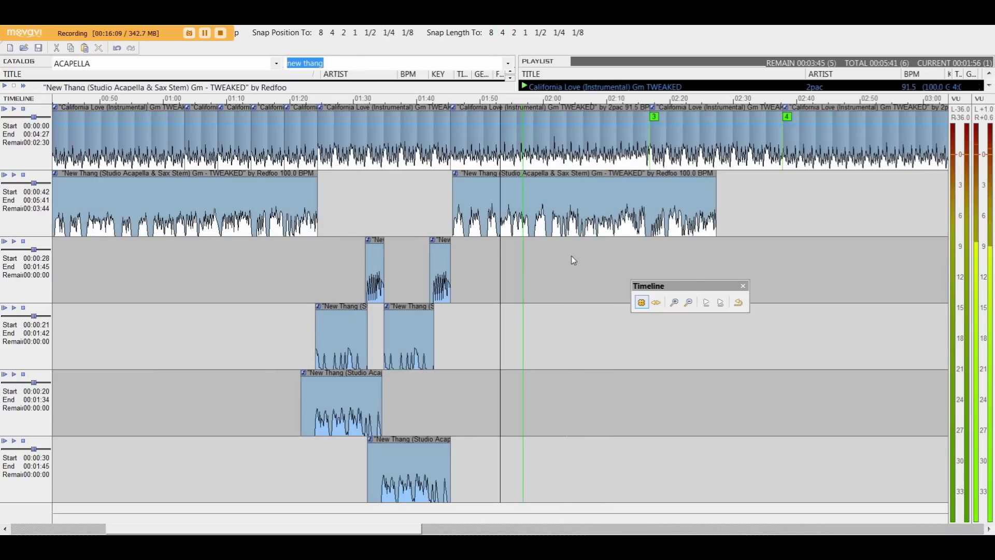
scroll(571, 256, "down", 2)
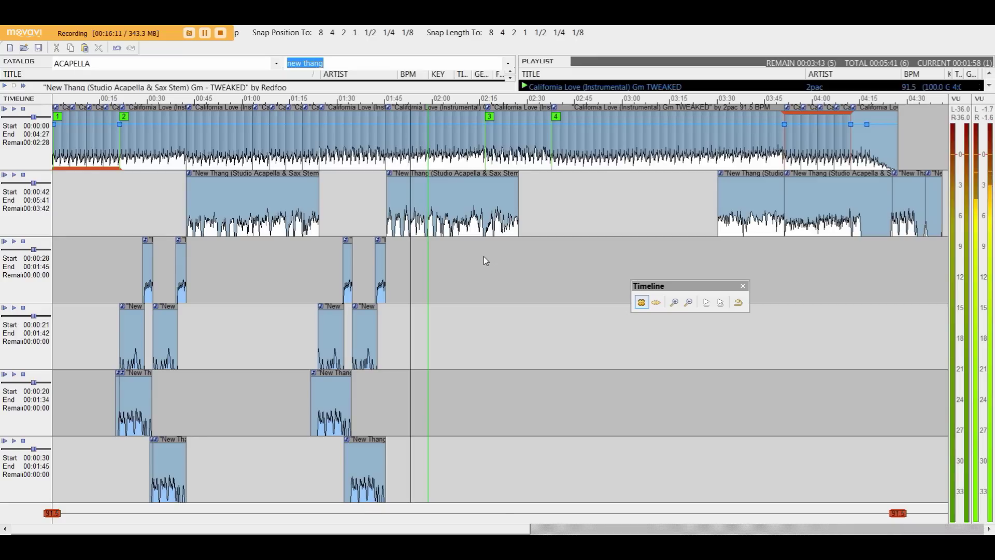
key("space")
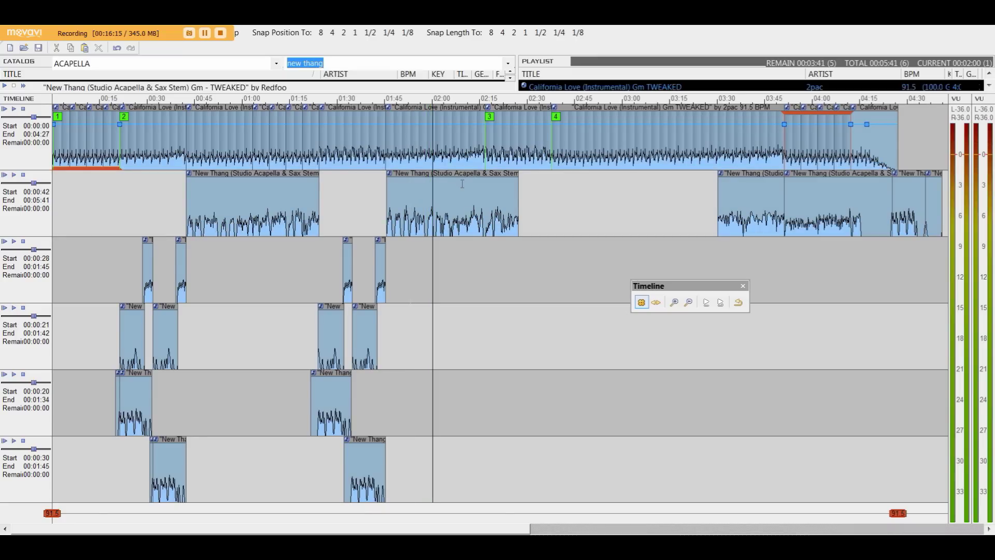
Step: Split the instrumental on the first track at about 2:59 and play the section from about 2:38 and 2:49
left_click(441, 143)
scroll(441, 143, "up", 4)
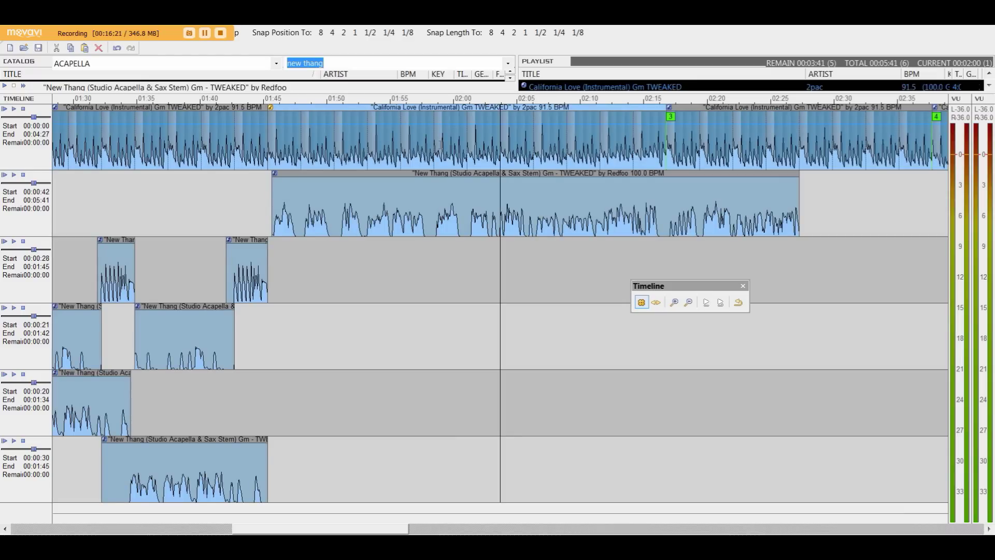
scroll(440, 144, "down", 2)
scroll(491, 140, "down", 2)
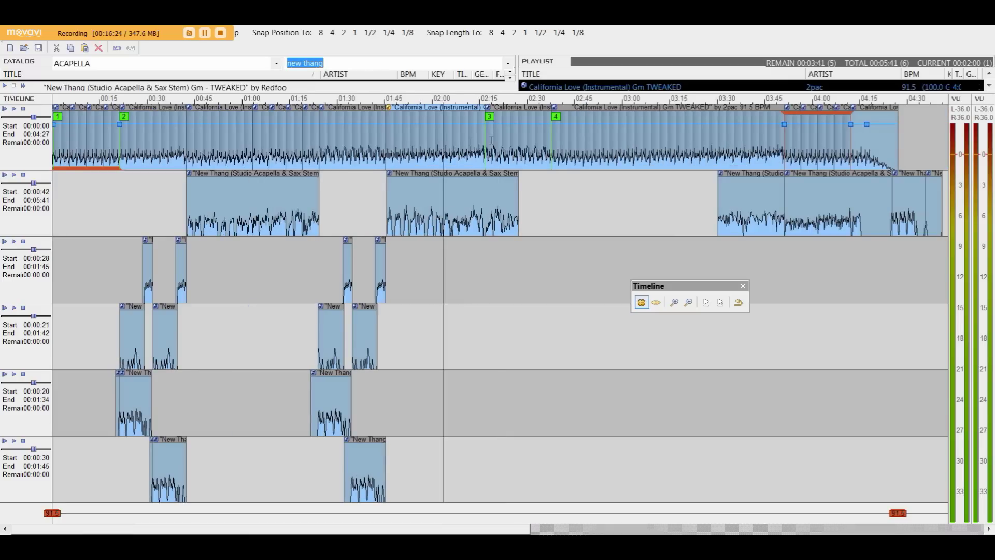
scroll(550, 129, "up", 4)
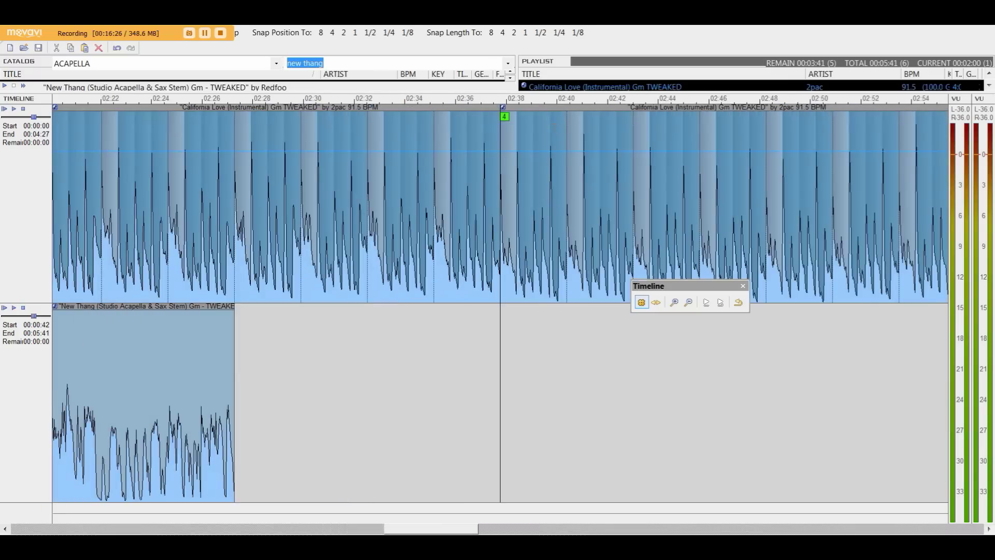
scroll(551, 128, "down", 2)
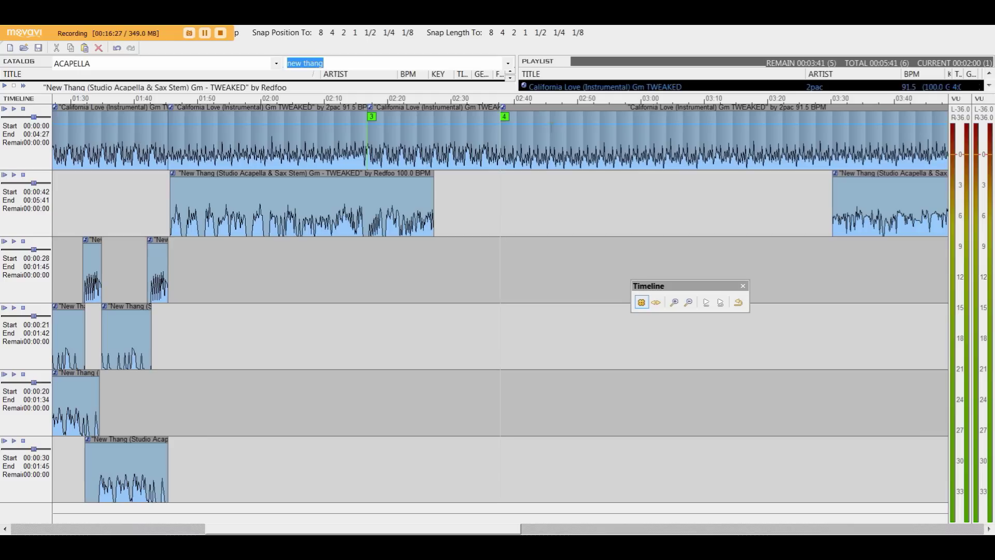
double_click(501, 107)
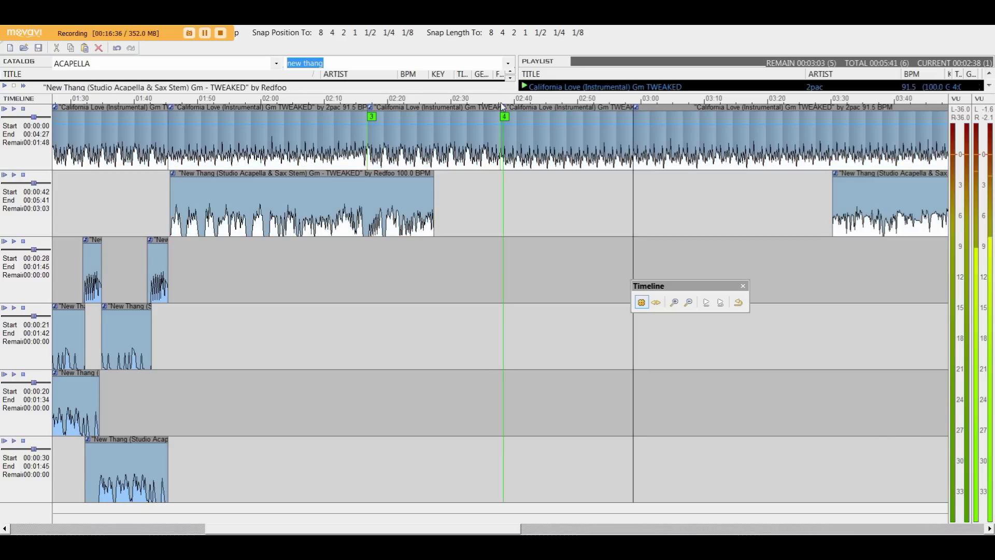
key("space")
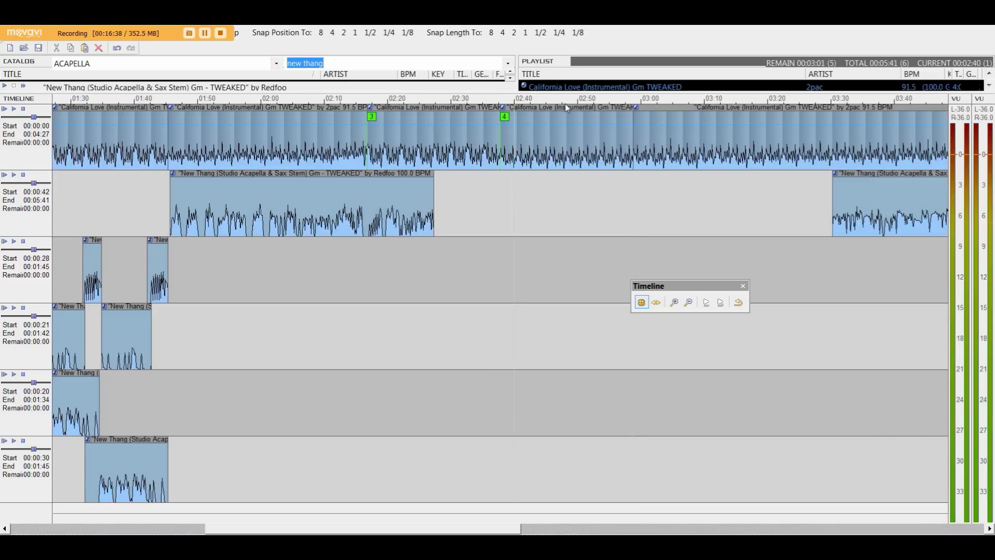
left_click(567, 108)
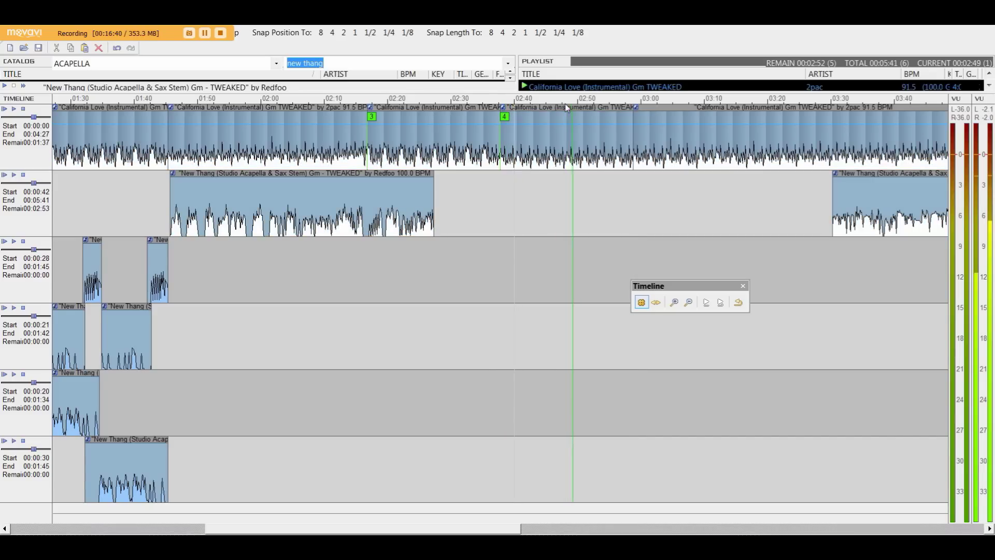
key("space")
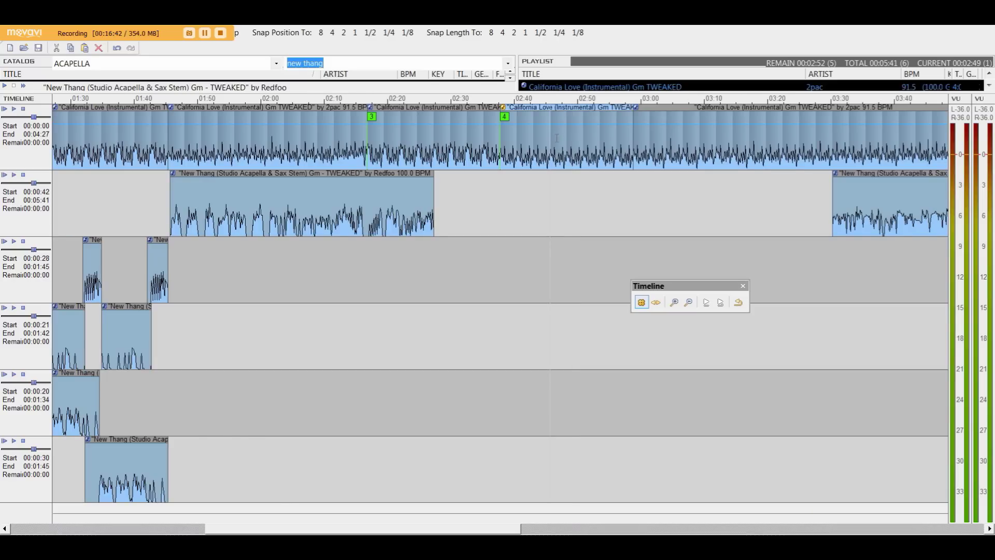
Step: Insert a copy of the instrumental's 2:38 to 2:59 section at about 1:45 and play the transition into it
scroll(382, 135, "down", 2)
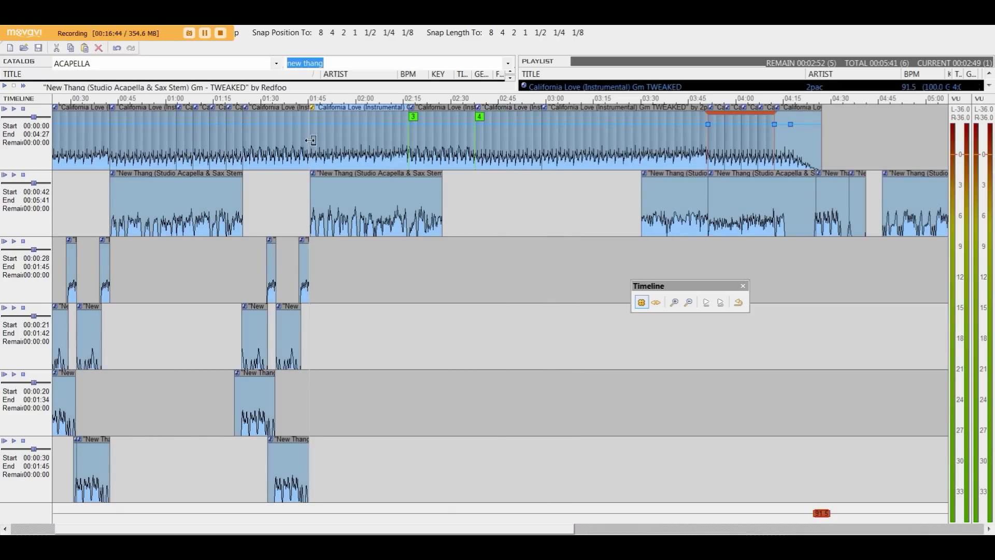
key("ctrl+v")
key("space")
scroll(306, 105, "up", 2)
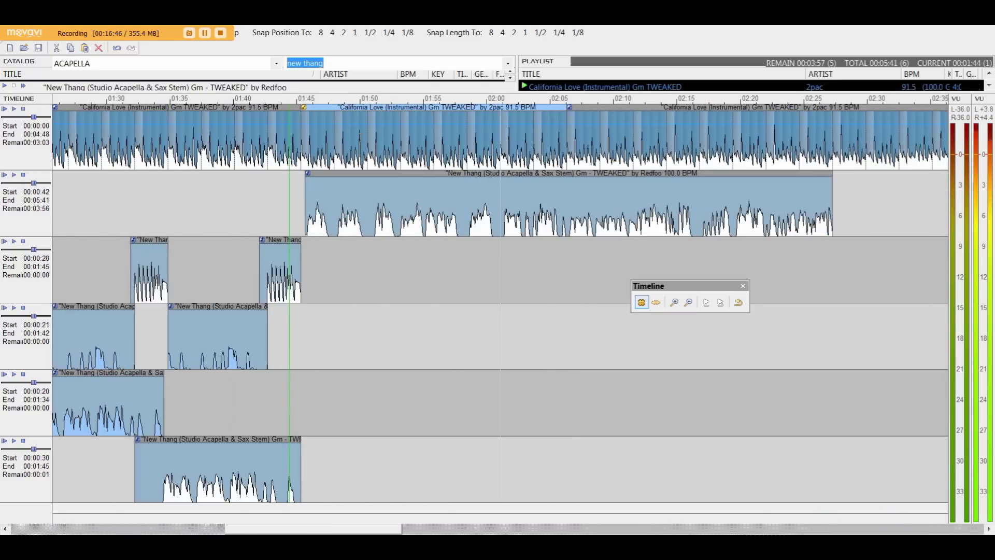
scroll(461, 164, "down", 2)
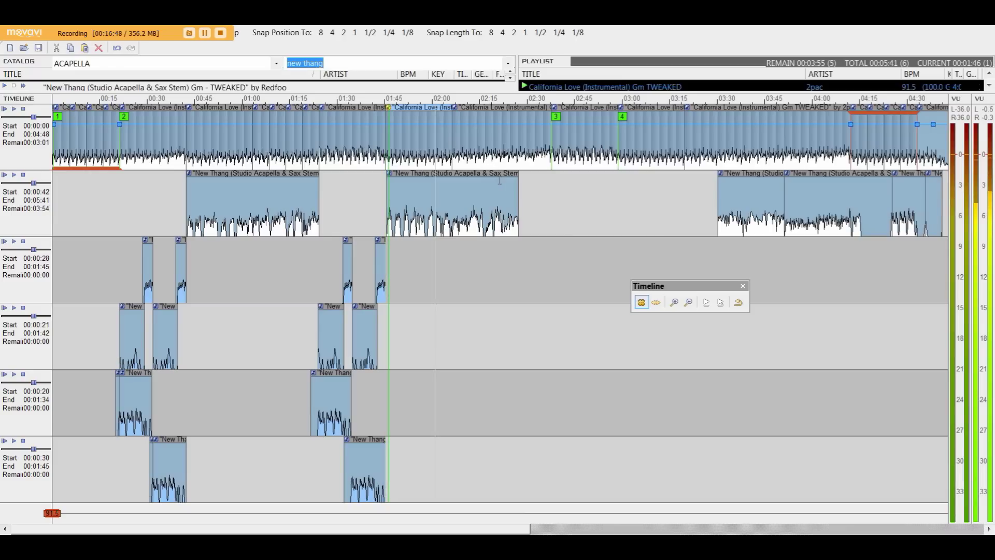
Step: Extend the end of the third track's last segment to about 1:46
scroll(434, 206, "up", 2)
scroll(303, 238, "up", 2)
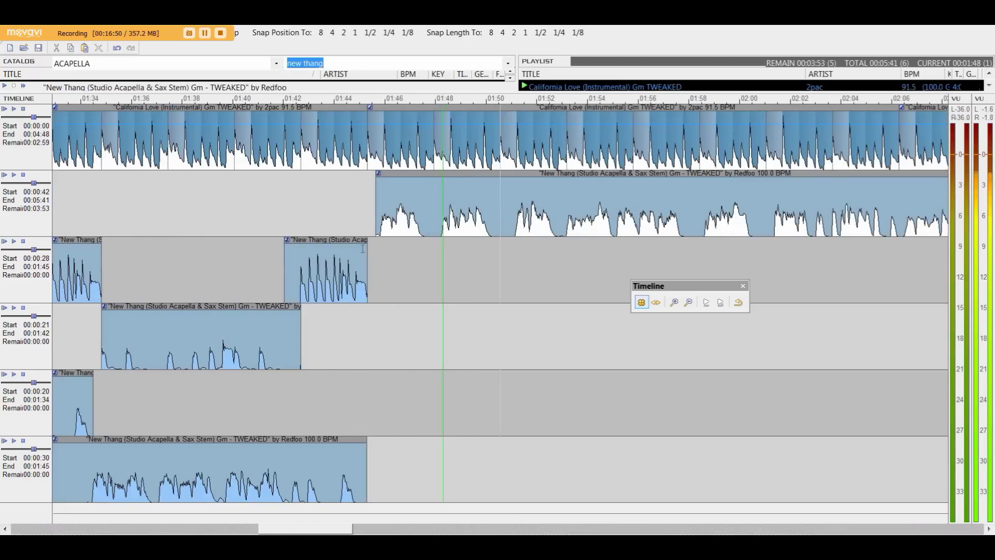
left_click_drag(365, 258, 434, 266)
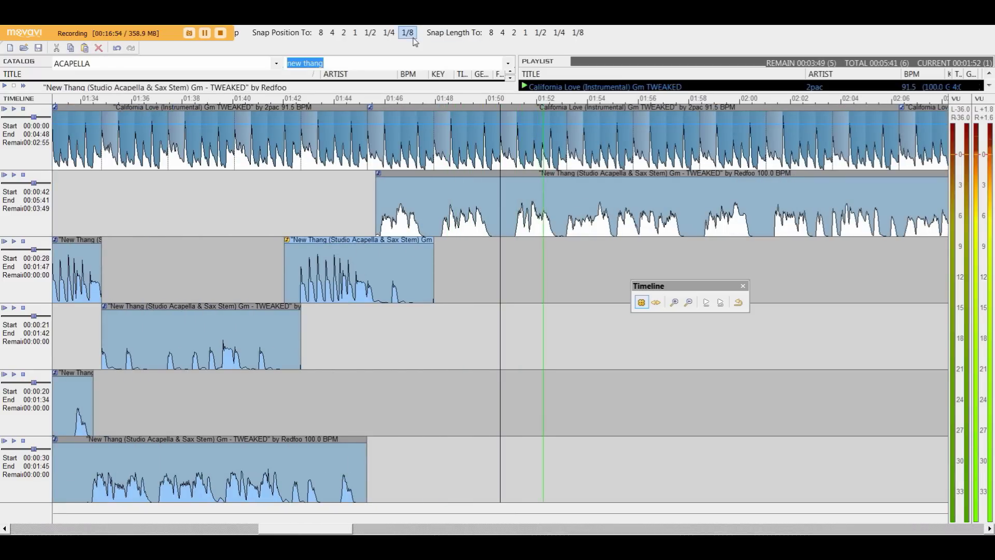
left_click_drag(436, 252, 390, 280)
scroll(390, 280, "down", 3)
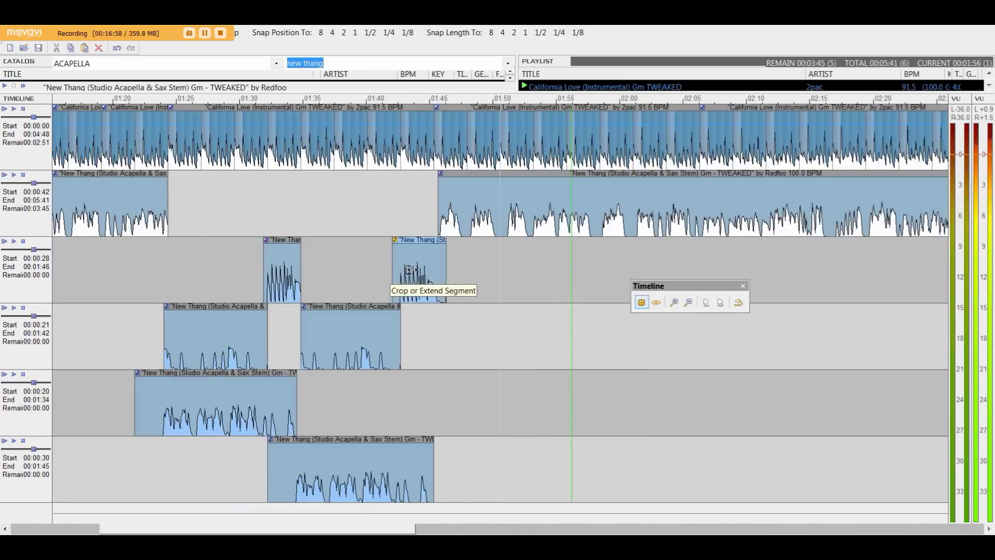
scroll(689, 257, "down", 2)
Step: Move the floating Timeline toolbar out of the way and extend the end of the second track's 1:45 segment to about 2:53
left_click_drag(669, 286, 256, 102)
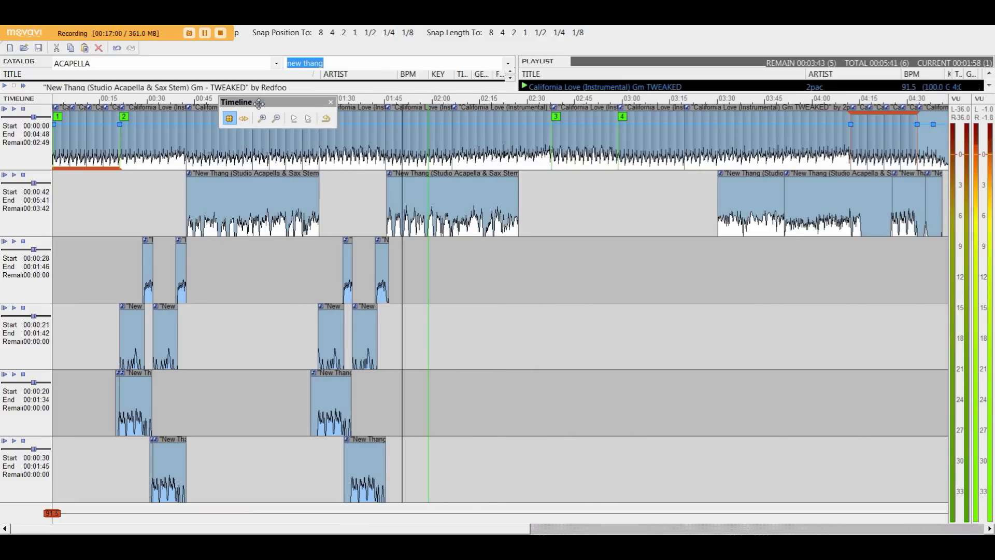
left_click(712, 132)
scroll(513, 159, "up", 1)
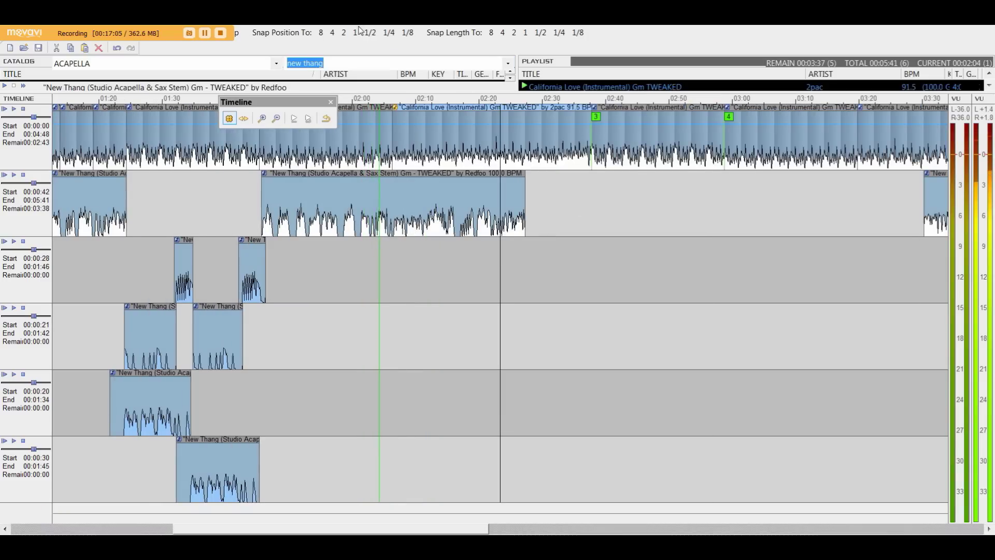
left_click(503, 32)
left_click(393, 130)
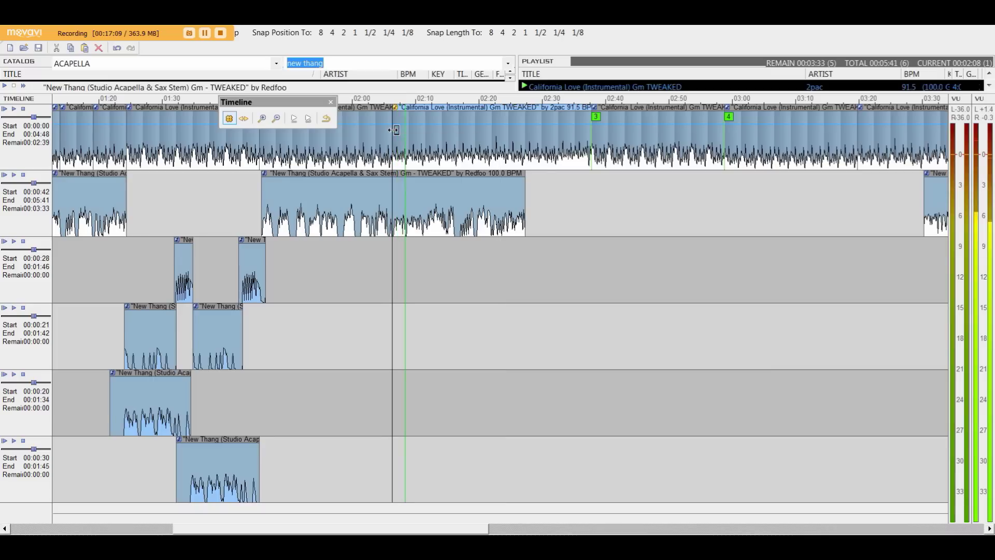
left_click_drag(526, 196, 692, 202)
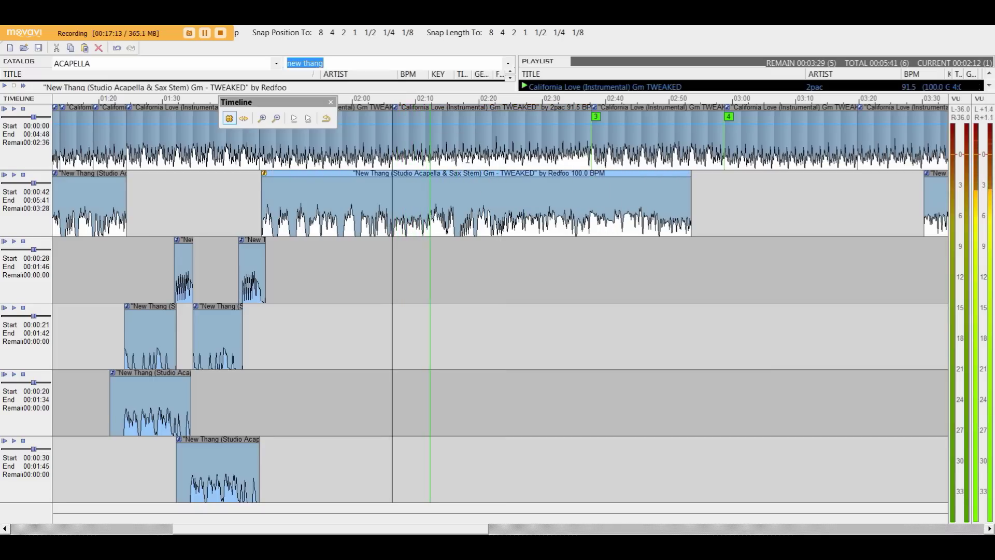
Step: Split the instrumental at about 2:16 and delete its section between about 2:06 and 2:16
left_click(458, 138)
key("s")
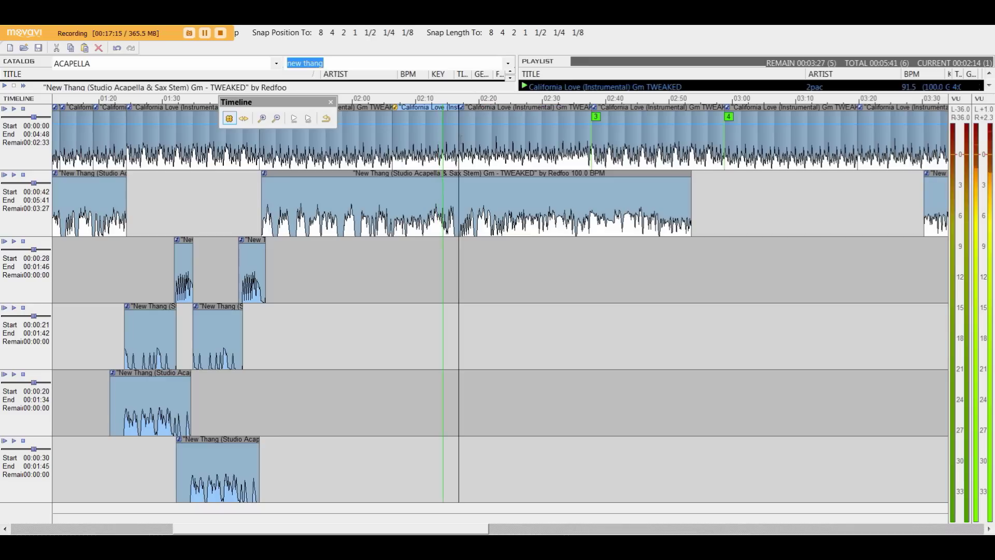
scroll(459, 139, "down", 2)
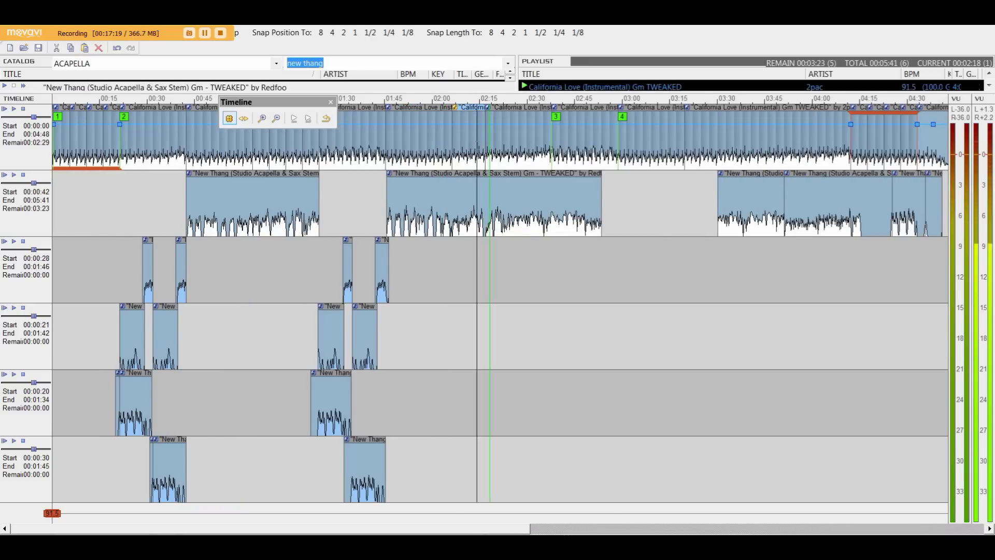
scroll(460, 139, "up", 2)
key("space")
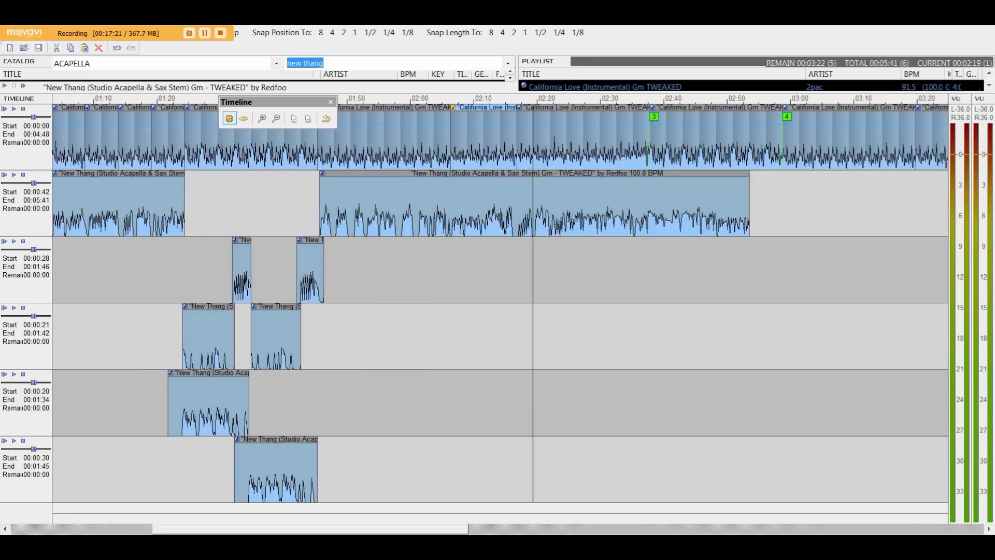
left_click(447, 126)
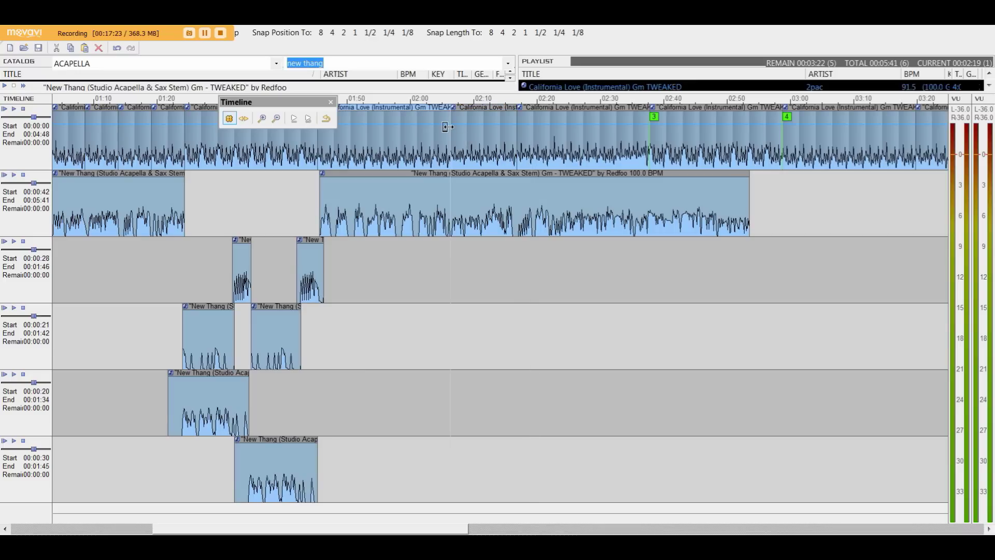
left_click(478, 131)
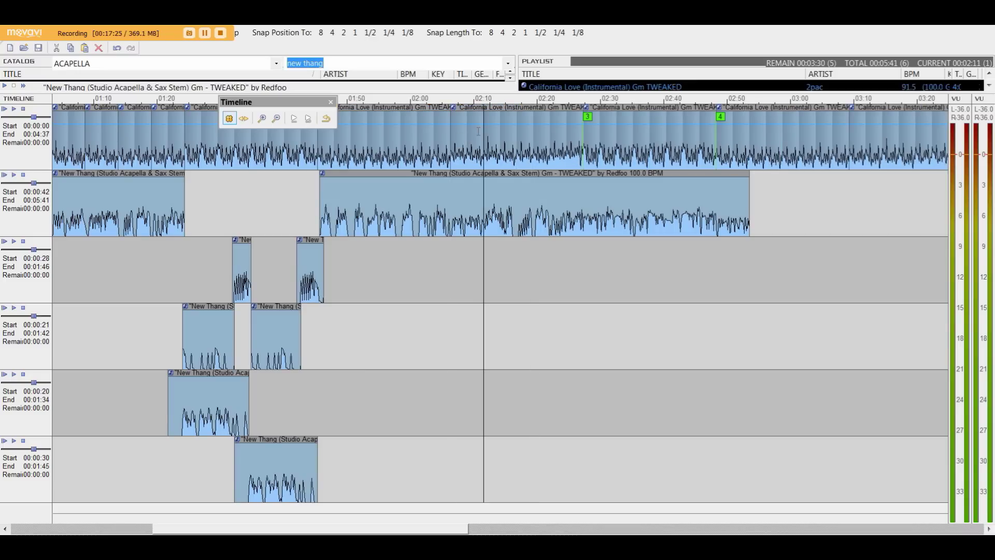
Step: Play the instrumental's edited join at about 2:06 and continue playback from about 2:16 to check it against the second track's vocals
scroll(452, 136, "up", 2)
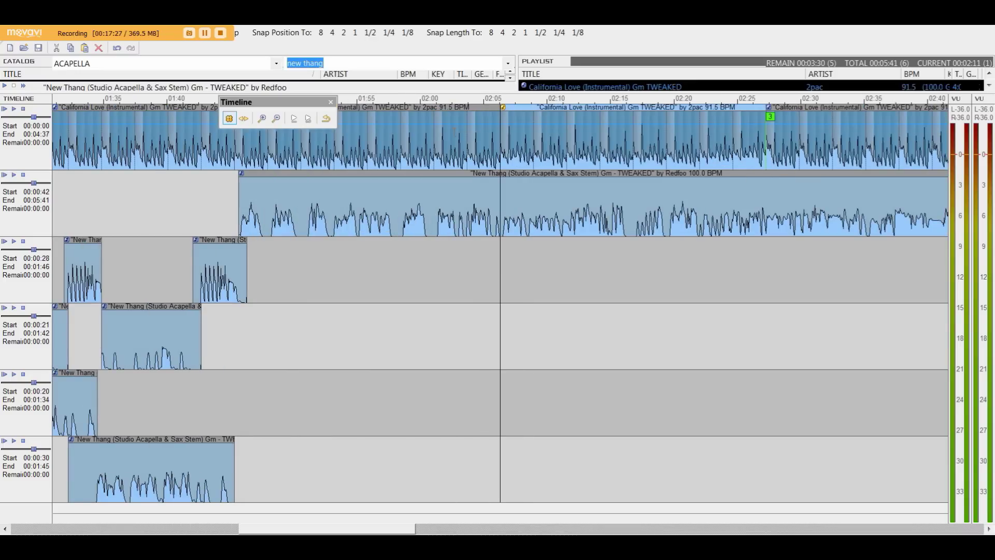
scroll(454, 130, "down", 2)
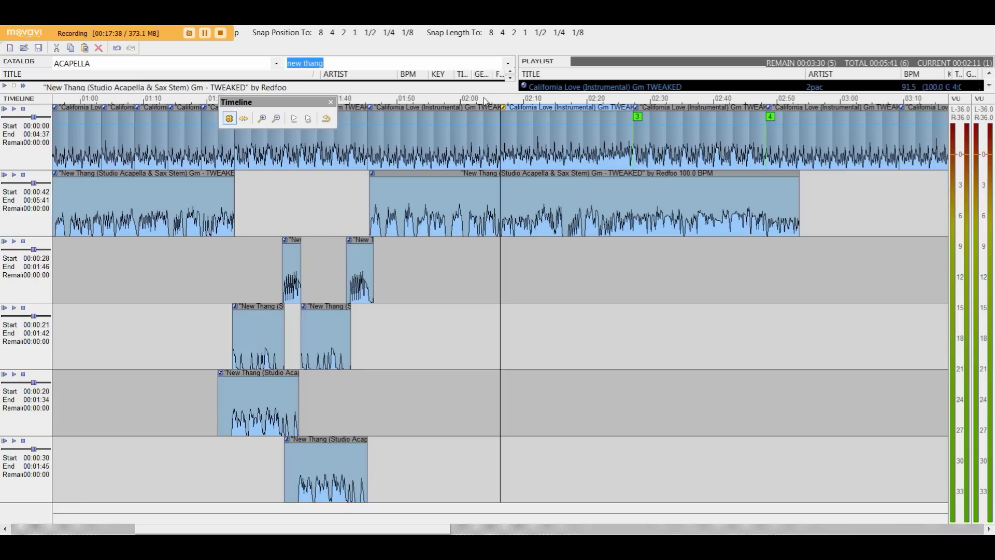
key("space")
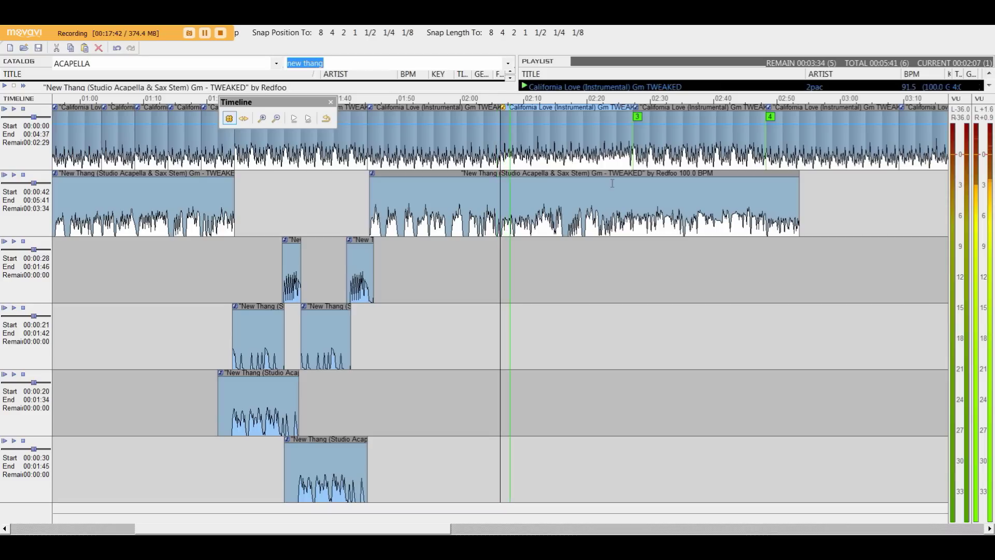
key("space")
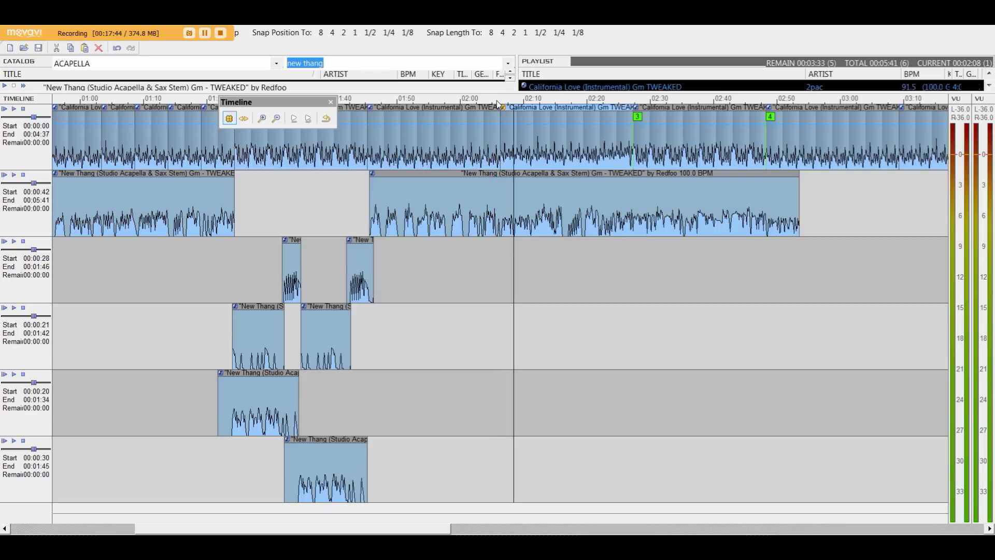
key("space")
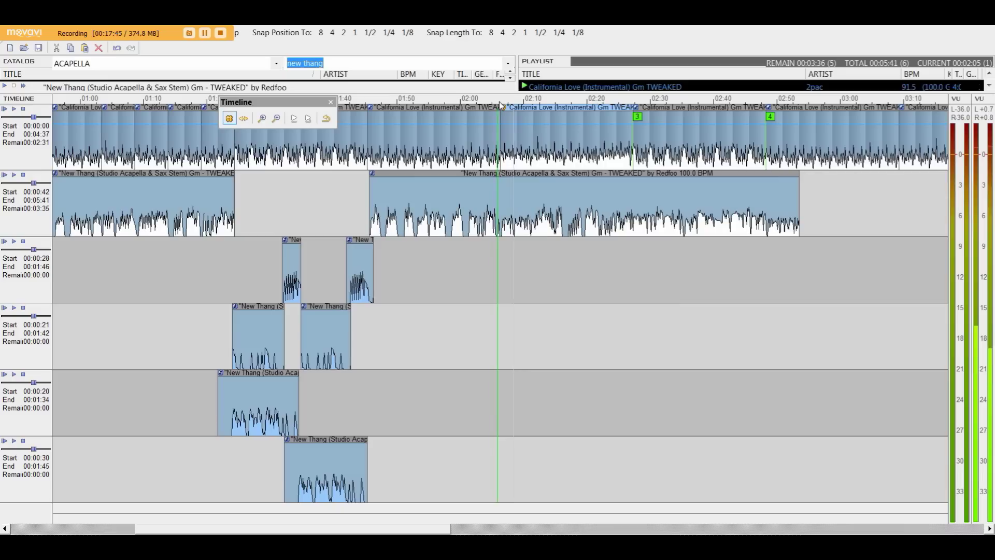
double_click(575, 101)
Step: Cut the second track's 1:45 segment off at marker 3, about 2:27
scroll(559, 166, "down", 1)
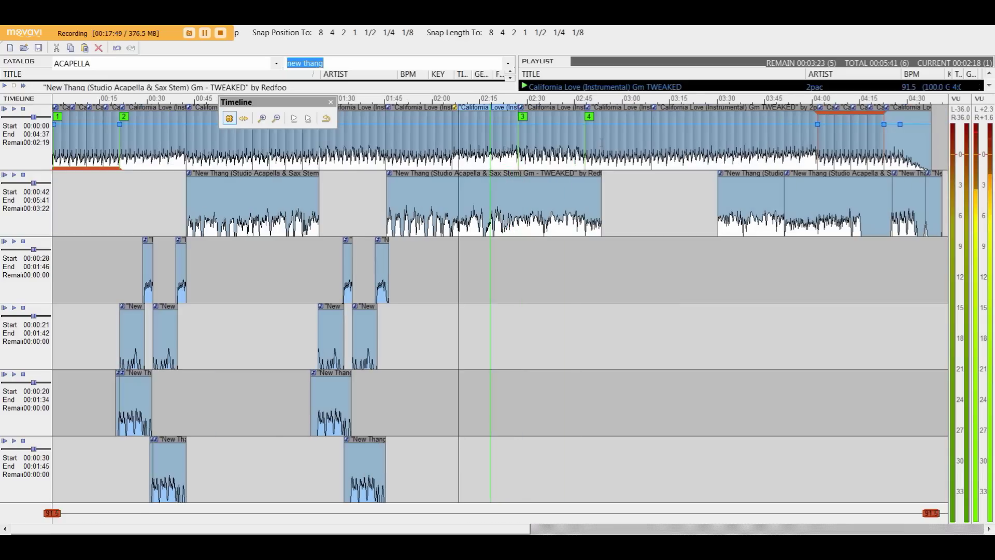
left_click(542, 197)
scroll(518, 193, "up", 2)
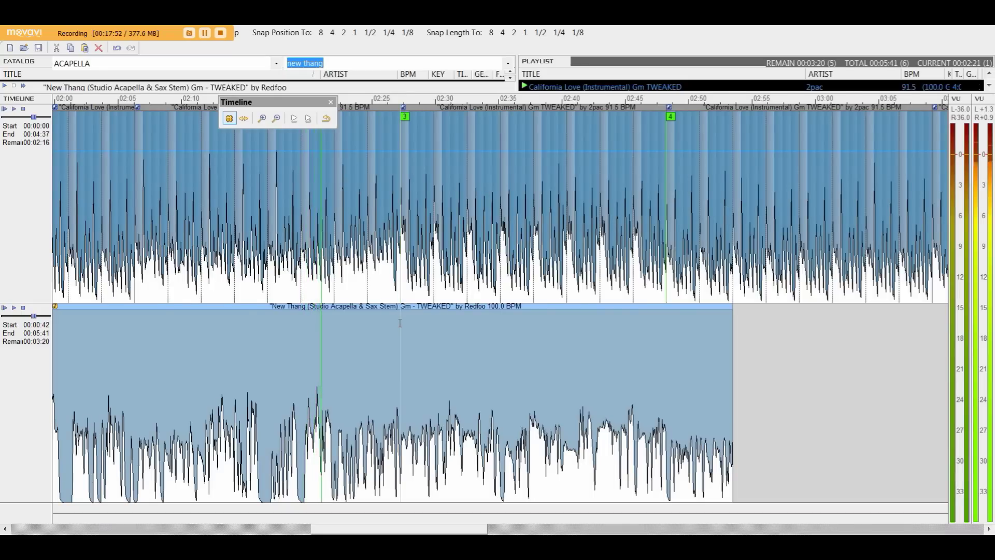
scroll(446, 291, "down", 2)
scroll(543, 285, "up", 1)
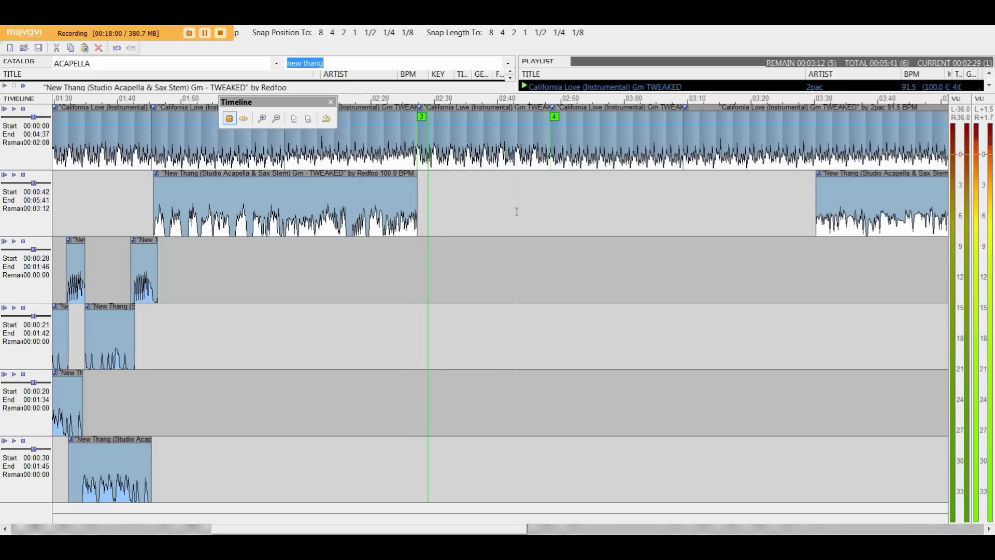
Step: Copy the fifth track's section from about 1:24 to 1:34 and paste it on the same track at marker 3
scroll(515, 212, "down", 2)
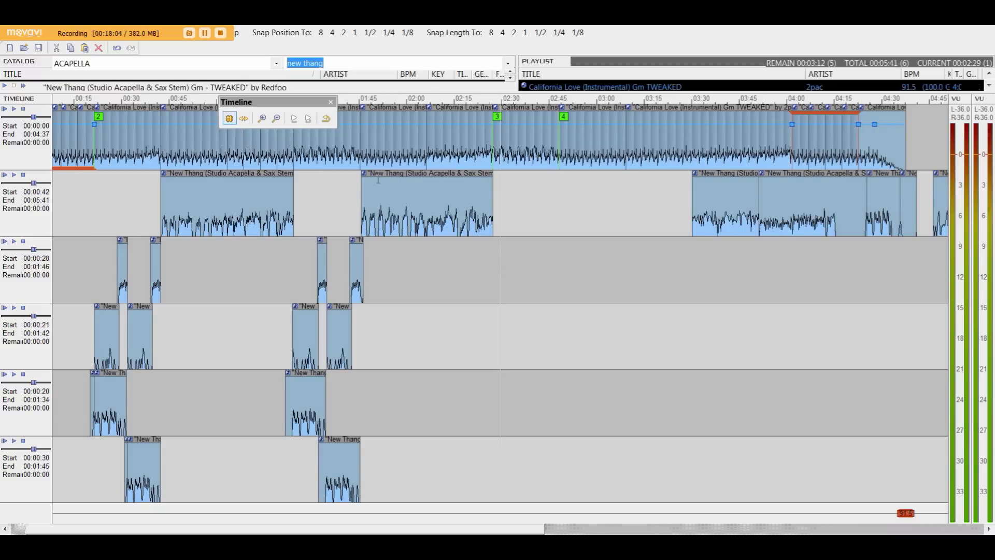
scroll(316, 358, "up", 3)
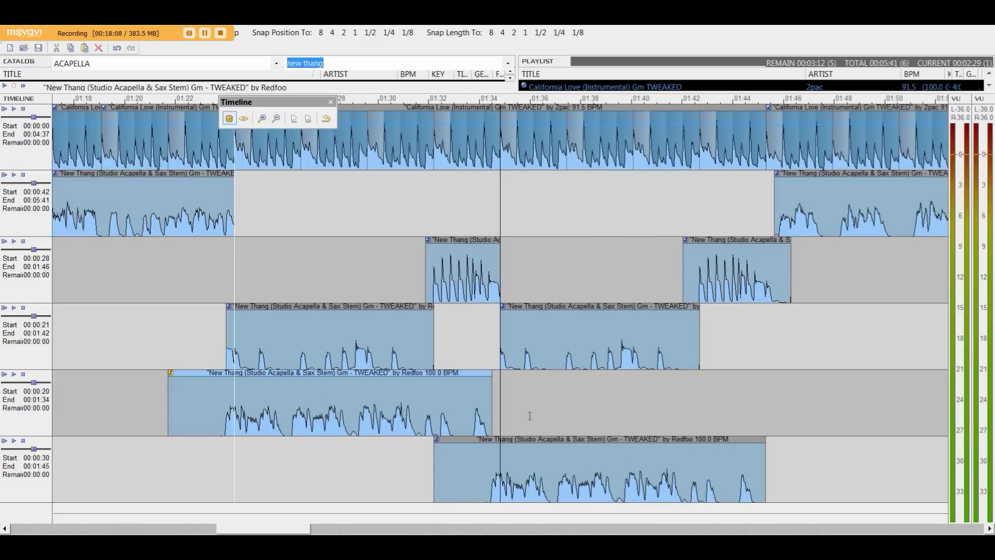
scroll(857, 444, "down", 3)
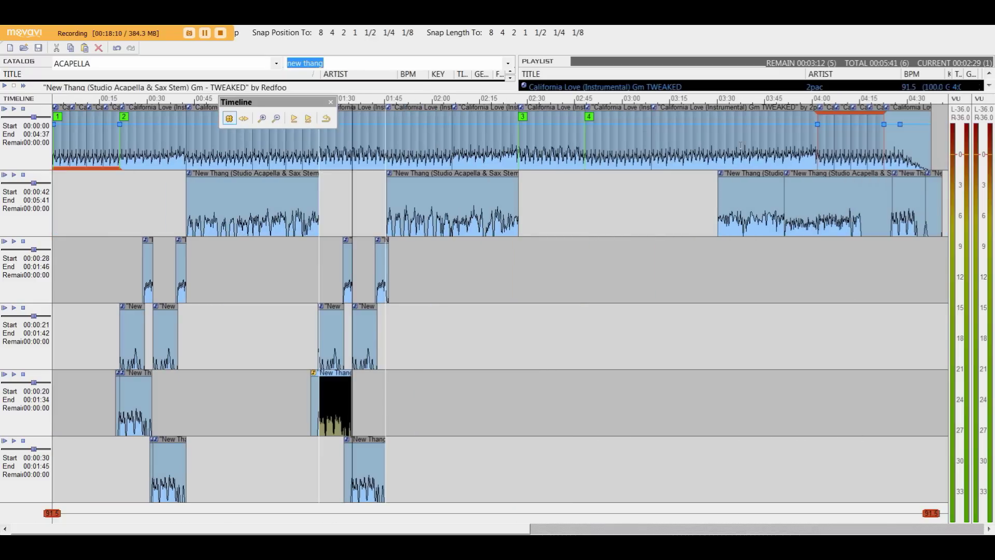
left_click(391, 347)
key("ctrl+v")
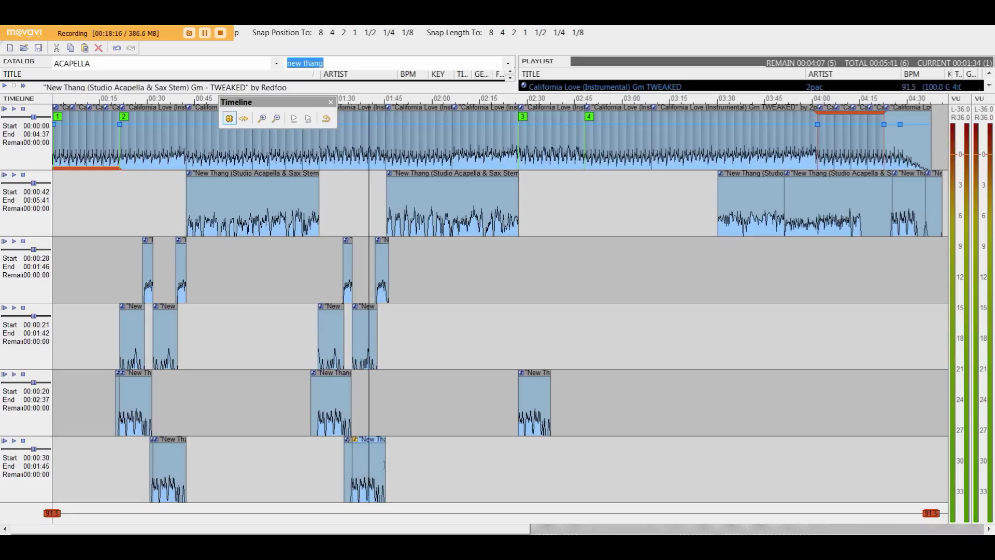
Step: Paste a copy of the sixth track's 1:34 segment on the same track and position its start at about 2:37
scroll(592, 394, "up", 2)
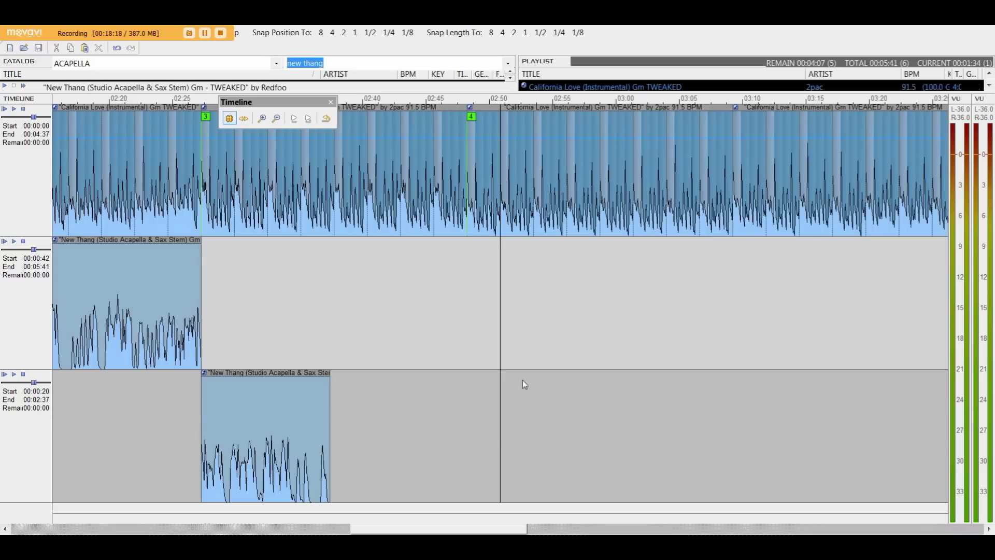
left_click(368, 261)
key("ctrl+v")
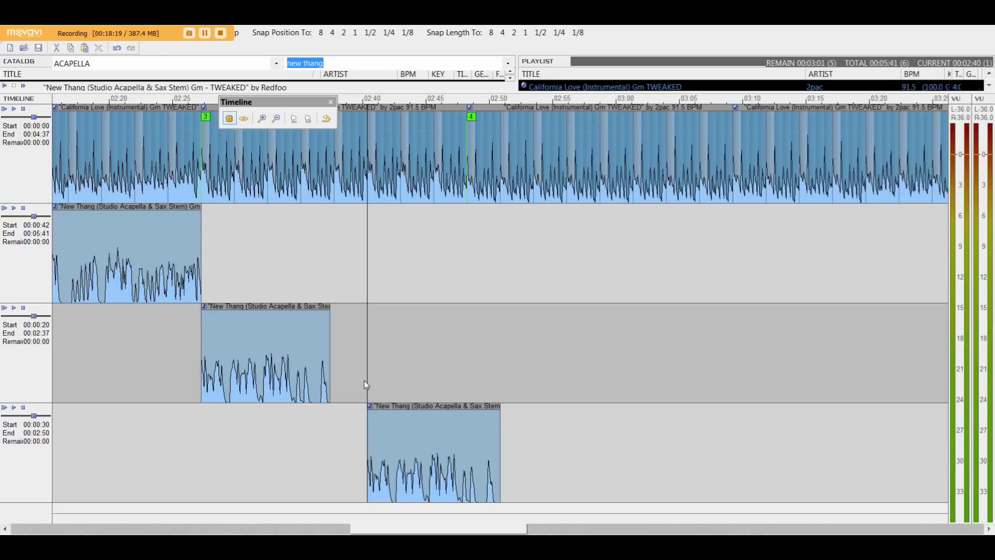
left_click(334, 197)
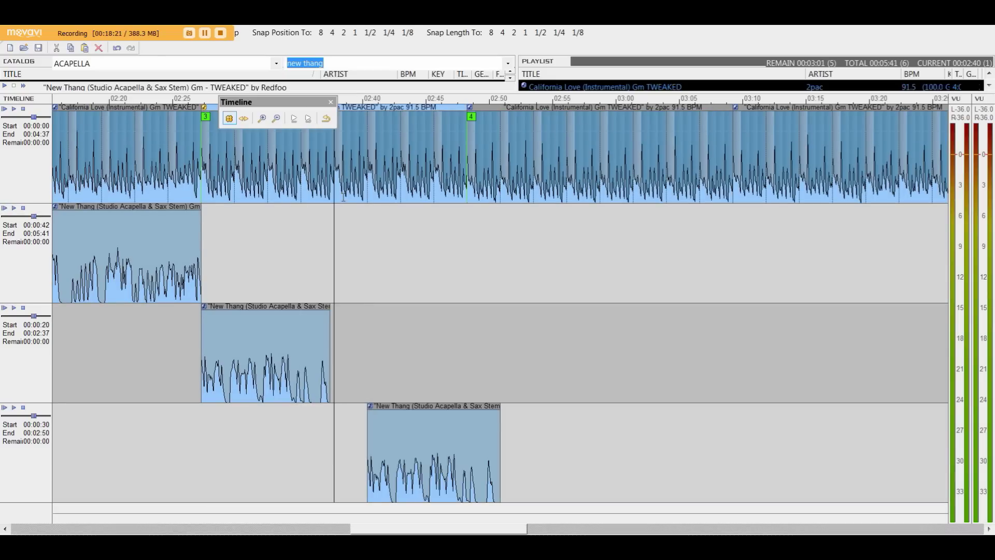
left_click_drag(375, 406, 341, 408)
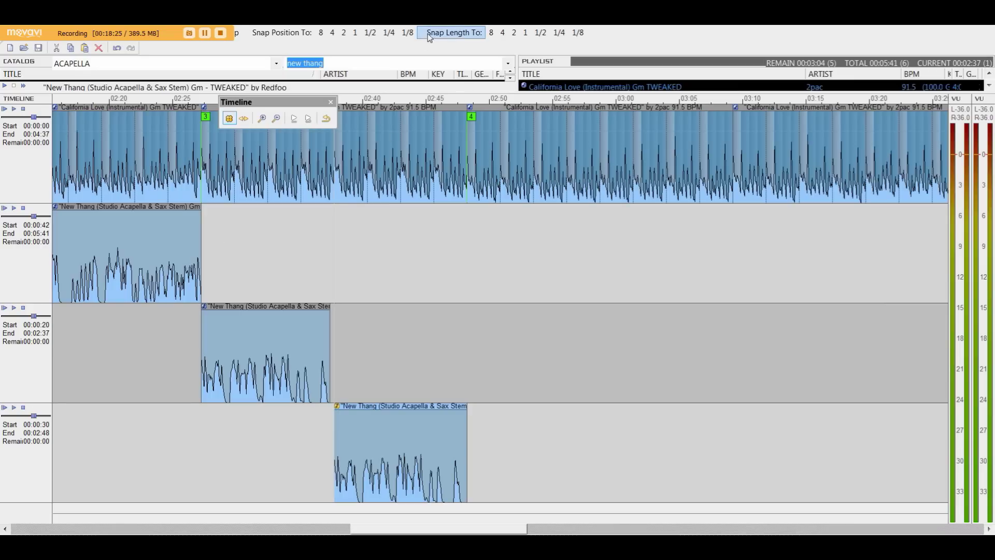
Step: Extend the starts of the fifth track's 2:27 and sixth track's 2:37 segments about one second earlier and play from just before marker 3
left_click_drag(201, 313, 189, 322)
left_click_drag(335, 428, 319, 429)
scroll(320, 429, "down", 3)
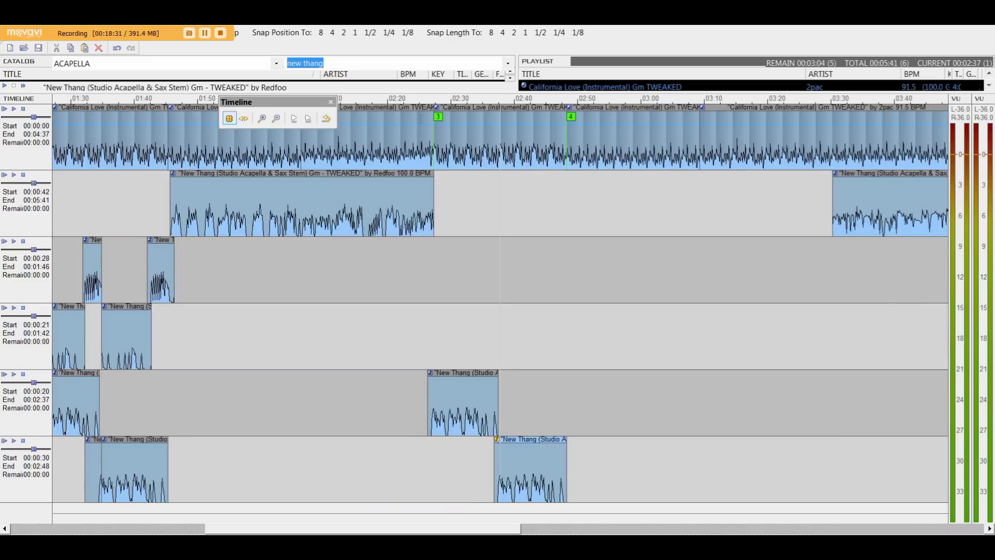
left_click(425, 99)
scroll(338, 116, "down", 2)
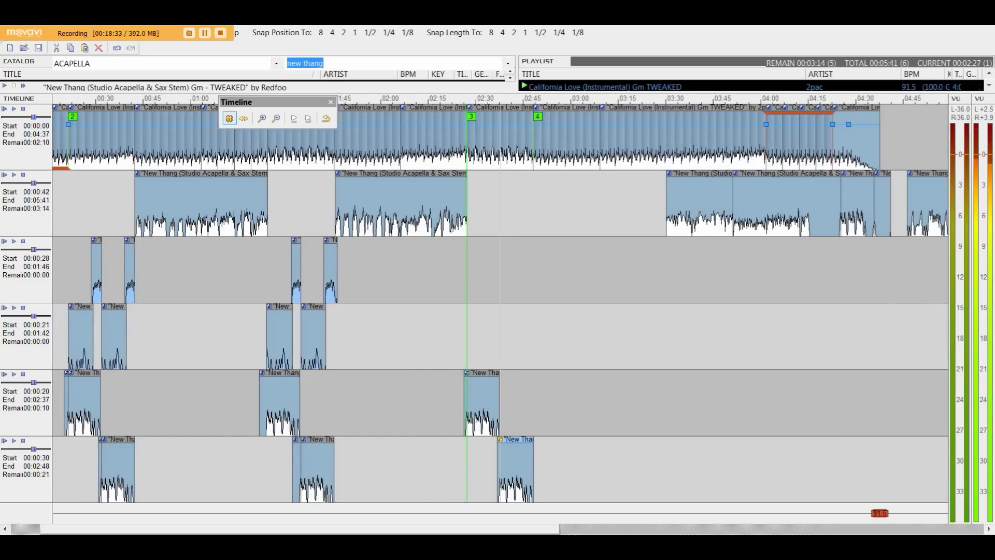
scroll(558, 262, "up", 2)
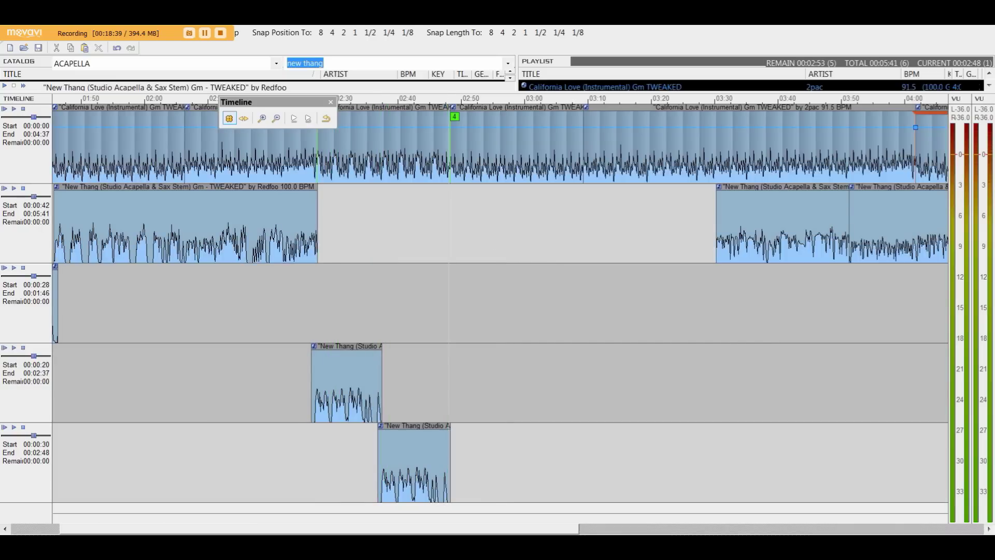
Step: Select the fourth track's section from about 1:24 to 1:34
scroll(278, 257, "down", 3)
scroll(223, 312, "up", 3)
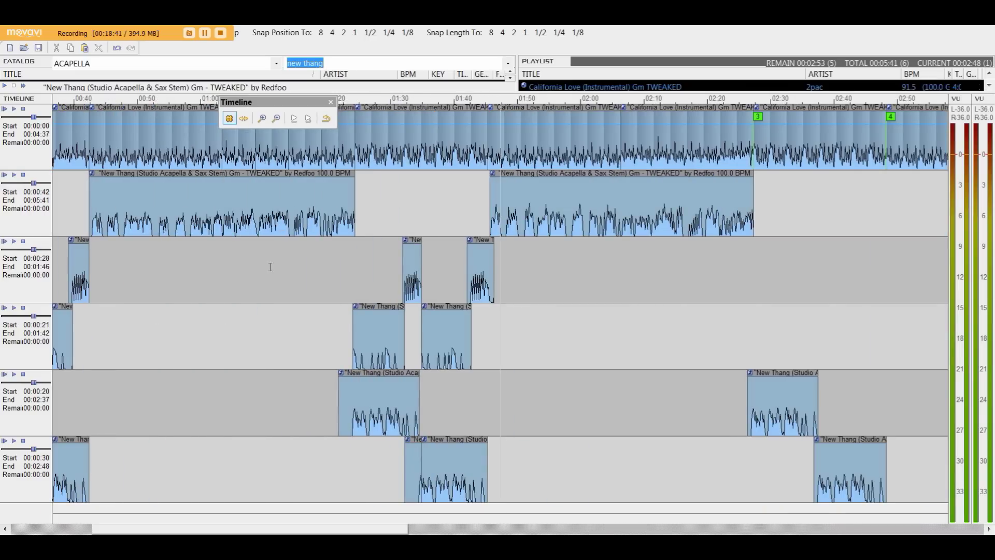
scroll(369, 350, "up", 3)
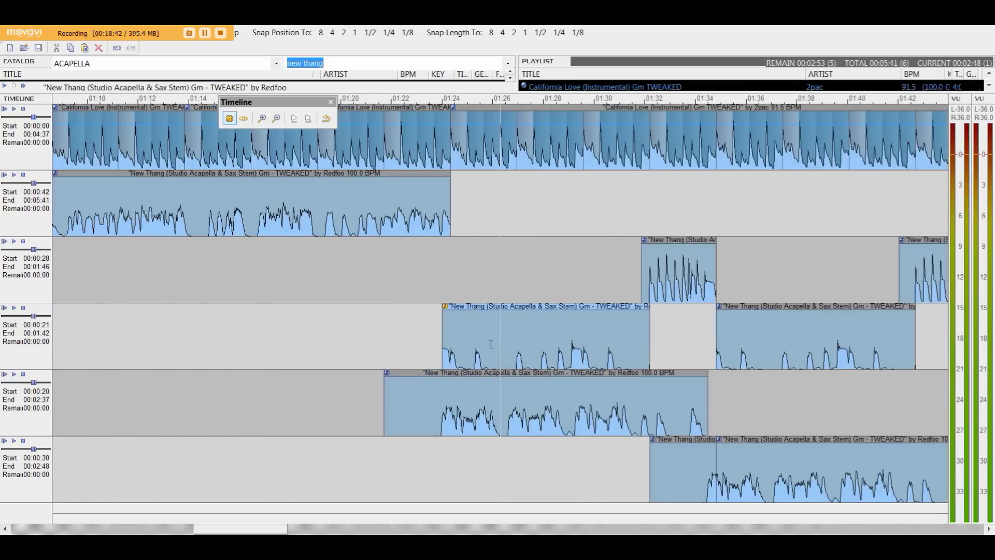
left_click(451, 358)
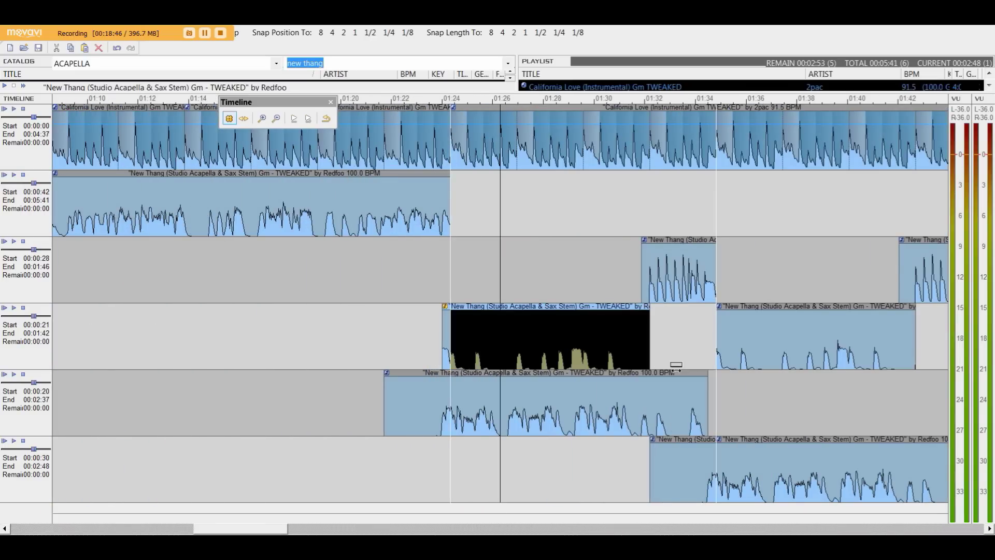
Step: Copy the fourth-track "New Thang" segments at about 1:24 and 1:34 and paste them on the same track starting at marker 3
scroll(536, 349, "down", 1)
scroll(535, 348, "up", 2)
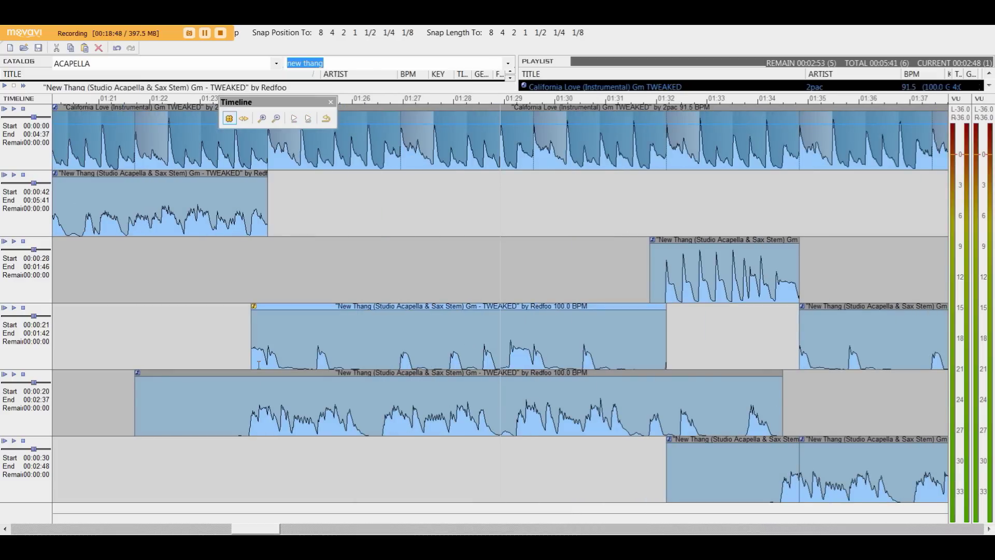
left_click(258, 364)
scroll(641, 373, "down", 2)
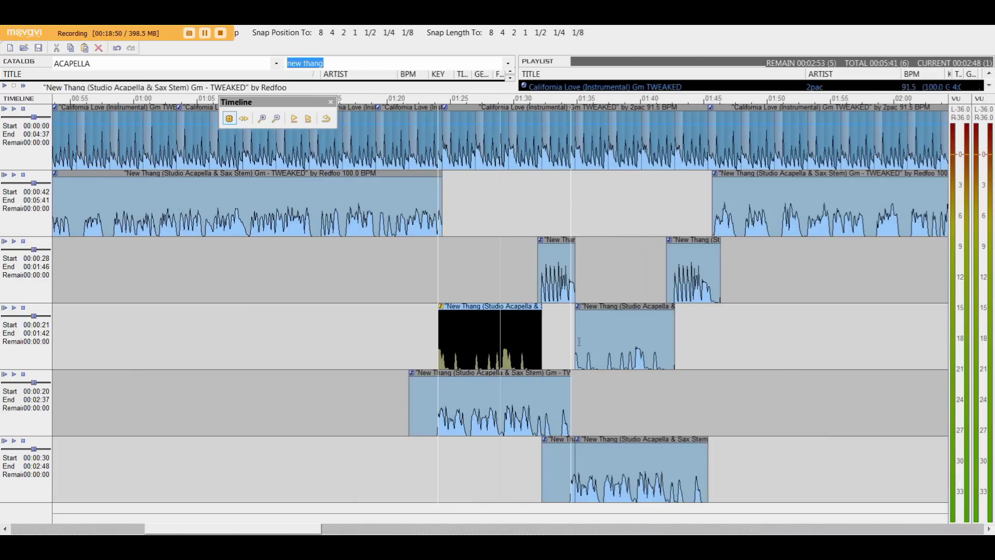
left_click(669, 342, "ctrl")
scroll(675, 333, "down", 3)
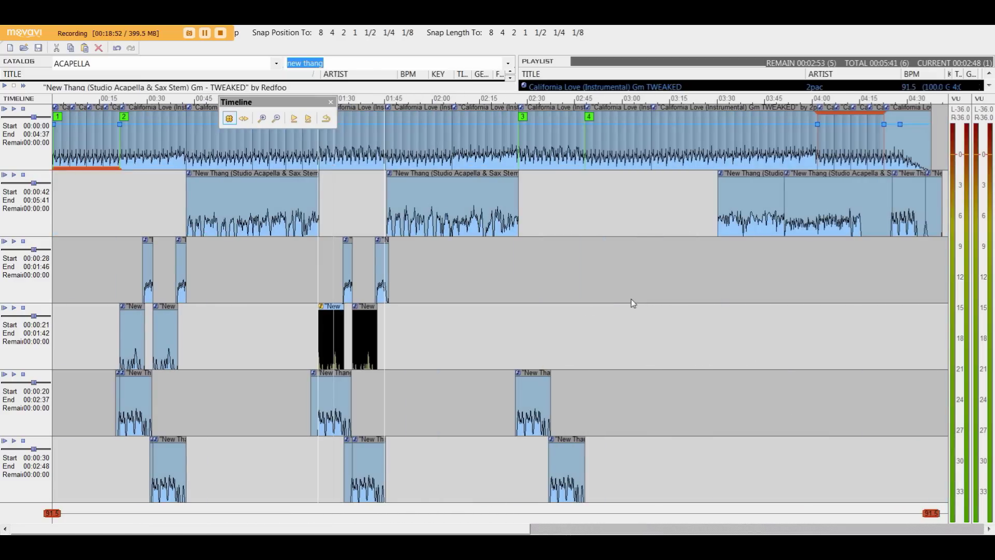
scroll(540, 316, "up", 3)
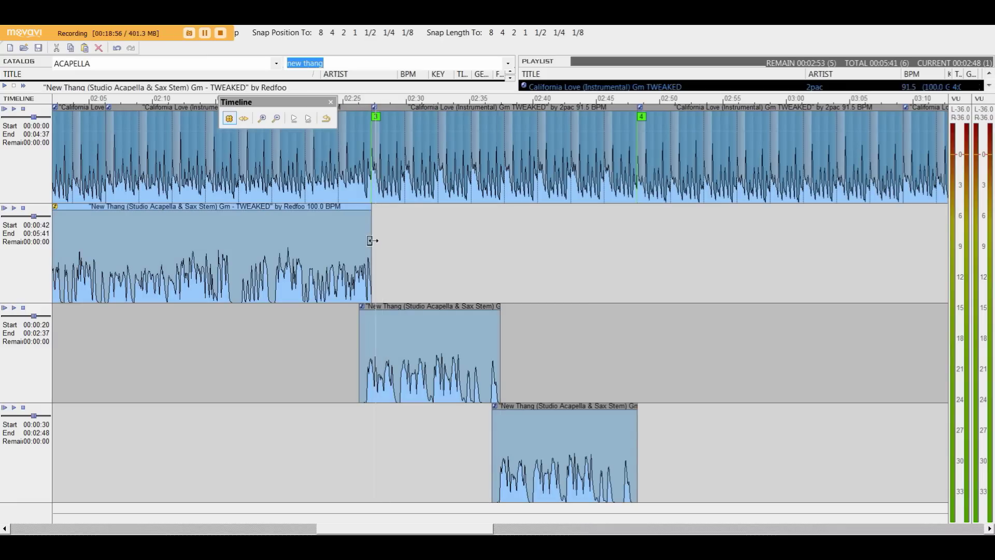
scroll(374, 254, "down", 5)
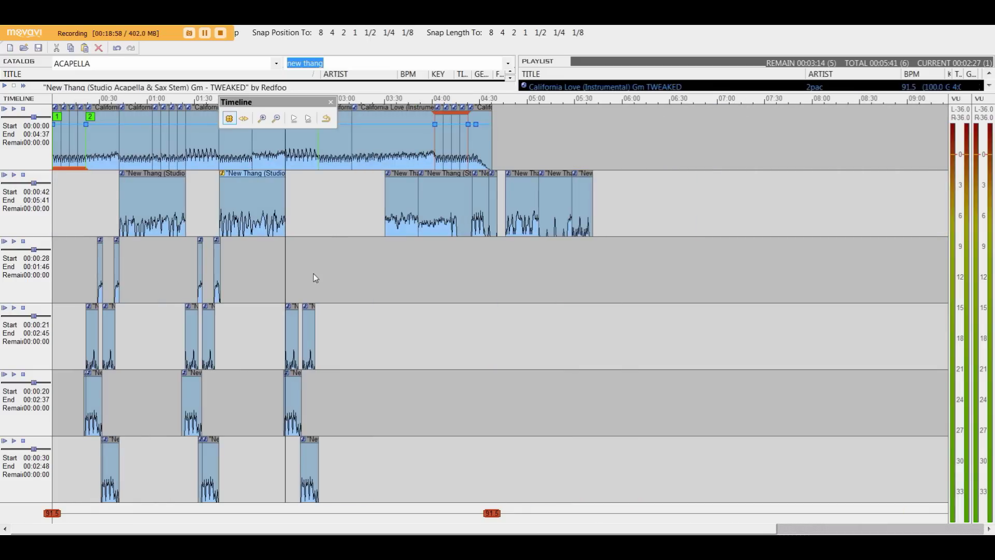
Step: Copy the short third-track segment at about 1:31 and paste it after each of the two fourth-track segments following marker 3
scroll(214, 282, "up", 3)
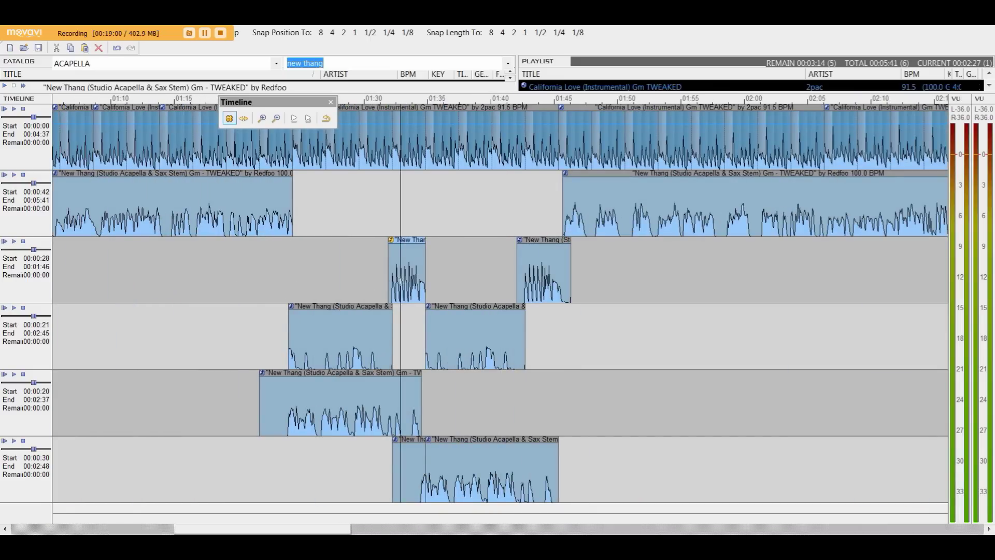
scroll(434, 281, "up", 1)
scroll(317, 272, "up", 2)
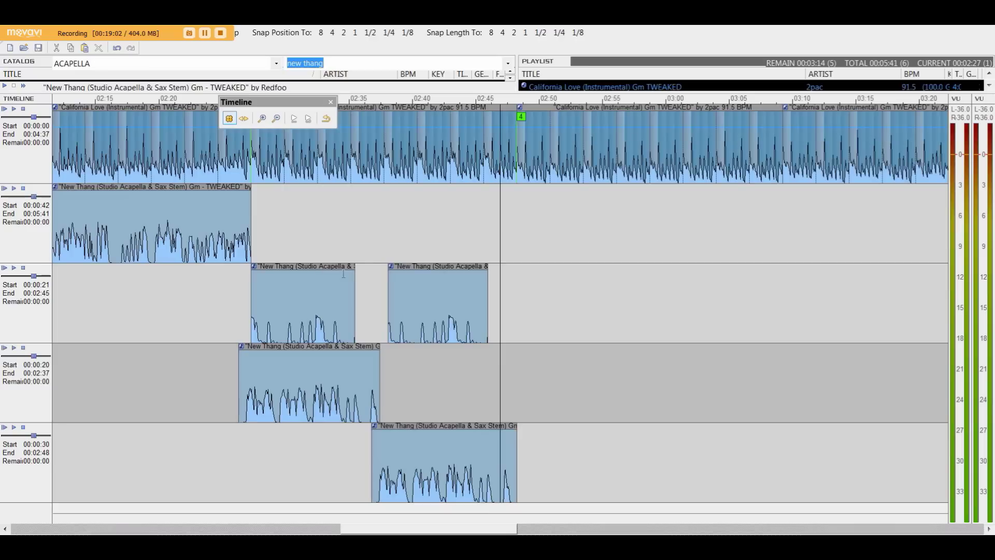
key("ctrl+v")
left_click(493, 217)
left_click(484, 216)
key("ctrl+v")
scroll(483, 217, "down", 2)
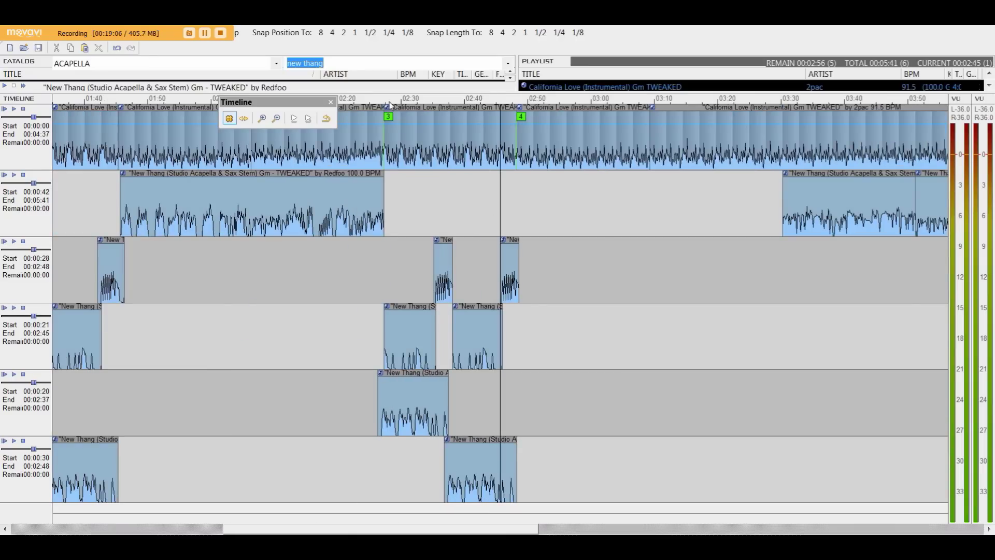
Step: Play the mix around marker 3, shift the first fourth-track segment there slightly earlier, and crop its start back to the marker
left_click(371, 105)
scroll(459, 187, "up", 2)
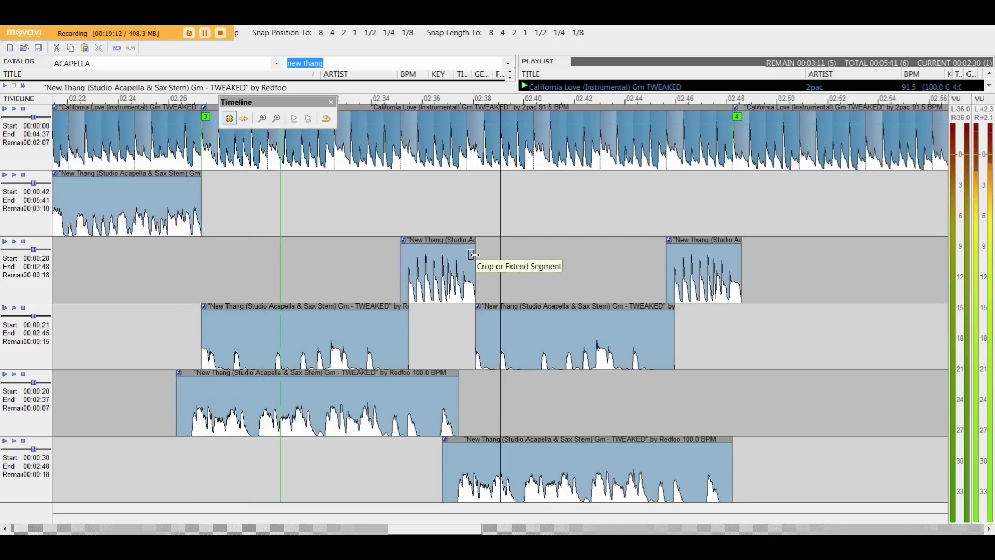
left_click(235, 323)
scroll(259, 323, "up", 2)
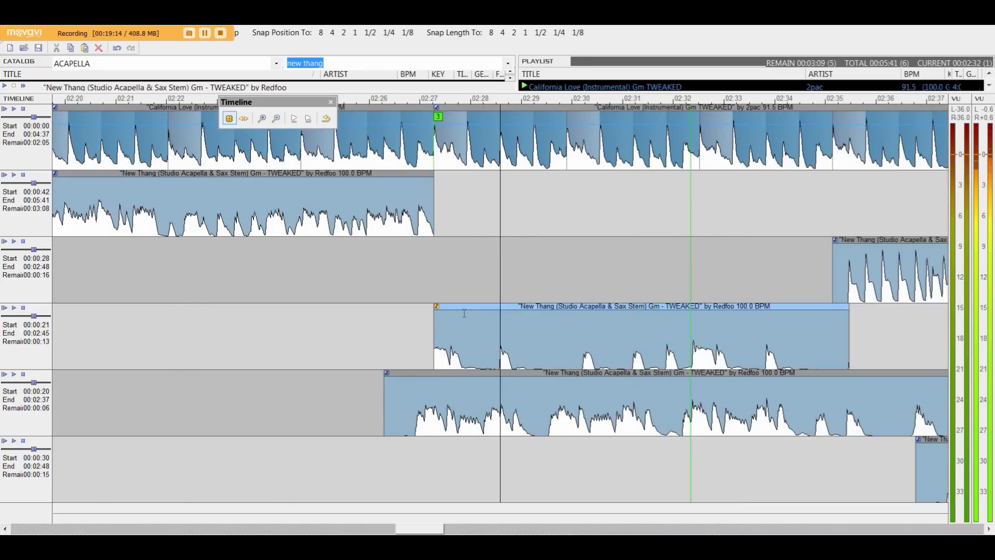
scroll(463, 305, "down", 2)
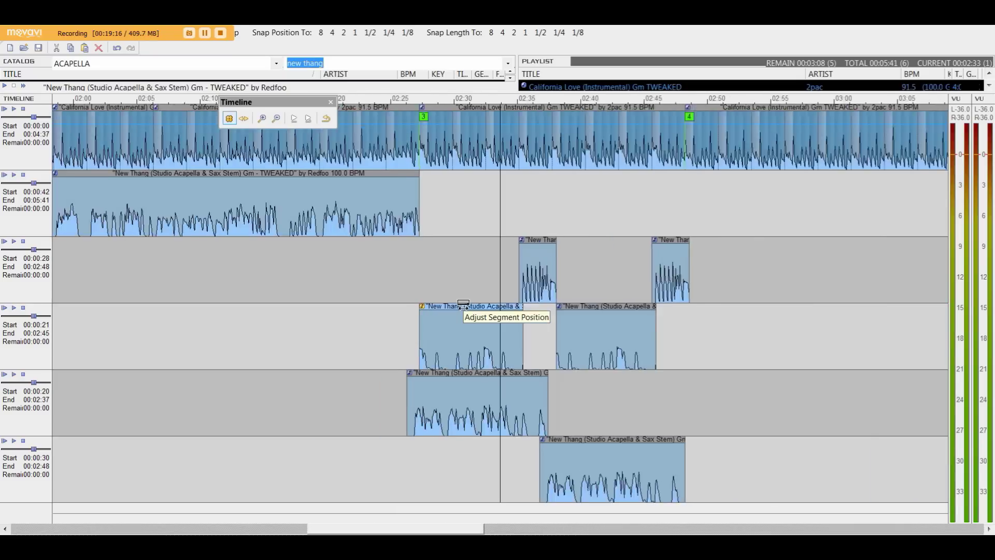
scroll(378, 299, "up", 1)
scroll(368, 294, "up", 2)
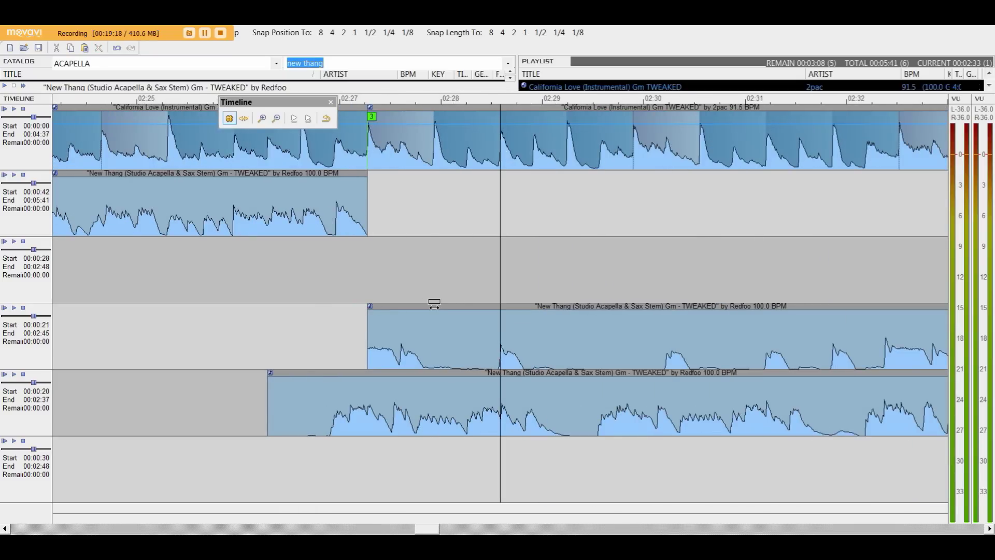
left_click_drag(430, 313, 407, 318)
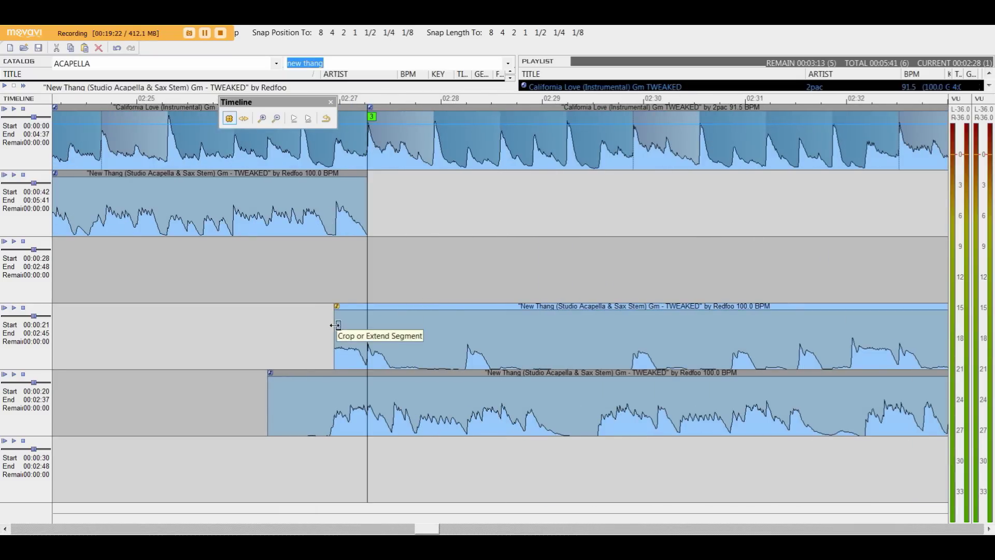
left_click_drag(337, 324, 355, 323)
Step: Crop the start of the fourth-track segment at about 1:24 to line up with the end of the second-track vocal
scroll(352, 328, "down", 4)
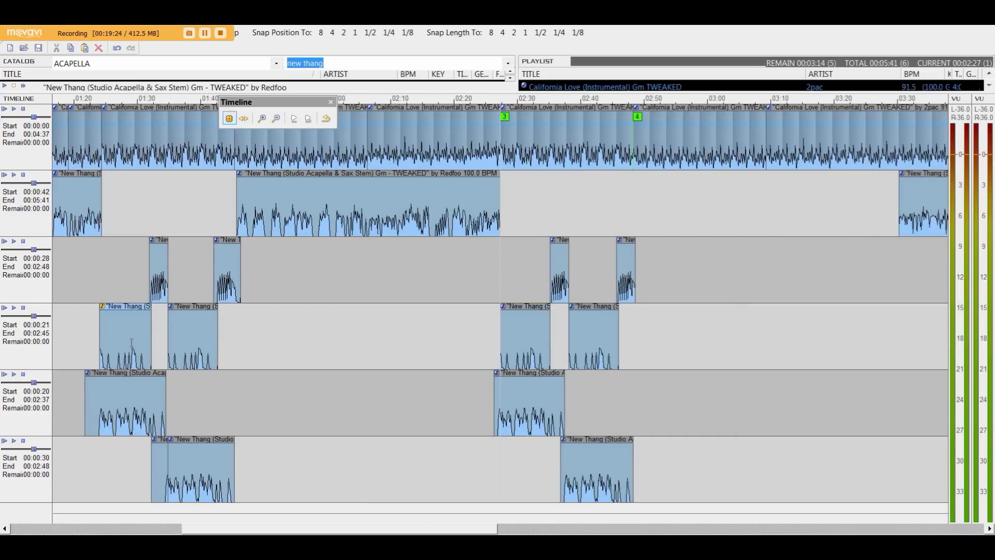
scroll(132, 343, "up", 3)
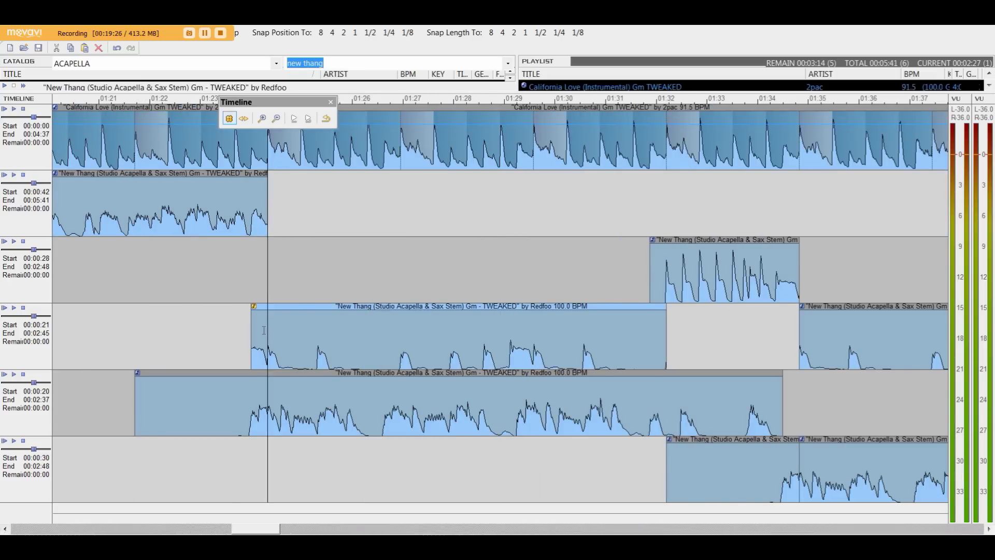
scroll(264, 330, "down", 4)
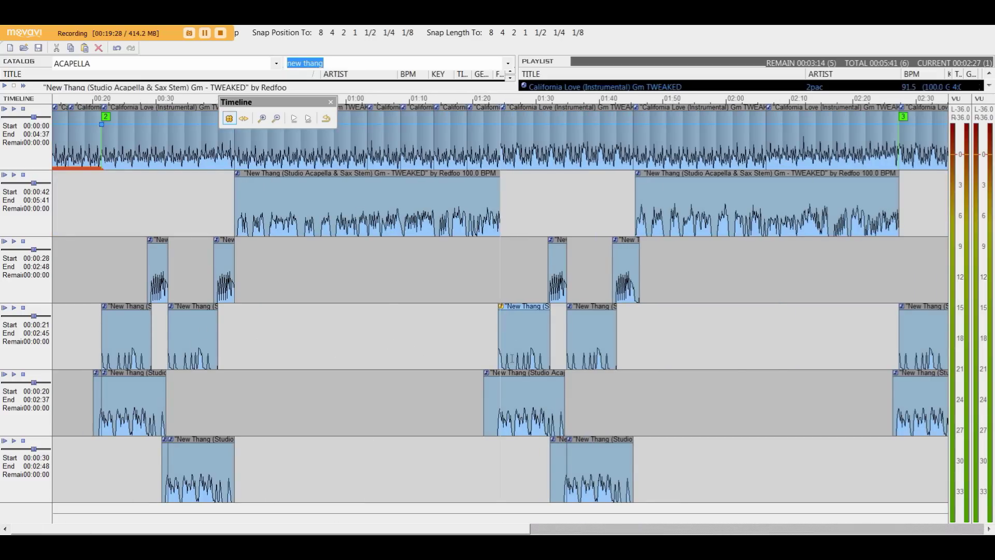
scroll(385, 351, "down", 4)
scroll(338, 339, "up", 3)
left_click(355, 322)
left_click_drag(352, 320, 360, 320)
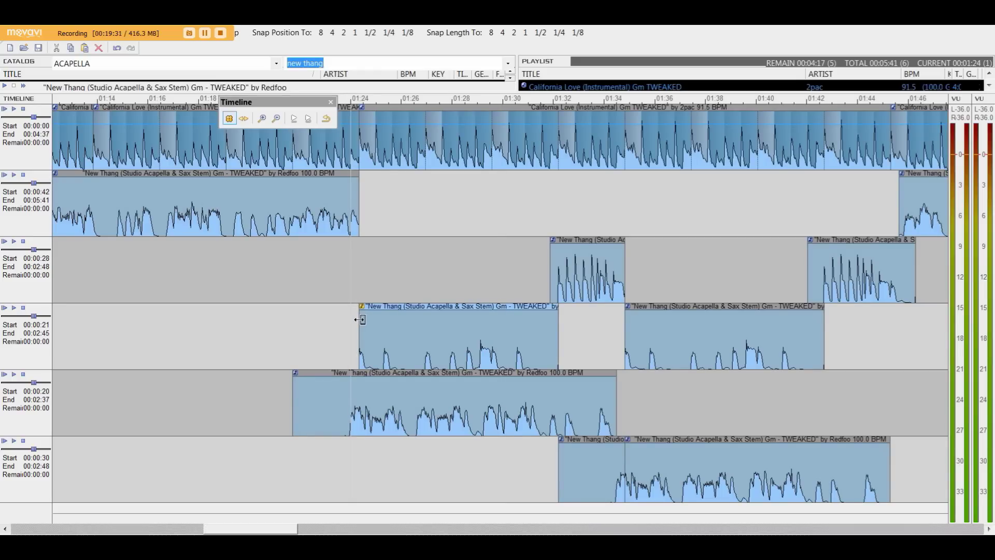
Step: Move the second fourth-track segment after marker 3 slightly earlier so it starts at about 2:37
scroll(455, 336, "down", 3)
left_click(531, 316)
scroll(531, 317, "up", 3)
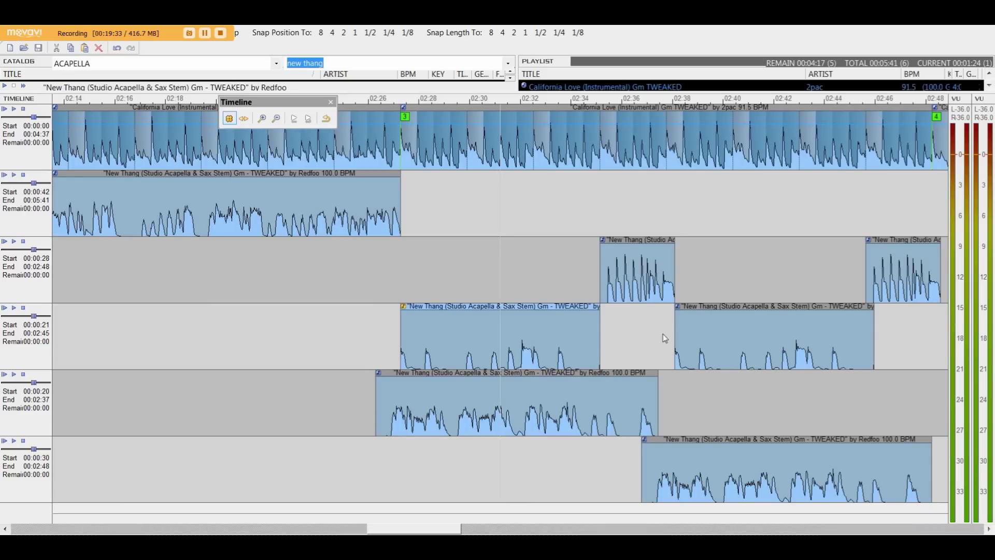
left_click(679, 320)
left_click_drag(679, 321, 670, 321)
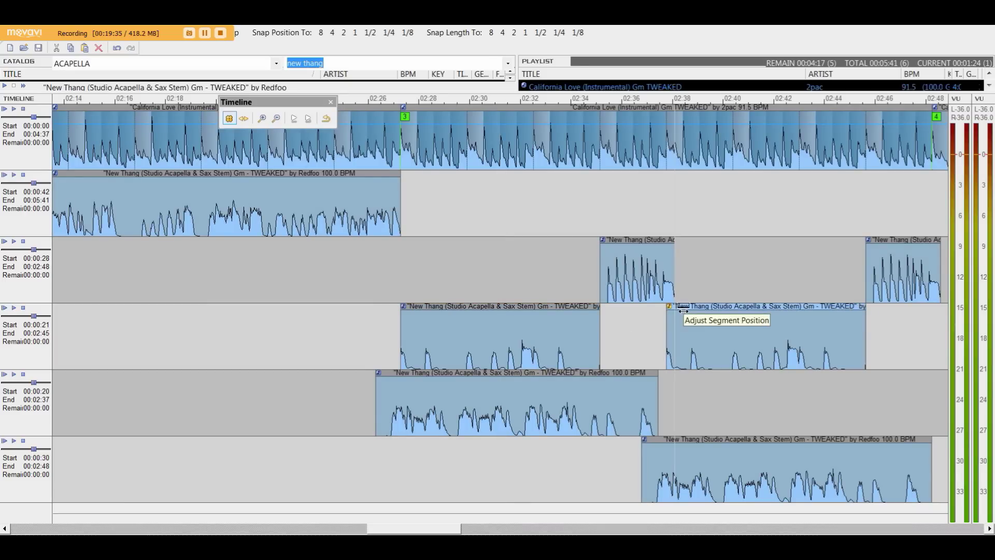
Step: Shift the two short third-track segments after marker 3 slightly earlier, using the spacing of the earlier 1:24 section as reference
left_click(614, 238)
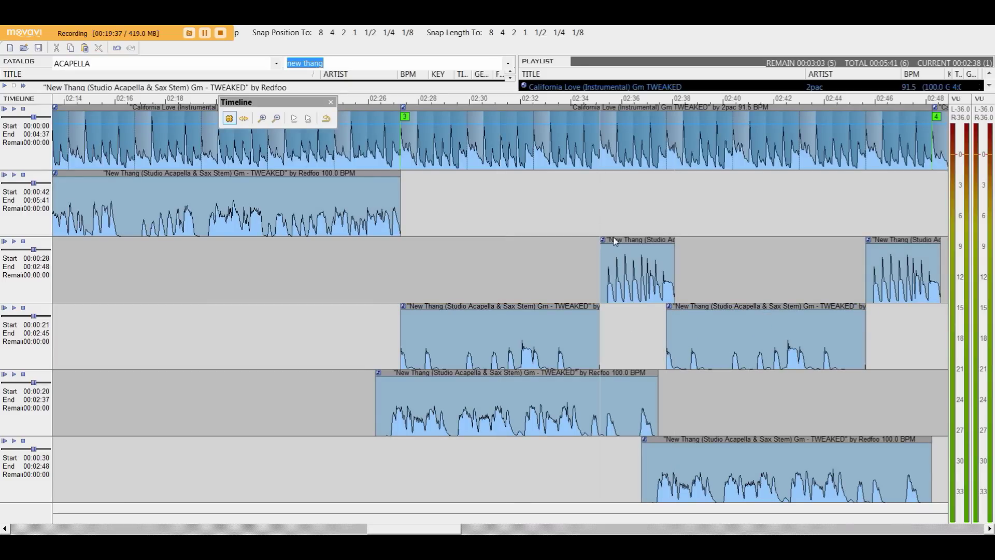
scroll(616, 236, "up", 1)
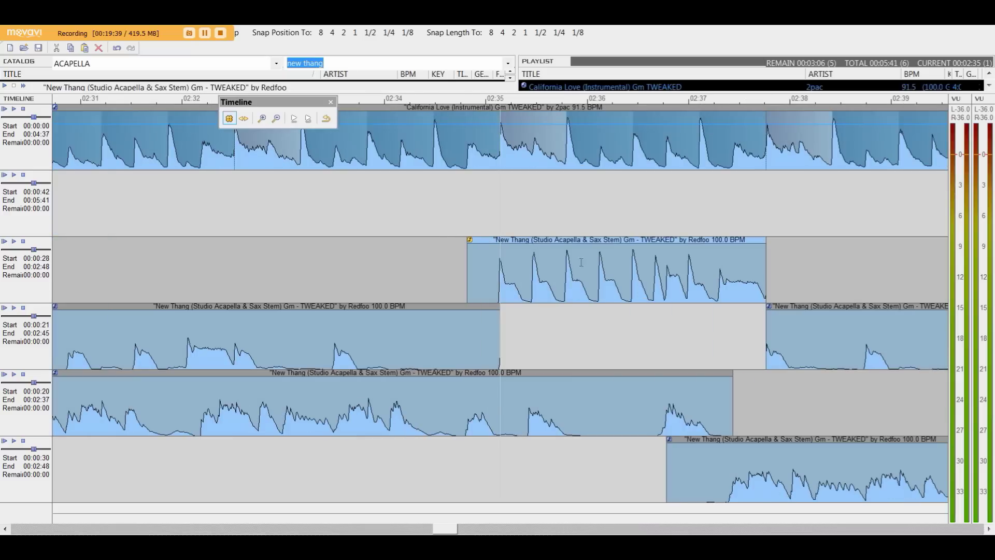
scroll(275, 297, "down", 3)
left_click(190, 294)
scroll(189, 294, "up", 3)
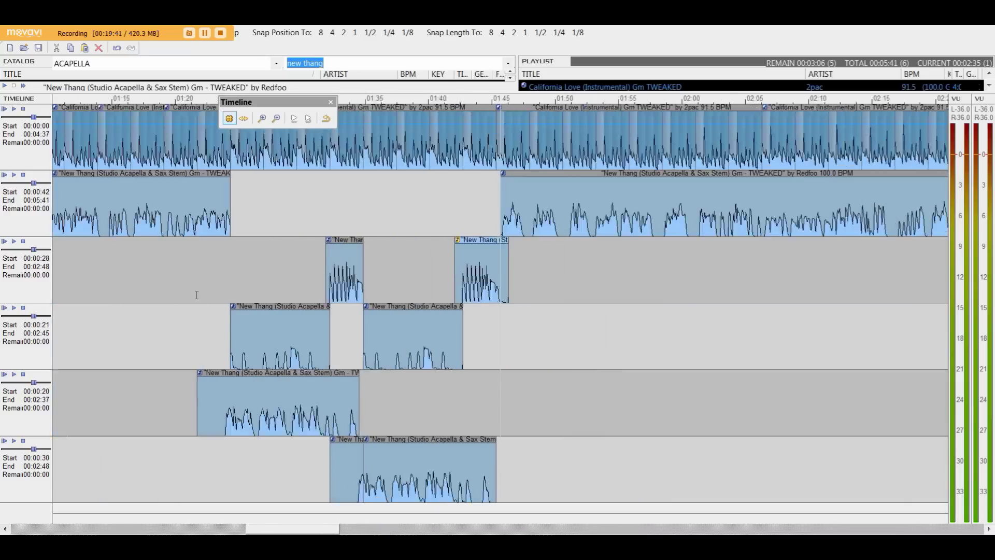
scroll(354, 274, "down", 3)
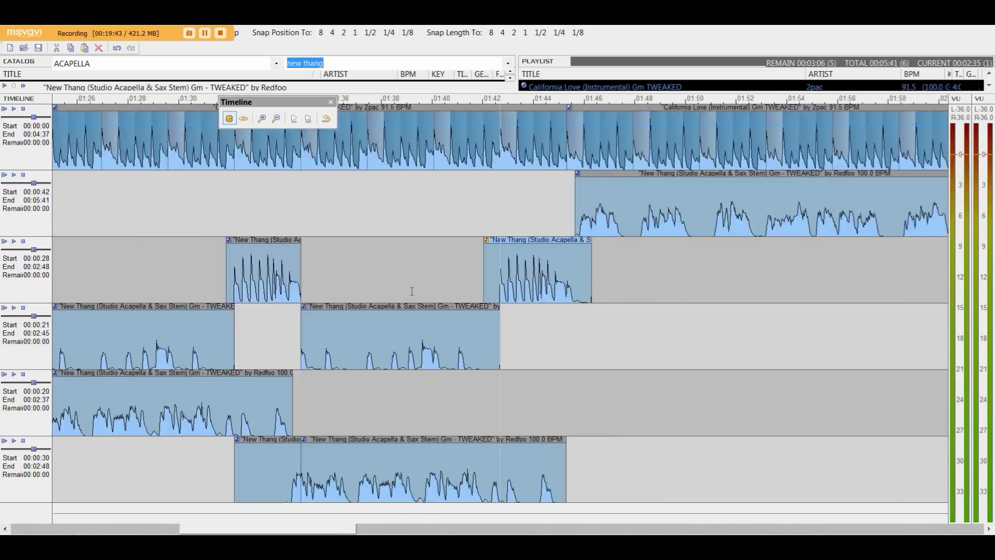
scroll(692, 200, "up", 3)
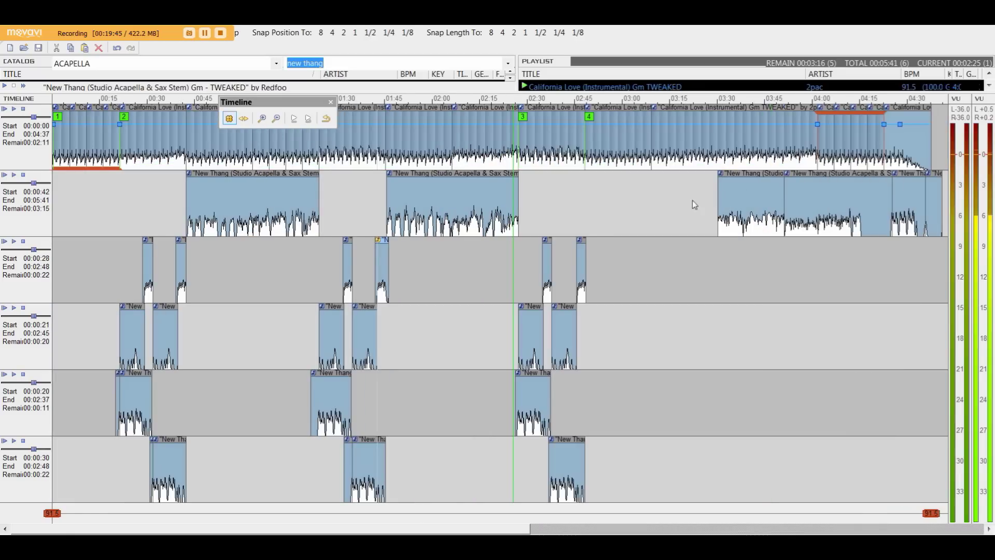
scroll(543, 241, "up", 3)
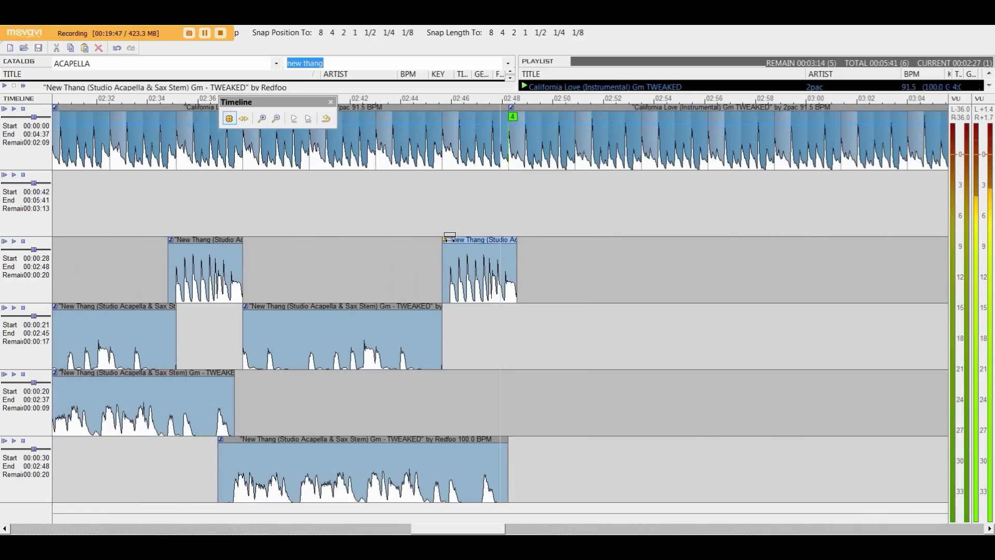
left_click_drag(452, 264, 444, 264)
Step: Play back the section between markers 3 and 4 to check the timing of the pasted segments
scroll(443, 264, "down", 2)
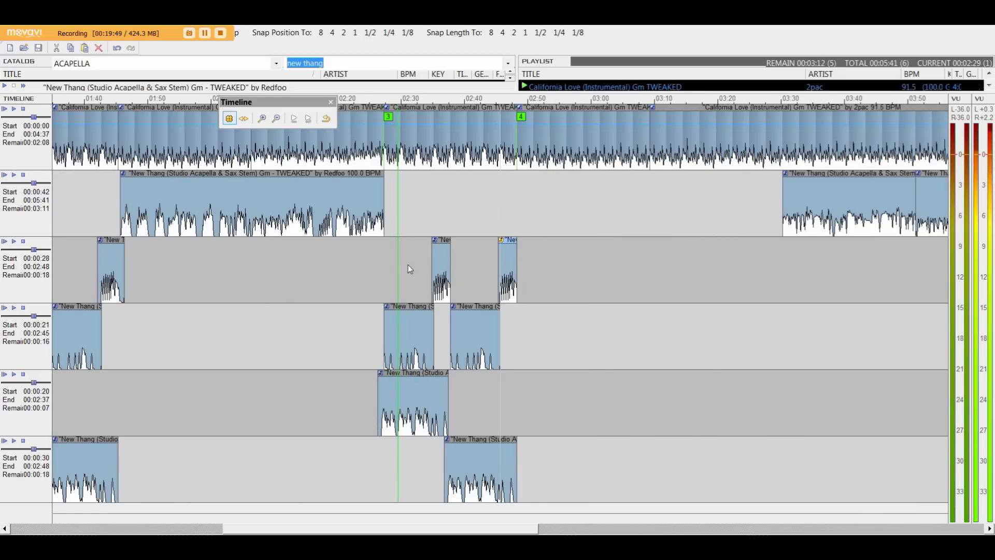
scroll(440, 265, "up", 1)
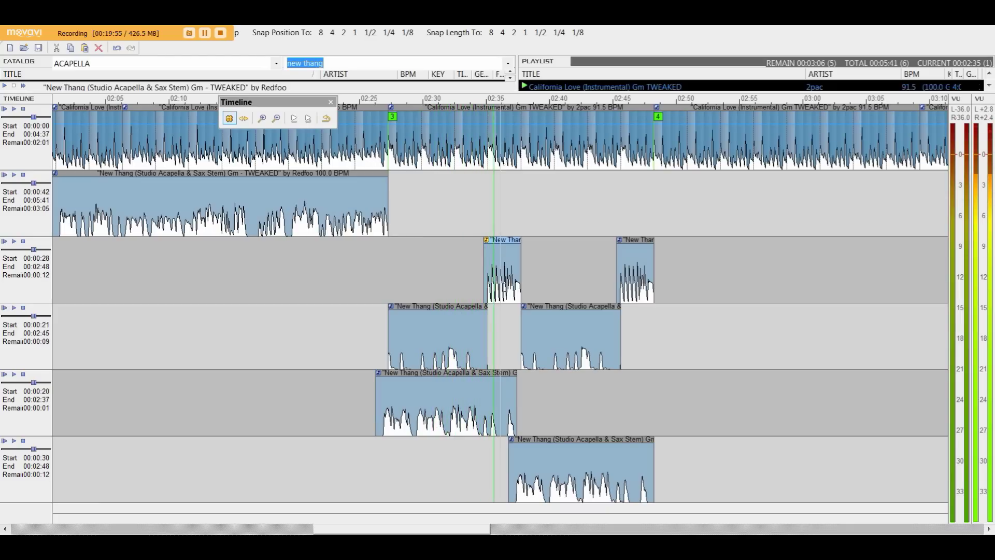
scroll(469, 274, "up", 2)
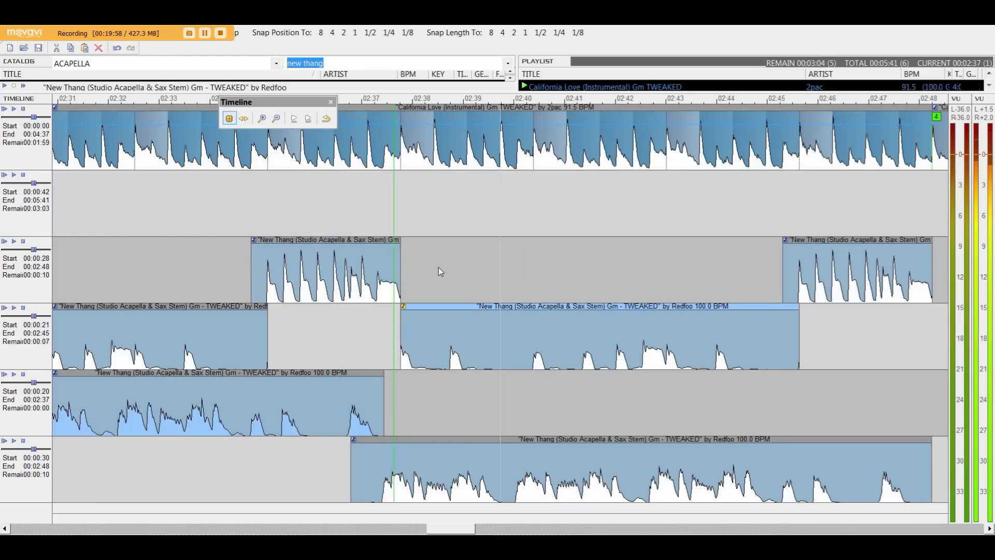
scroll(439, 269, "down", 2)
scroll(555, 288, "down", 3)
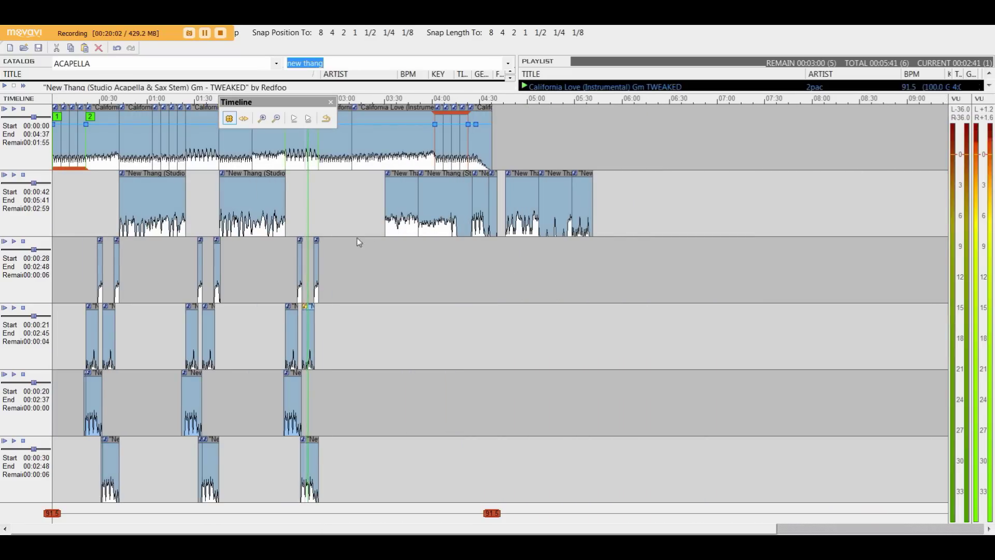
scroll(334, 239, "up", 1)
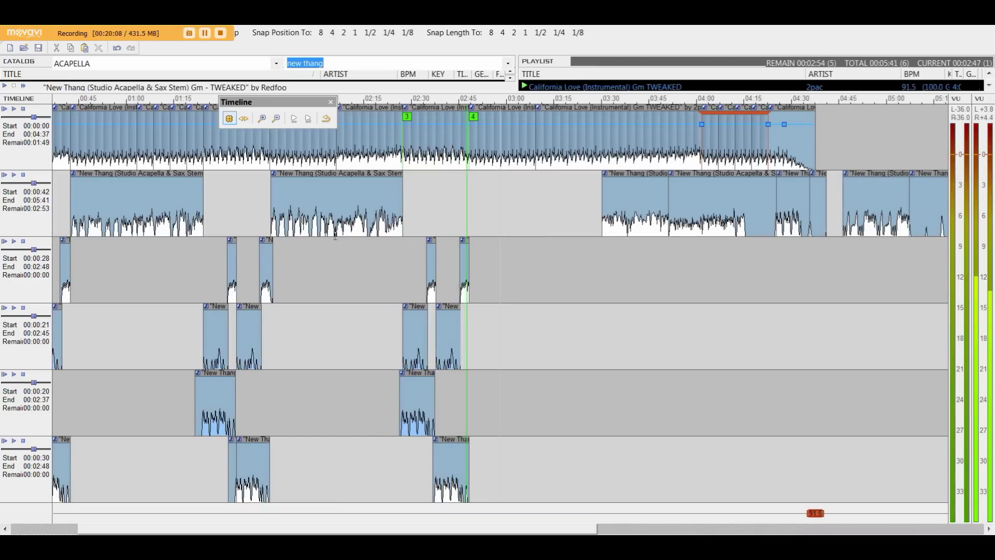
scroll(336, 236, "down", 1)
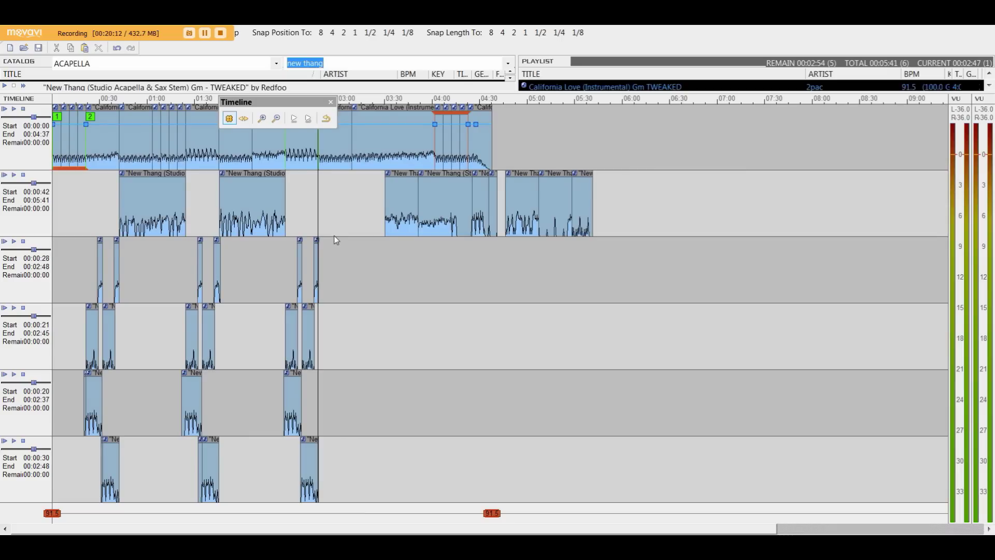
Step: Preview the second-track vocal from about 3:30 and 3:49, and delete the segment that starts at 3:30
scroll(415, 205, "up", 2)
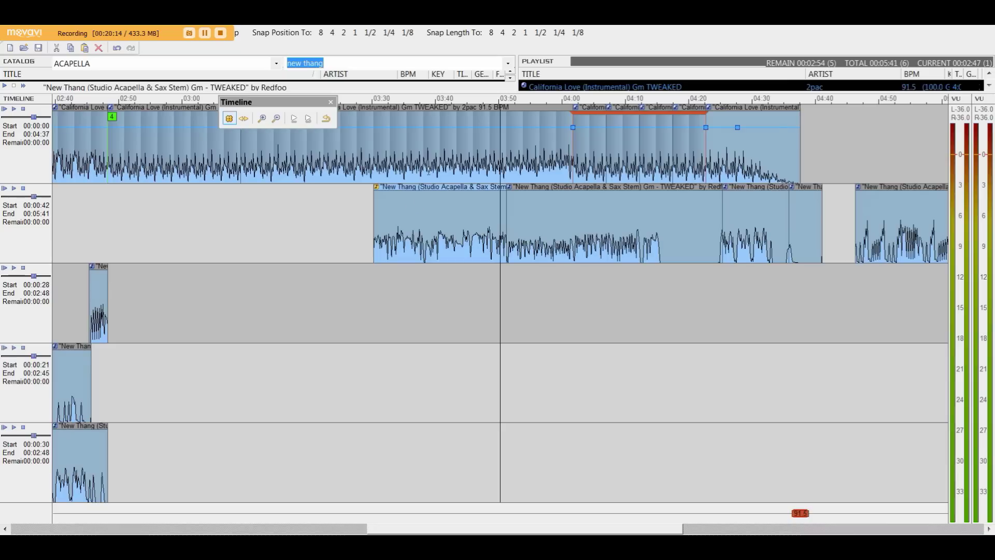
left_click(371, 103)
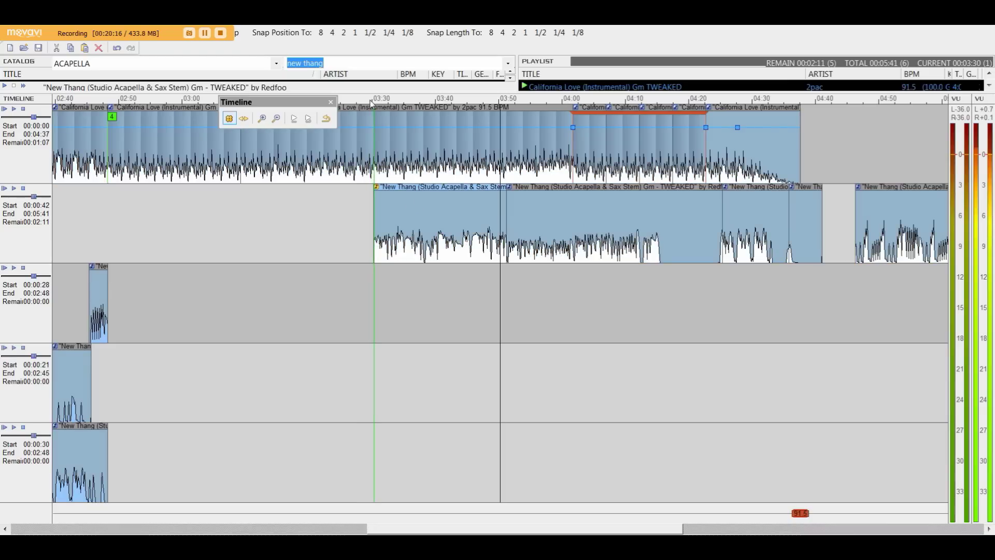
left_click(493, 103)
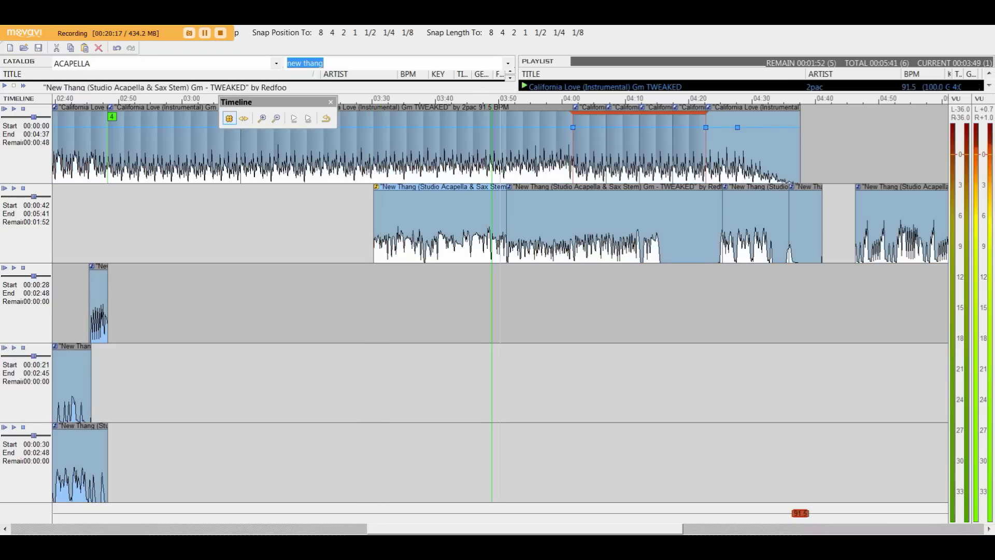
key("Delete")
left_click(457, 230)
scroll(458, 231, "down", 1)
key("space")
Step: Remove the second-track vocal segment that starts at about 3:30 and preview the one starting at about 3:50
left_click(474, 201)
scroll(474, 201, "up", 1)
left_click(605, 203)
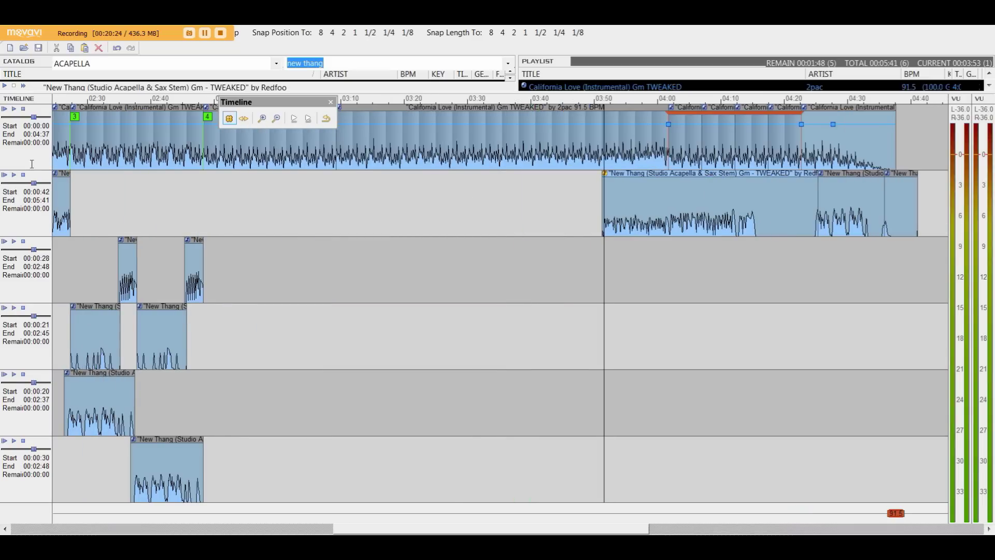
left_click(14, 175)
scroll(600, 203, "down", 1)
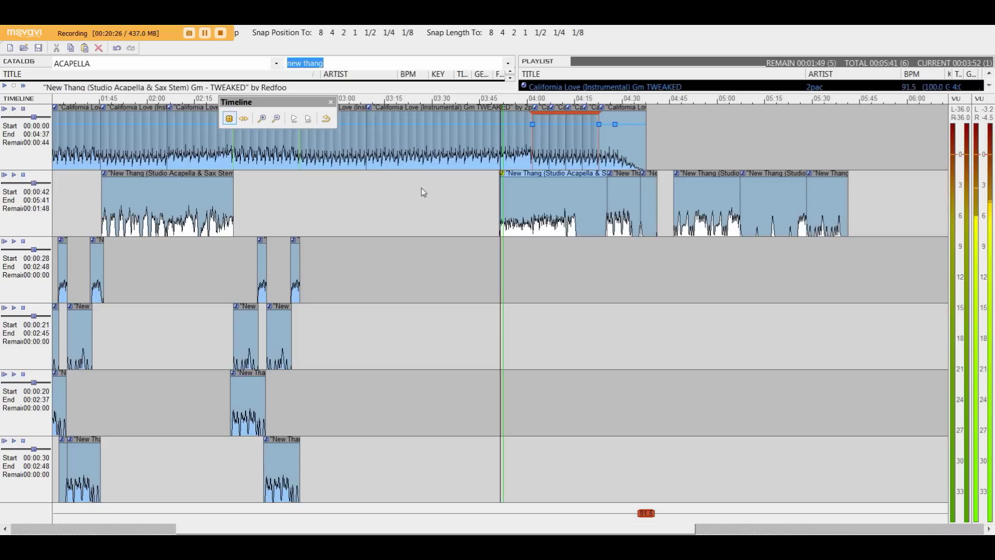
Step: Move the second-track vocal segment from about 3:50 to start at marker 4, and extend its end to about 3:56
left_click_drag(321, 106, 239, 105)
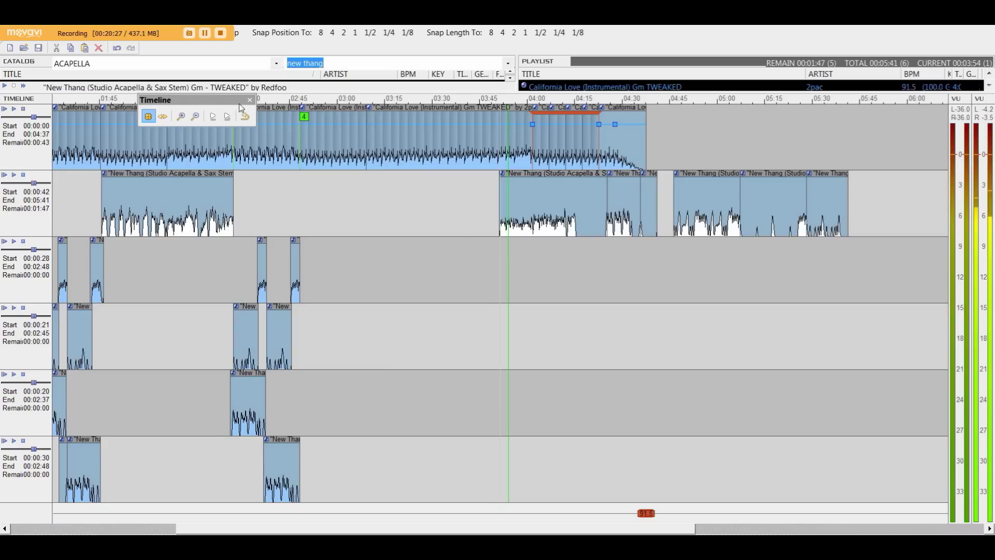
left_click(304, 117)
left_click(345, 135)
scroll(426, 179, "up", 1)
scroll(469, 194, "down", 1)
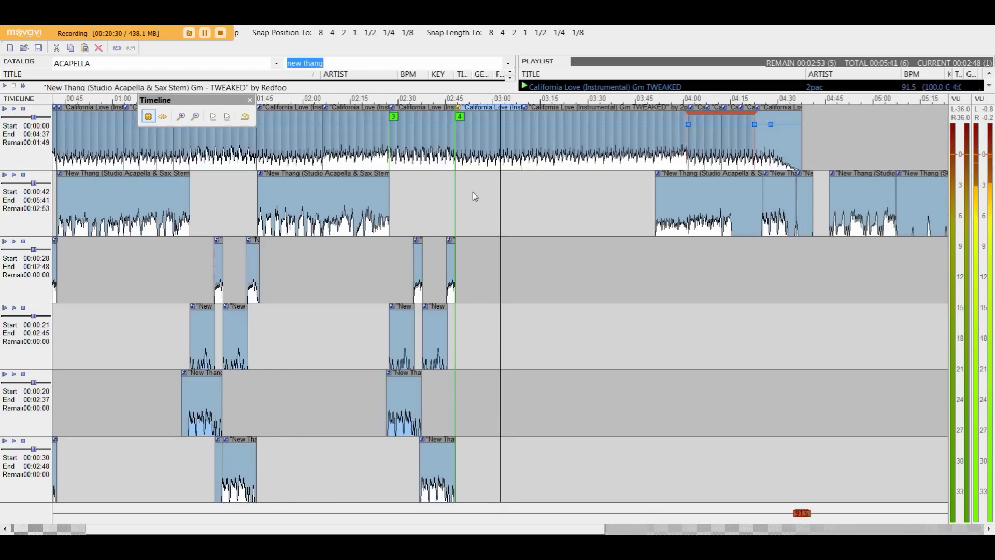
mouse_move(670, 172)
left_mouse_down()
mouse_move(471, 175)
mouse_move(517, 176)
left_mouse_up()
scroll(471, 176, "up", 2)
scroll(453, 101, "down", 3)
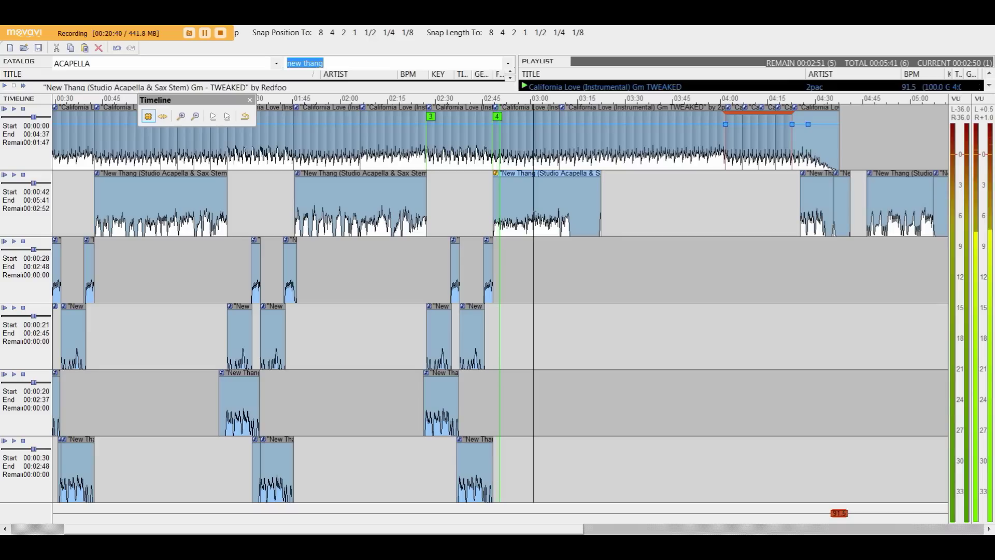
key("space")
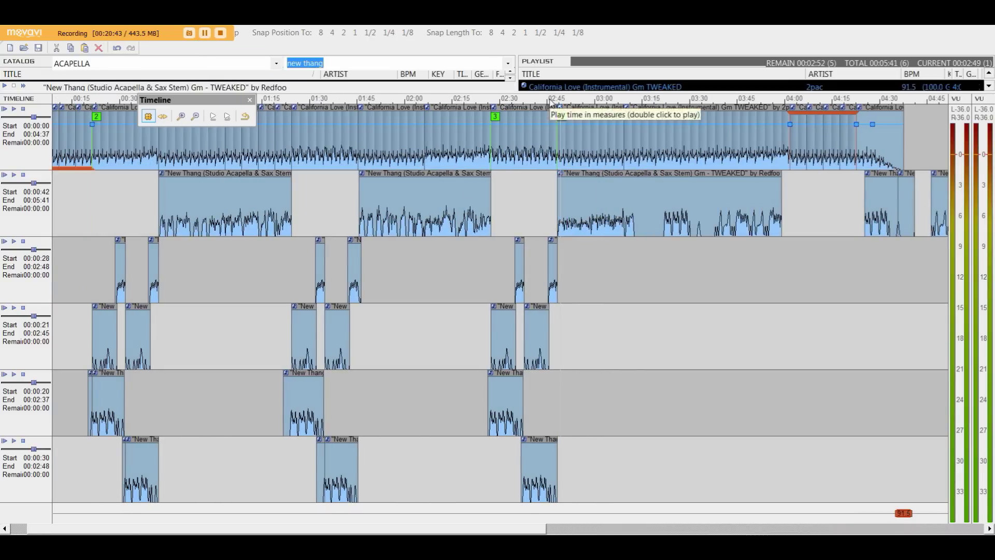
Step: Play back the vocal entry at marker 4 from about 2:47 and compare its layout with the earlier sections
left_click(551, 101)
scroll(547, 170, "up", 3)
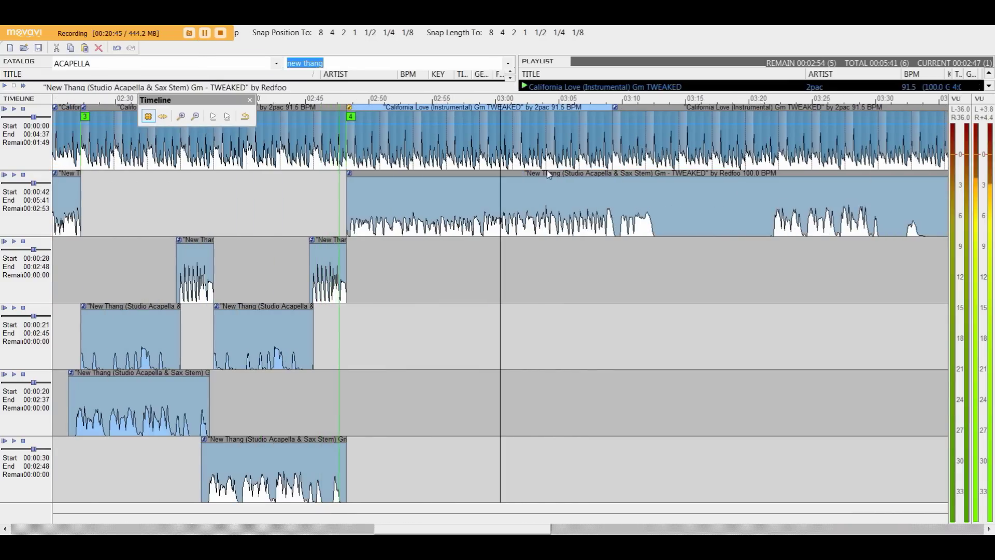
scroll(547, 170, "down", 2)
scroll(546, 167, "down", 2)
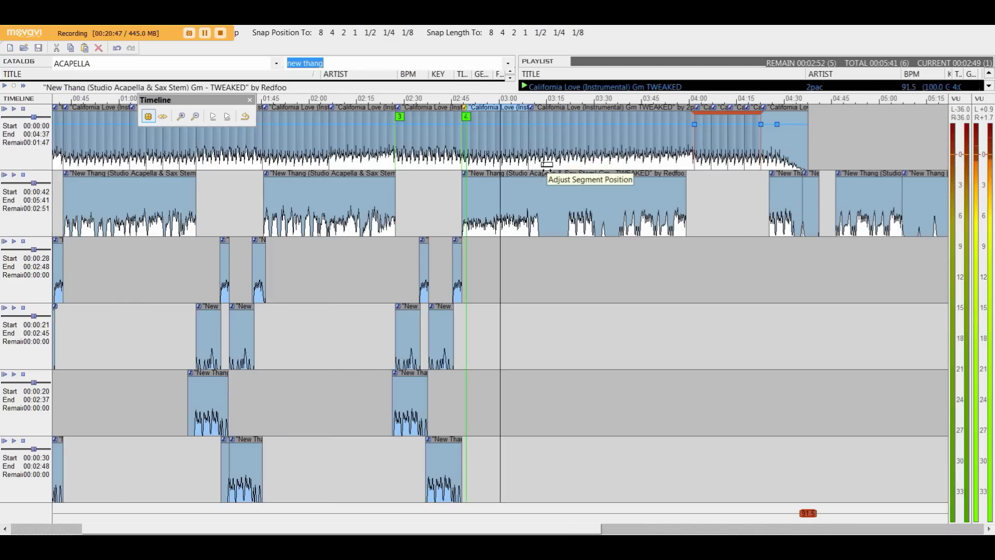
scroll(546, 167, "down", 2)
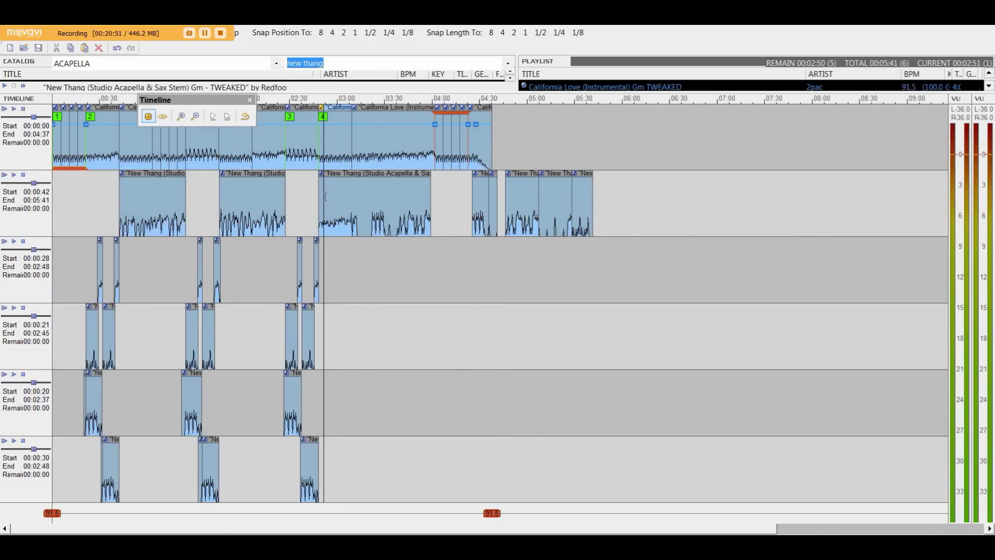
scroll(326, 197, "up", 4)
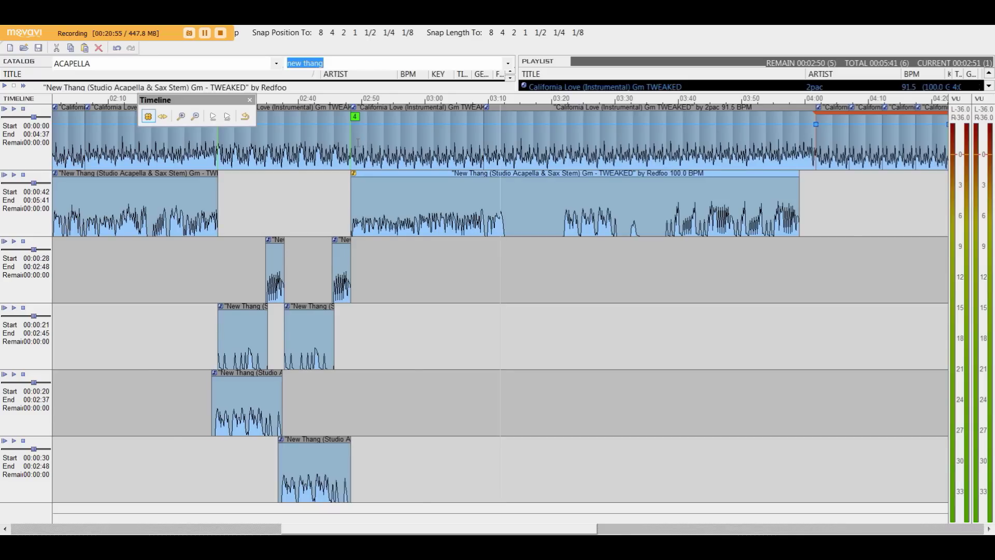
scroll(357, 141, "down", 3)
scroll(155, 132, "up", 2)
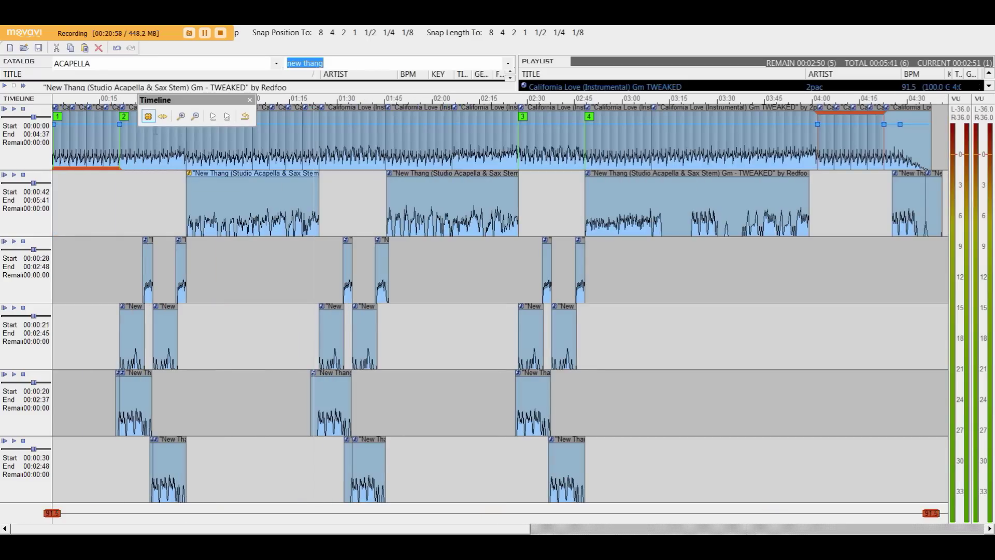
Step: Compare by ear how the instrumental sounds at marker 2 and at marker 4, moving the floating Timeline toolbar aside
left_click_drag(165, 100, 92, 215)
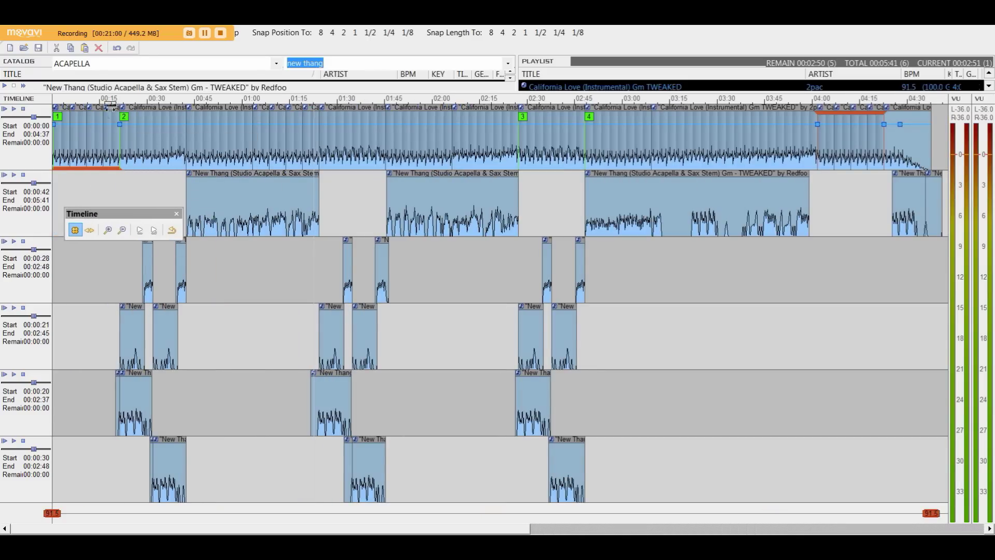
left_click(13, 109)
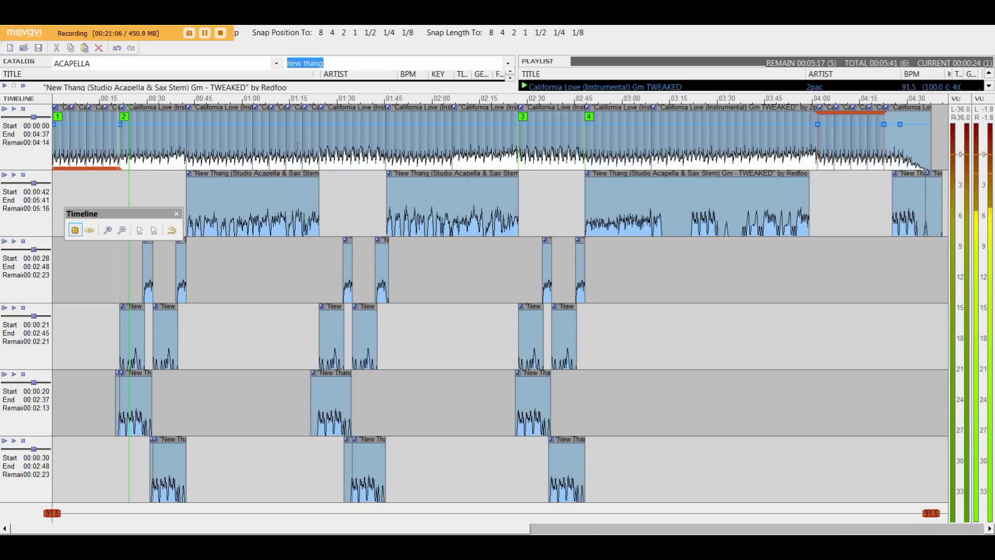
key("space")
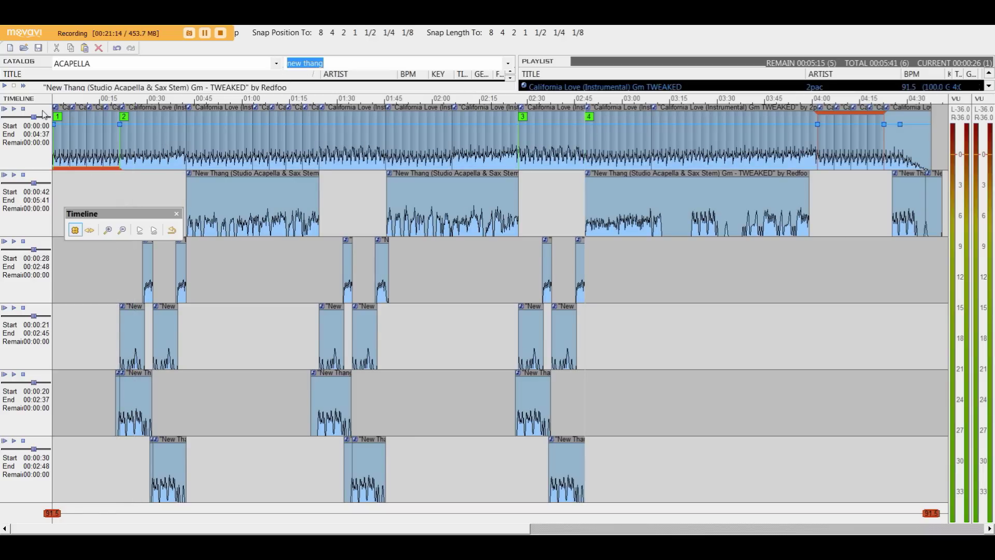
left_click(15, 111)
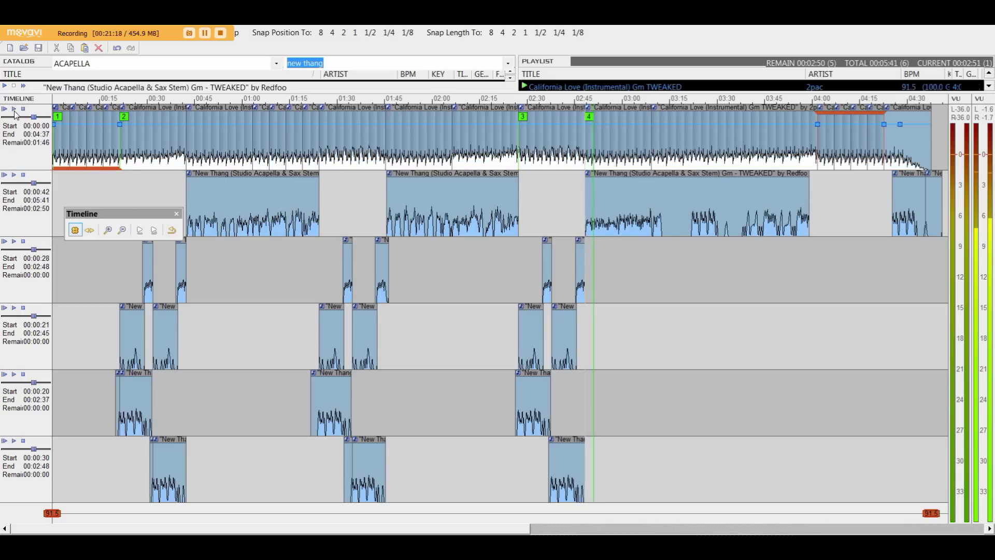
key("space")
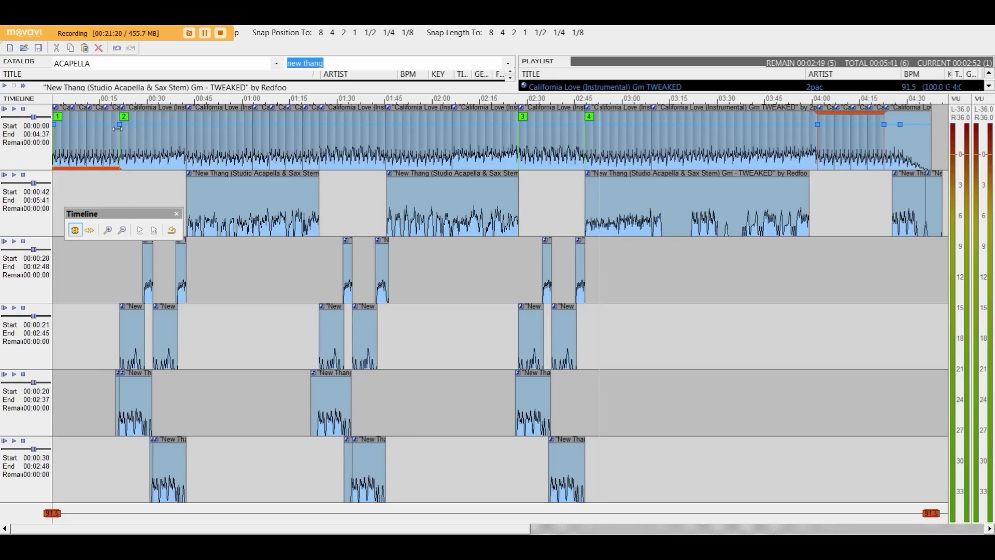
left_click(14, 110)
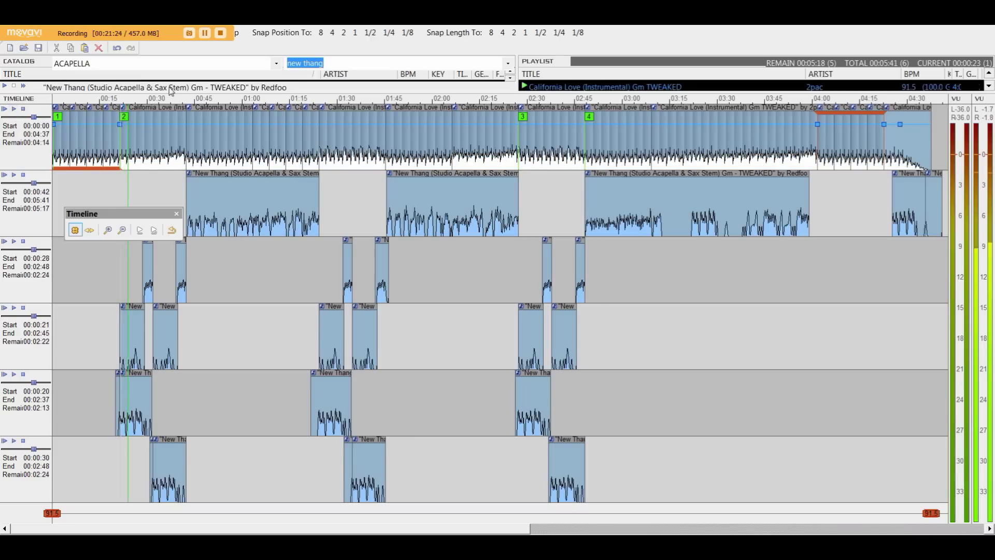
key("space")
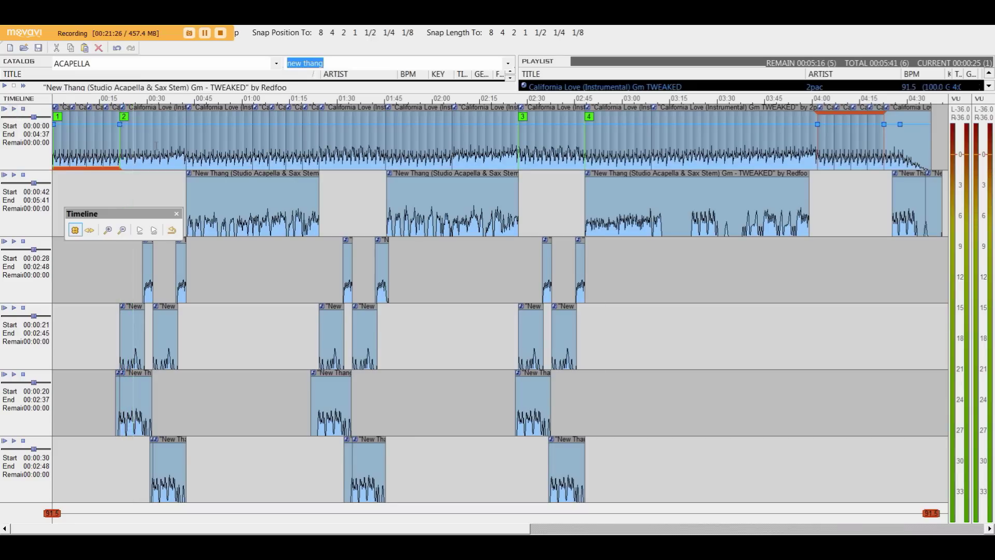
Step: Split the instrumental segment that starts at marker 2 at about 0:31
left_click(161, 148)
key("Up")
left_click(252, 141)
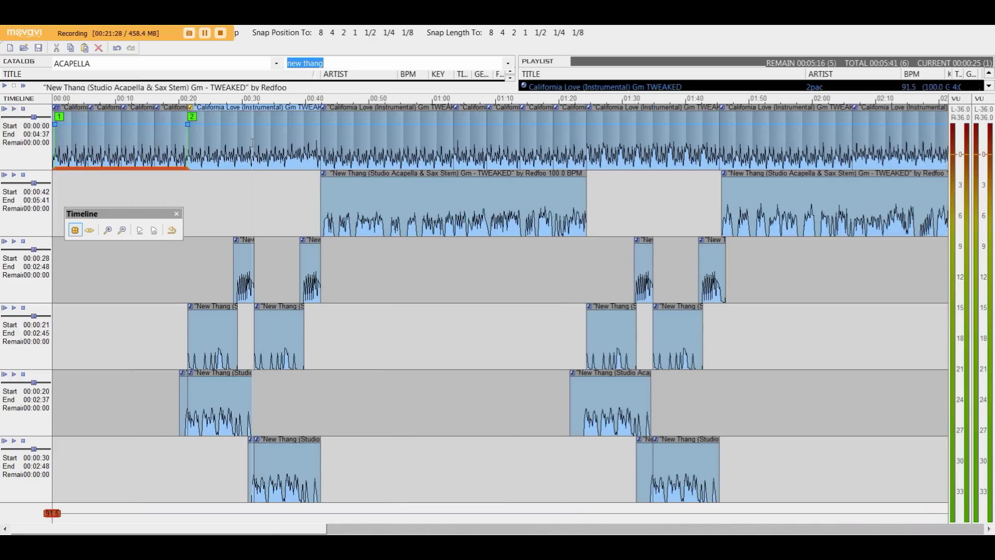
left_click(256, 136)
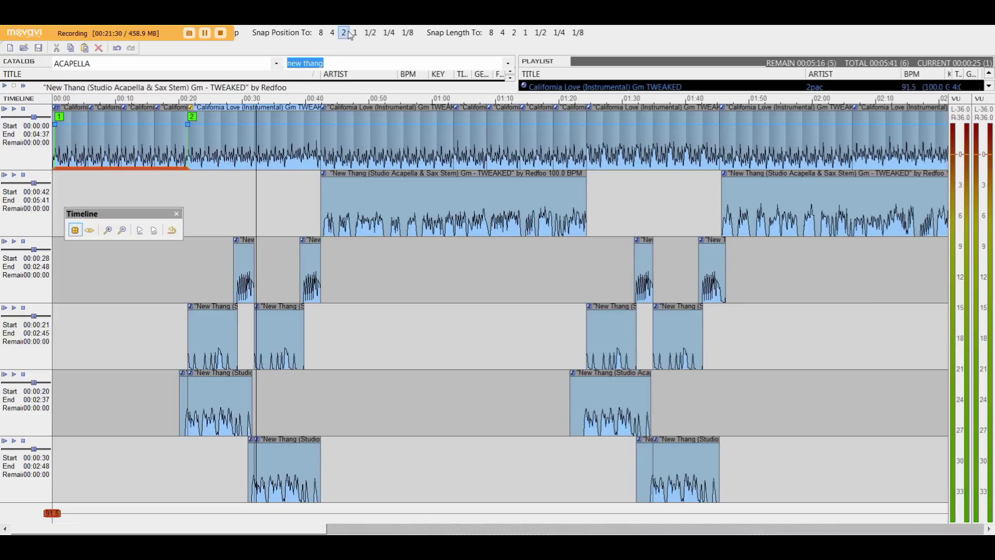
key("ctrl+t")
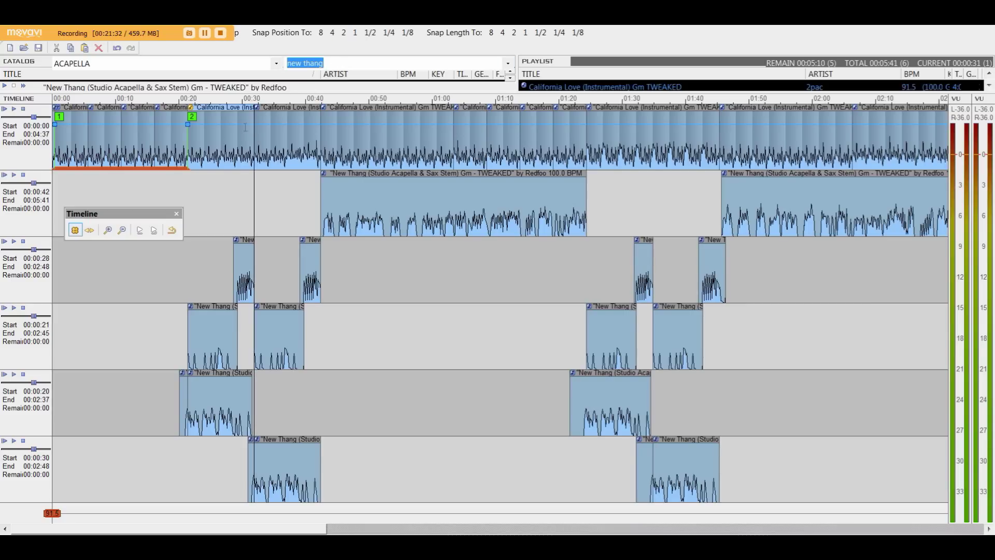
Step: Insert a copy of the instrumental segment between marker 2 and 0:31 at marker 4 on the first track
scroll(238, 127, "down", 5)
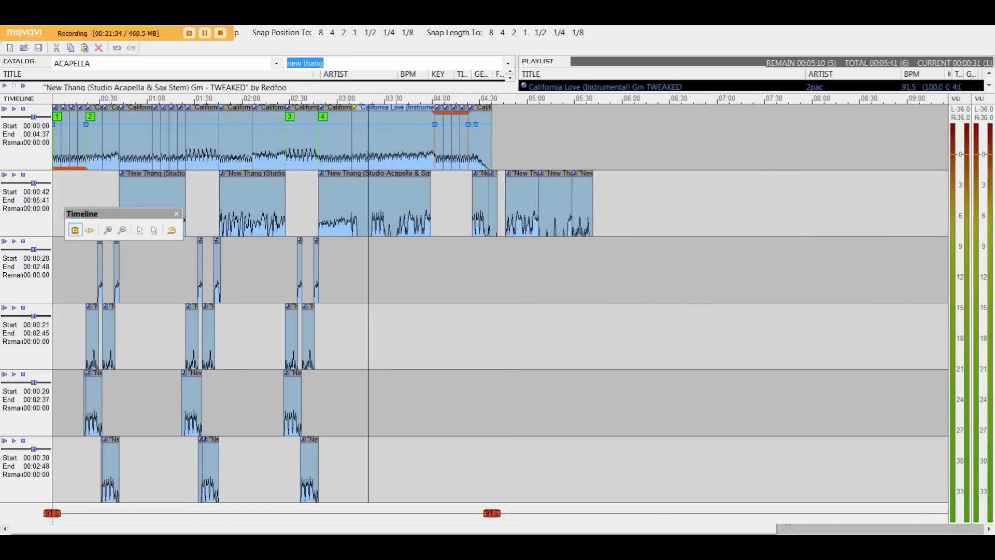
key("ctrl+z")
key("ctrl+z")
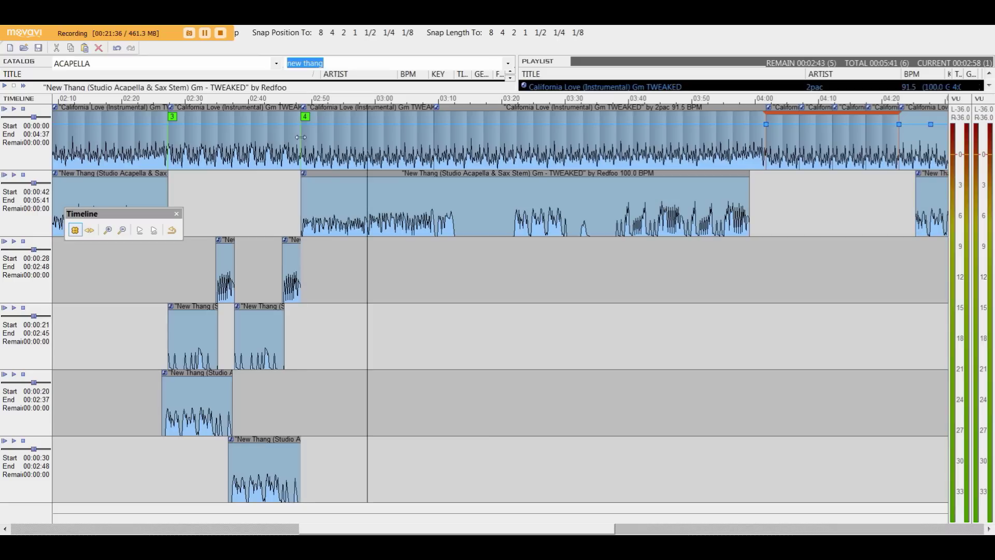
Step: Play back the vocal over the newly inserted instrumental part from marker 4 to about 2:59
key("space")
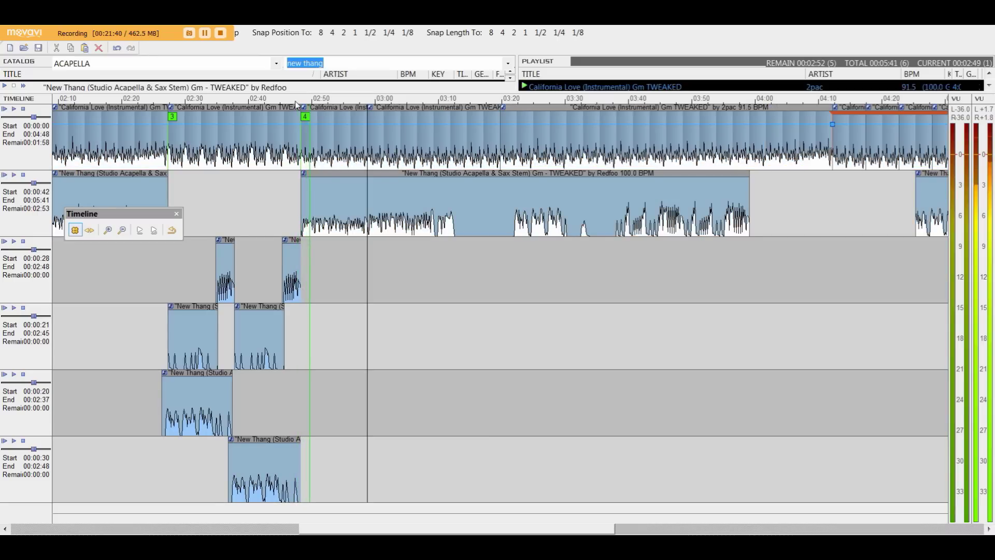
key("Down")
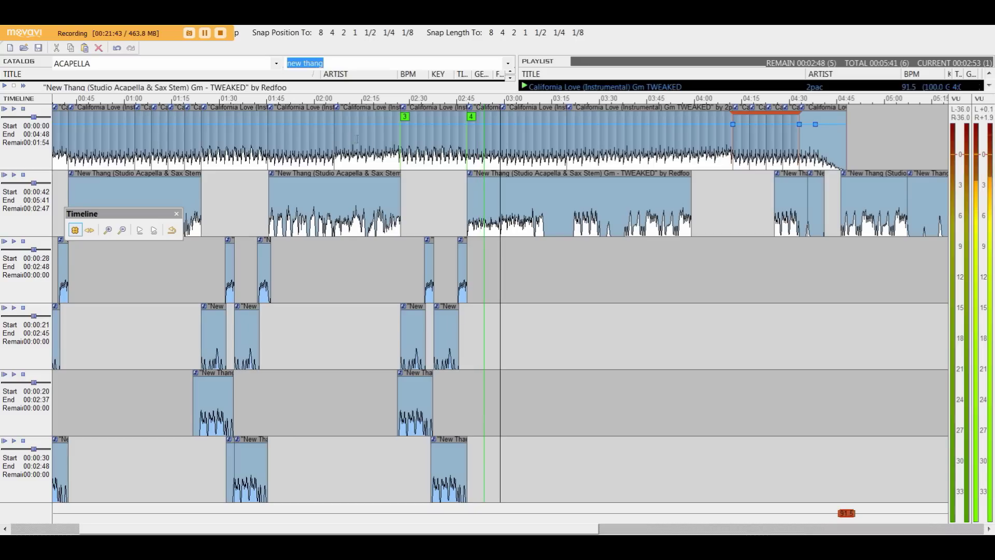
key("Up")
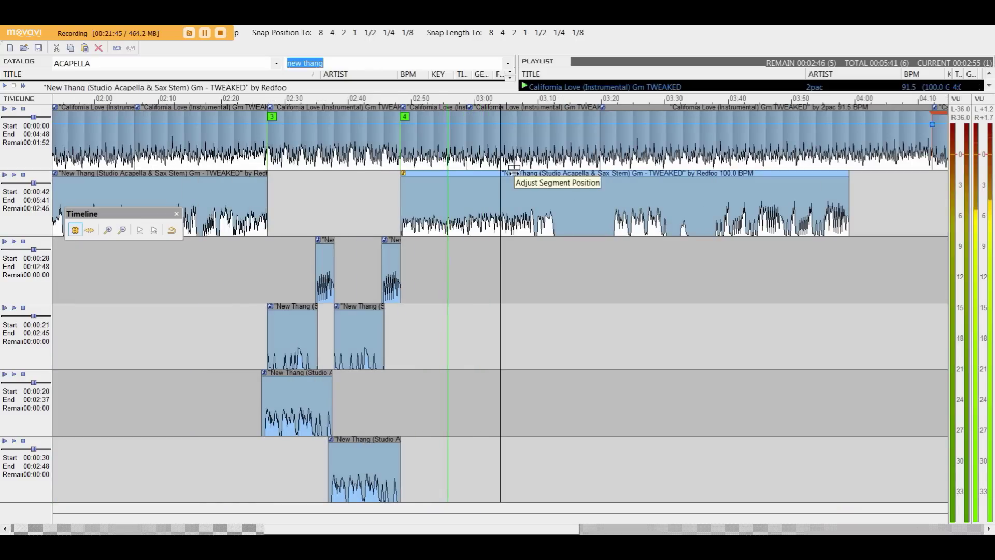
key("Down")
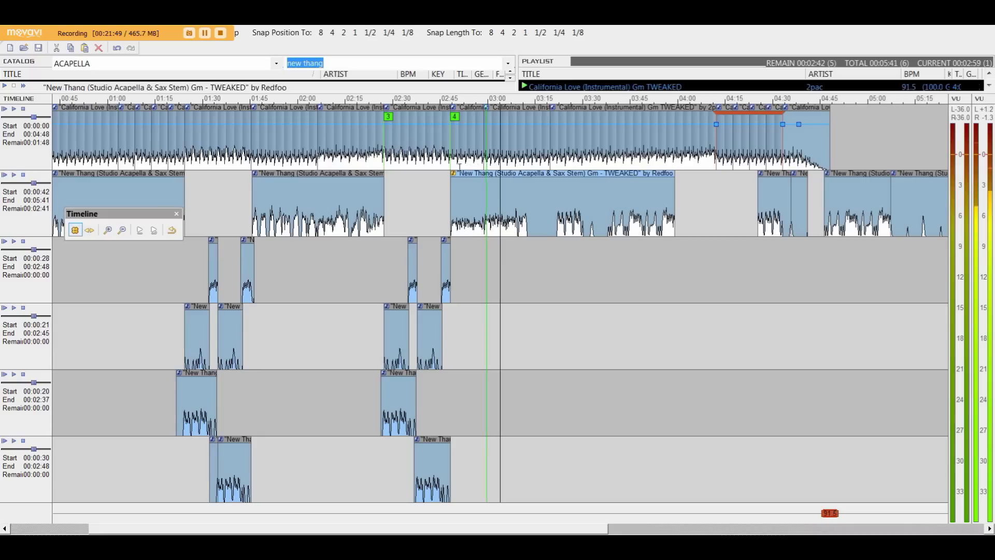
key("space")
Step: Preview the instrumental section from about 2:06, before marker 3
left_click(315, 132)
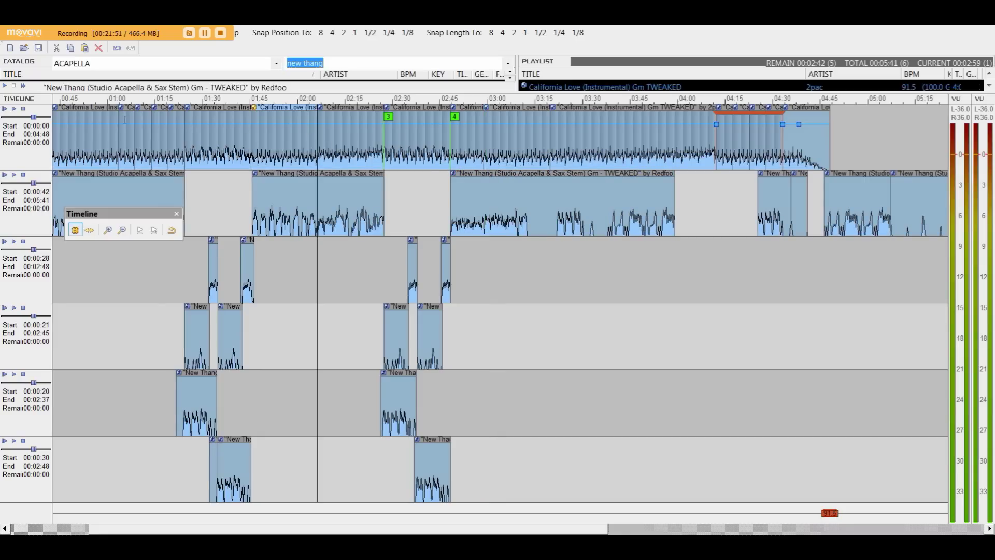
left_click(15, 109)
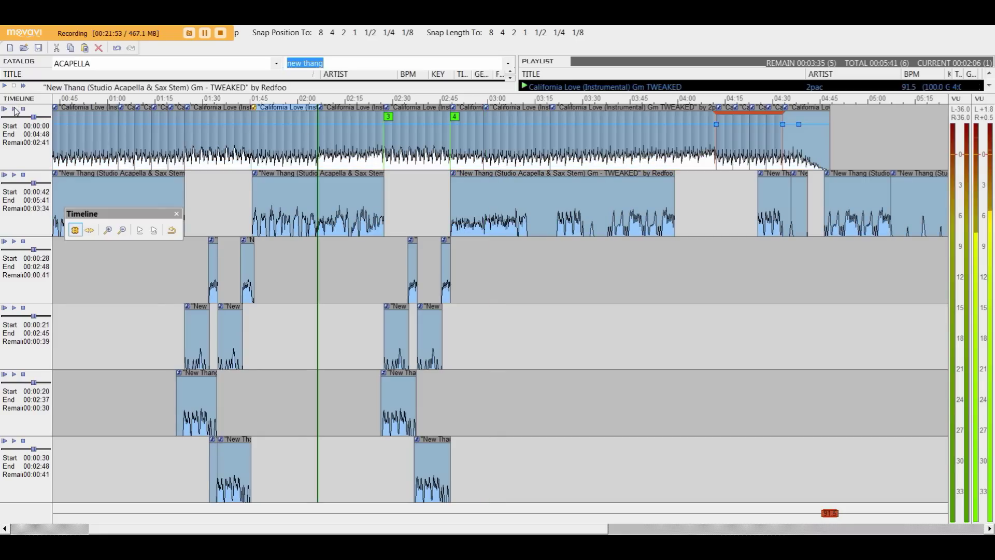
key("space")
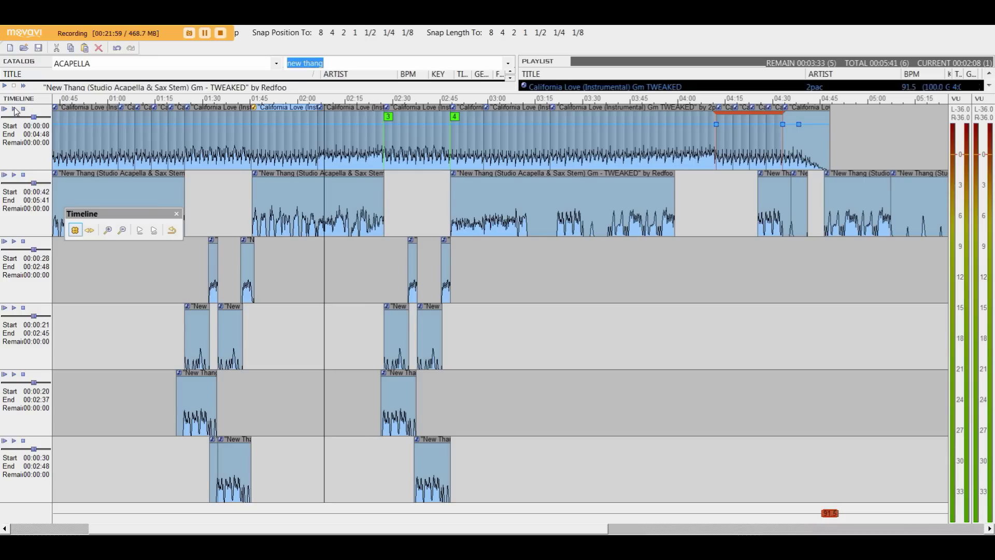
left_click(15, 109)
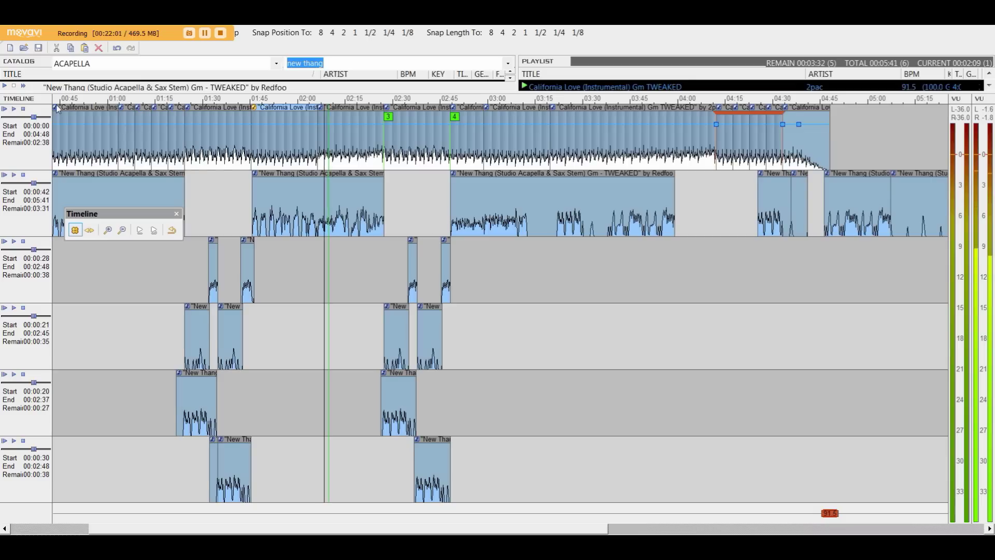
key("space")
Step: Insert a copy of the instrumental segment that starts at about 2:06 at 2:58, behind the inserted part at marker 4
left_click(341, 121)
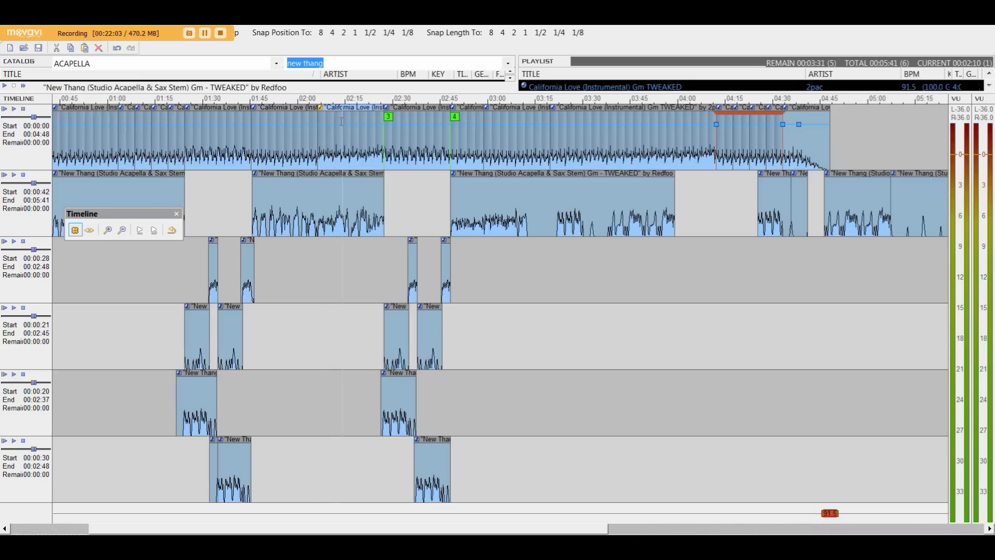
left_click_drag(342, 120, 551, 121)
scroll(529, 300, "up", 1)
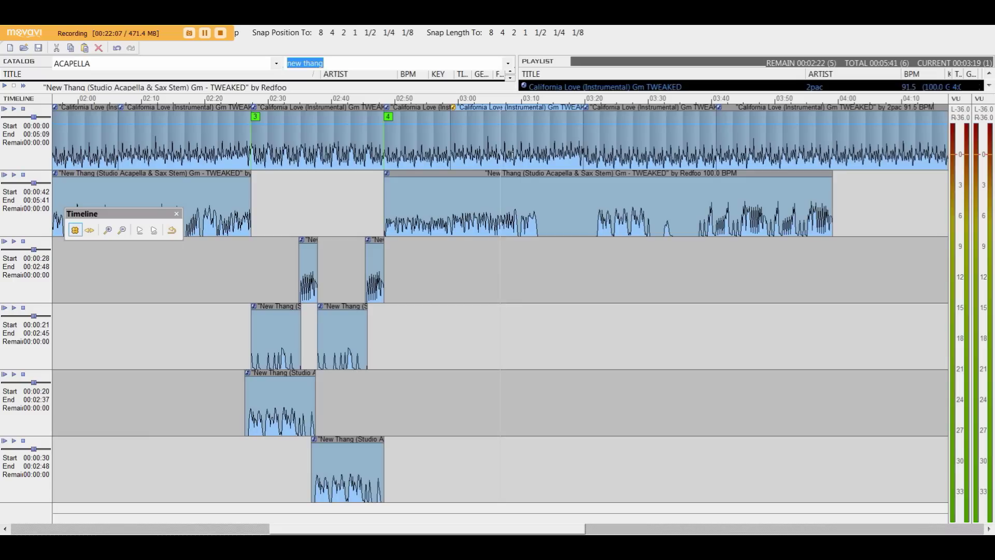
Step: Reduce the instrumental copy at 2:58 to two segments of about 5 seconds ending at 3:09, and play from marker 4
left_click_drag(497, 133, 525, 140)
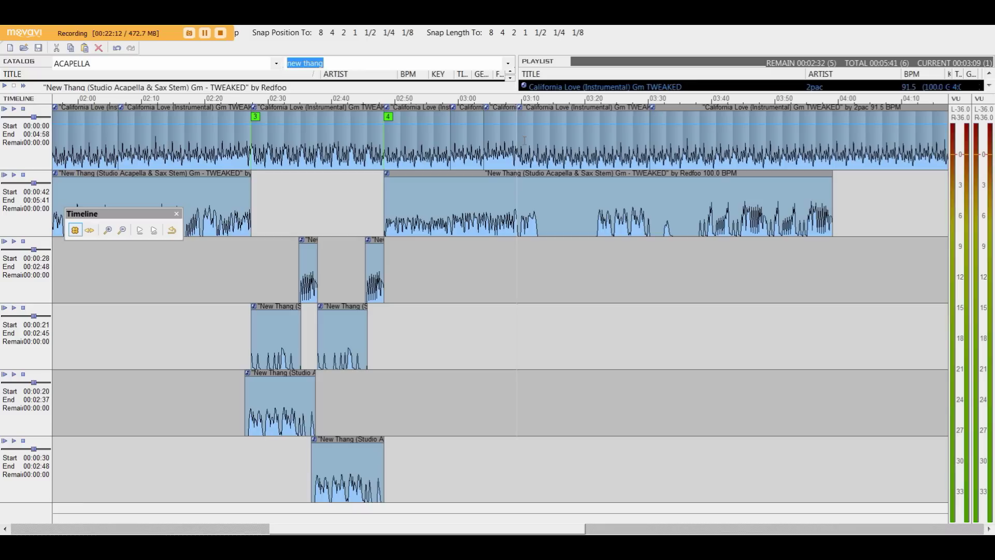
left_click(375, 100)
scroll(418, 135, "up", 2)
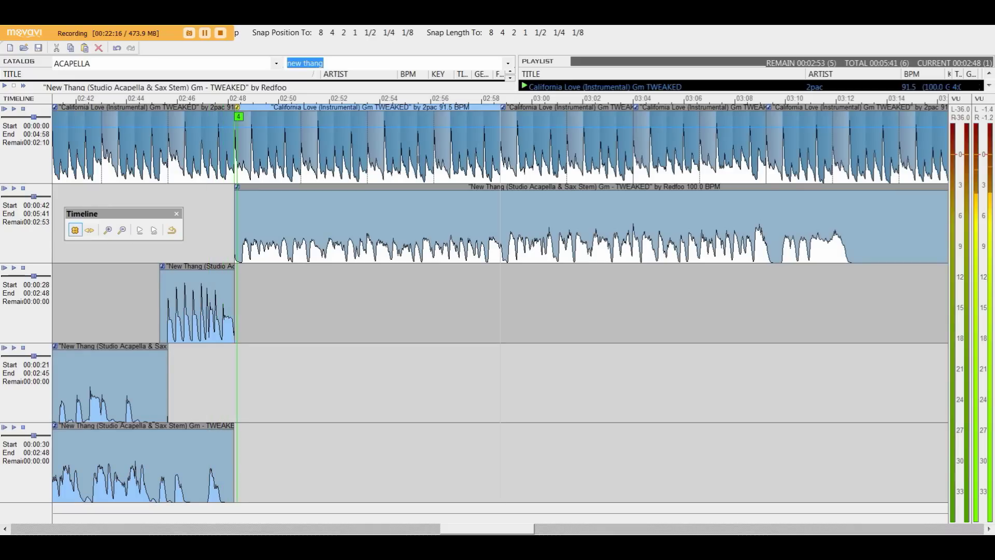
Step: Play back the vocal over the instrumental behind marker 4 as far as about 3:09
scroll(418, 155, "down", 2)
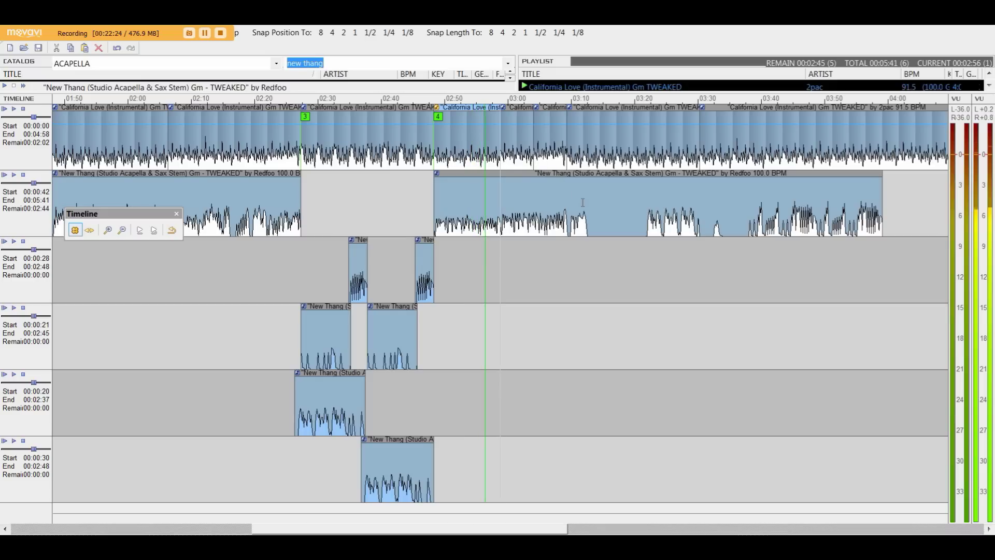
scroll(592, 206, "up", 1)
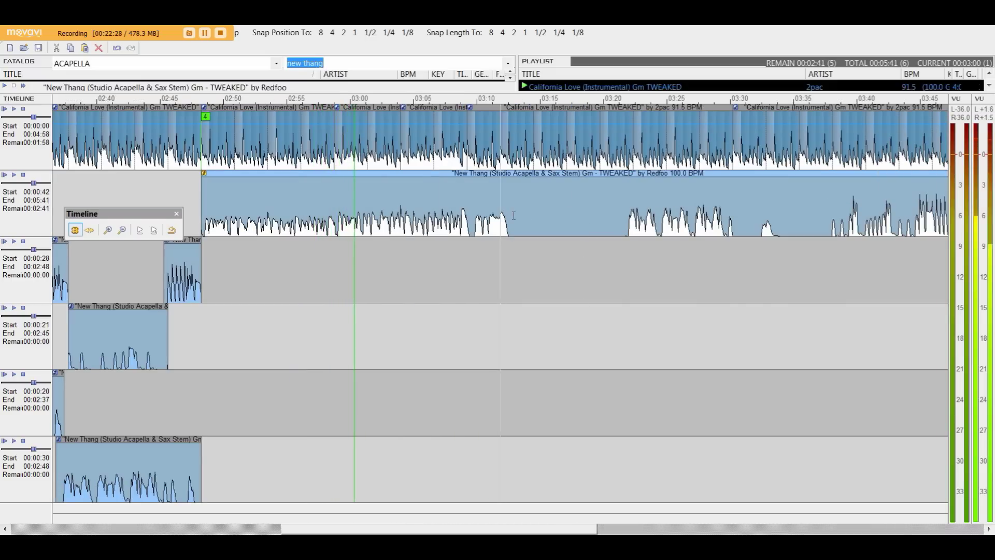
scroll(514, 215, "down", 1)
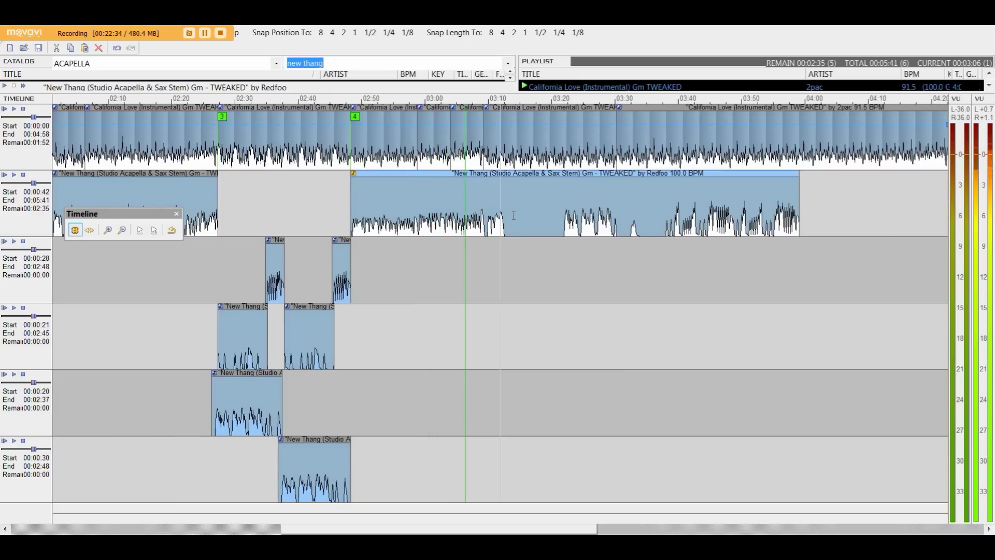
scroll(514, 216, "up", 2)
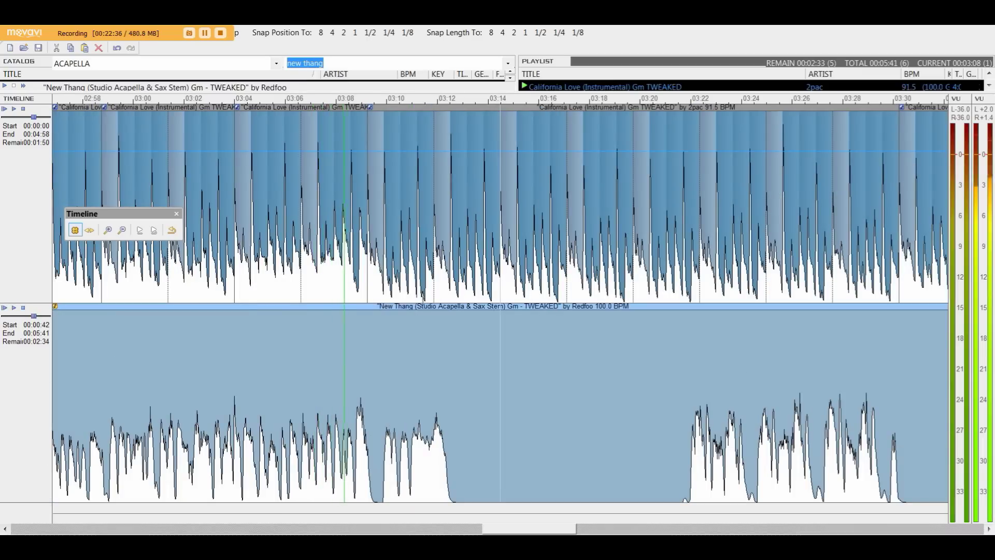
key("space")
Step: Split the second-track vocal without snapping in the pause just after 3:09, and delete all vocal segments behind the split
scroll(380, 315, "down", 2)
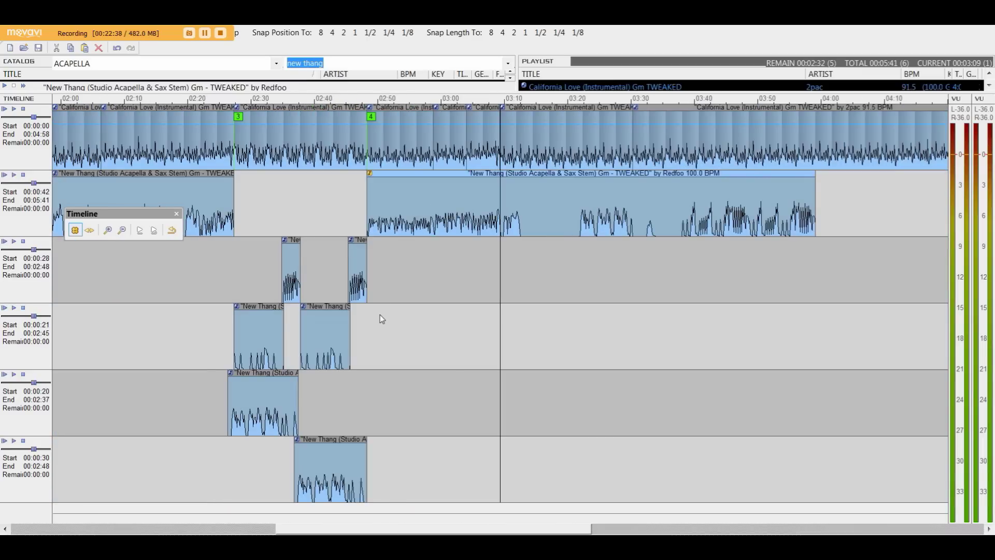
scroll(524, 276, "up", 2)
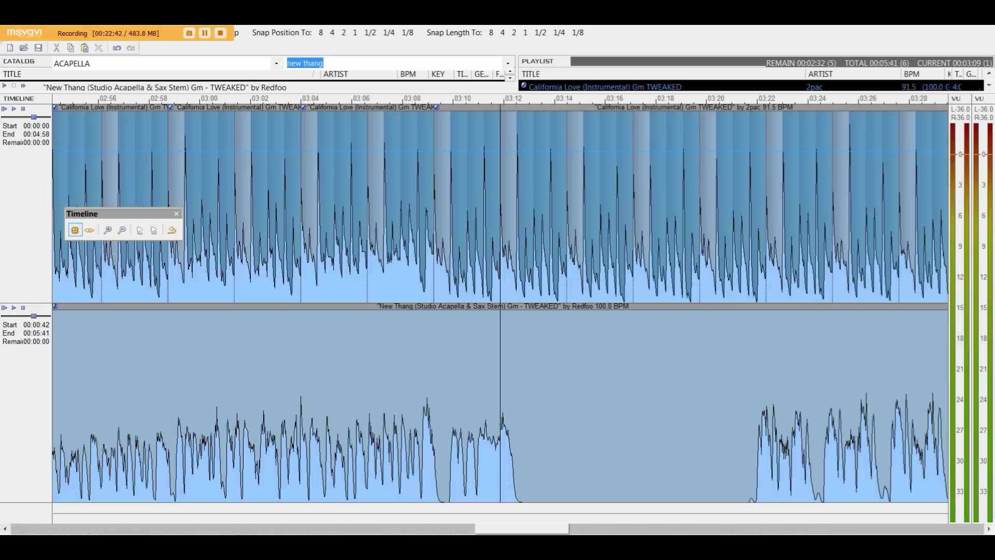
left_click(434, 333)
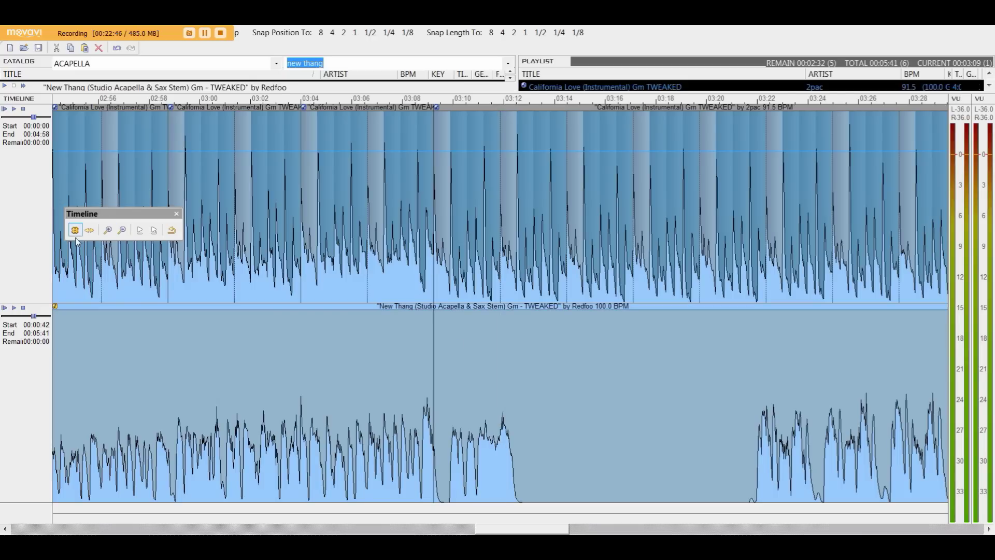
left_click(446, 446)
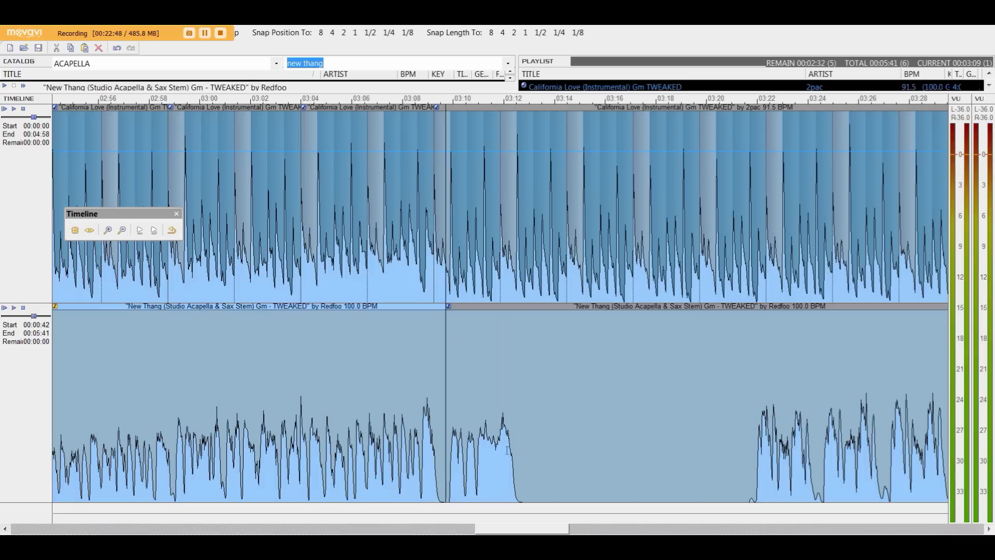
scroll(466, 391, "down", 3)
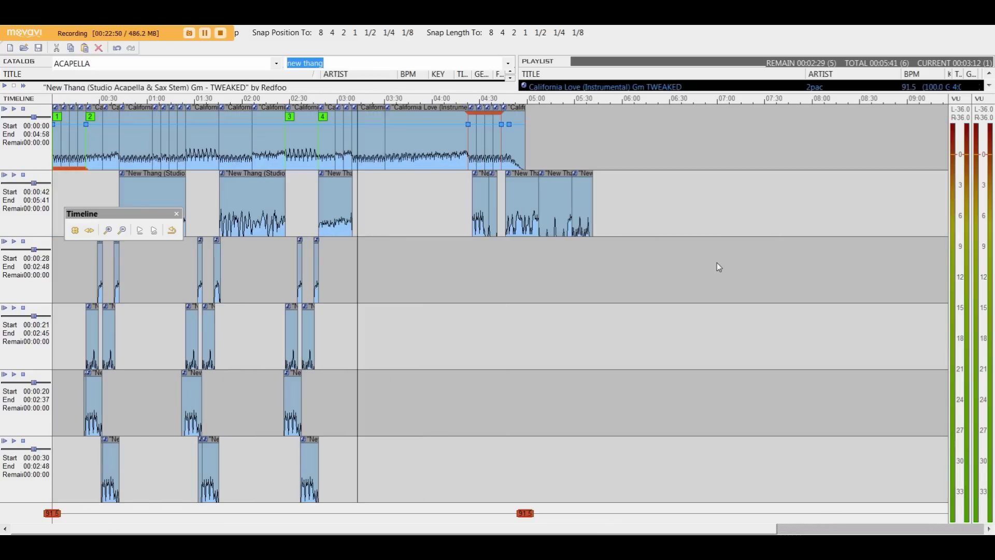
left_click(150, 318)
scroll(197, 254, "up", 1)
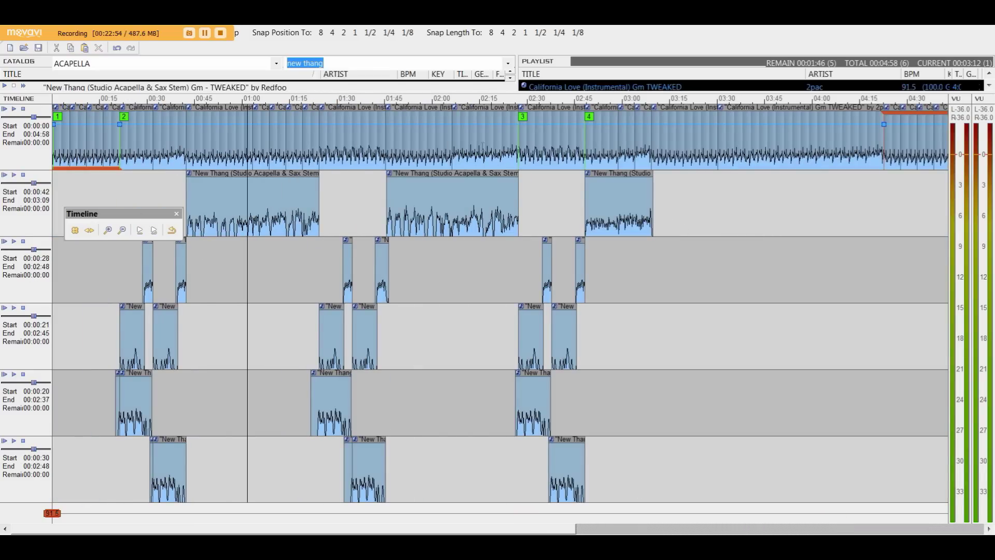
Step: Turn snapping back on, insert a copied instrumental section from 3:09 to 3:30, and play from 3:09
left_click(545, 176)
scroll(433, 175, "down", 1)
left_click(360, 198)
scroll(360, 198, "up", 2)
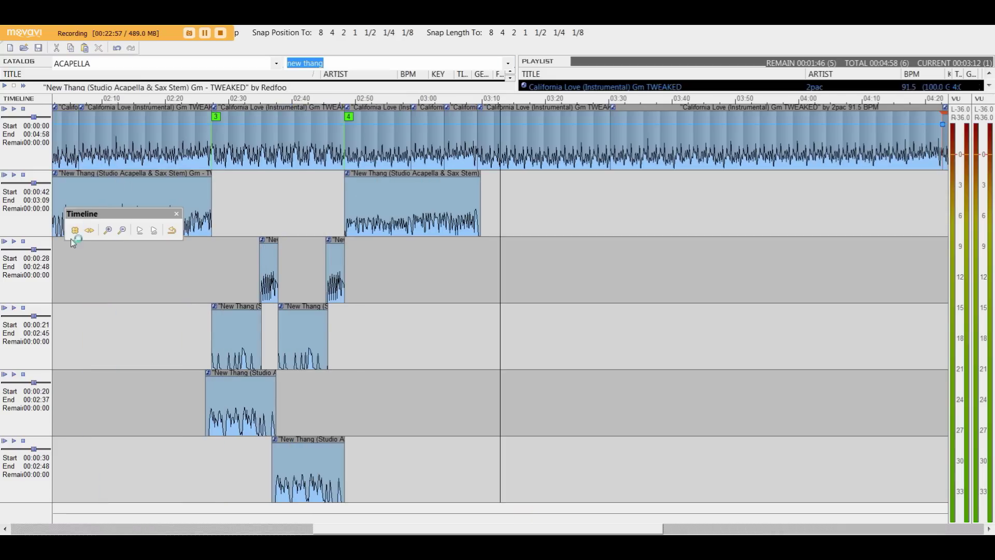
left_click(480, 107)
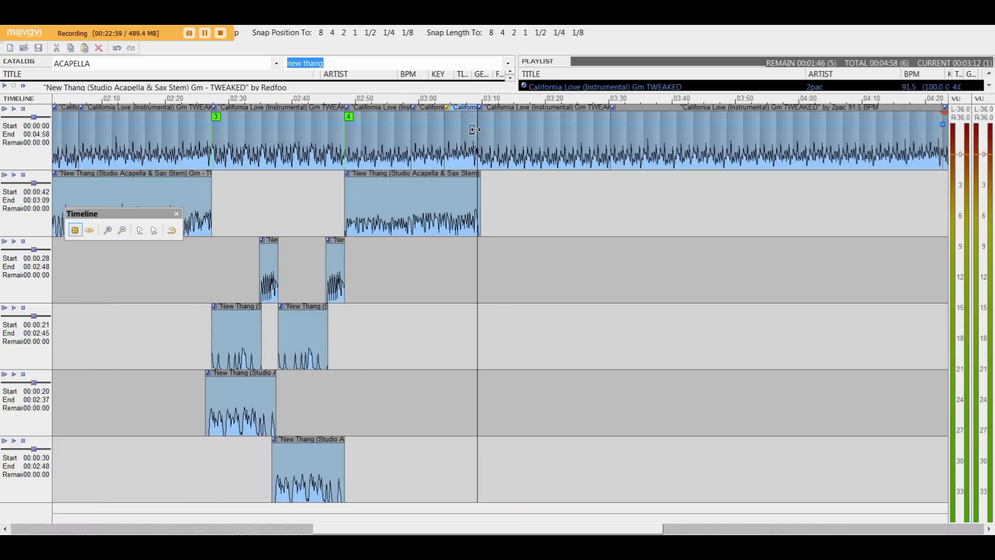
left_click(468, 101)
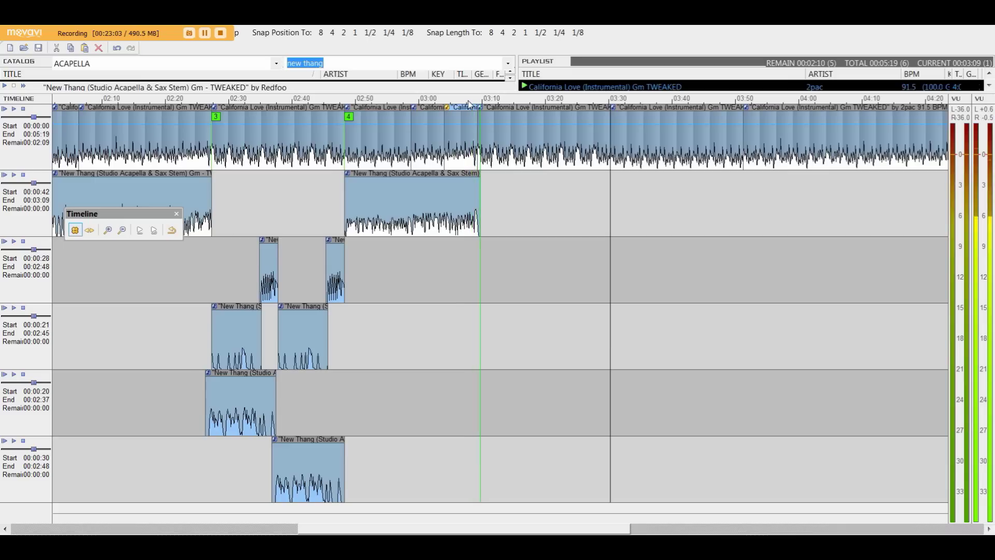
Step: Copy the fifth-track vocal phrase that begins at marker 3 and paste it at 3:09 on the same track
scroll(468, 100, "down", 3)
scroll(304, 270, "up", 3)
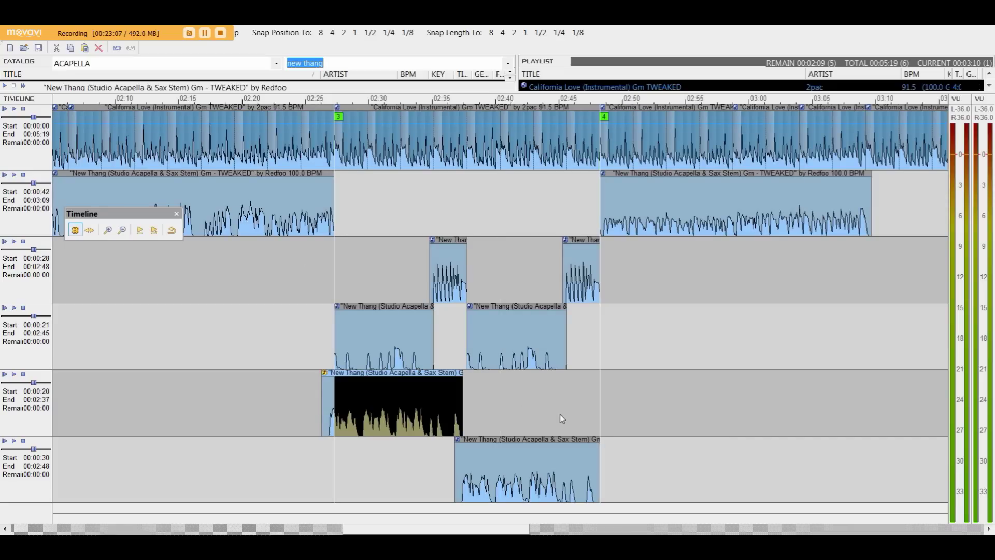
scroll(560, 415, "down", 2)
left_click_drag(643, 199, 631, 150)
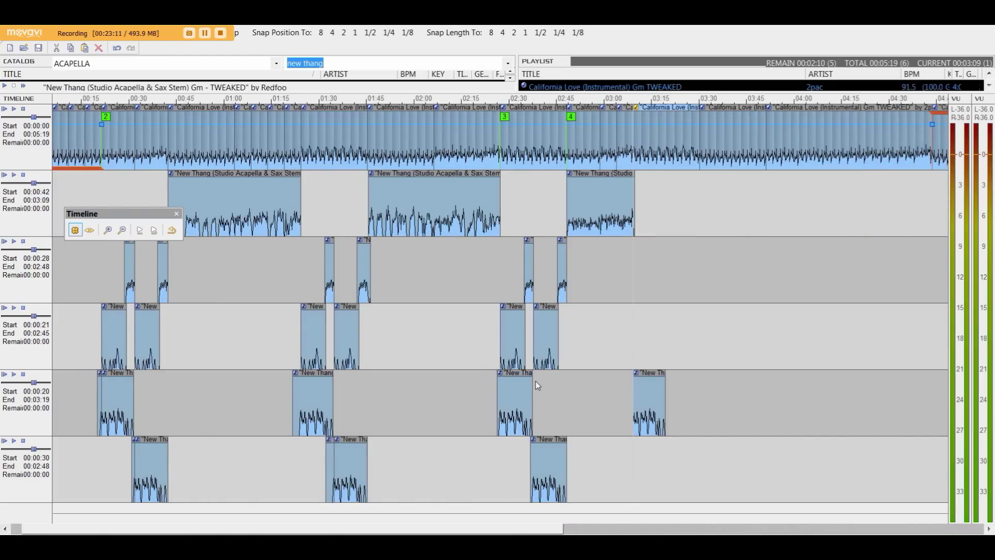
Step: Copy the sixth-track vocal phrase that ends at marker 4 and paste it at about 3:19 on the same track
scroll(536, 381, "up", 3)
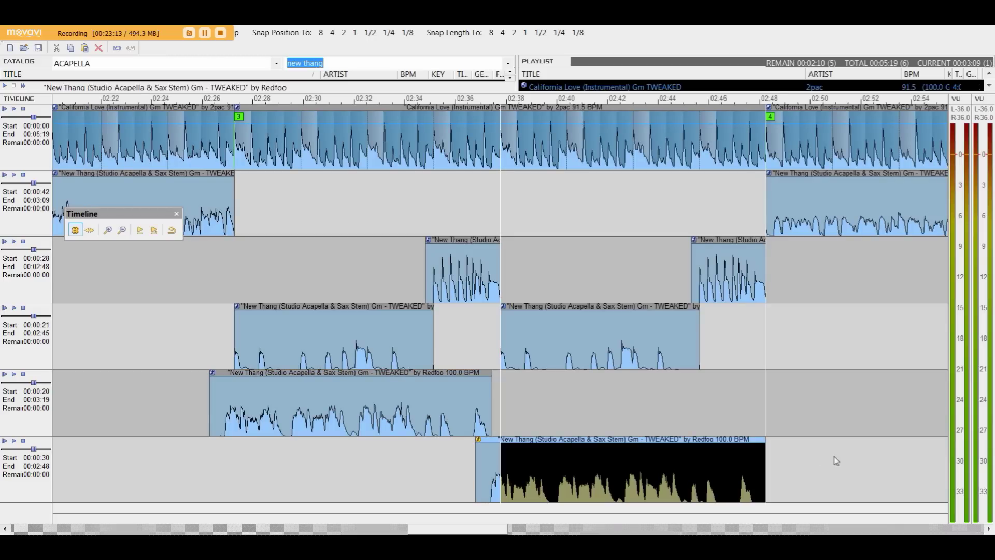
scroll(791, 460, "down", 2)
scroll(760, 191, "up", 2)
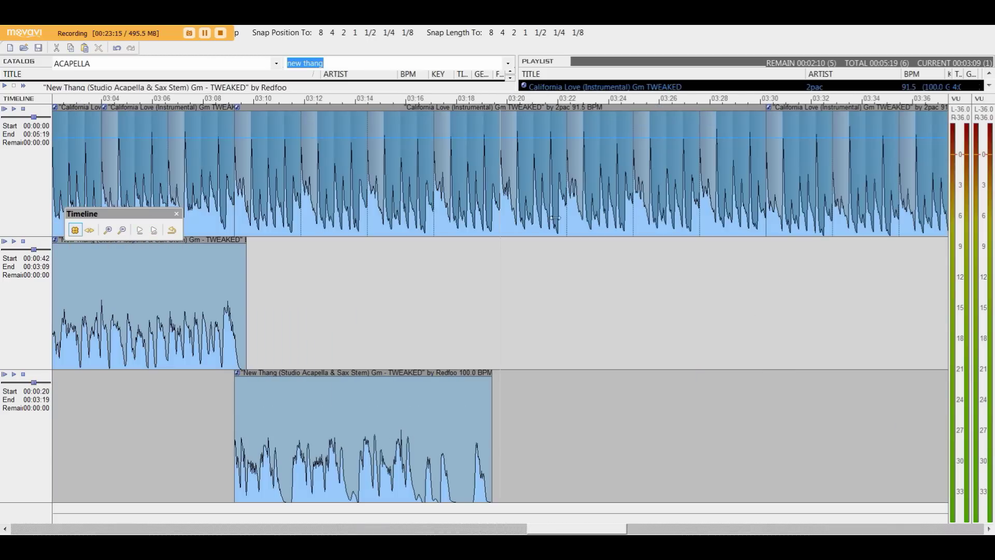
scroll(519, 219, "down", 1)
Step: Copy the two fourth-track segments between markers 3 and 4 and paste them at 3:09 on the same track
scroll(488, 272, "down", 3)
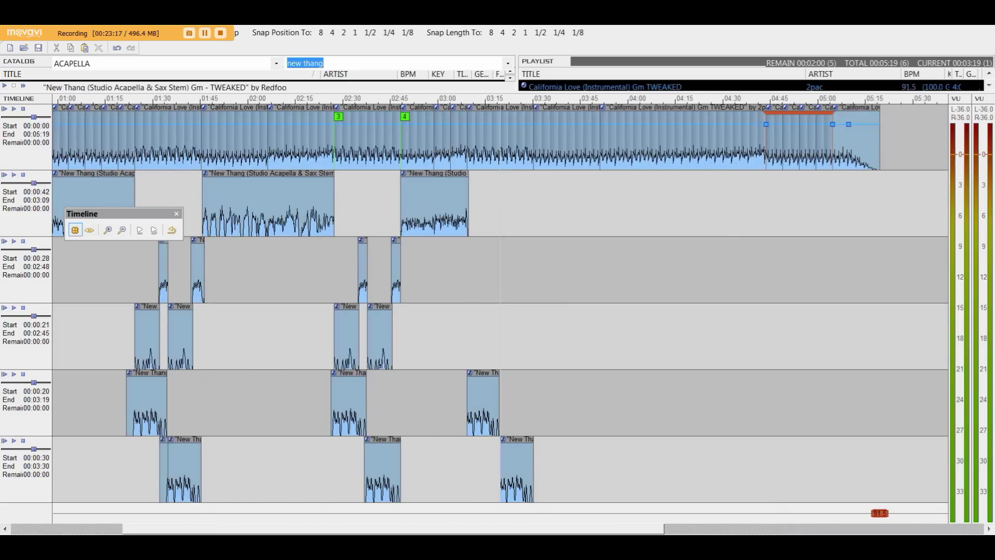
scroll(366, 396, "up", 2)
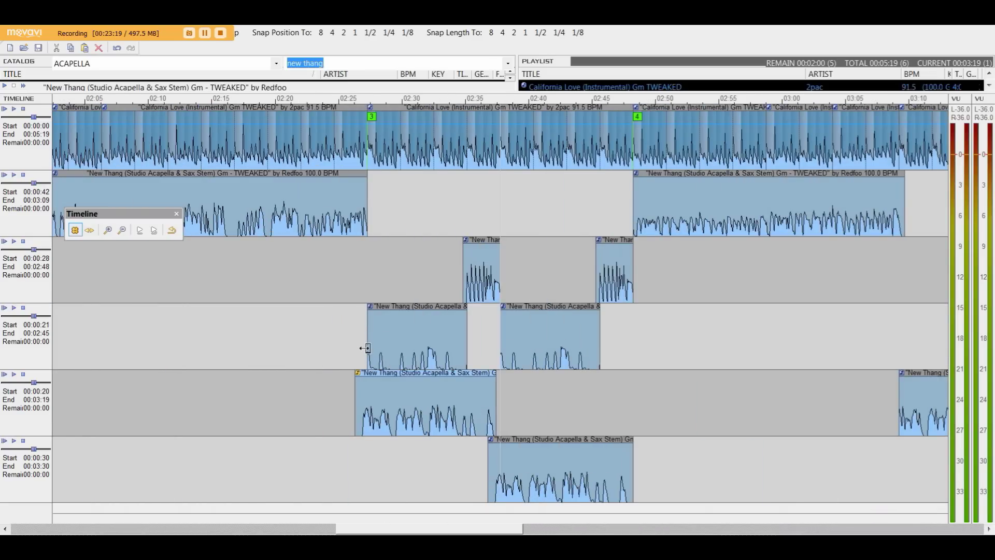
left_click(366, 349)
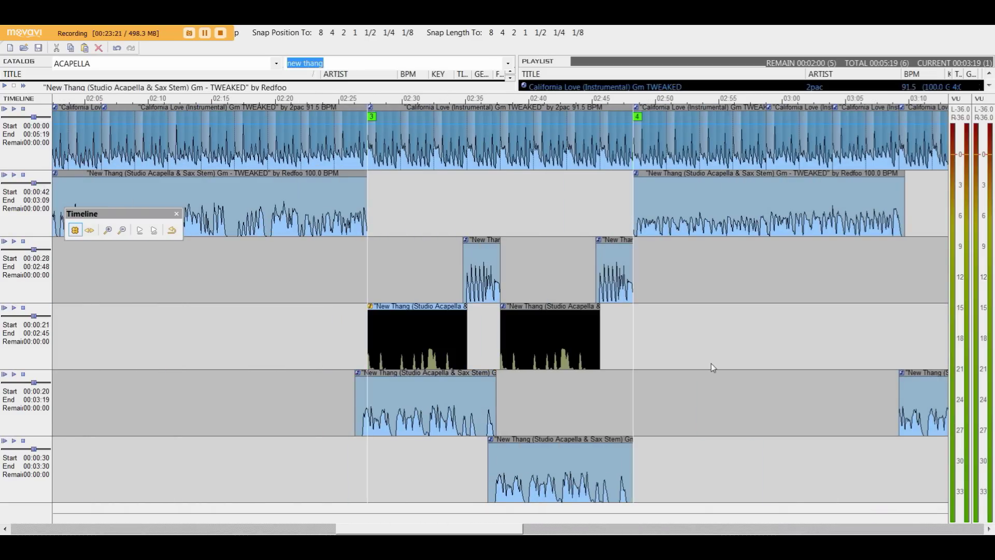
scroll(803, 371, "down", 2)
scroll(597, 279, "up", 1)
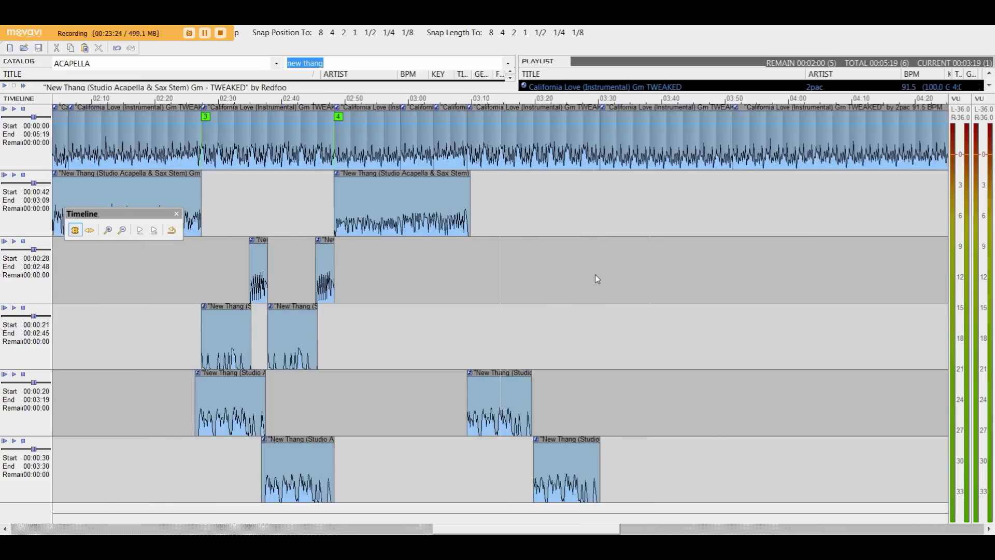
scroll(597, 279, "up", 1)
left_click(434, 263)
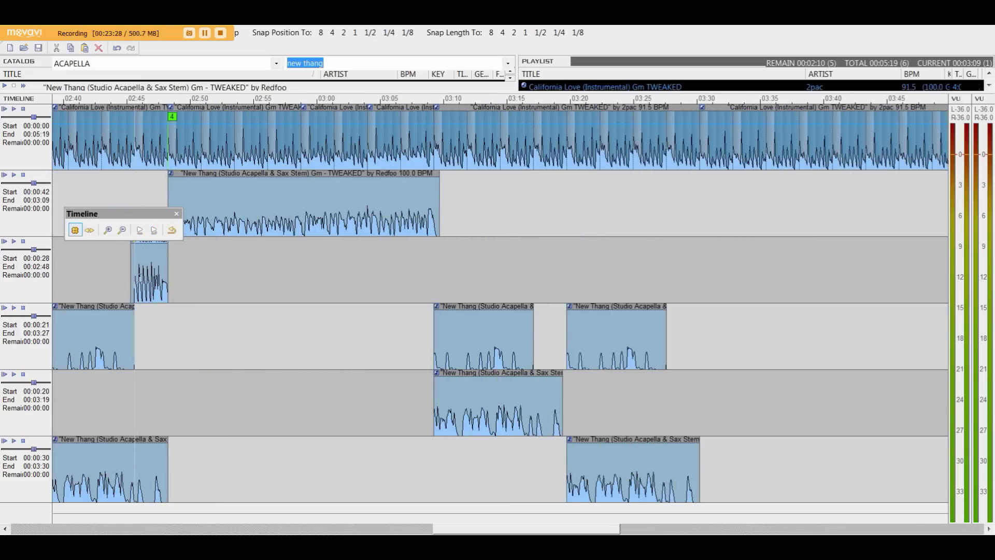
Step: Copy the short third-track segment just before marker 4 and paste it at about 3:17 and 3:27
key("space")
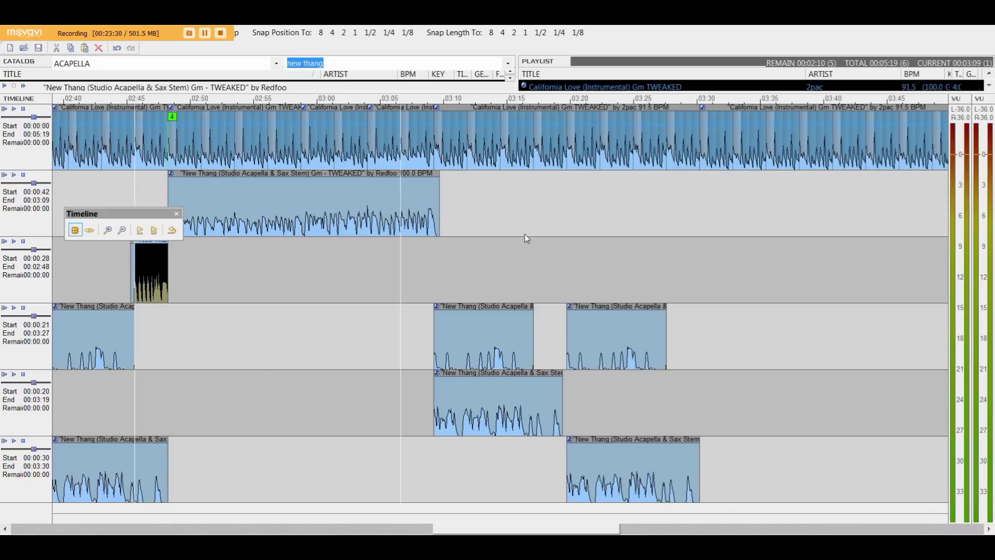
left_click(533, 227)
key("ctrl+v")
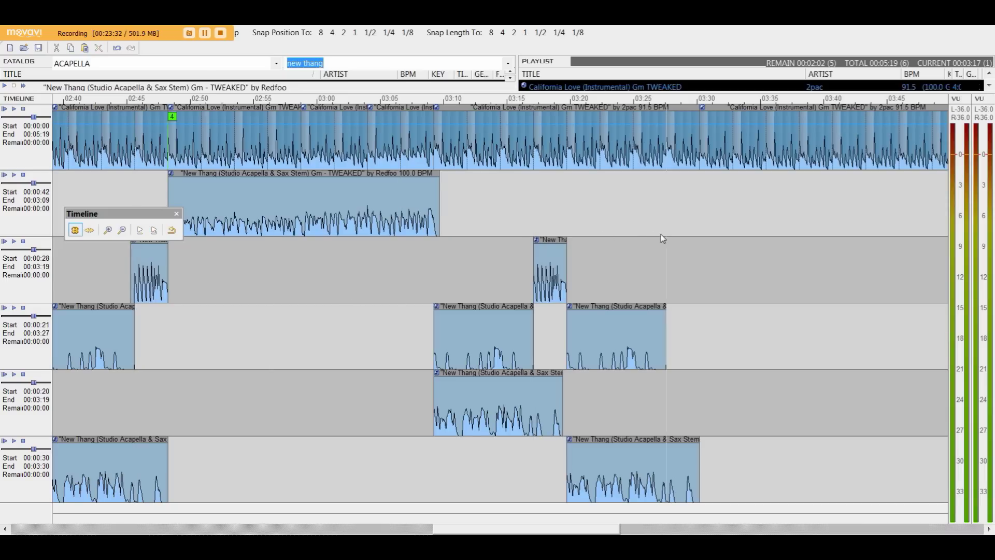
key("ctrl+v")
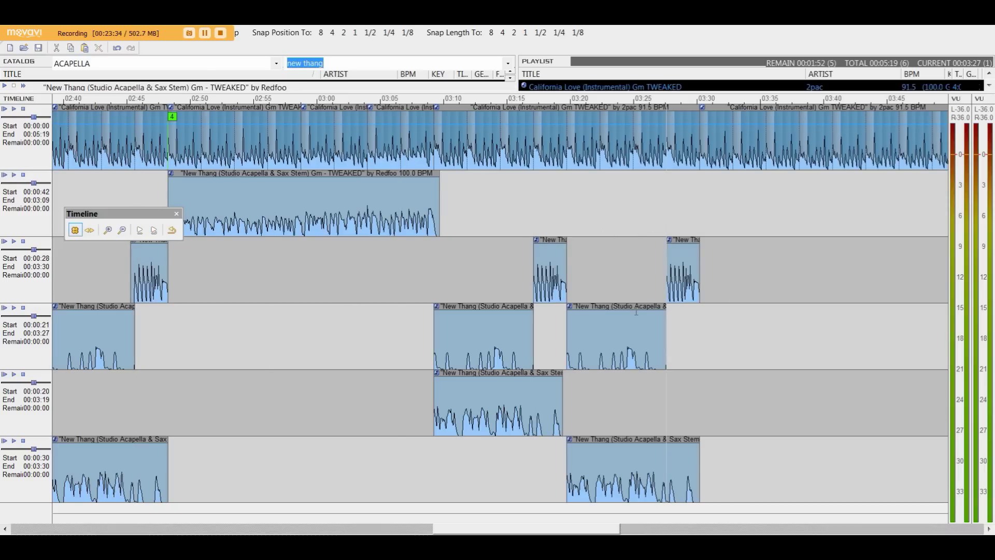
Step: Turn snapping off and extend the starts of the third-track copies at 3:17 and 3:27 slightly earlier
scroll(547, 352, "right", 2)
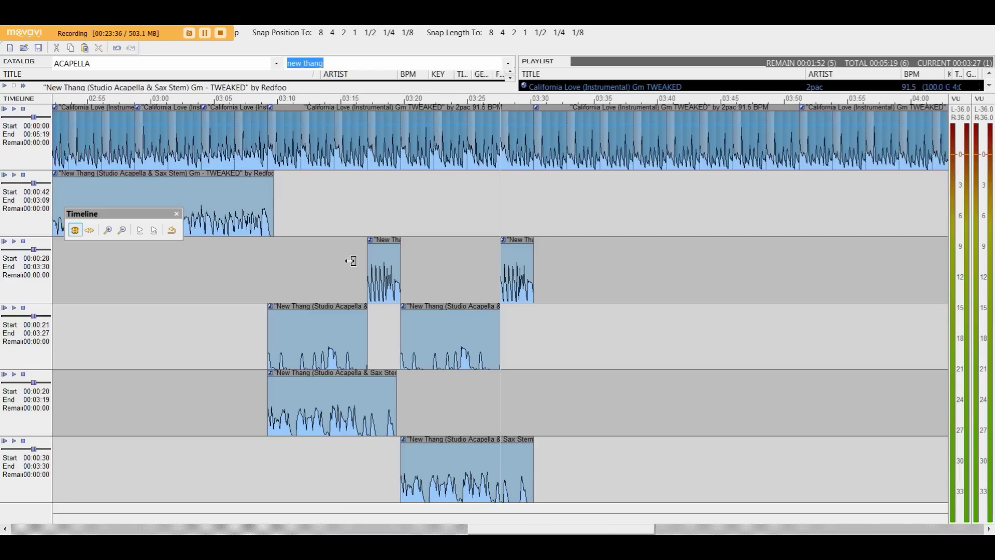
left_click(75, 230)
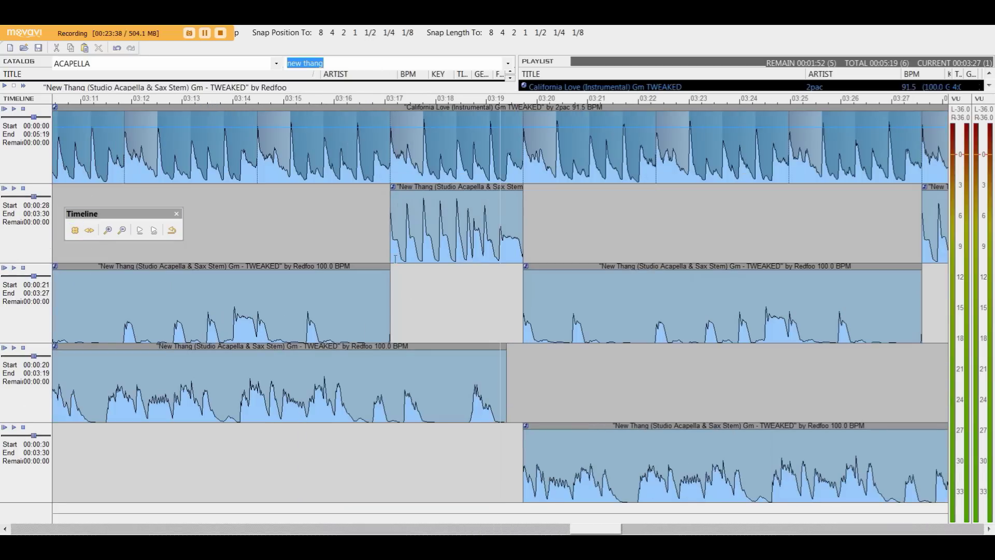
left_click_drag(380, 228, 376, 229)
left_click_drag(522, 279, 512, 289)
scroll(651, 269, "down", 1)
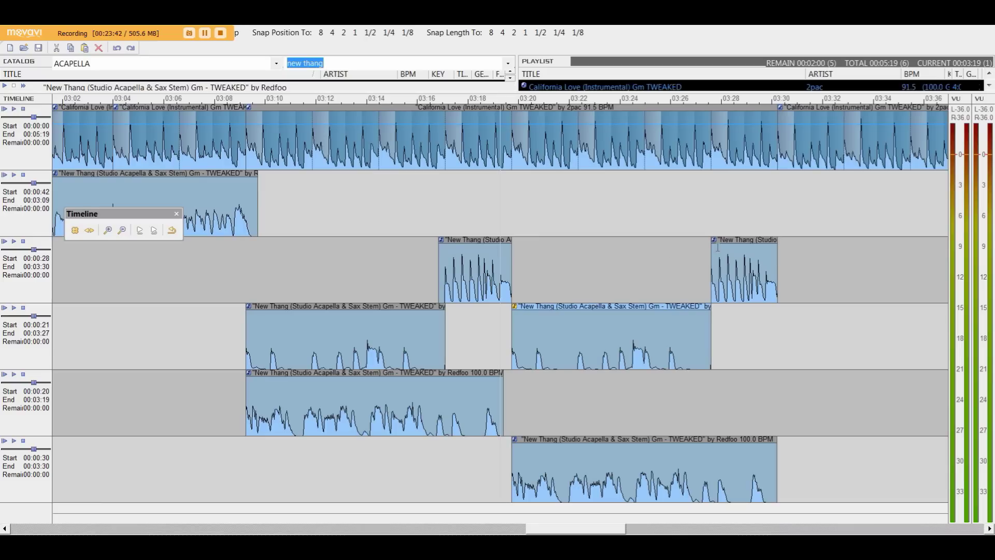
left_click_drag(714, 252, 707, 253)
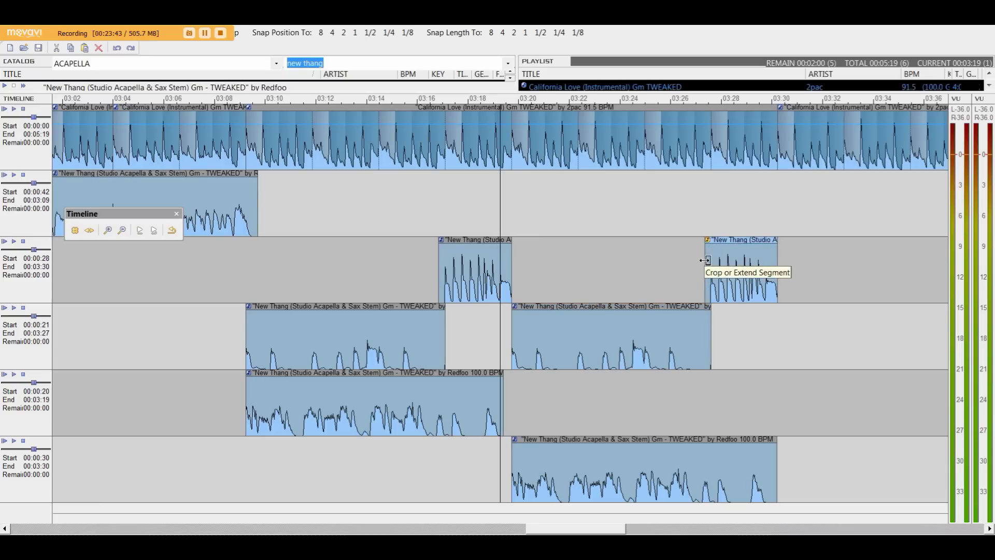
Step: Play from 3:09 and extend the fifth- and sixth-track vocal copies to start slightly before 3:09 and 3:19
left_click(204, 98)
scroll(203, 99, "down", 2)
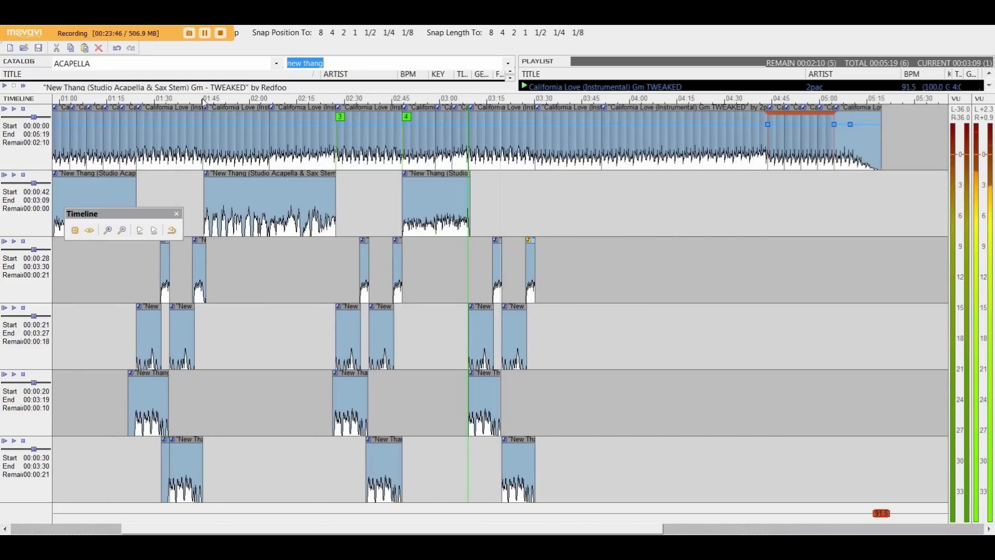
scroll(434, 286, "up", 2)
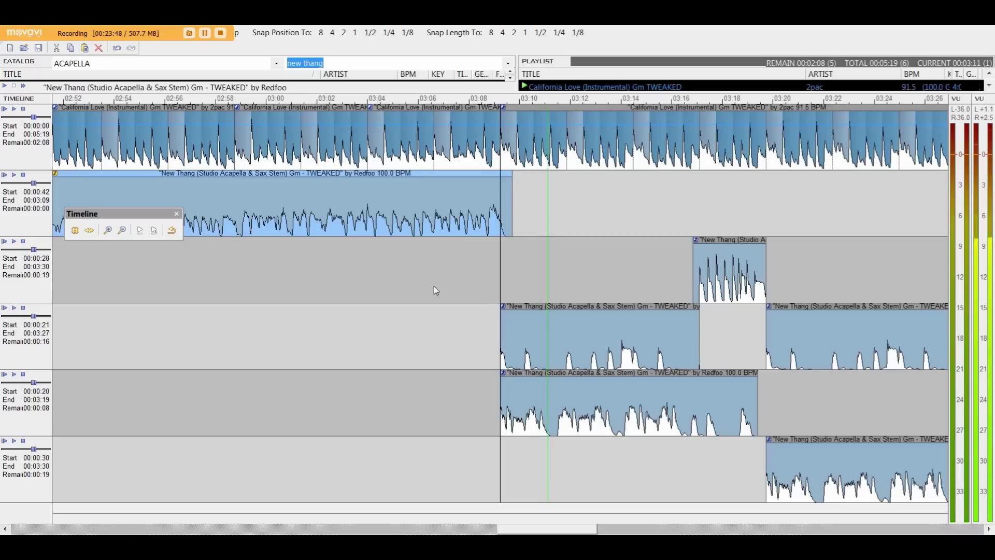
left_click_drag(501, 393, 483, 394)
left_click_drag(767, 451, 756, 451)
Step: Listen to the repeated vocal and sax section through to about 3:29
scroll(773, 414, "down", 1)
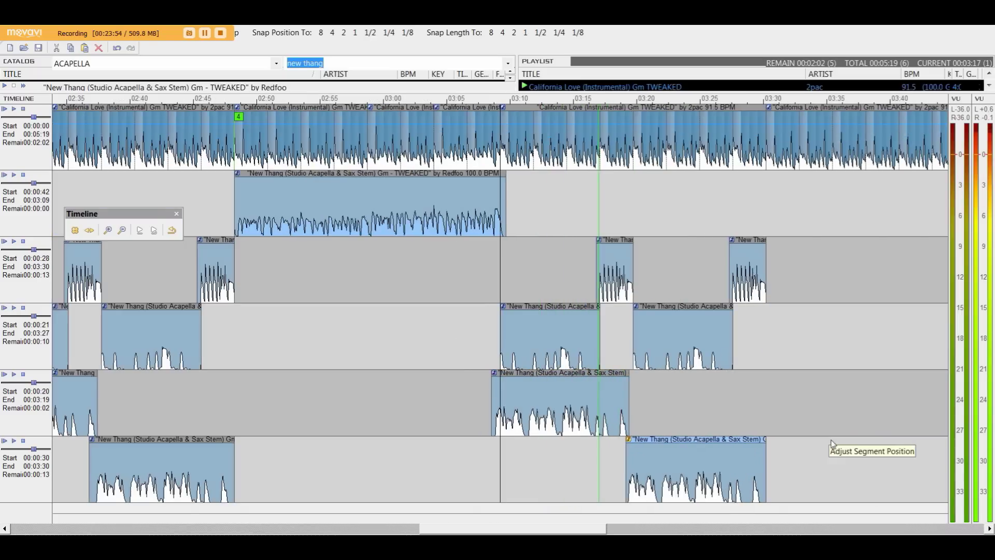
scroll(765, 412, "up", 1)
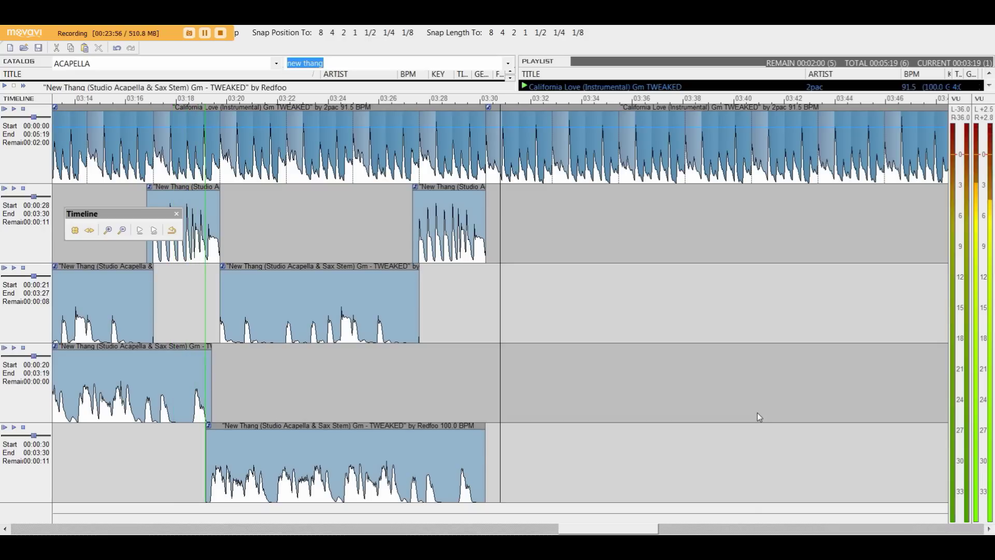
scroll(757, 413, "down", 2)
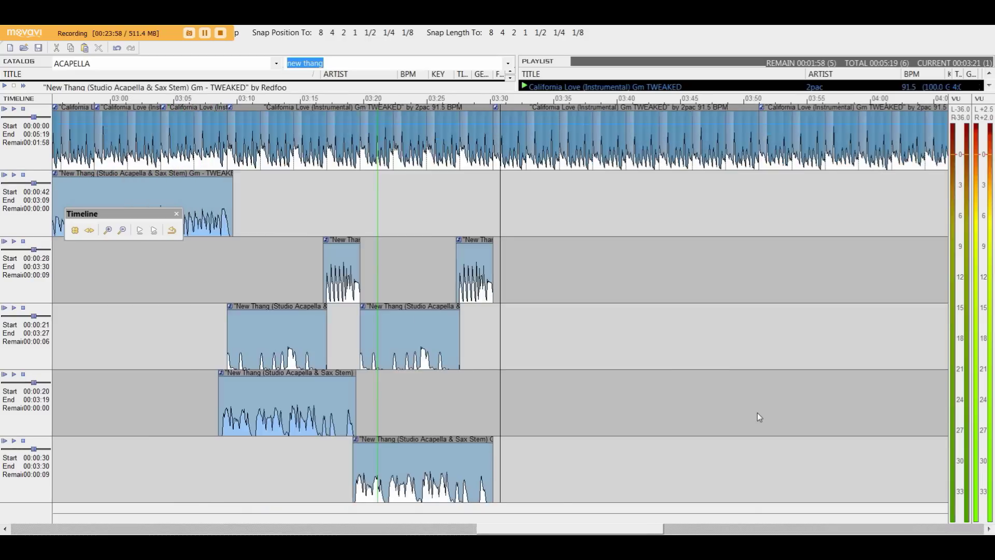
scroll(757, 412, "down", 1)
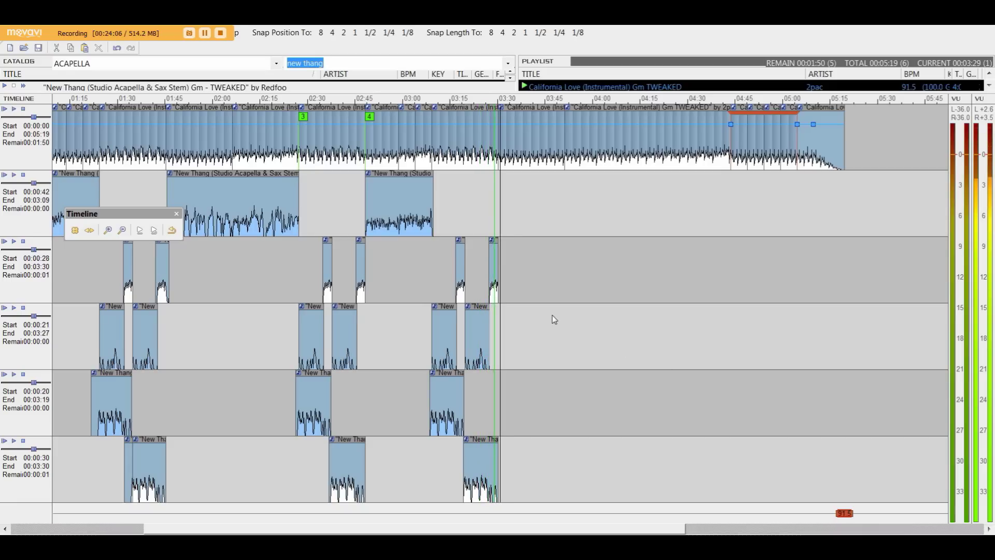
Step: Stop playback, move the floating Timeline toolbar over the catalog, and add another "New Thang (Studio Acapella & Sax Stem)" as a seventh track
key("space")
left_click(204, 32)
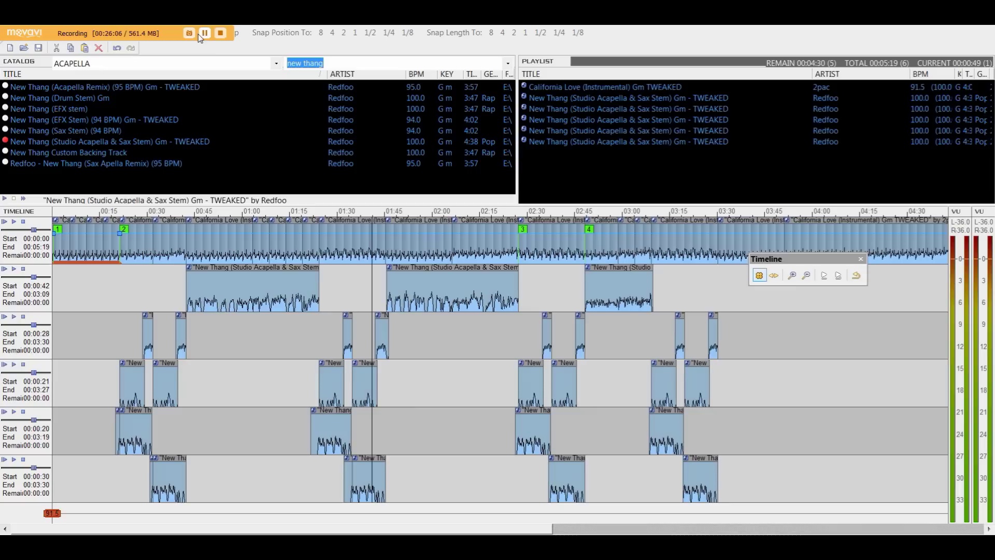
left_click_drag(833, 258, 382, 120)
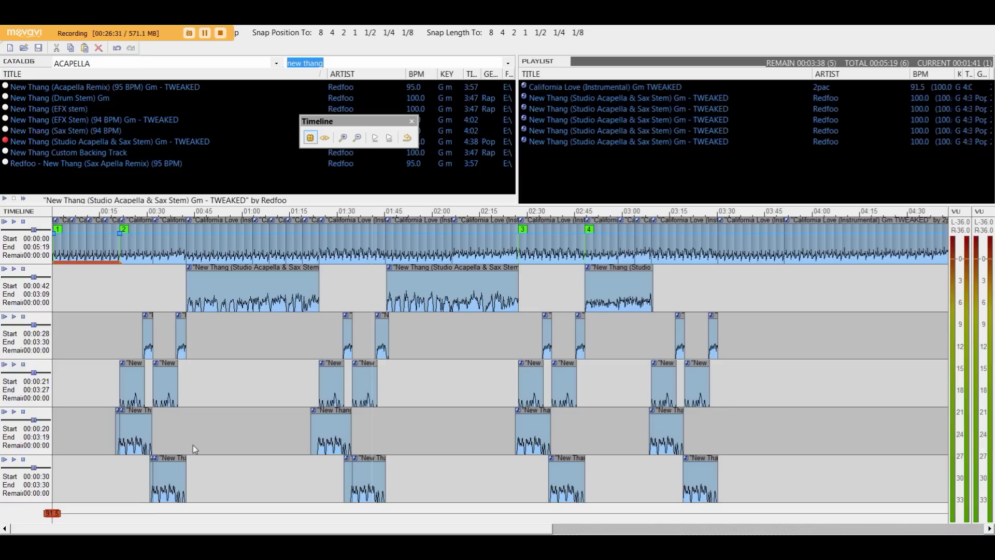
left_click(98, 143)
scroll(496, 434, "down", 1)
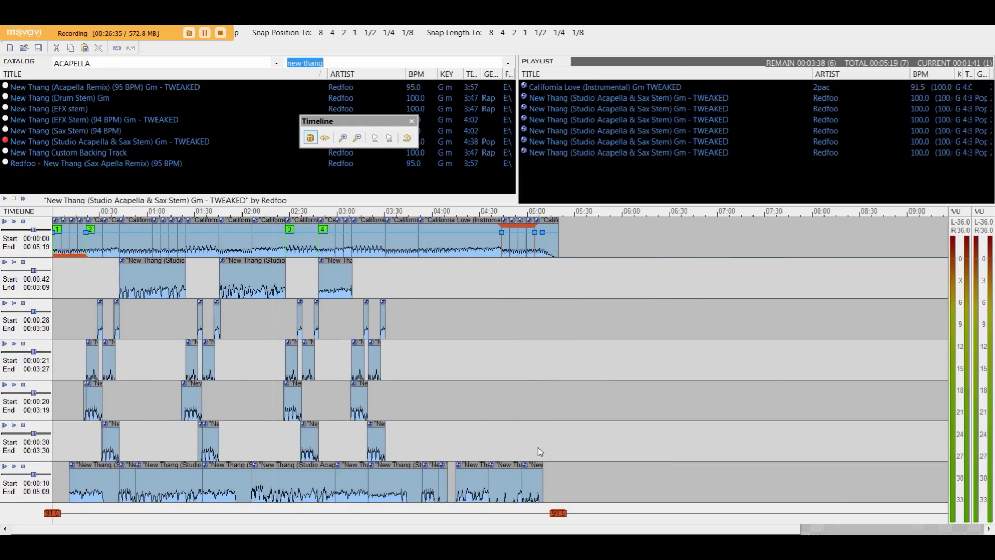
Step: Listen to the sparse part of the seventh track from about 4:36 to 4:47
scroll(527, 441, "up", 2)
left_click(332, 411)
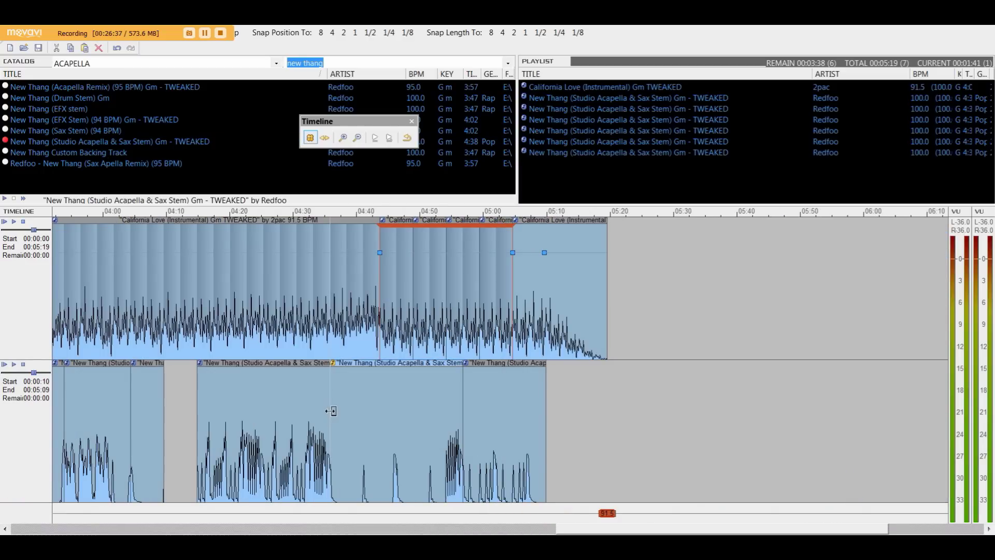
left_click(14, 364)
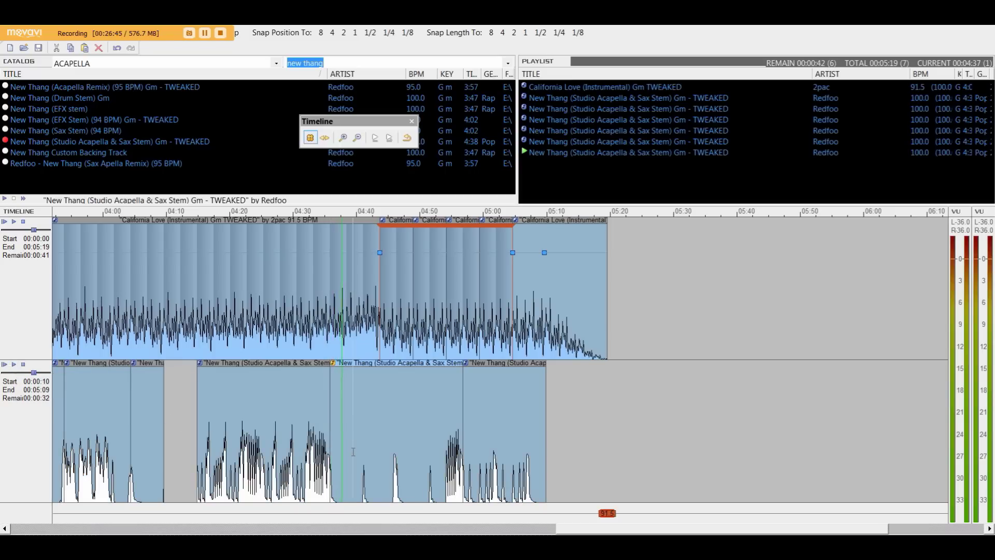
scroll(353, 452, "up", 1)
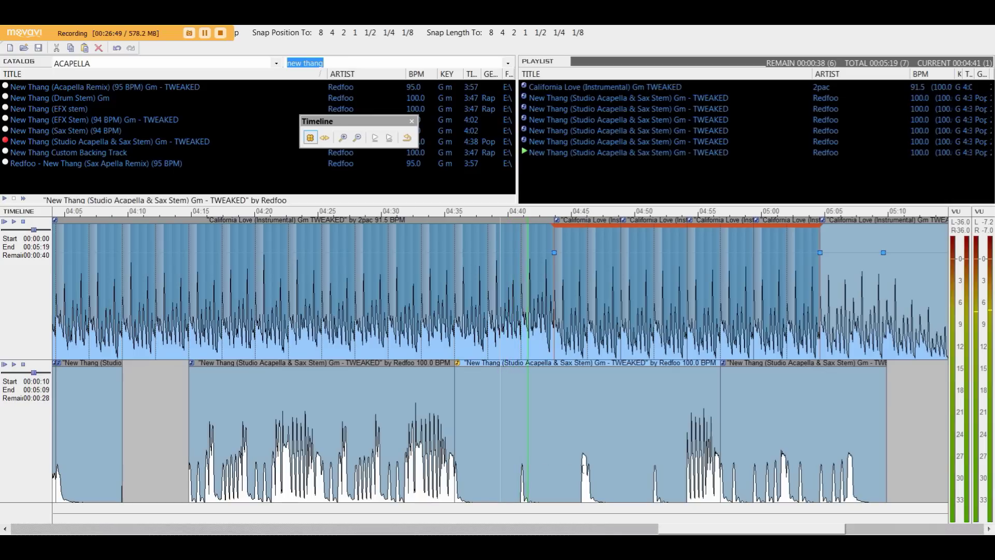
scroll(605, 462, "up", 2)
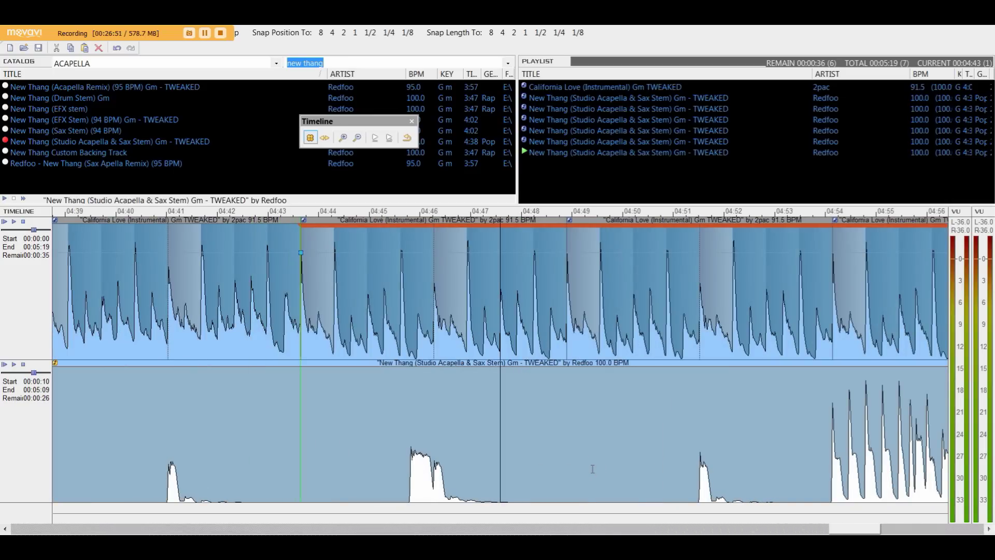
scroll(592, 469, "down", 2)
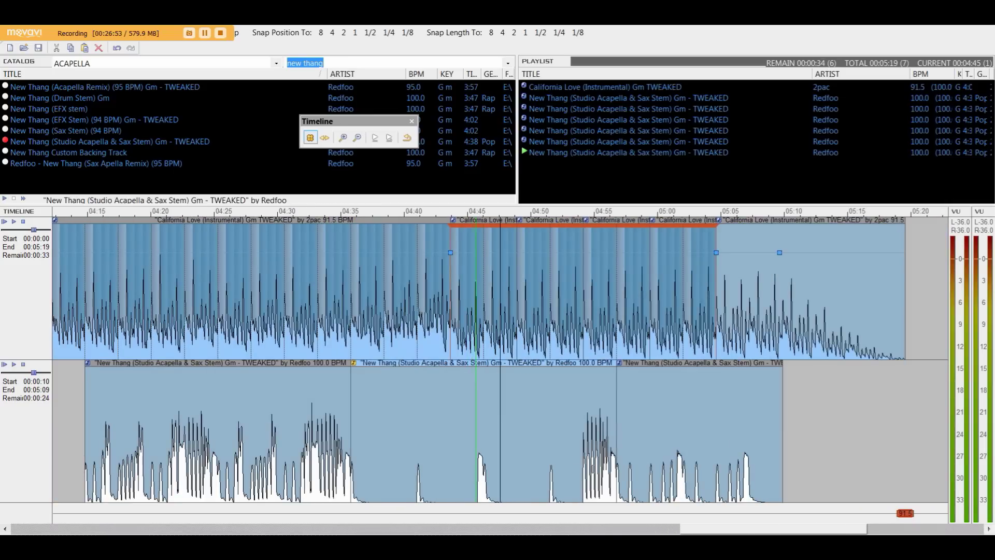
scroll(589, 469, "down", 1)
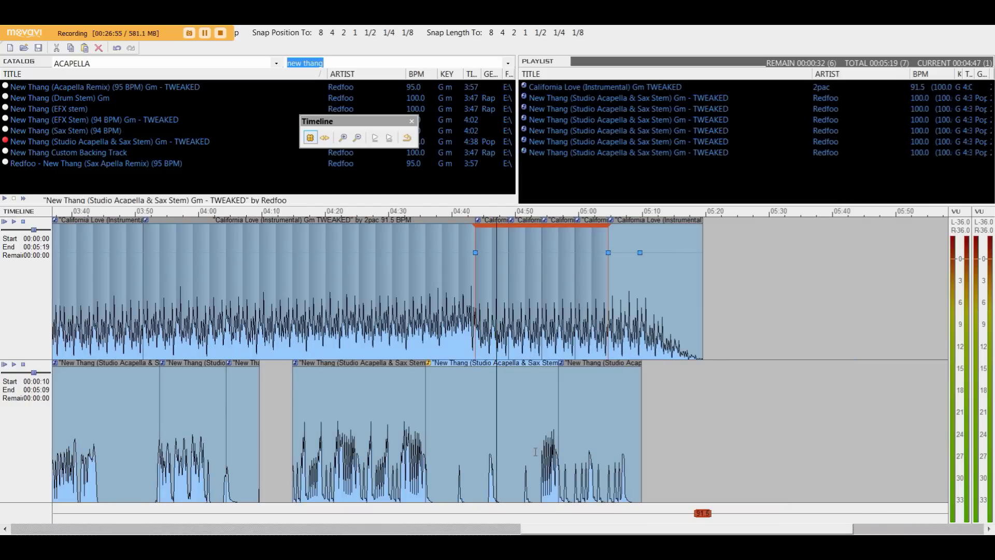
Step: Move the sparse seventh-track segment from about 4:36 to 0:42, clearing the track's earlier segments
scroll(526, 456, "down", 1)
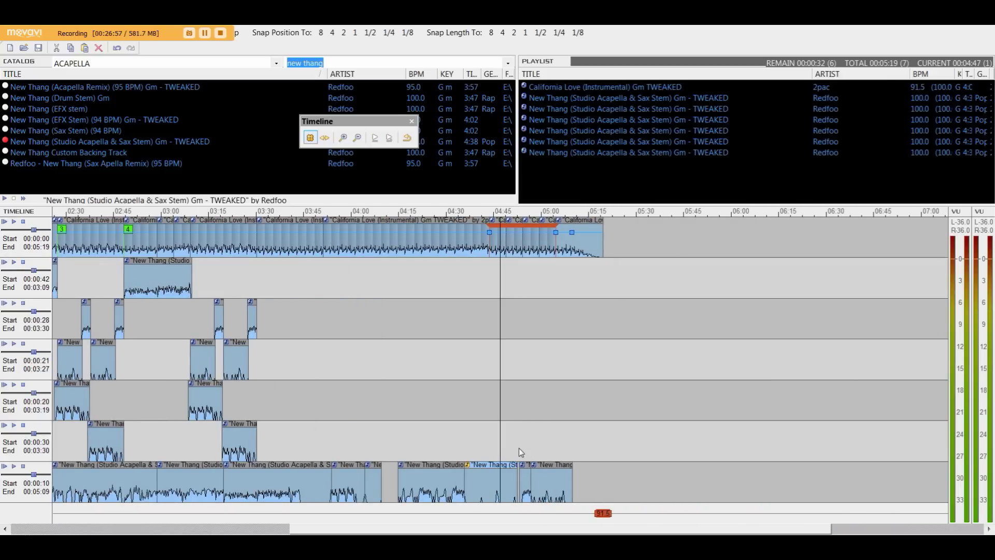
scroll(519, 448, "up", 2)
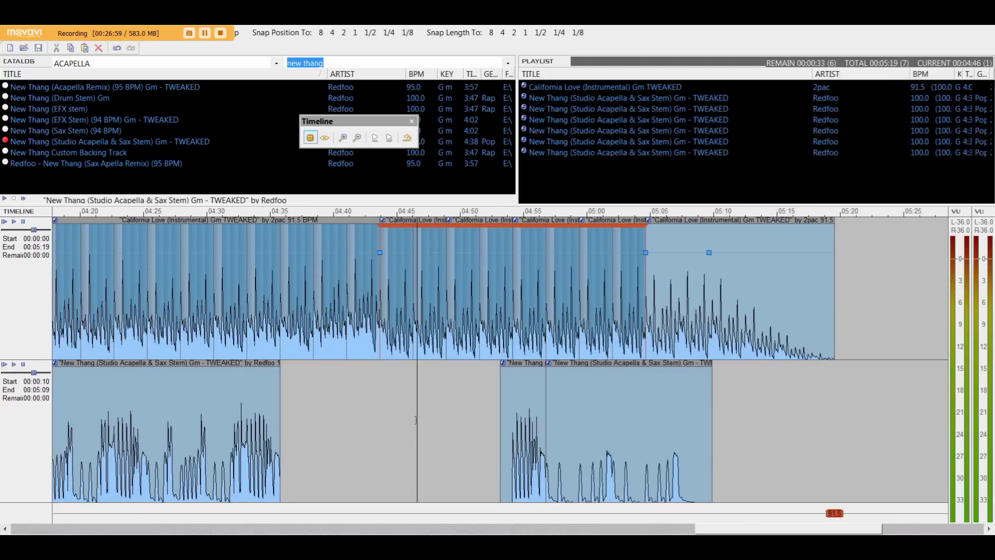
scroll(415, 420, "down", 3)
left_click_drag(62, 480, 366, 480)
key("Delete")
scroll(148, 419, "up", 2)
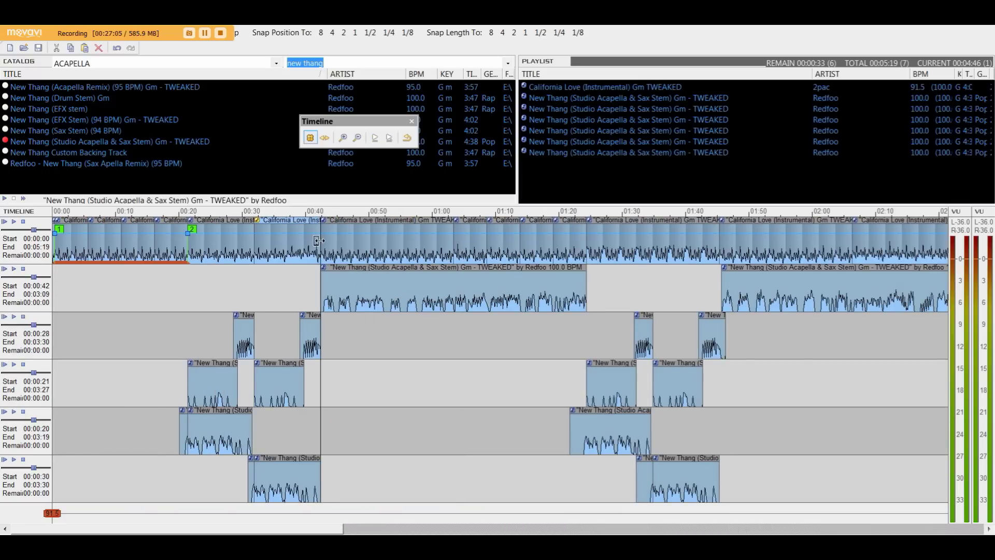
scroll(384, 394, "up", 3)
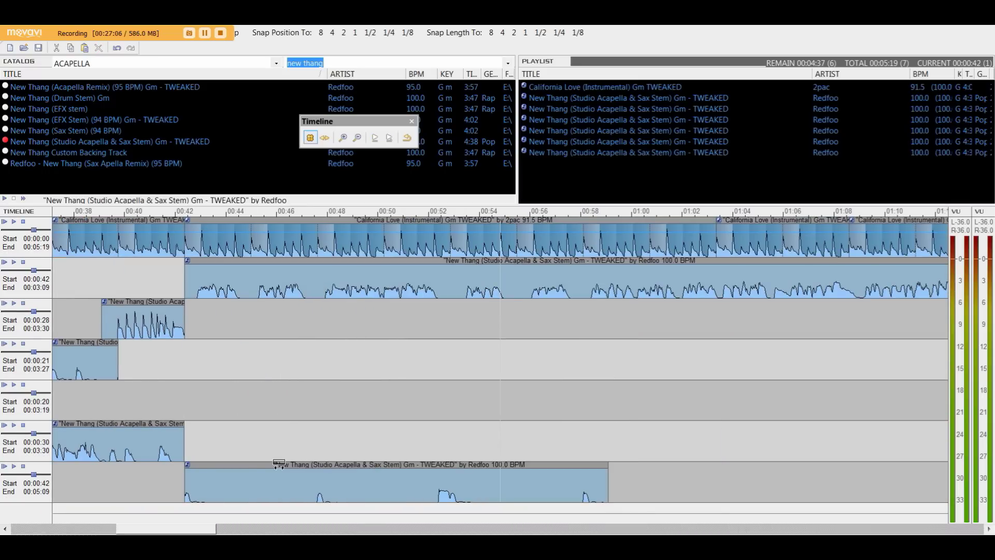
Step: Play from about 0:41 and extend the end of the seventh-track segment to about 1:04
left_click(190, 482)
scroll(521, 422, "down", 2)
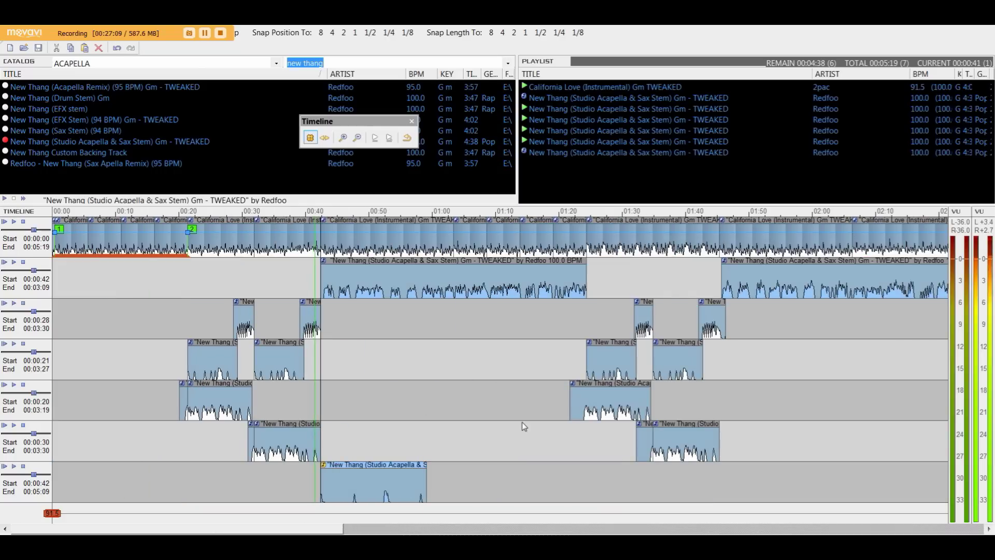
scroll(462, 430, "up", 1)
left_click_drag(429, 474, 494, 484)
Step: Duplicate the seventh track in the playlist and place the copy's segment at 1:03 instead of 0:42
left_click(578, 153)
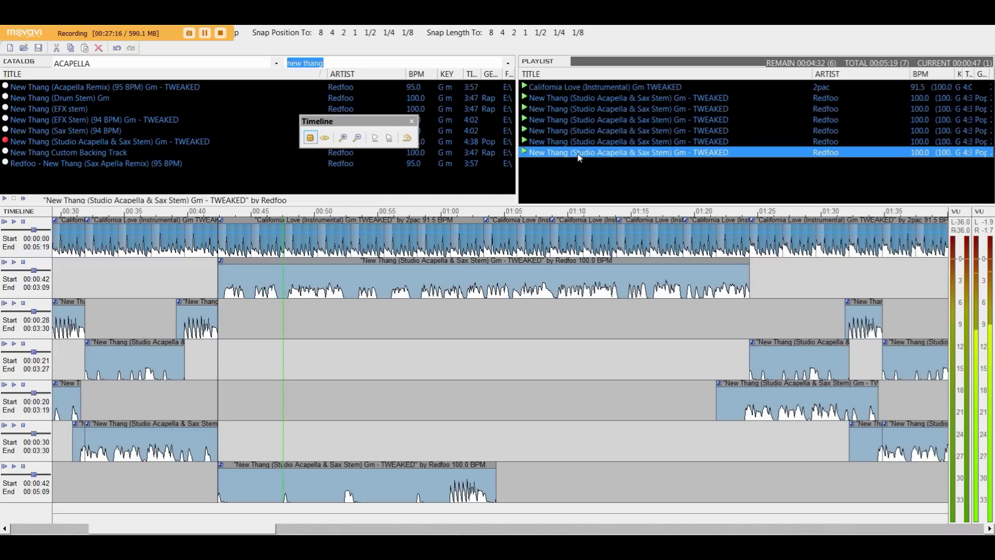
key("ctrl+v")
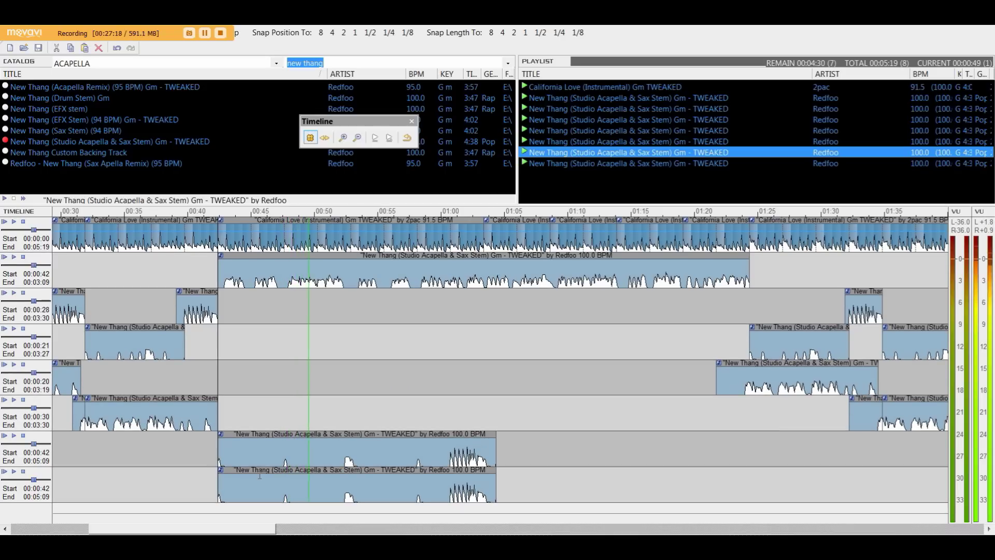
left_click(260, 482)
key("Delete")
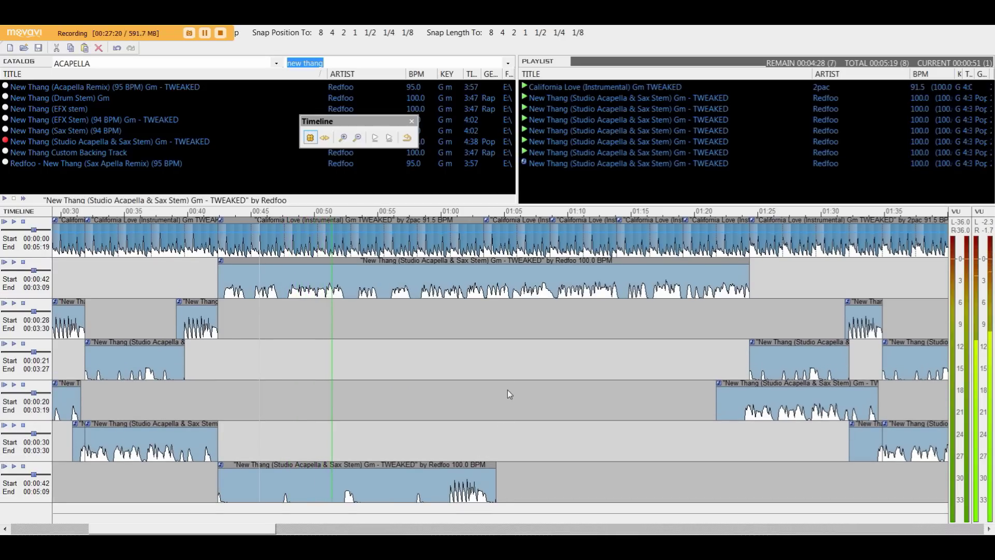
scroll(508, 390, "up", 2)
left_click(450, 304)
key("ctrl+v")
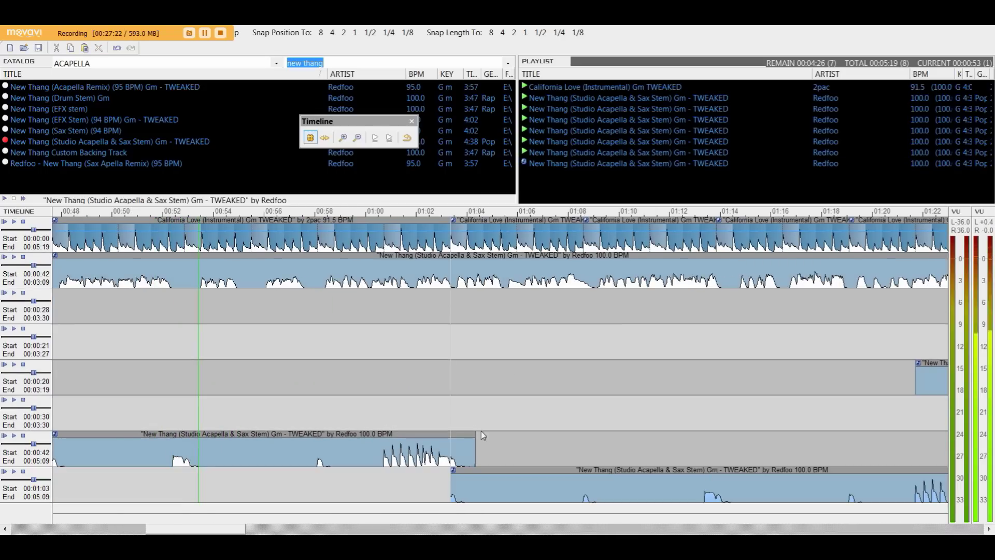
Step: Trim the end of the seventh-track segment to 1:03 and shorten the eighth-track segment to about 1:25
left_click_drag(474, 452, 449, 458)
scroll(449, 458, "down", 2)
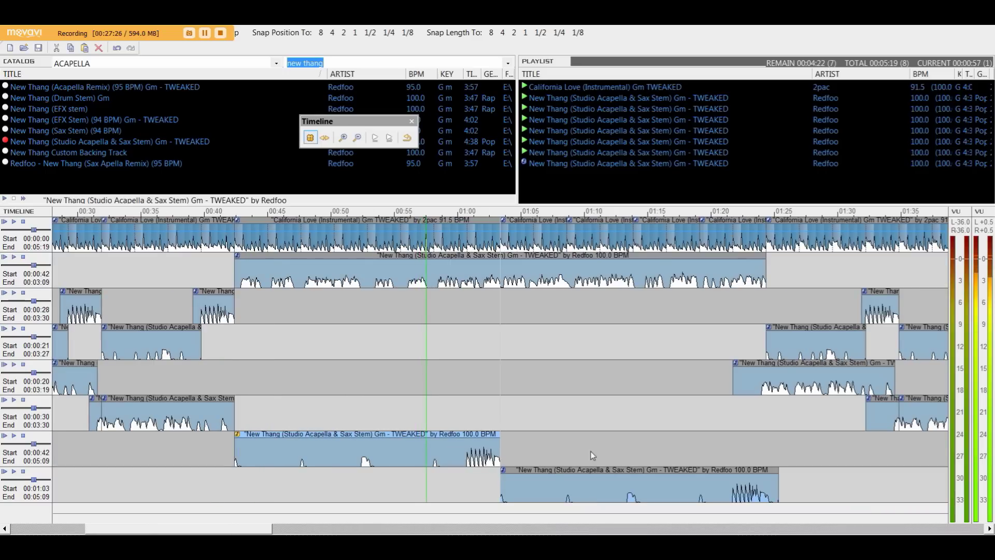
left_click(771, 473)
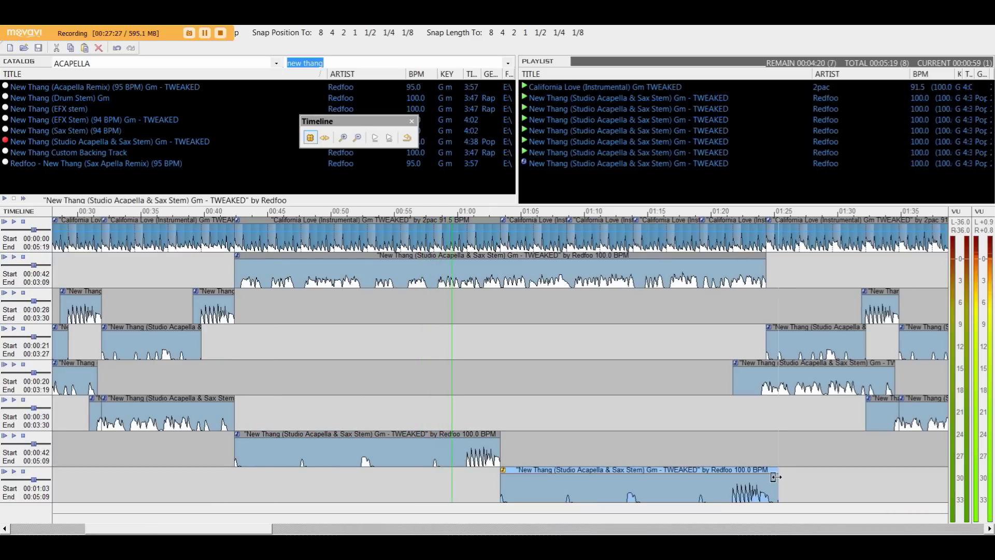
left_click_drag(776, 478, 771, 485)
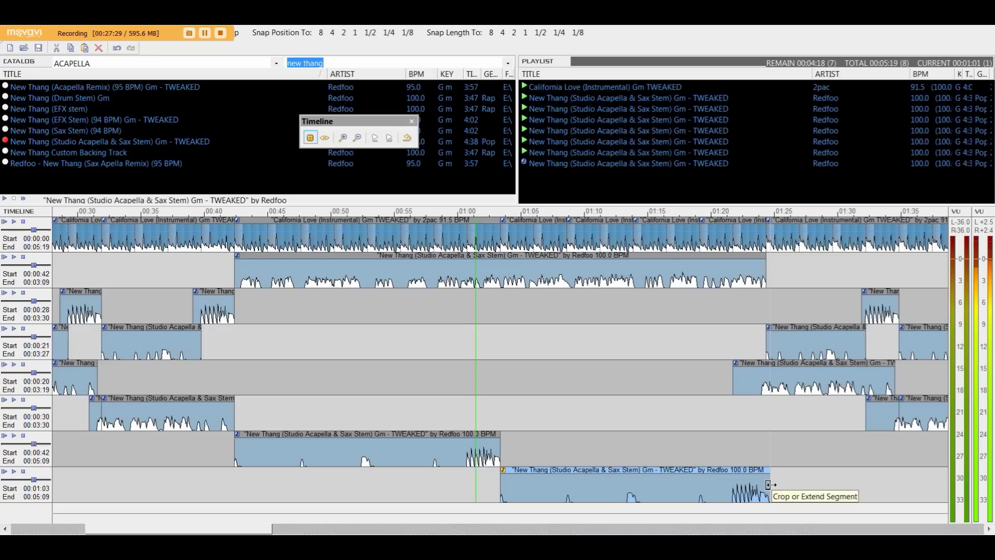
scroll(524, 440, "up", 2)
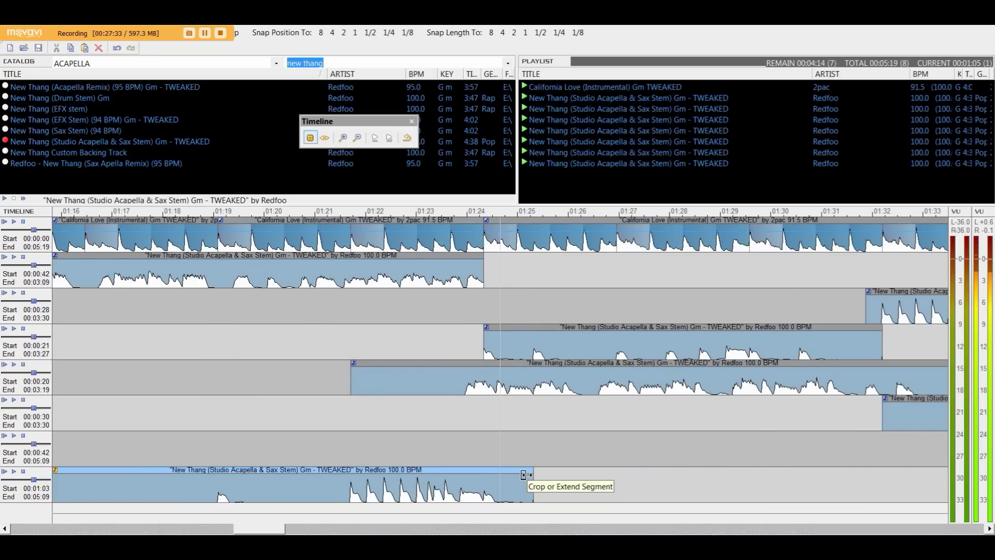
Step: Delete the leftover segments near the end of the mix on the seventh and eighth tracks
scroll(522, 480, "down", 3)
scroll(528, 480, "down", 1)
left_click_drag(577, 460, 343, 448)
key("Delete")
left_click_drag(503, 483, 342, 469)
key("Delete")
Step: Trim the eighth-track segment to end at about 1:24, level with the second-track vocal
scroll(163, 435, "up", 3)
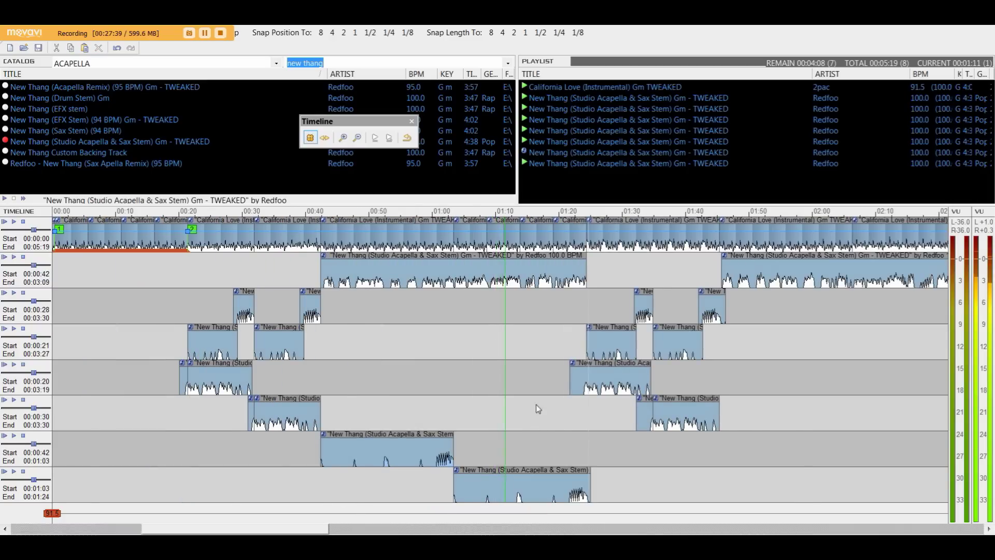
scroll(536, 405, "up", 4)
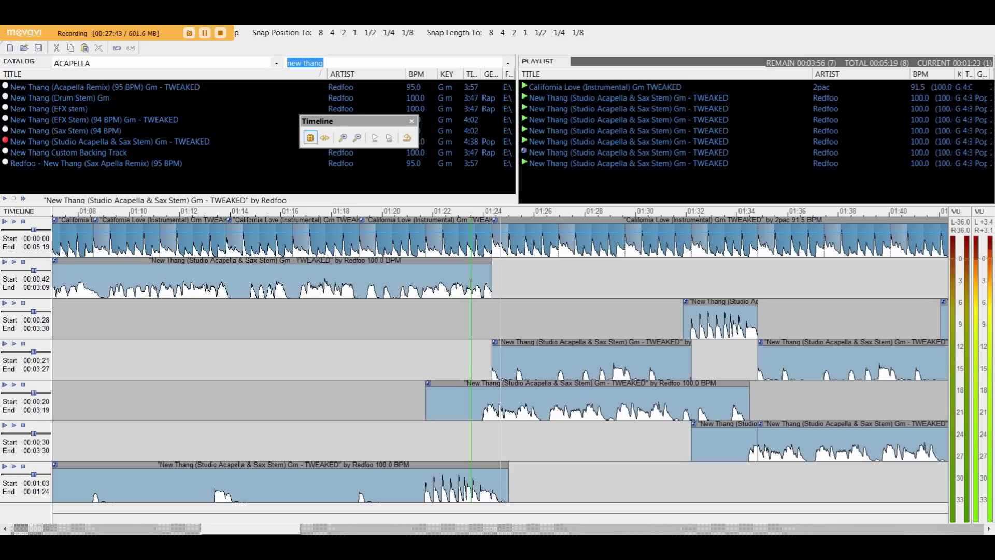
left_click_drag(495, 485, 492, 484)
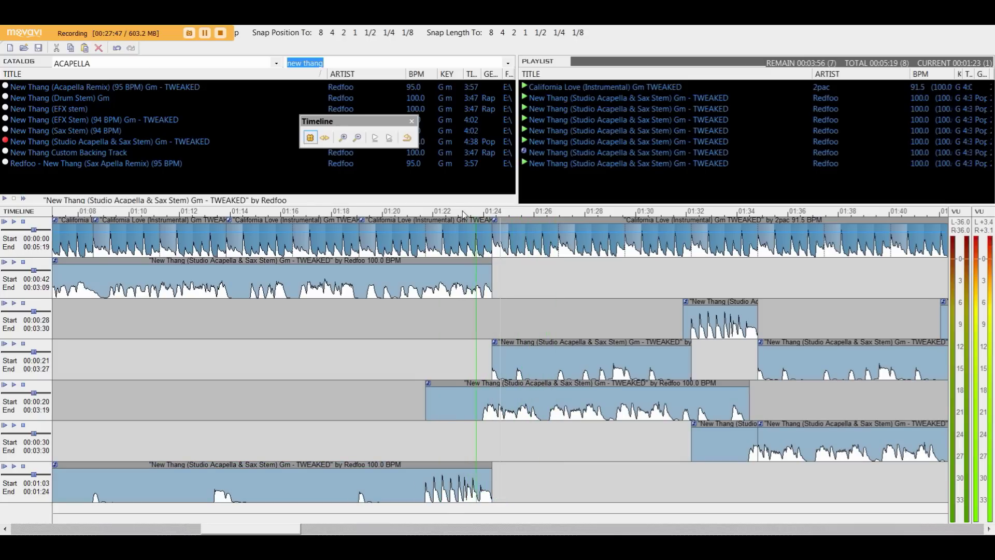
Step: Copy the seventh-track segment at 0:42 and paste it on the same track at about 1:45
scroll(465, 212, "down", 5)
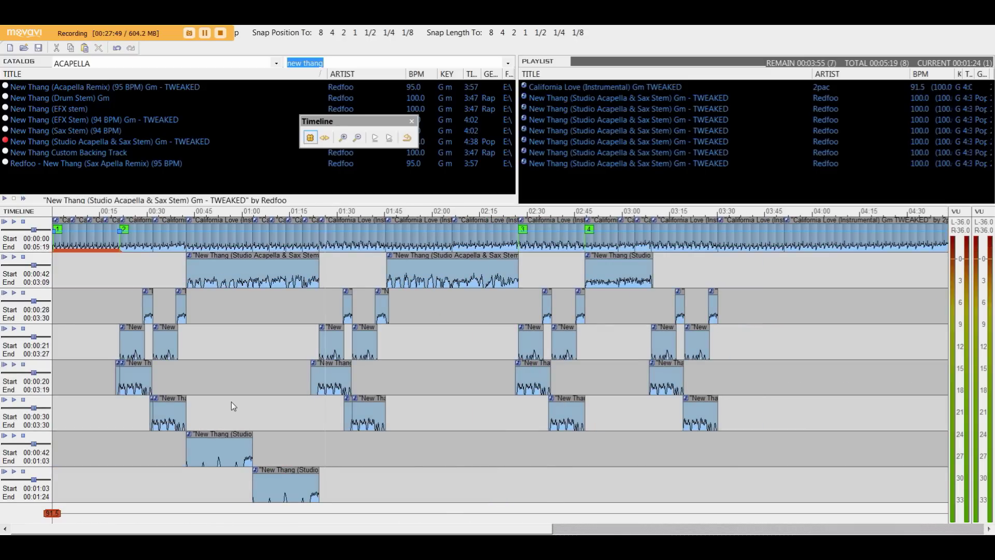
scroll(231, 404, "up", 2)
left_click(353, 450)
scroll(472, 439, "down", 2)
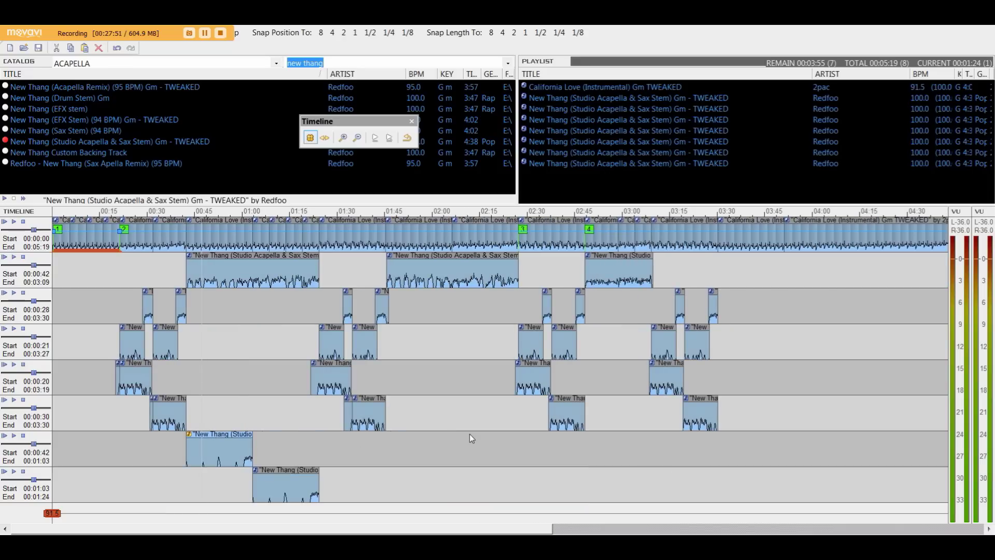
scroll(447, 421, "up", 3)
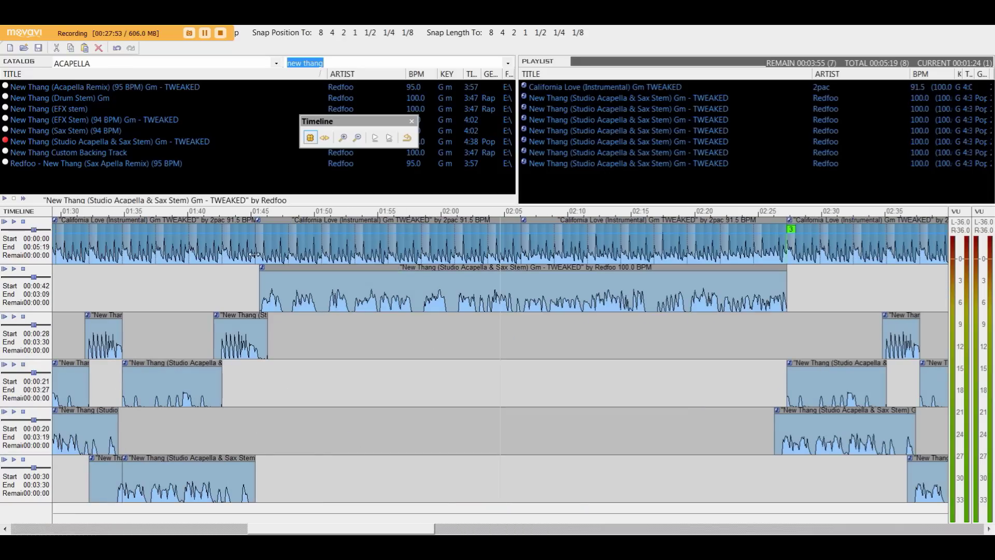
scroll(380, 396, "down", 2)
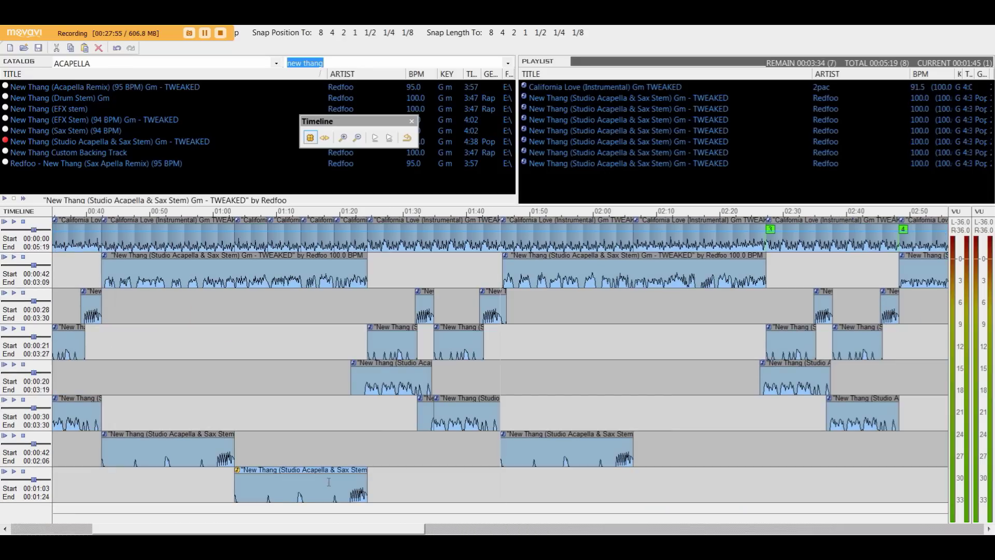
Step: Copy the eighth-track segment to about 2:06 and align its start with the end of the seventh-track copy
left_click(633, 440)
key("ctrl+v")
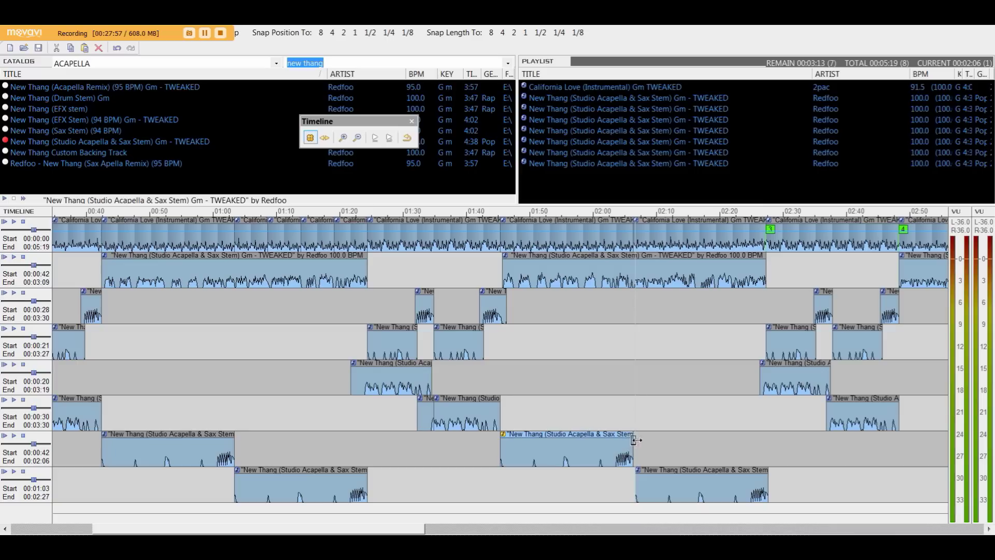
scroll(653, 445, "up", 3)
left_click_drag(526, 473, 509, 468)
left_click(496, 466)
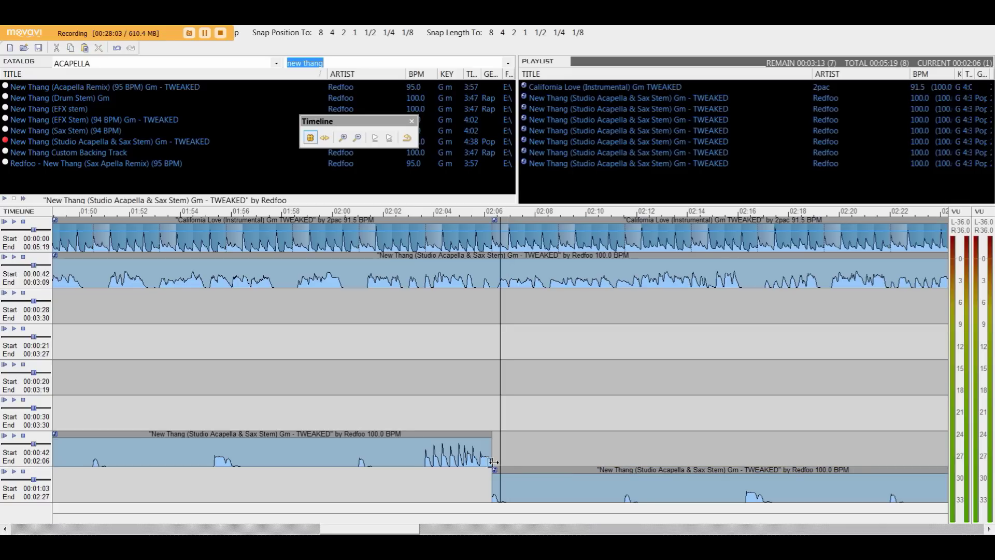
left_click(494, 462)
scroll(513, 466, "down", 2)
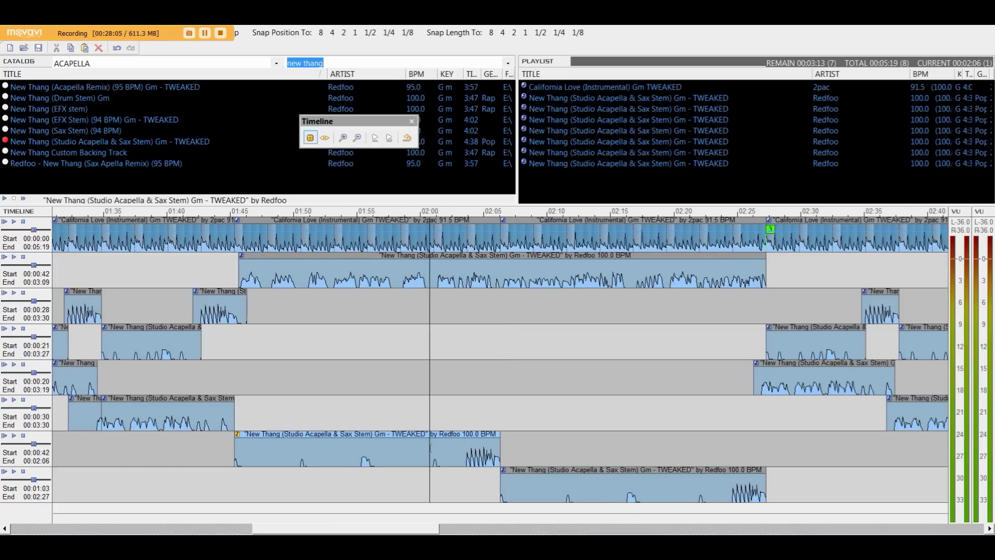
Step: Paste another copy of the seventh-track segment at marker 4, about 2:48
scroll(430, 448, "down", 2)
left_click(597, 452)
scroll(586, 452, "up", 3)
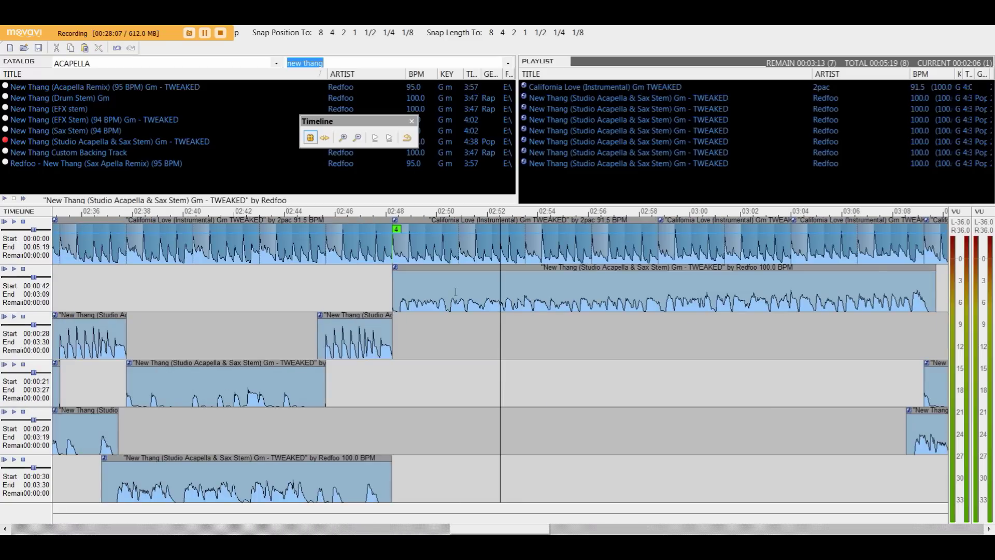
scroll(415, 474, "down", 4)
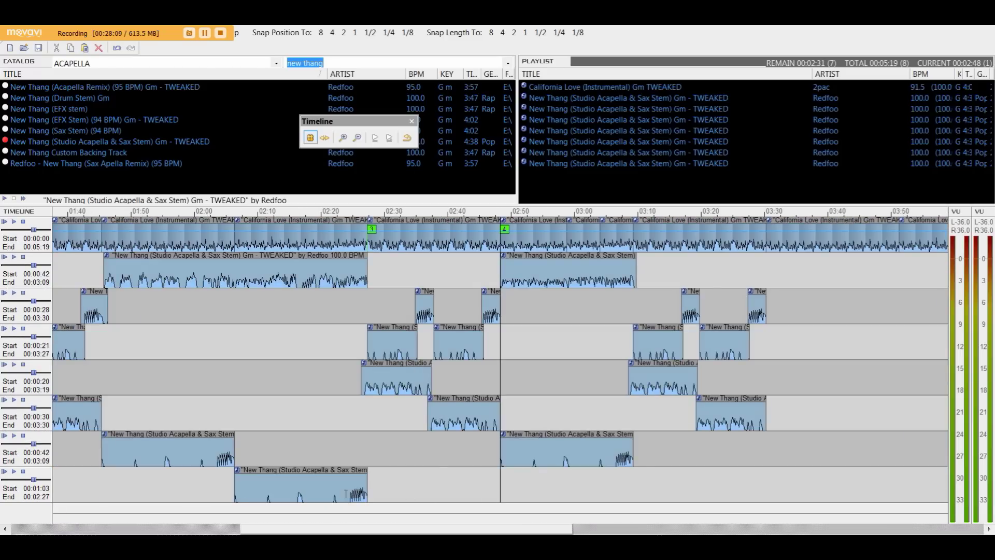
Step: Paste another copy of the eighth-track segment at about 3:09, after the seventh-track copy
scroll(582, 423, "up", 5)
left_click(542, 382)
scroll(542, 382, "down", 3)
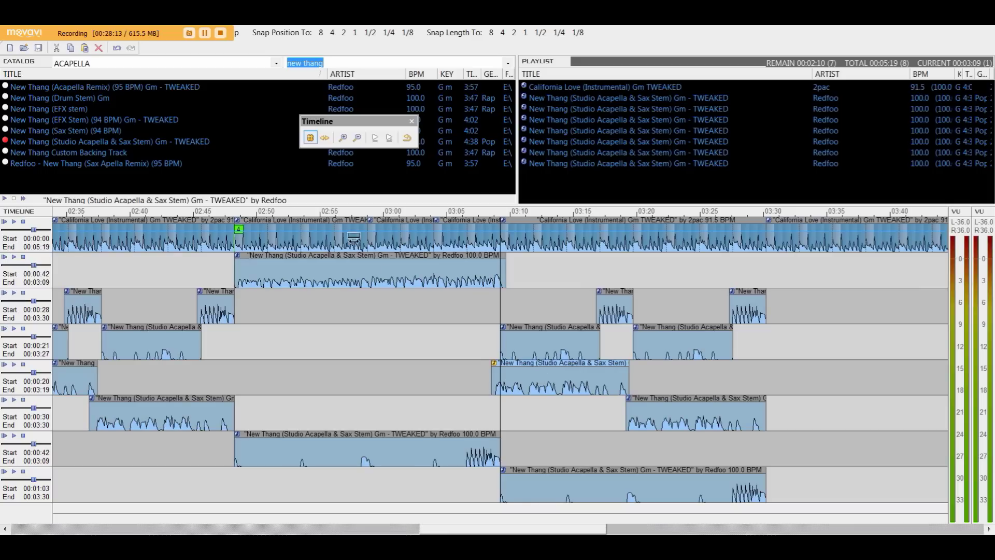
Step: Remove the eighth-track copy at about 3:09 and audition the mix from marker 4, about 2:48, to about 3:10
left_click(225, 216)
scroll(225, 216, "down", 2)
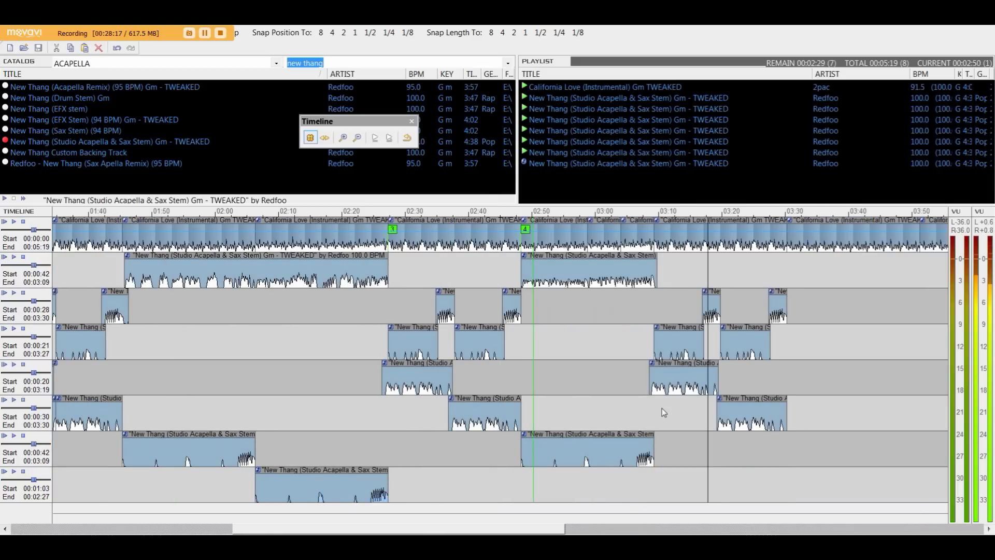
scroll(658, 408, "up", 2)
scroll(641, 425, "down", 2)
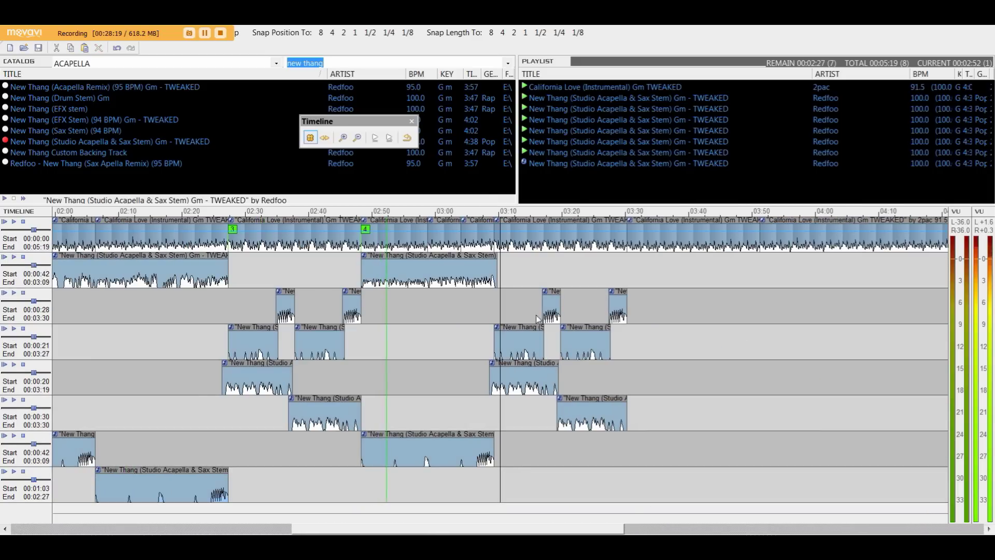
left_click(518, 280)
scroll(518, 279, "up", 2)
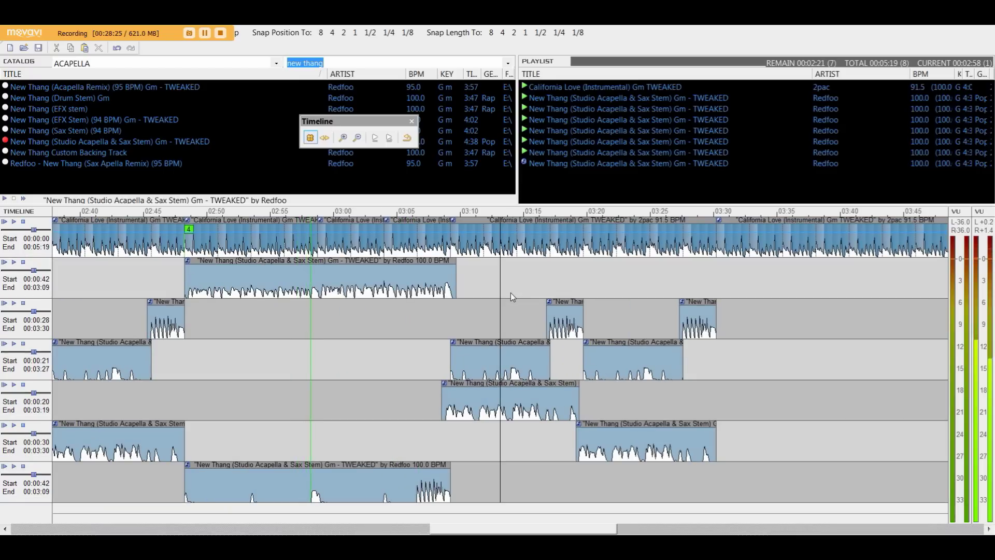
left_click(409, 211)
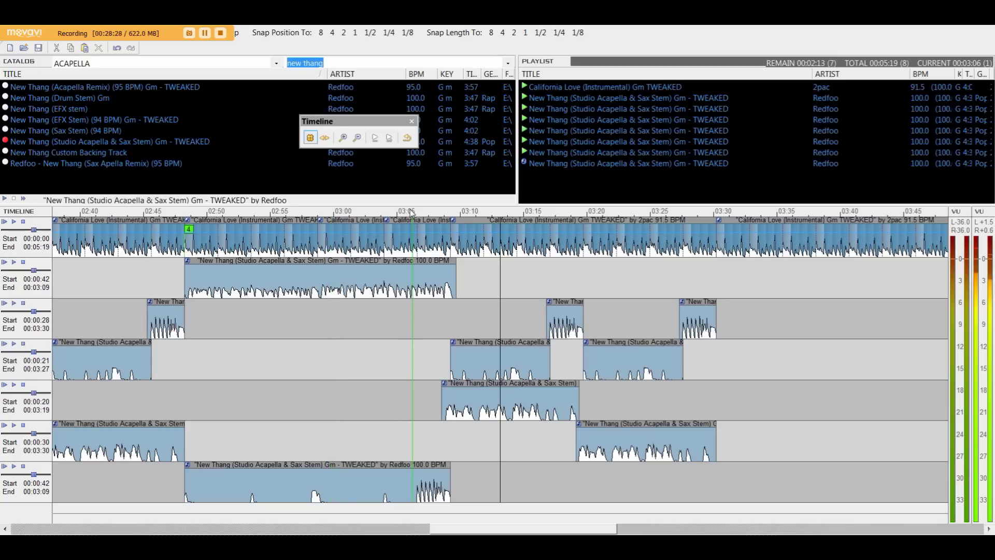
left_click(458, 359)
scroll(459, 360, "up", 4)
scroll(458, 360, "down", 6)
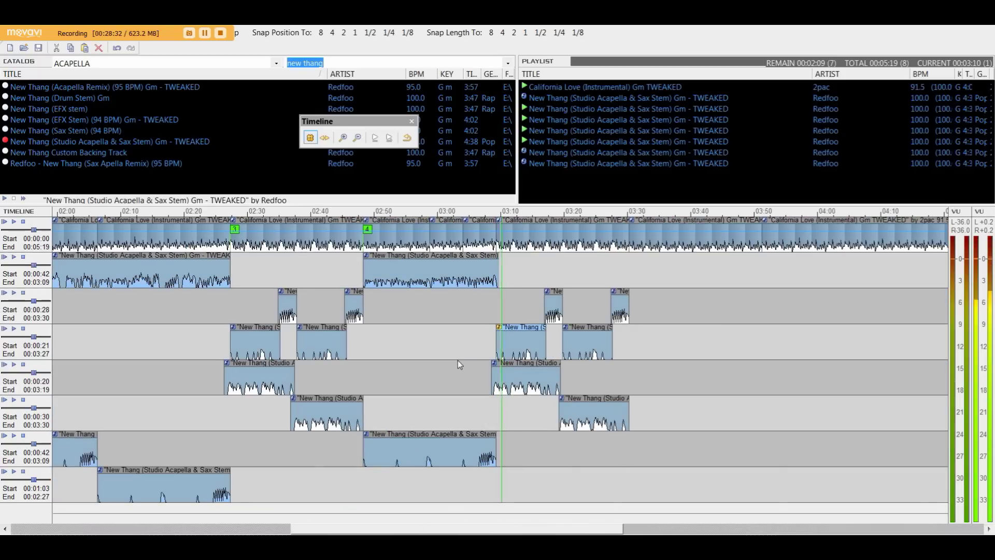
Step: Remove the instrumental between about 3:30 and 4:43 so the outro section follows directly after the last vocals
scroll(459, 359, "down", 4)
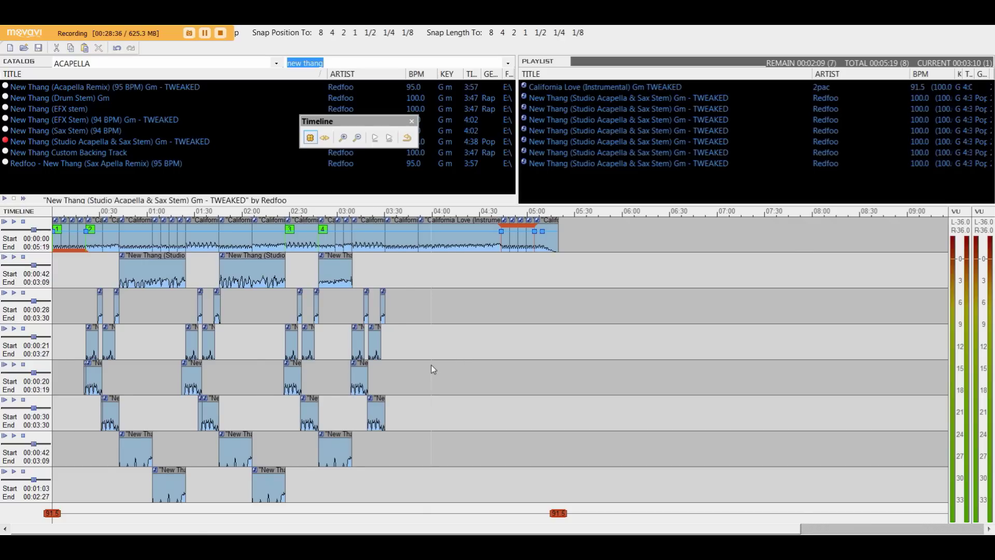
scroll(431, 365, "up", 2)
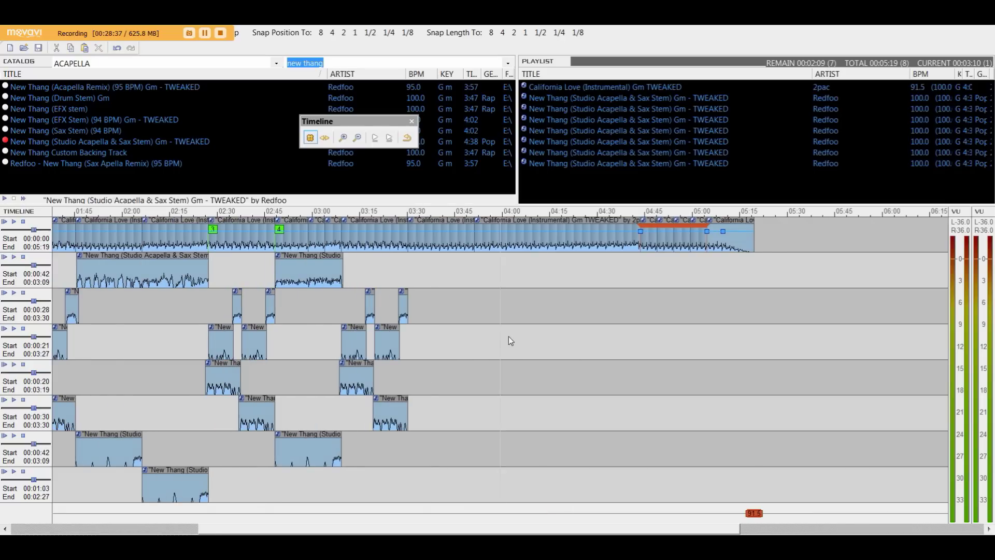
scroll(507, 336, "down", 2)
scroll(490, 326, "up", 4)
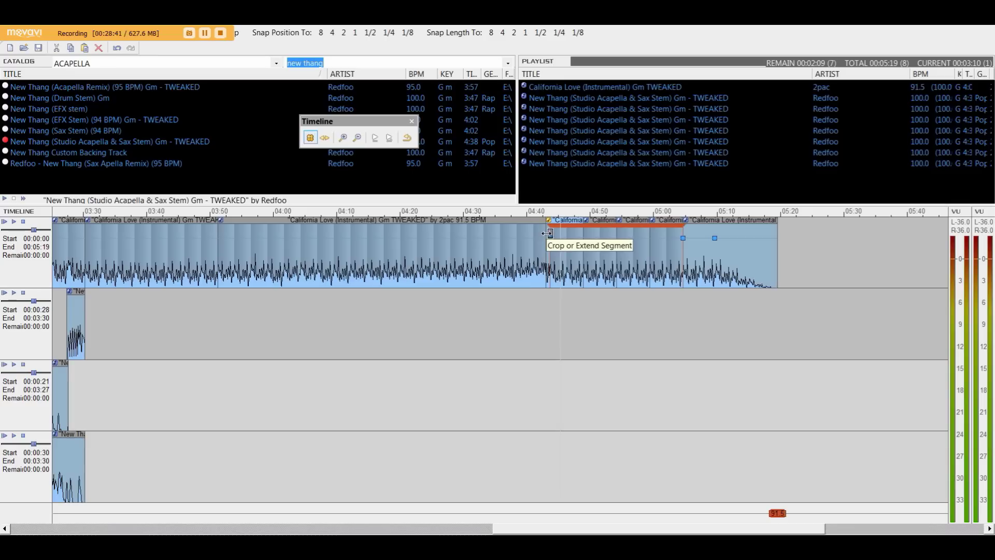
scroll(316, 282, "left", 5)
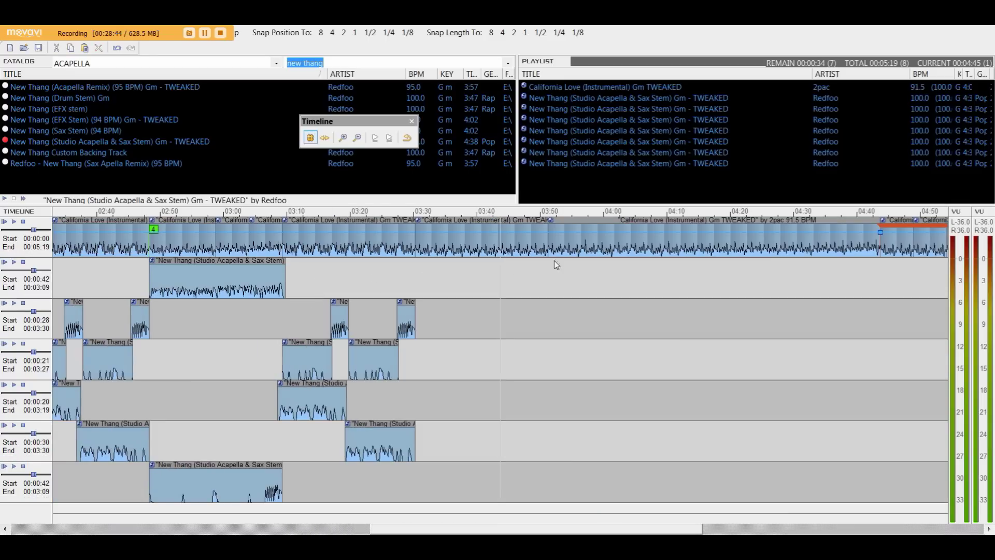
left_click_drag(549, 233, 475, 233)
scroll(438, 266, "left", 1)
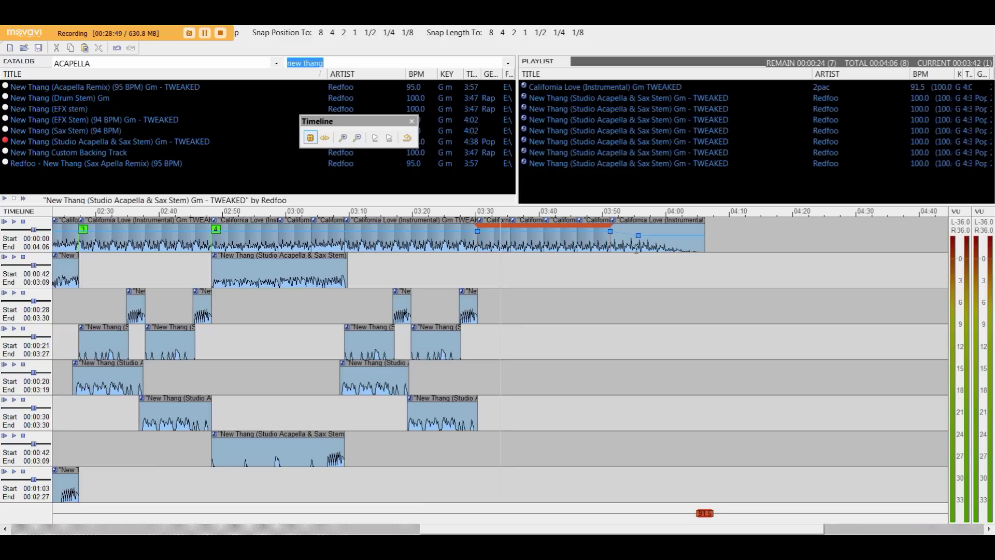
Step: Lower the instrumental's last volume node to the minimum at about 3:52 and play the transition into the outro
scroll(541, 293, "up", 1)
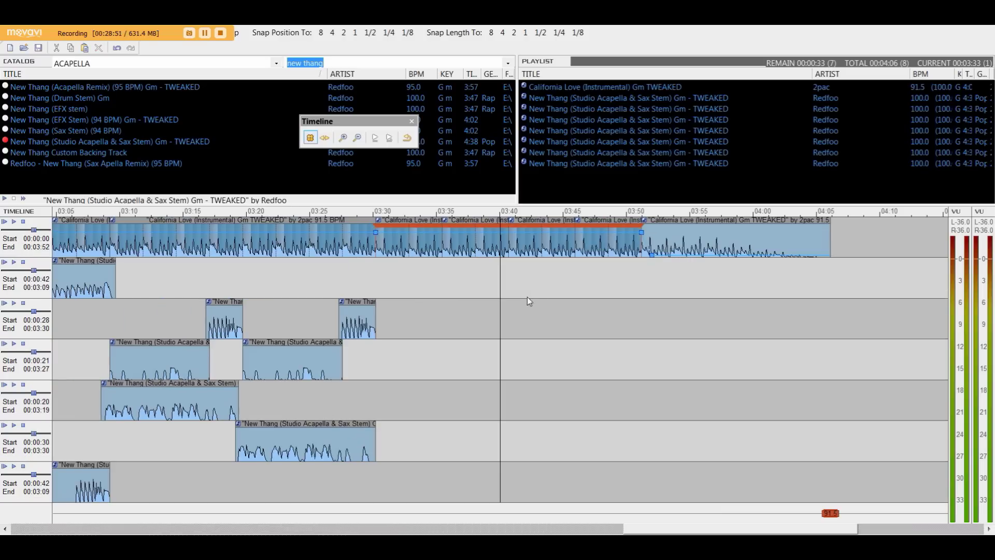
scroll(356, 219, "down", 1)
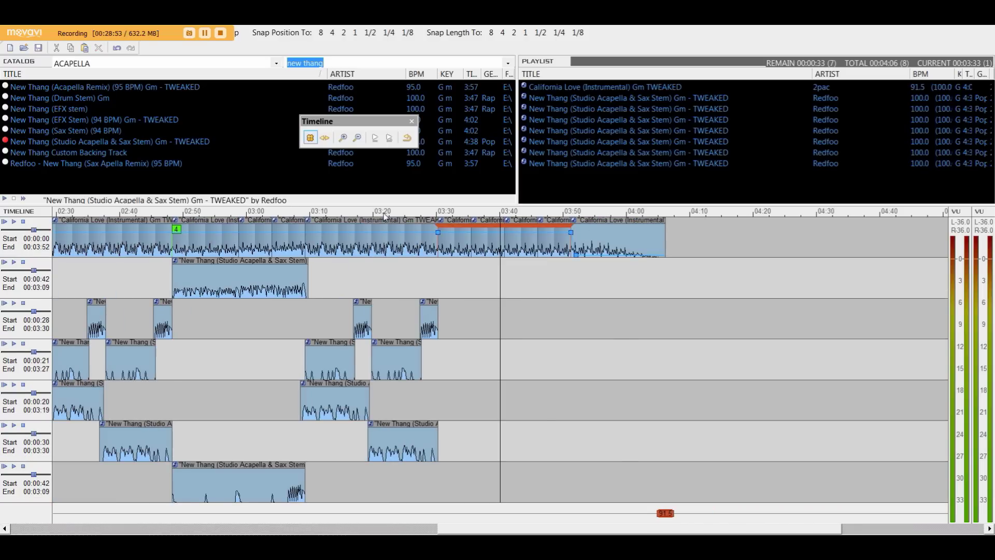
double_click(389, 228)
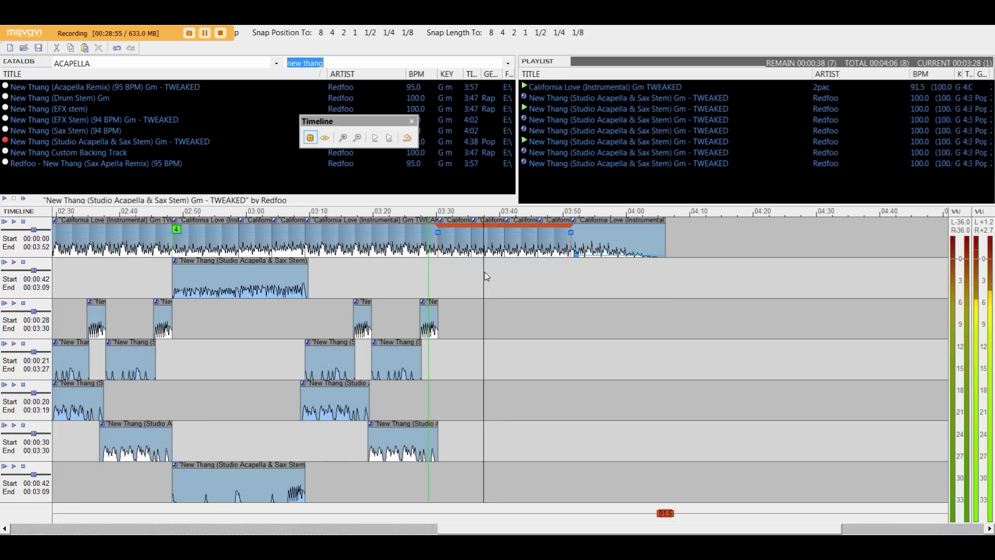
scroll(486, 277, "up", 2)
scroll(480, 272, "down", 4)
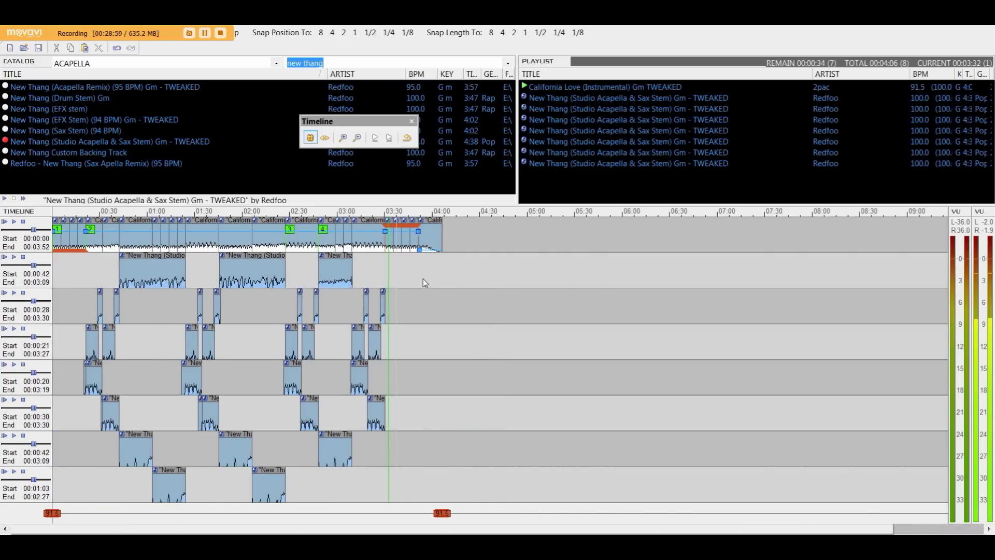
scroll(423, 279, "up", 2)
key("space")
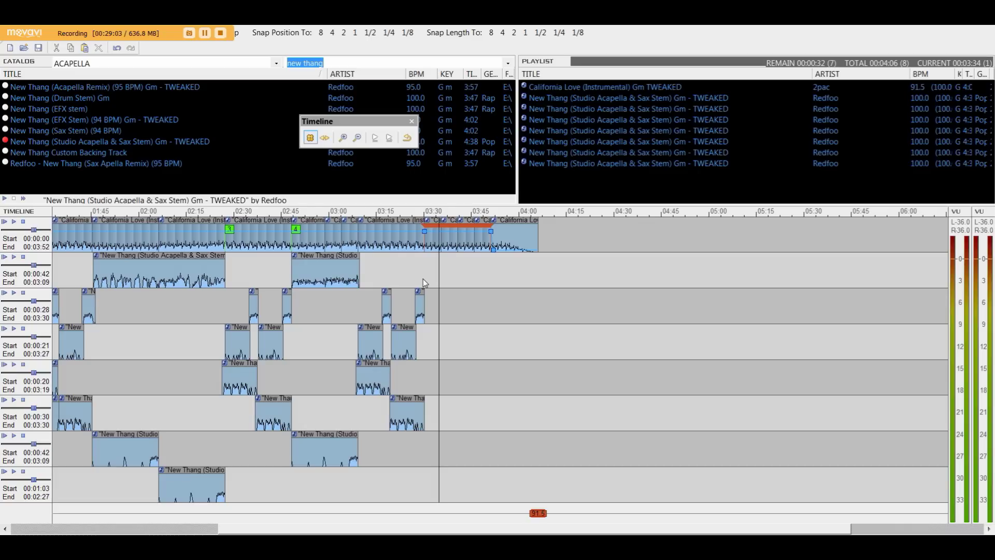
Step: Duplicate the last playlist track as an additional overlay and revert the copy to its last saved tweak
left_click(601, 167)
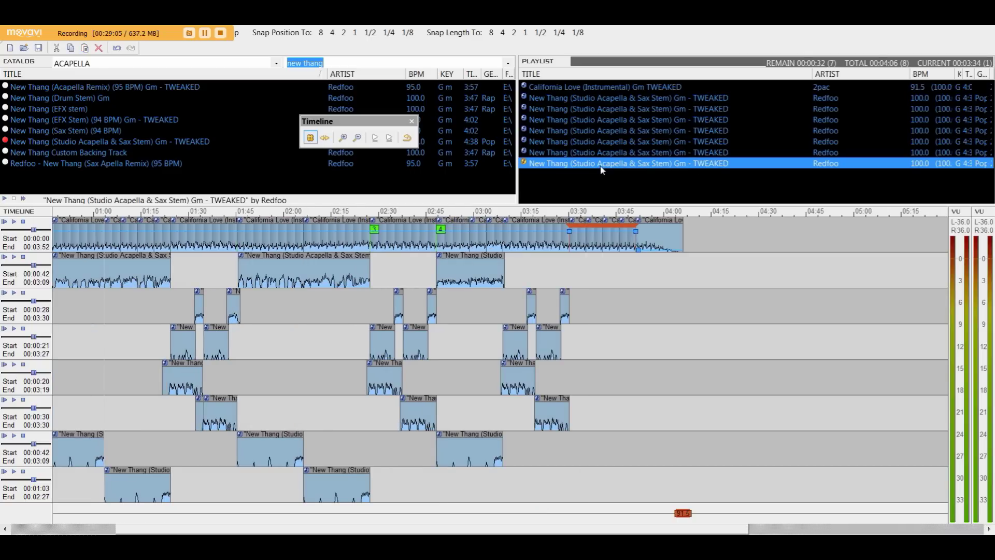
key("ctrl+v")
right_click(587, 175)
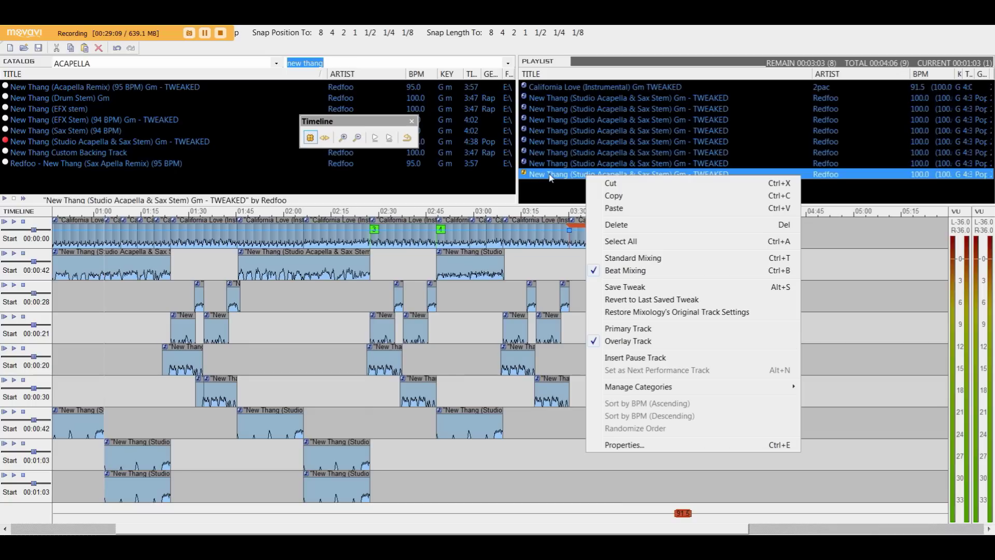
left_click(617, 303)
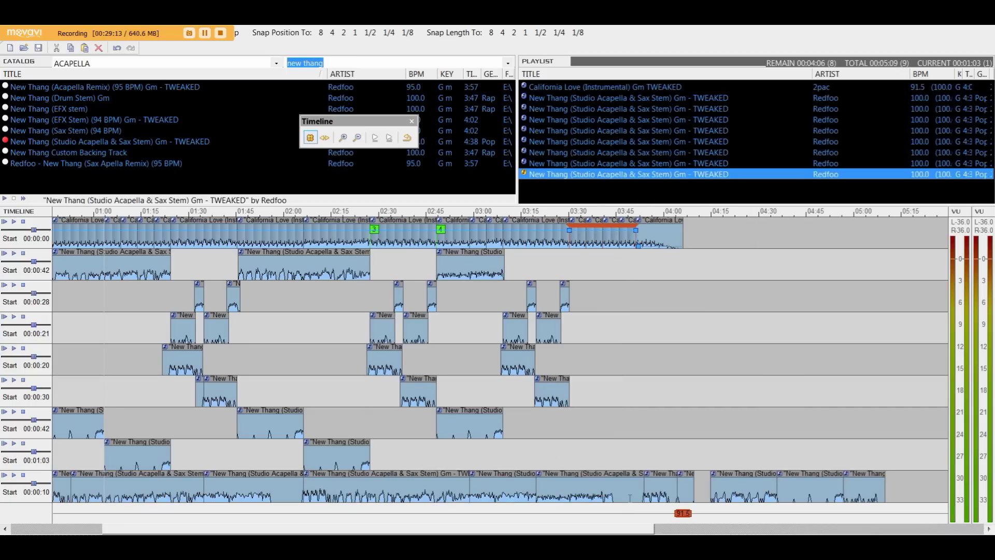
Step: Extend the start of the ninth track's first segment back to about 0:01 and play that track alone
left_click(204, 473)
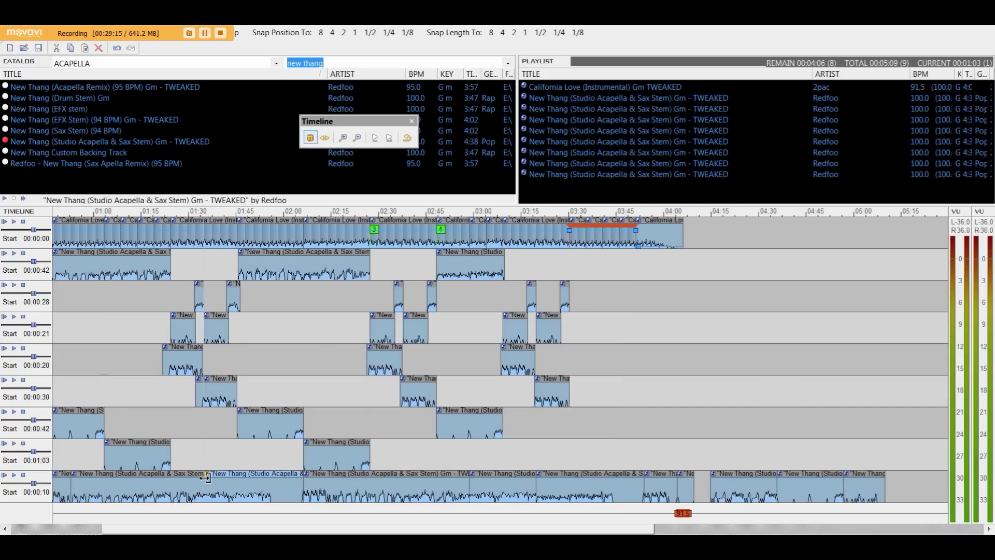
scroll(205, 473, "up", 3)
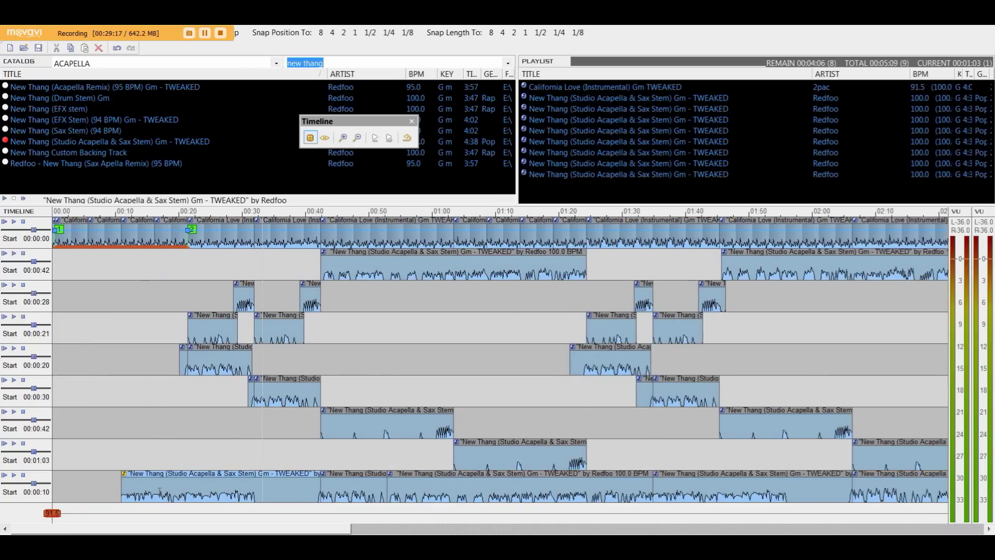
left_click_drag(120, 491, 64, 491)
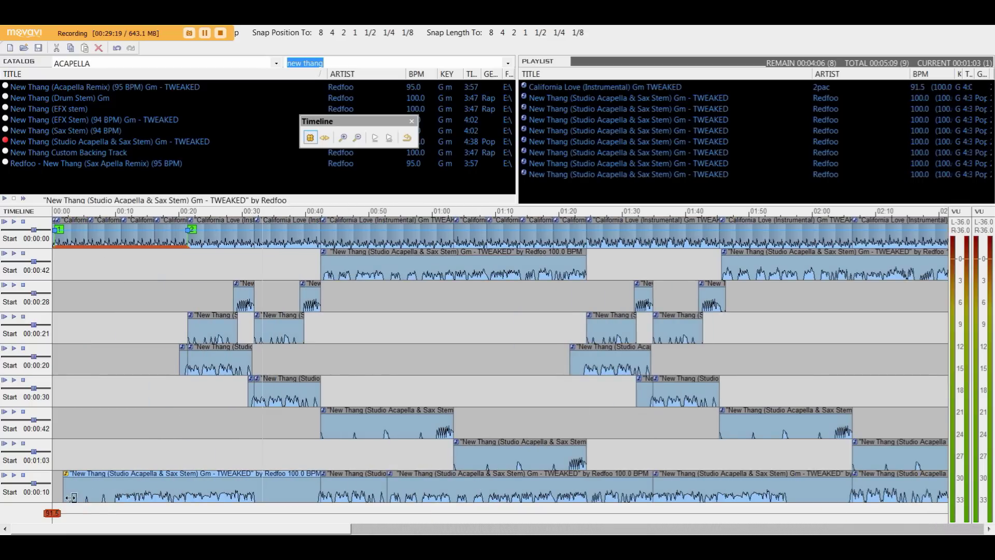
left_click(6, 476)
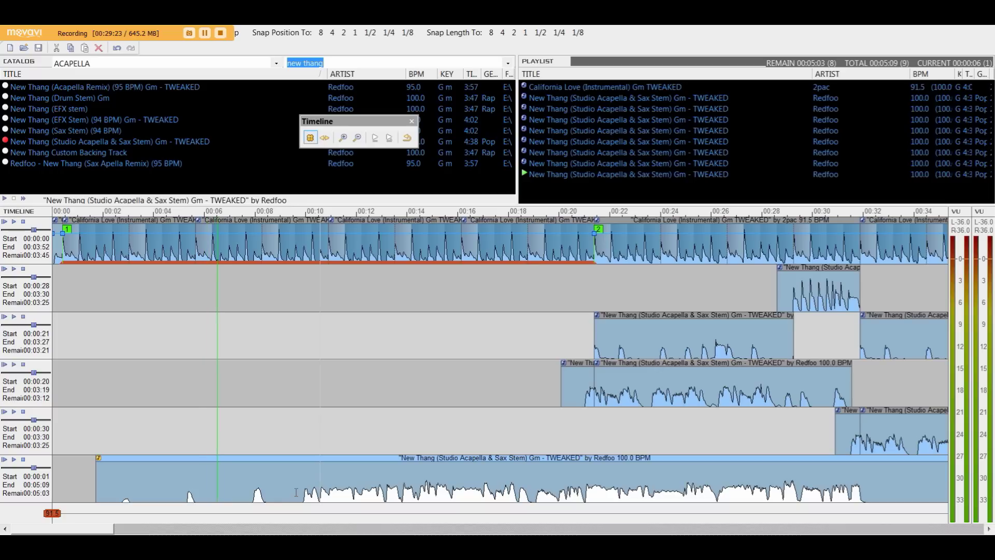
mouse_move(104, 504)
left_mouse_down()
mouse_move(79, 504)
mouse_move(87, 504)
left_mouse_up()
scroll(218, 513, "down", 2)
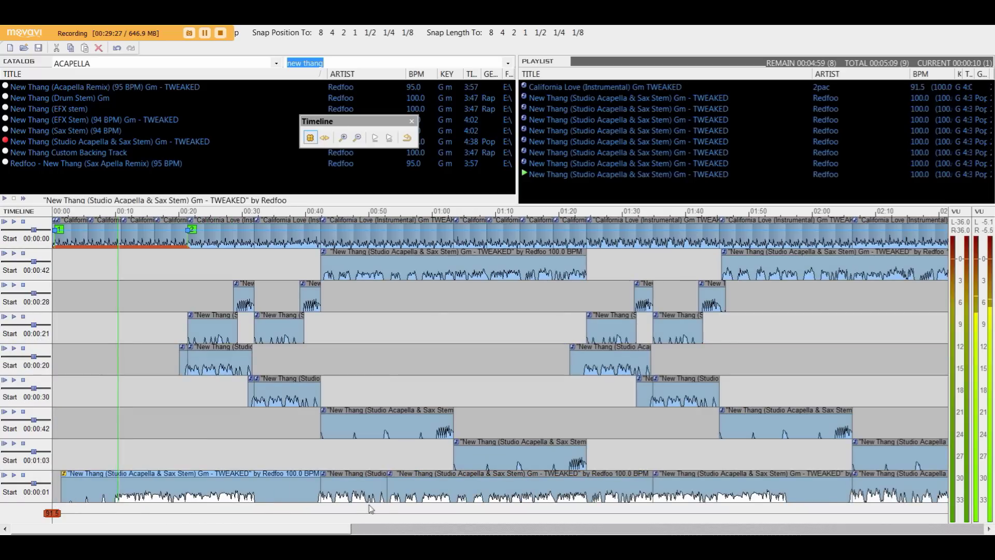
Step: Audition the ninth track's vocals around 0:50 and 4:04, and cut the short segment starting at about 4:04
left_click(358, 485)
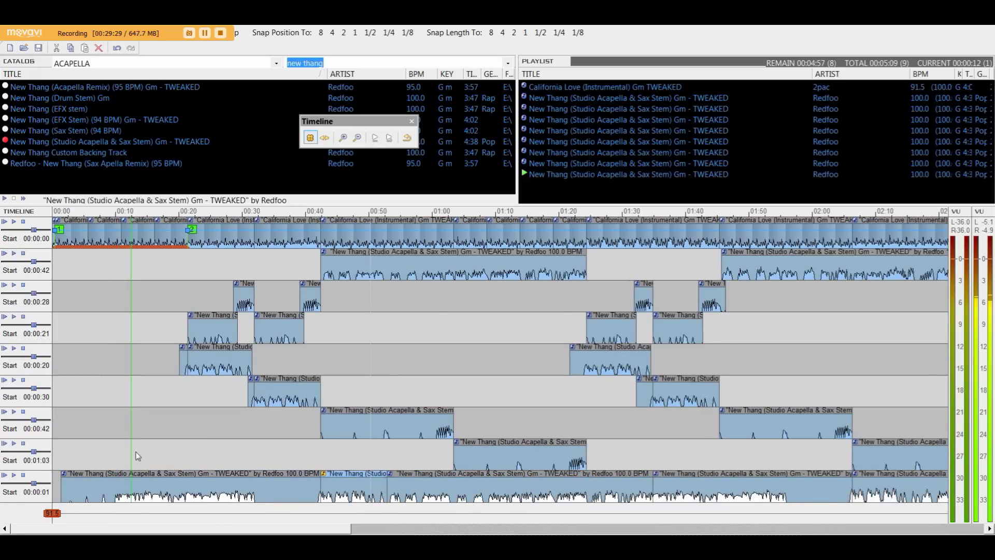
left_click(390, 492)
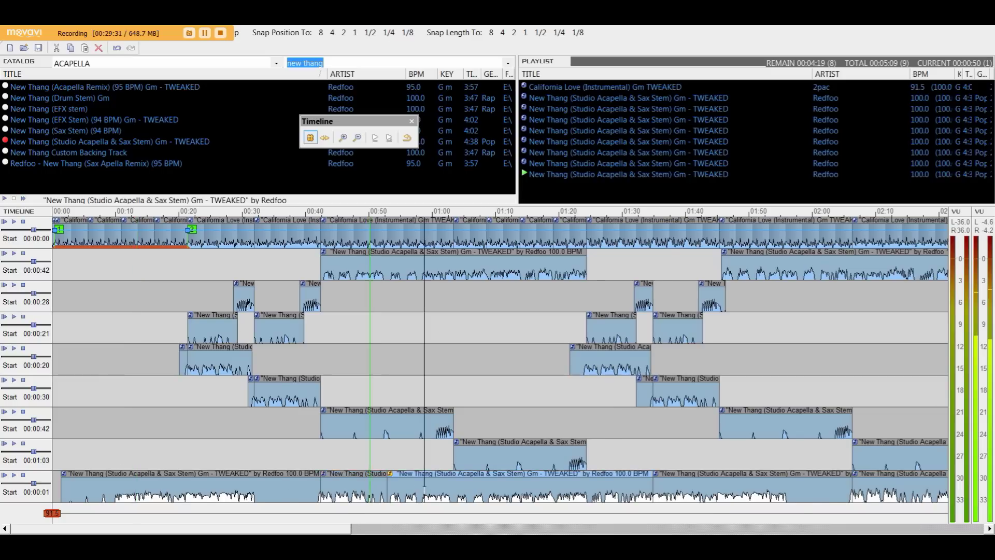
scroll(388, 493, "up", 2)
scroll(387, 492, "down", 2)
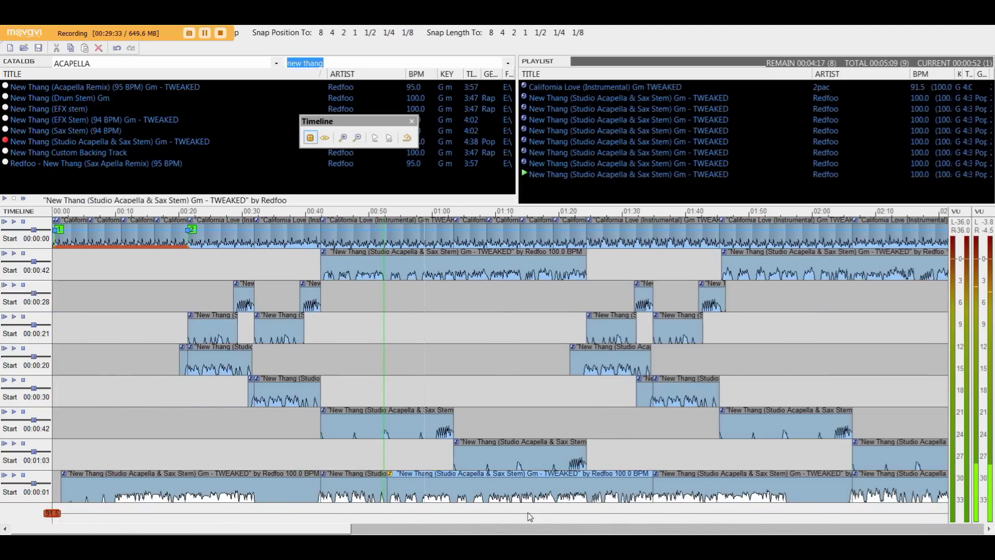
scroll(765, 481, "up", 3)
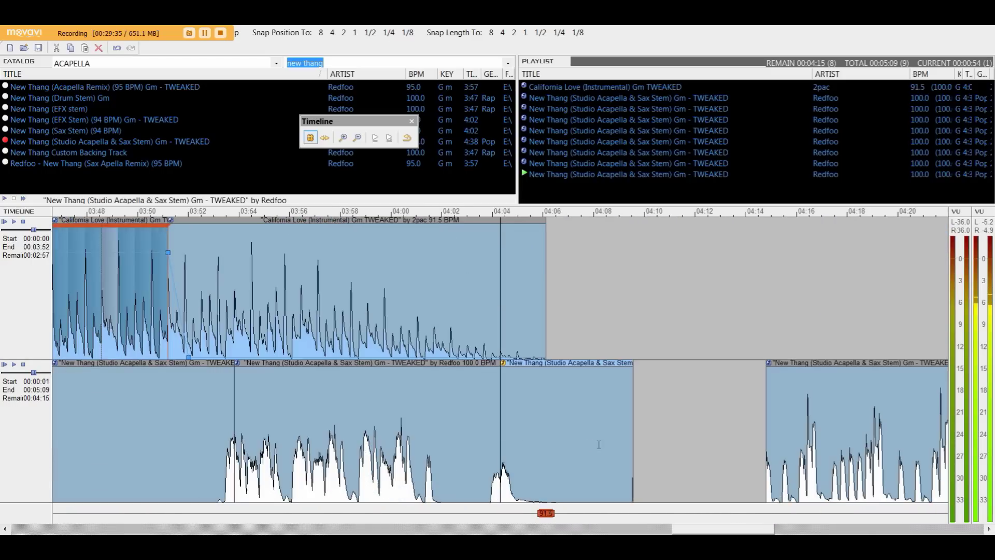
left_click(14, 365)
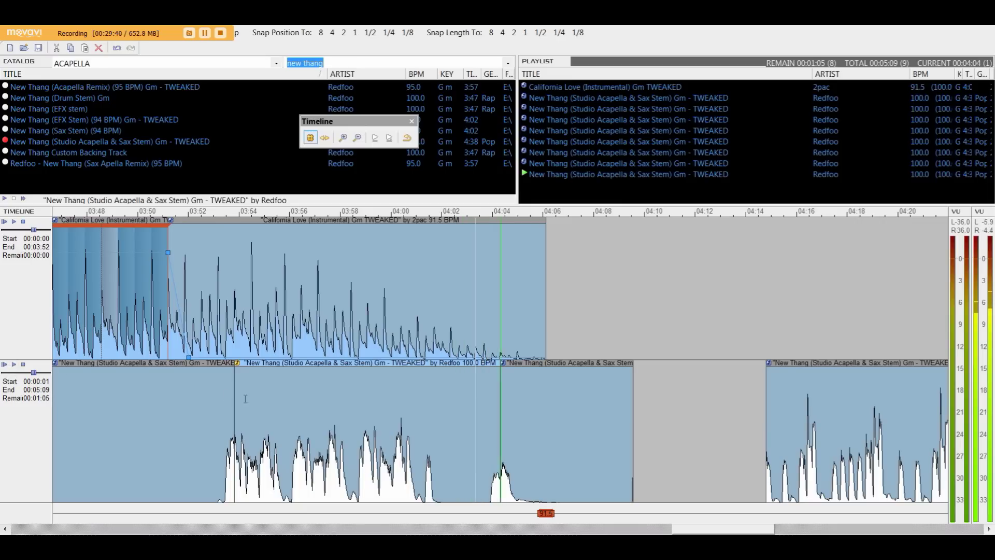
left_click(577, 421)
scroll(577, 421, "down", 1)
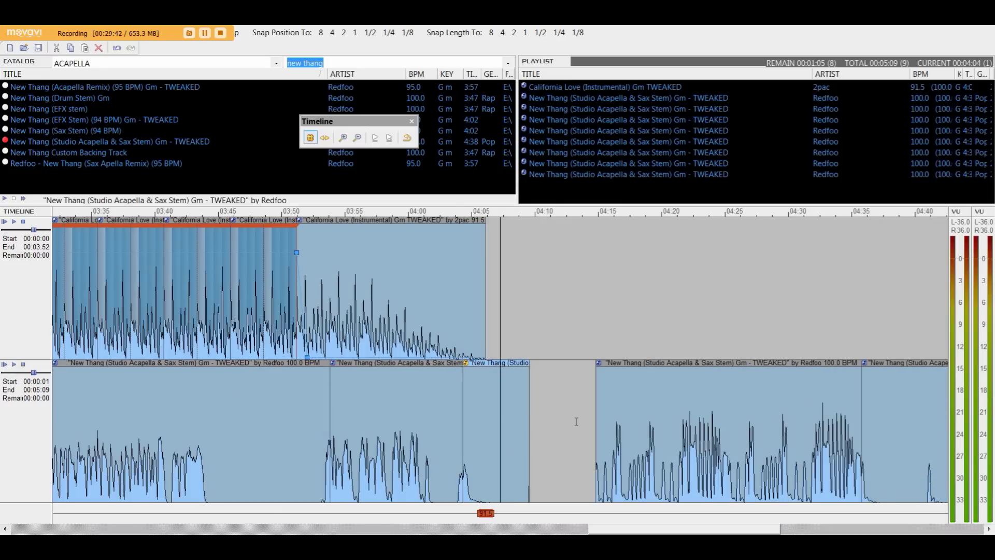
scroll(515, 400, "down", 2)
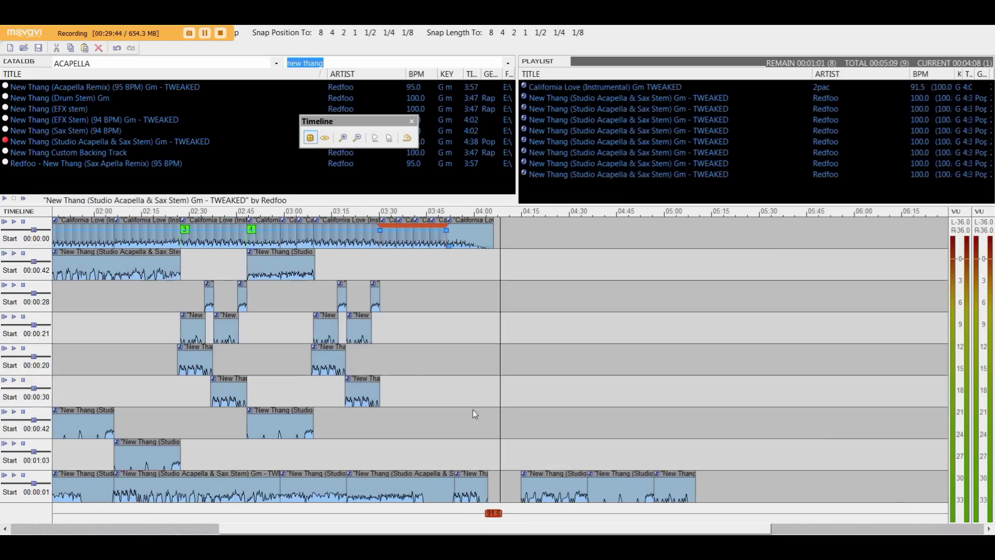
Step: Delete the ninth track's material from about 2:00 to about 4:21
left_click_drag(95, 497, 542, 496)
key("Delete")
scroll(413, 383, "up", 1)
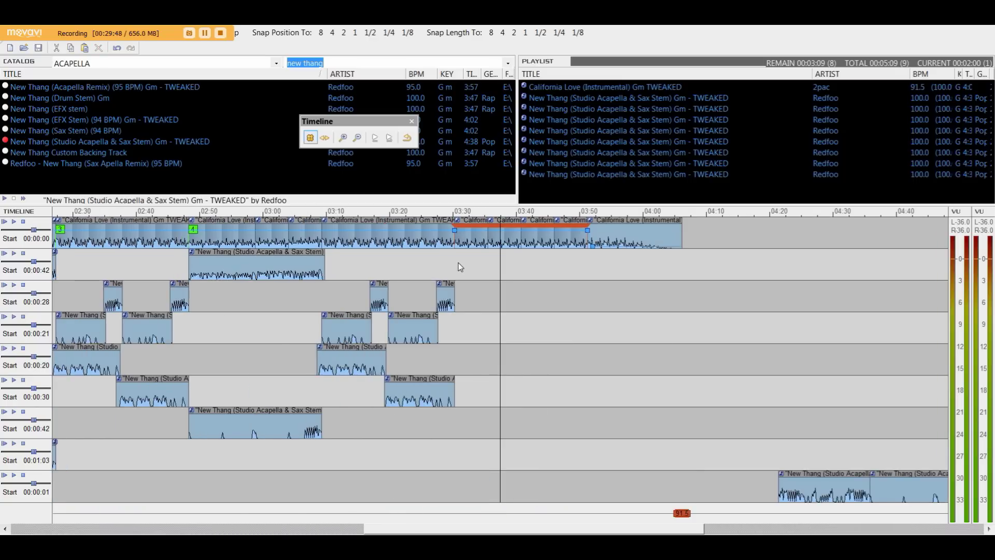
Step: Paste the short vocal segment on the ninth track at 3:30, extend its start slightly, trim its end to about 3:32, and play it
scroll(459, 262, "up", 2)
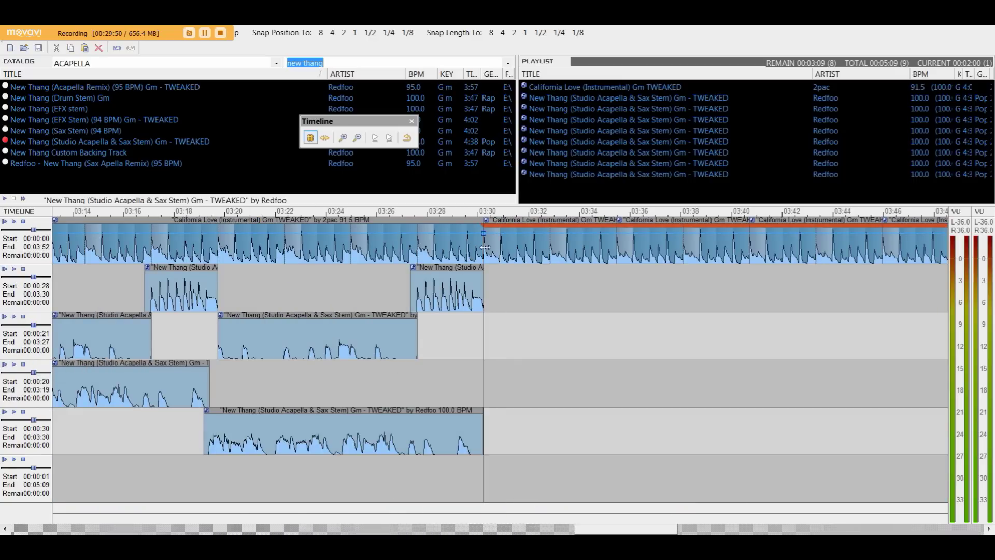
left_click_drag(483, 471, 471, 477)
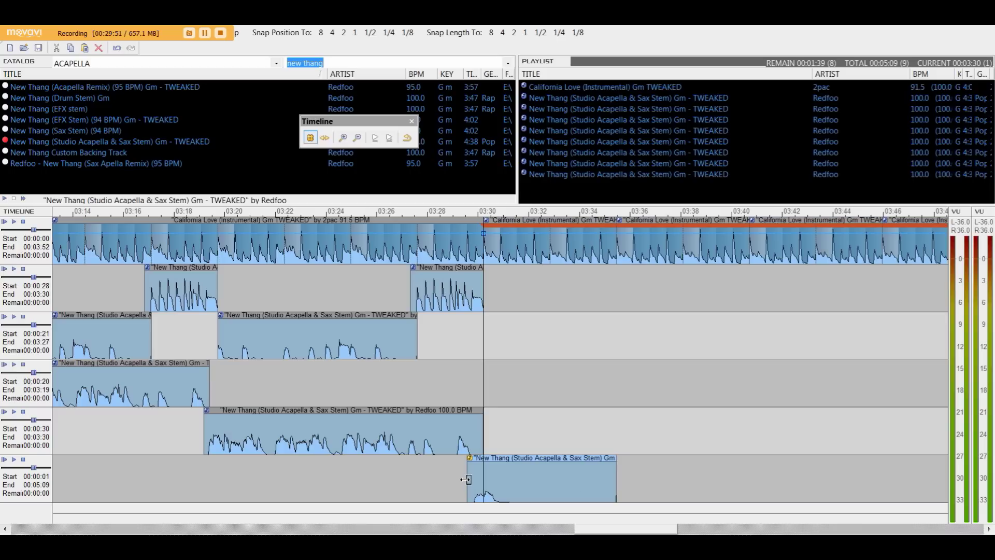
left_click_drag(615, 480, 546, 477)
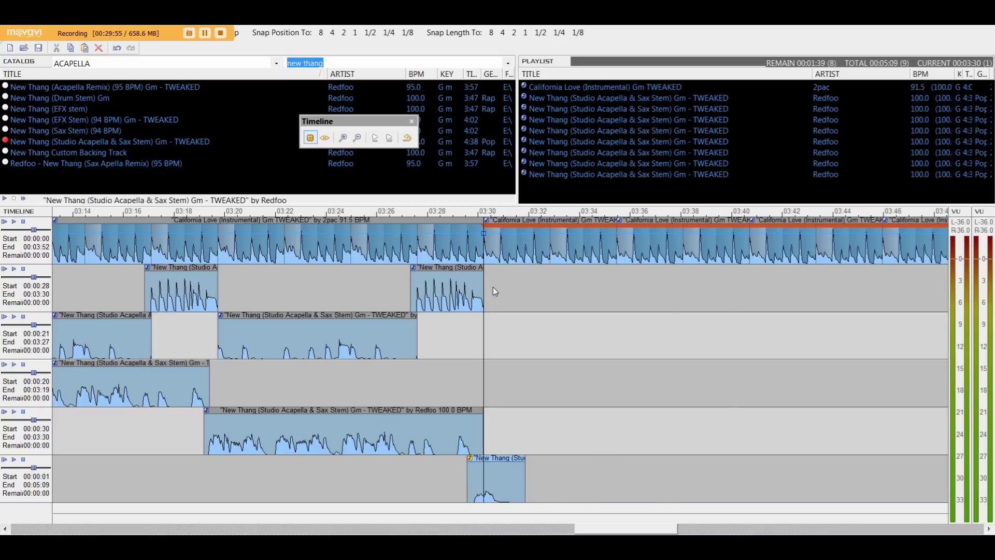
key("space")
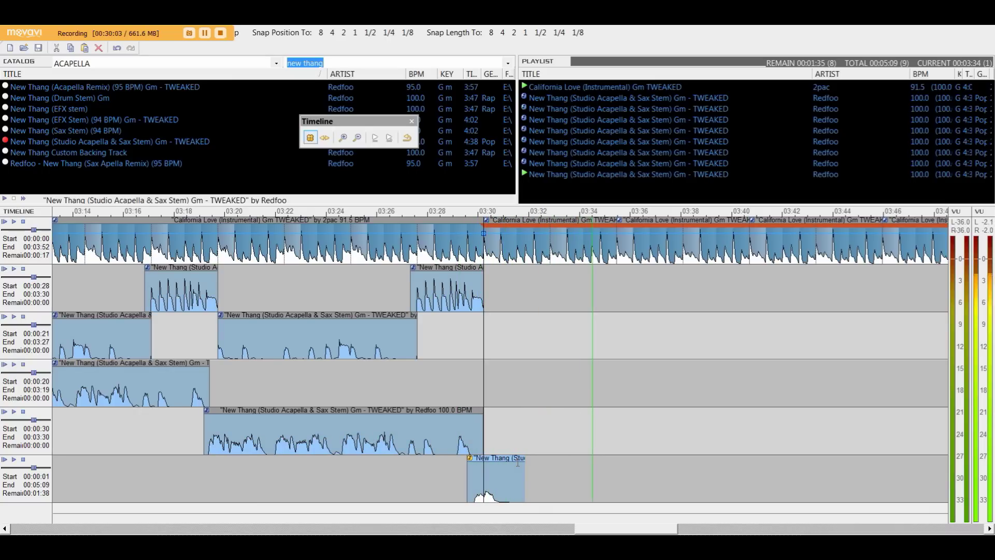
Step: Paste four more copies of the short vocal segment on the ninth track at two-measure intervals, from about 3:34 to 3:50
key("space")
left_click(472, 482)
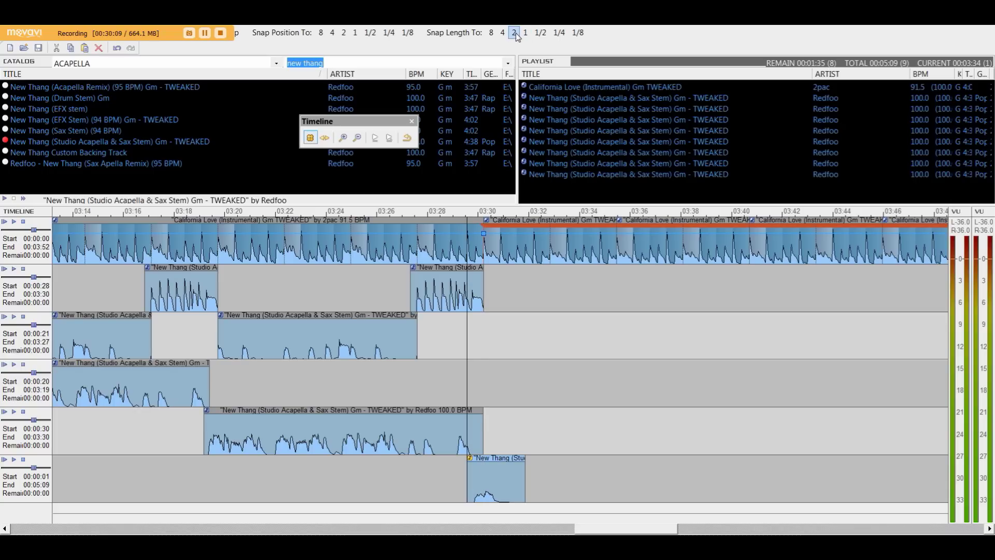
key("ctrl+v")
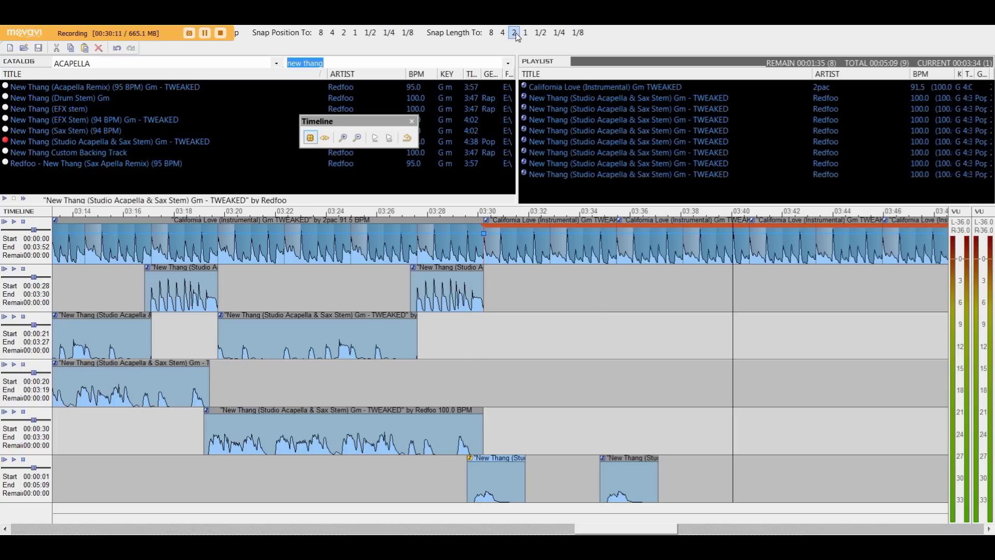
key("ctrl+v")
key("ctrl+v")
Step: Delete the ninth track's leftover segments between about 4:21 and 5:09
key("minus")
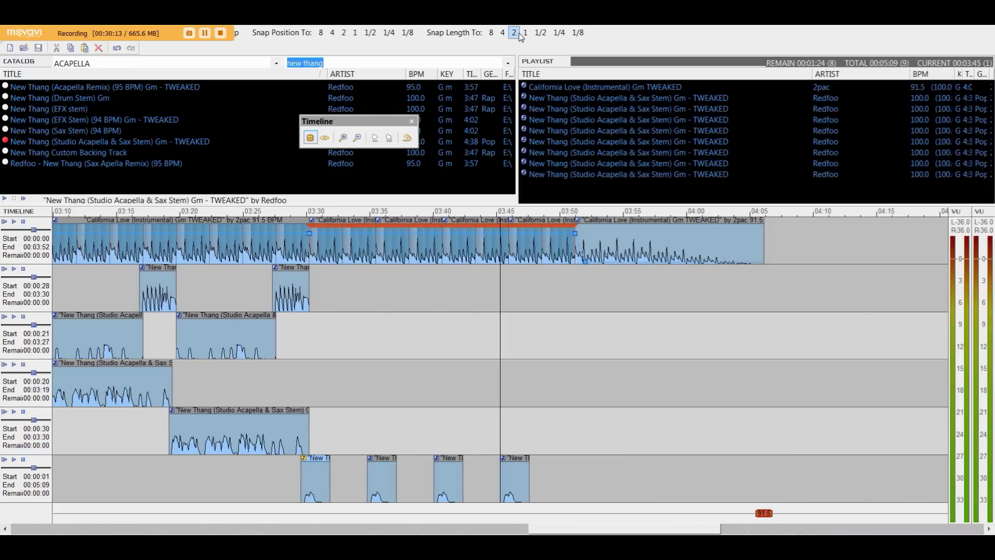
key("minus")
key("minus")
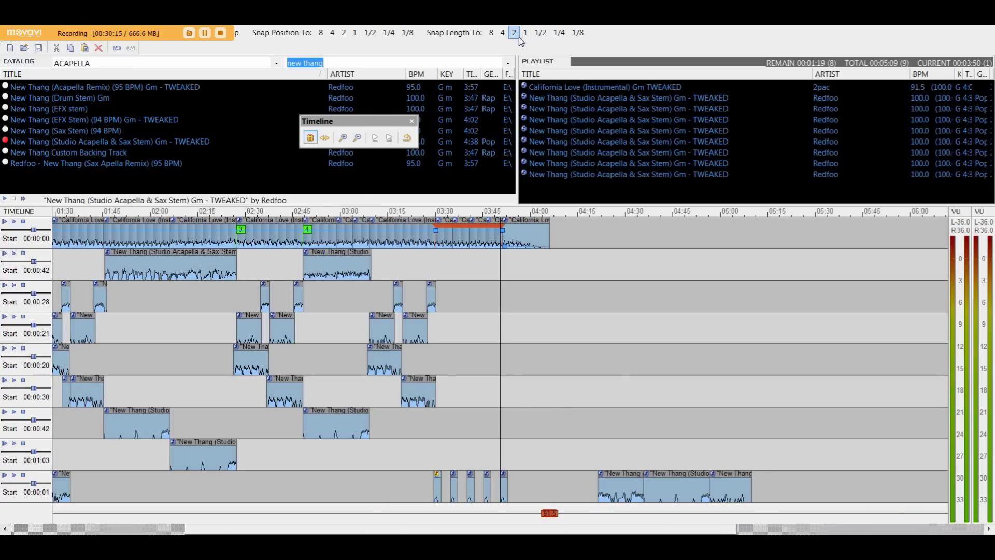
left_click_drag(574, 487, 754, 492)
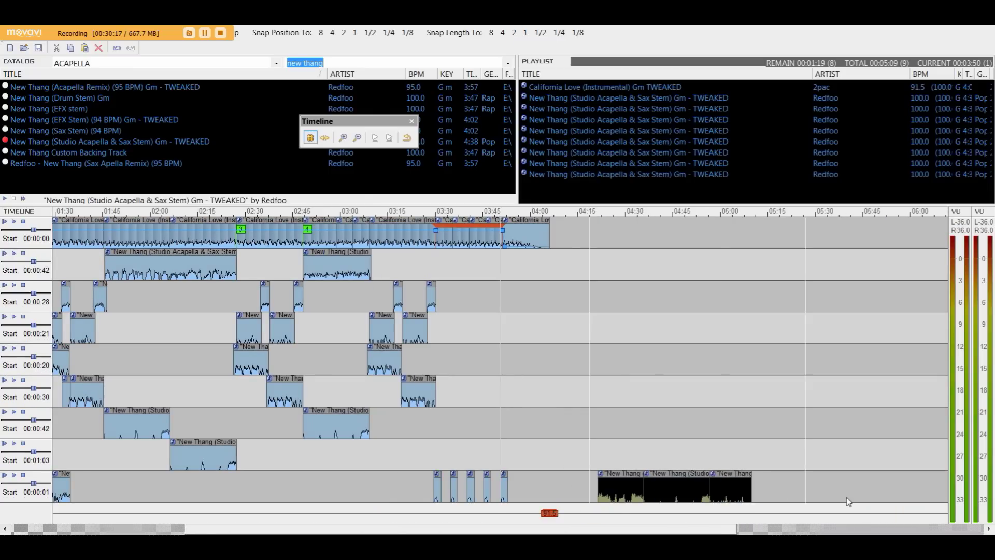
key("Delete")
Step: Play the ending from about 3:30 and again from about 3:49 to check the repeated vocal phrase
key("plus")
key("plus")
key("plus")
left_click(528, 212)
key("minus")
key("minus")
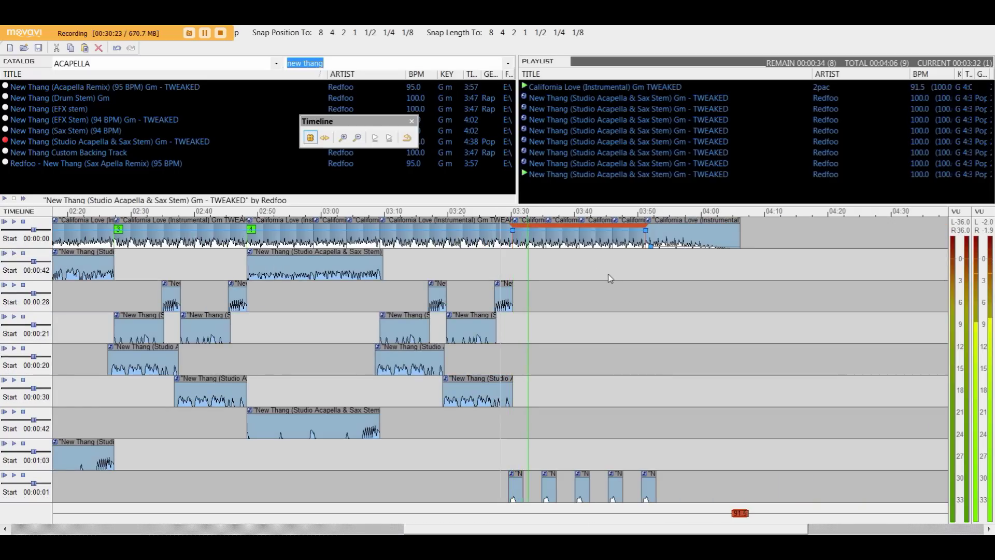
key("plus")
key("plus")
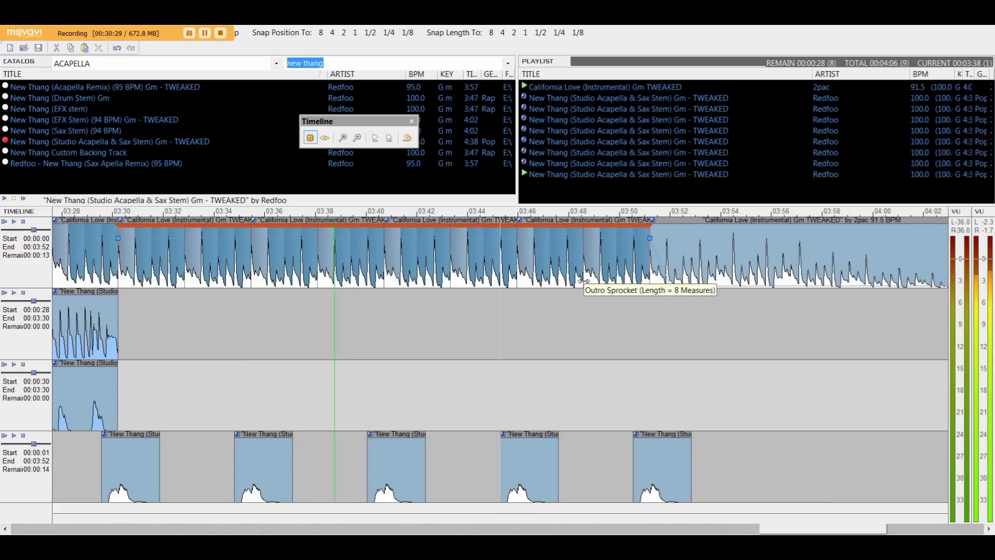
double_click(606, 214)
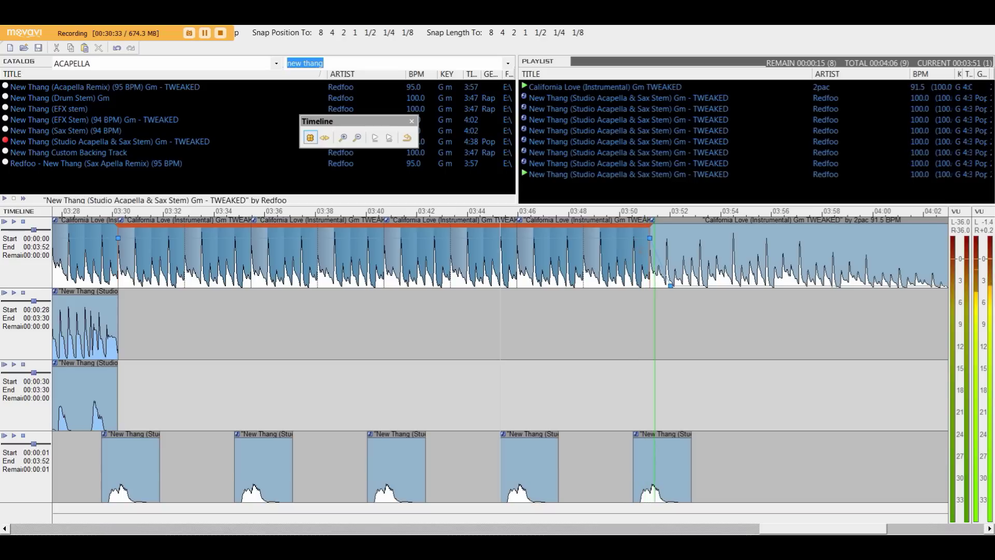
scroll(665, 271, "down", 2)
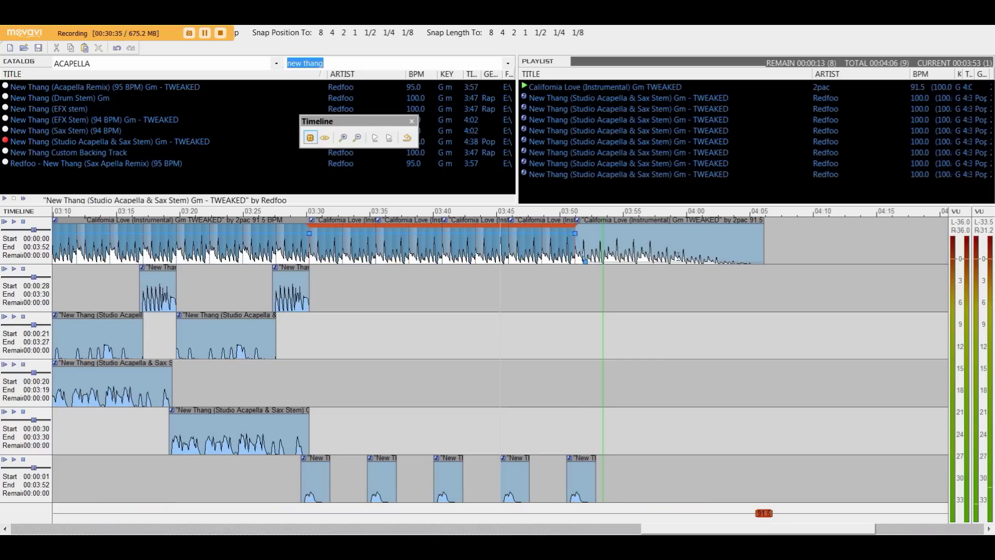
Step: Extend the last vocal segment's end to about 3:55 and crop the instrumental's closing segment to end at about 3:52
left_click(594, 463)
left_click_drag(596, 472, 633, 472)
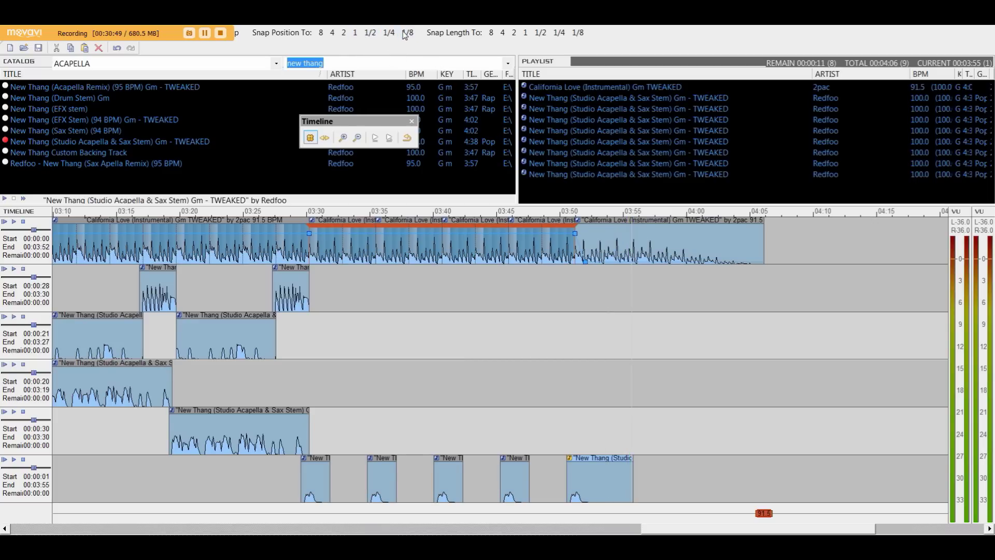
left_click(759, 226)
left_click_drag(723, 228, 585, 247)
scroll(585, 247, "up", 2)
scroll(584, 248, "up", 2)
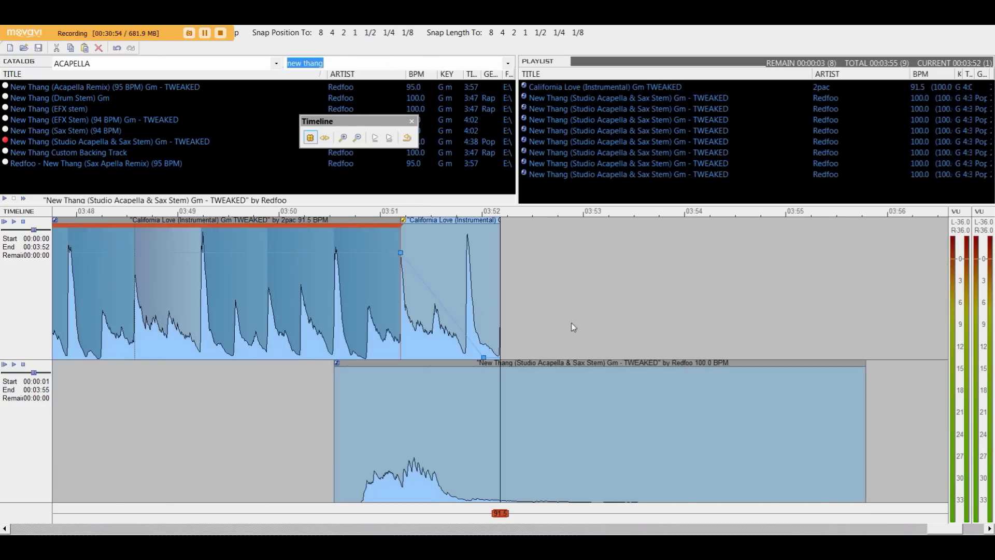
Step: Delete the ninth track's unused segments from the start of the mix to about 1:34
scroll(497, 265, "down", 4)
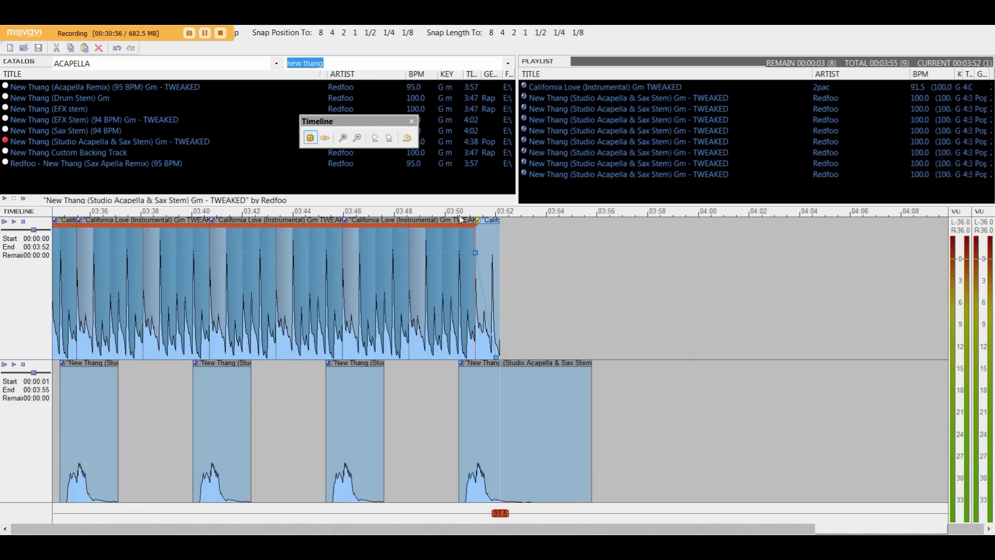
scroll(459, 216, "down", 2)
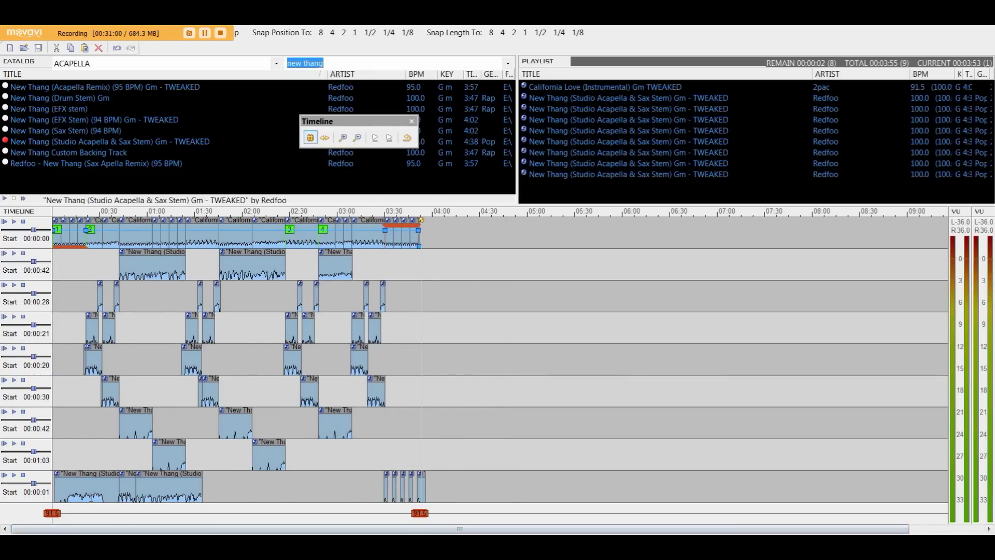
scroll(167, 483, "up", 2)
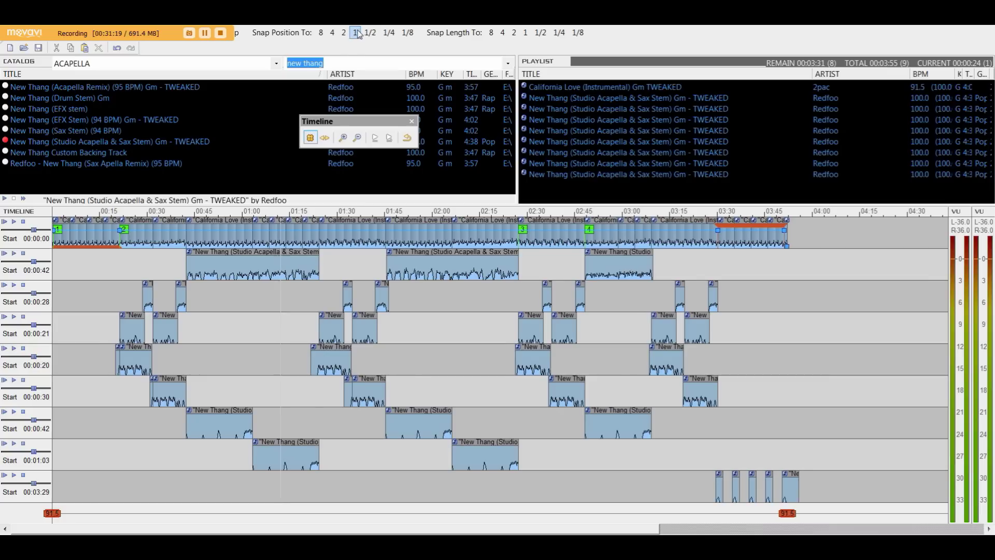
Step: Add a marker on the instrumental at about 0:42, name it "verse 1" and copy that name
left_click(187, 244)
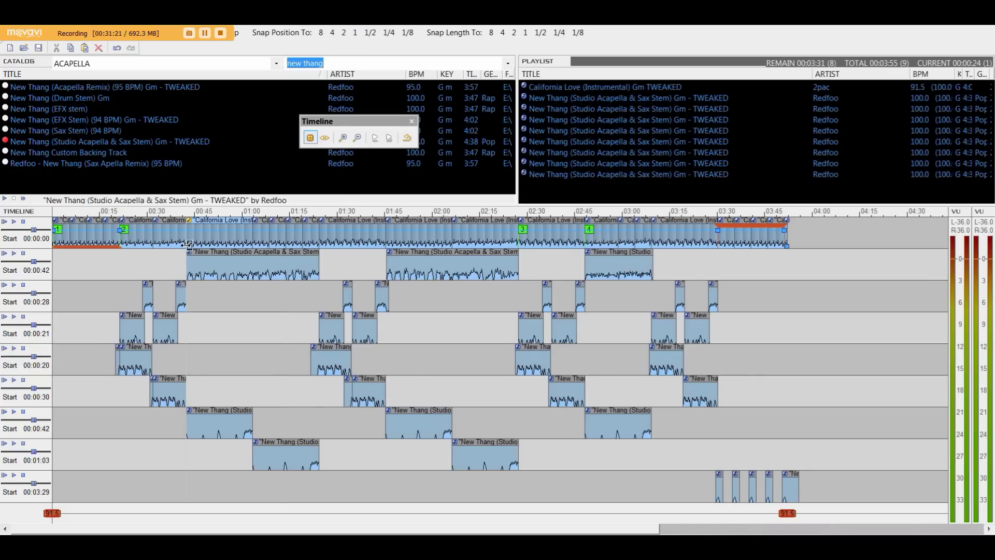
right_click(191, 230)
left_click(207, 237)
type("verse 1")
double_click(206, 227)
key("ctrl+c")
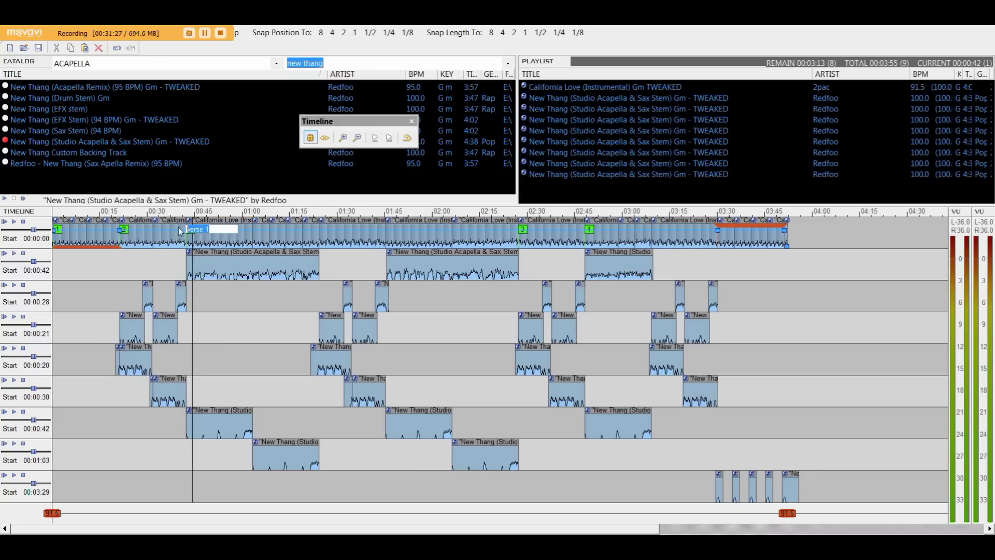
left_click(277, 259)
Step: Add a marker on the instrumental at about 1:45 and name it "verse 2"
left_click(383, 238)
double_click(381, 238)
right_click(392, 233)
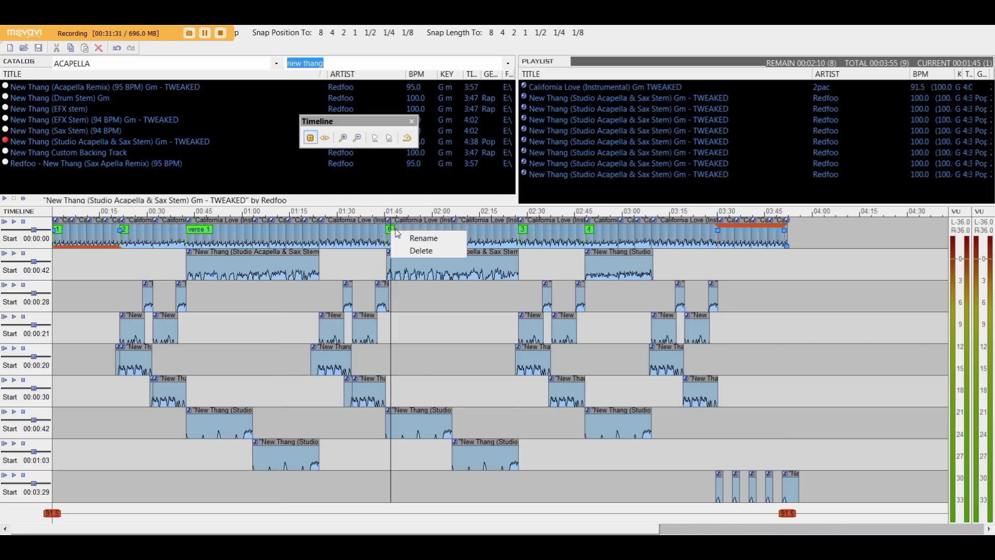
left_click(417, 238)
key("ctrl+v")
type("2")
key("Return")
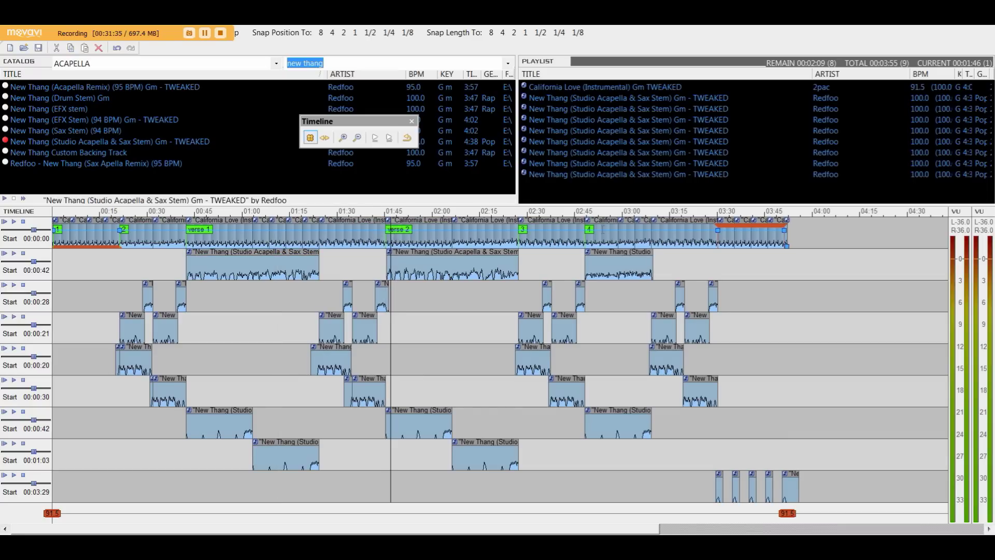
Step: Rename marker 4 on the instrumental, at about 2:48, as "verse 3"
right_click(590, 229)
left_click(615, 235)
key("ctrl+v")
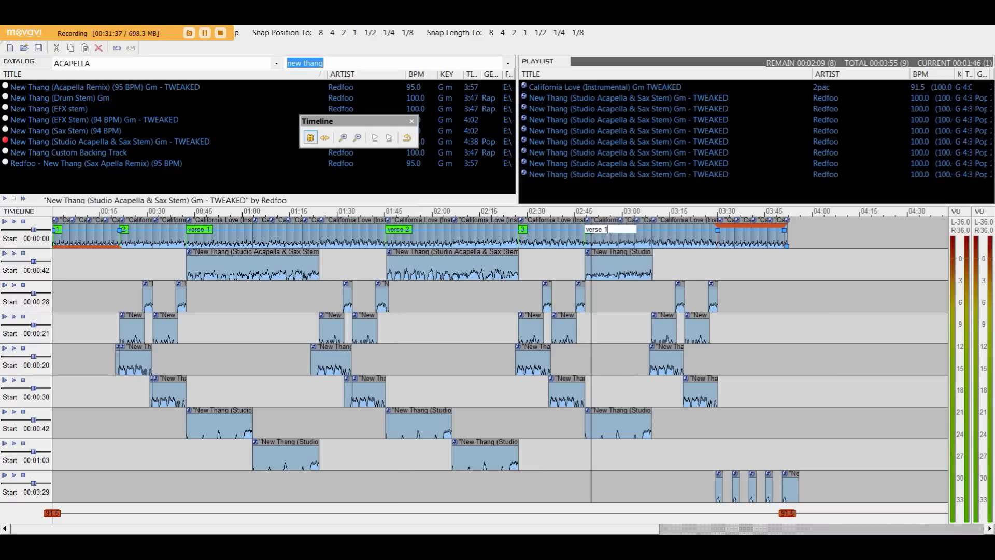
key("BackSpace")
type("3")
key("Return")
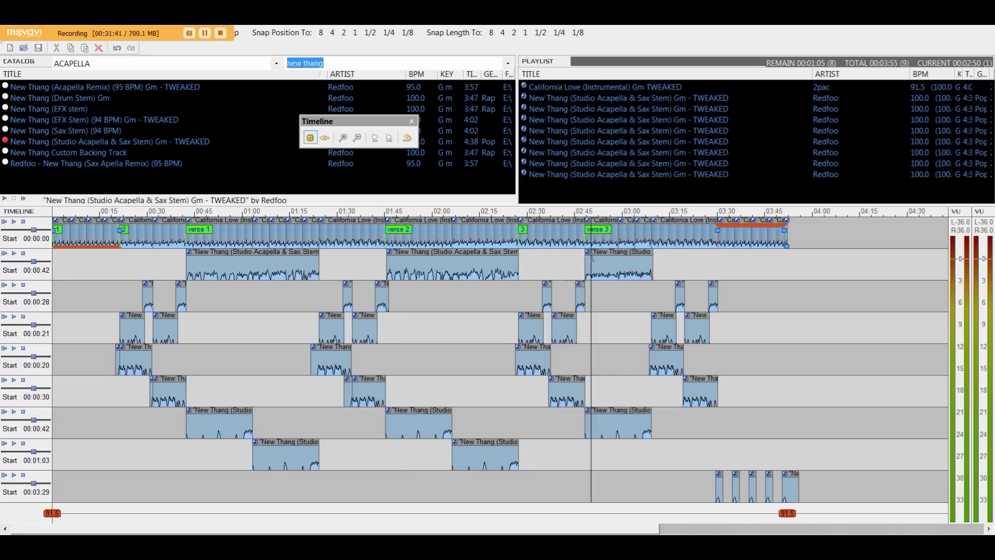
Step: Rename marker 3, at about 2:27, as "C" and add another marker named "C" at about 1:24
right_click(522, 230)
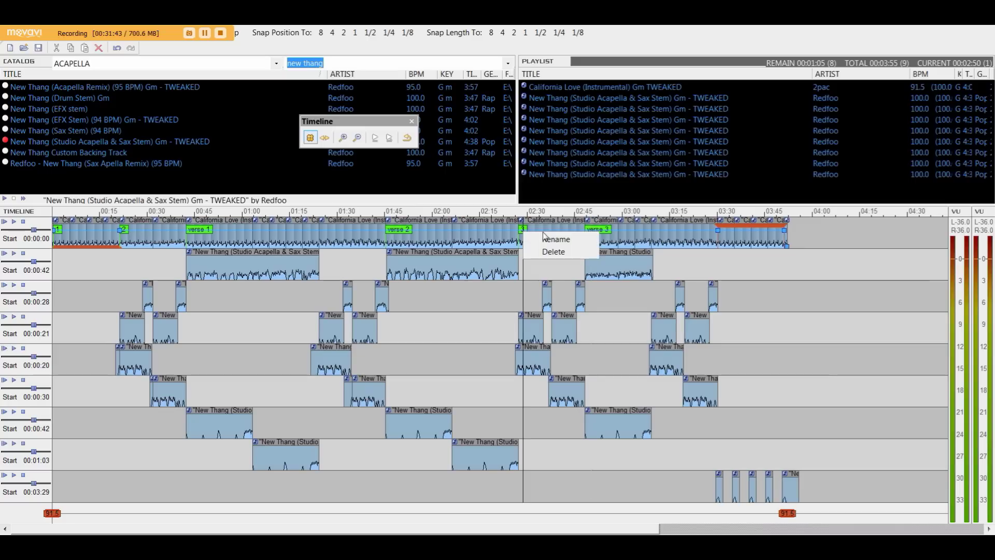
left_click(554, 239)
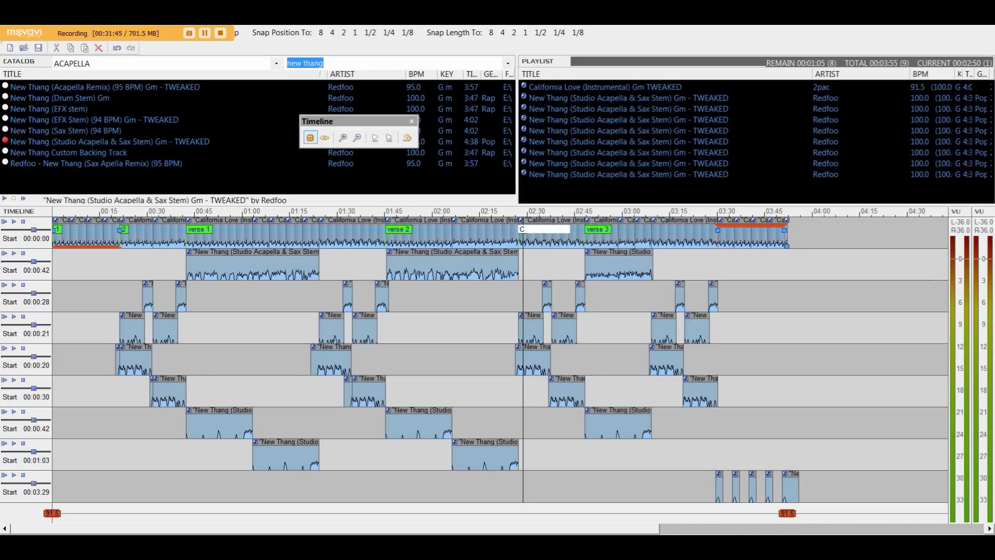
type("C")
double_click(318, 233)
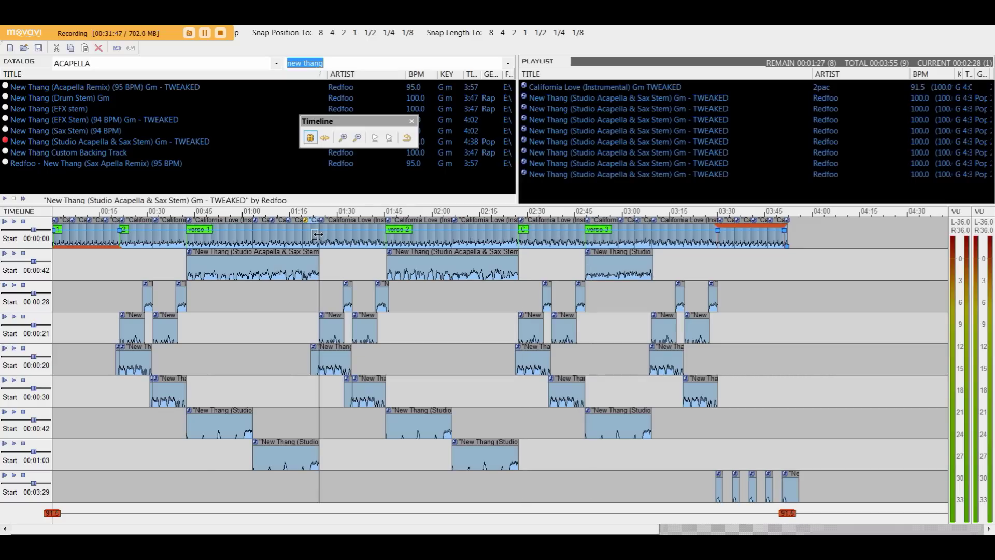
right_click(318, 232)
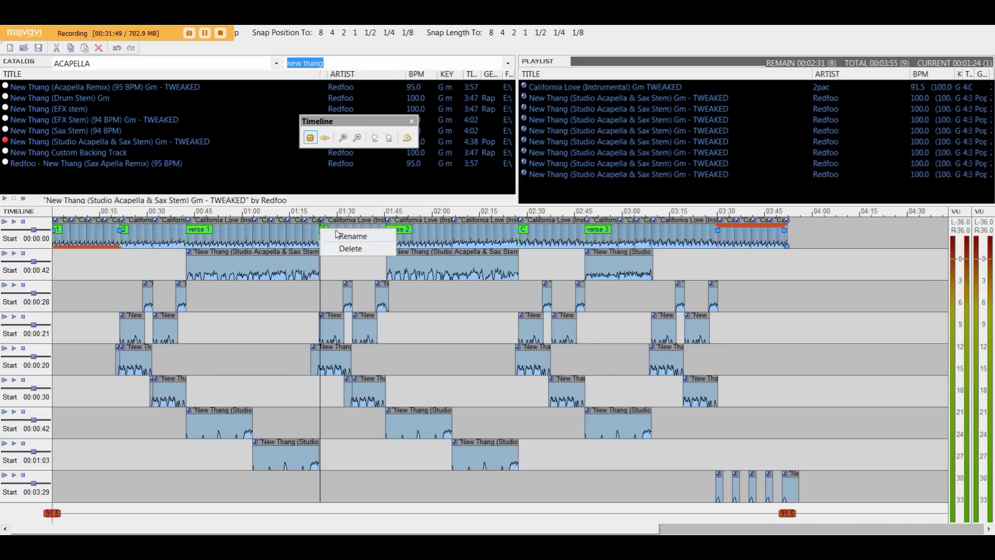
left_click(347, 236)
type("C")
key("Return")
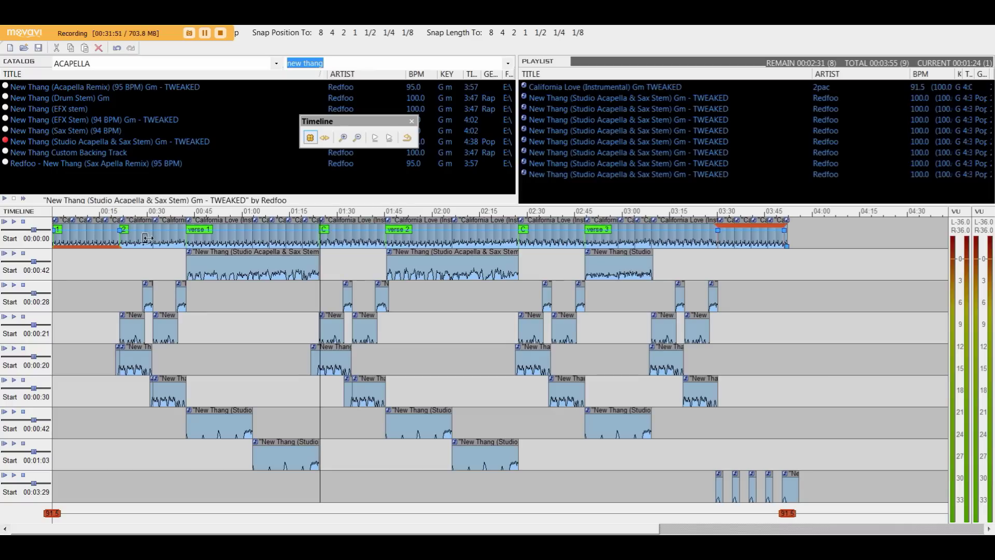
Step: Rename marker 2 on the instrumental, at about 0:21, as "C"
right_click(124, 230)
left_click(147, 236)
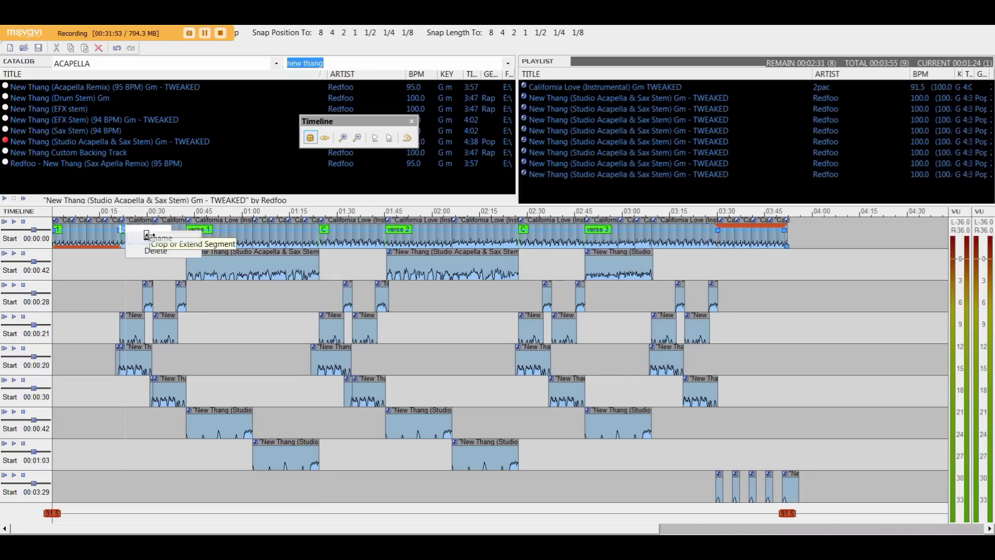
type("C")
key("Return")
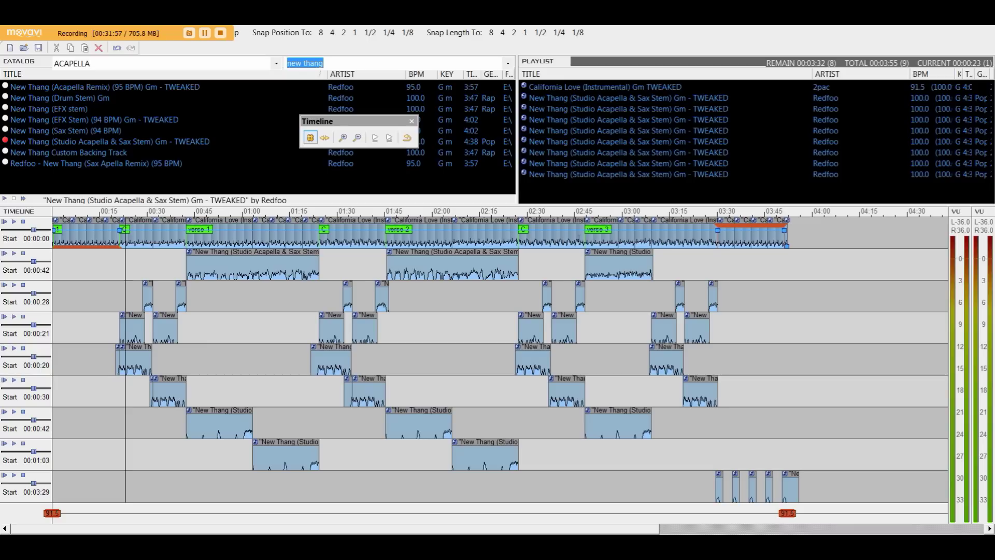
Step: Add a marker on the instrumental at about 3:09 and name it "C"
double_click(656, 233)
right_click(658, 231)
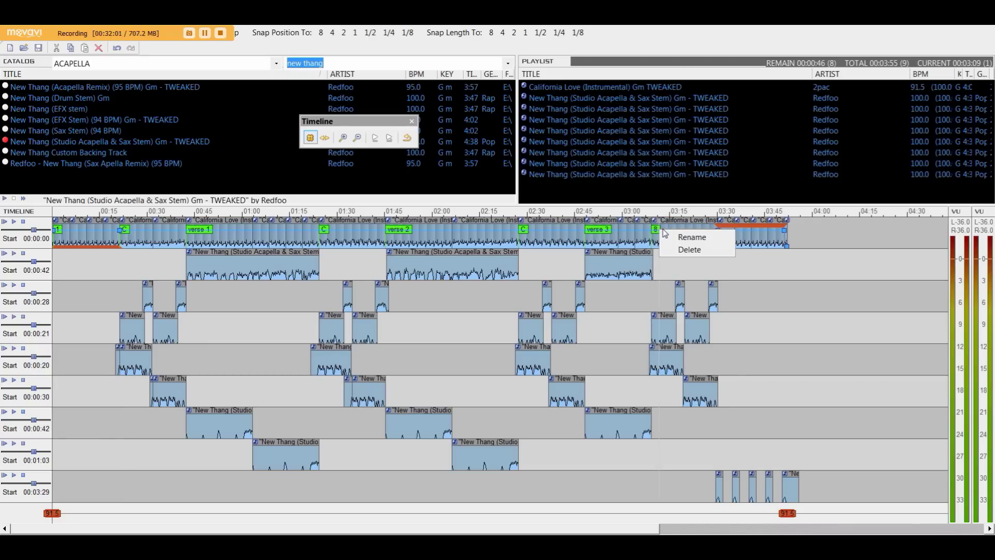
left_click(667, 230)
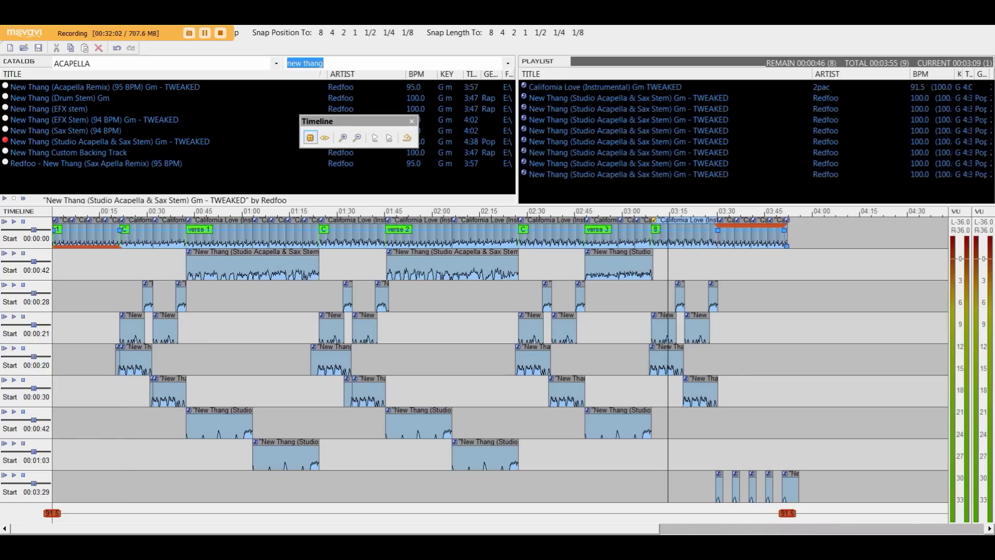
right_click(657, 230)
left_click(676, 238)
type("C")
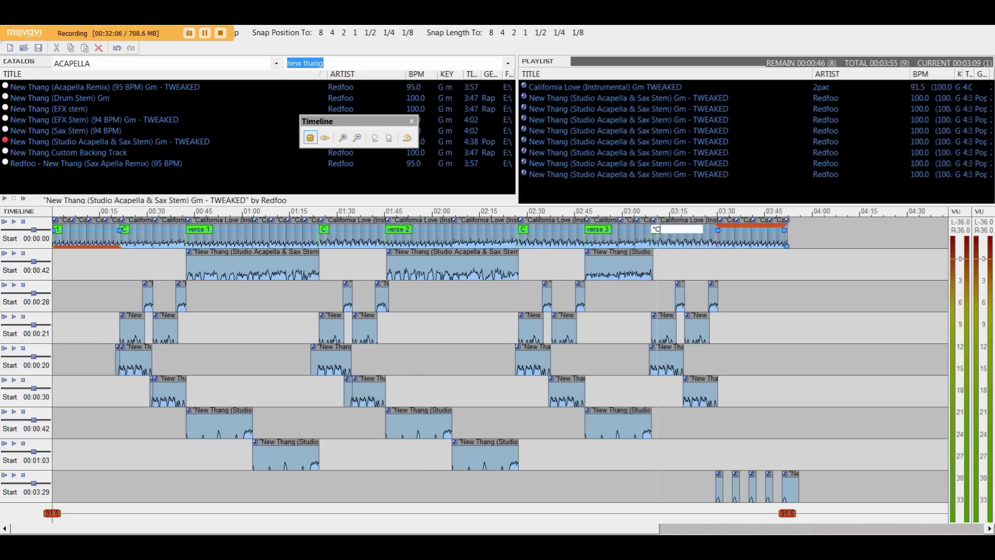
key("Return")
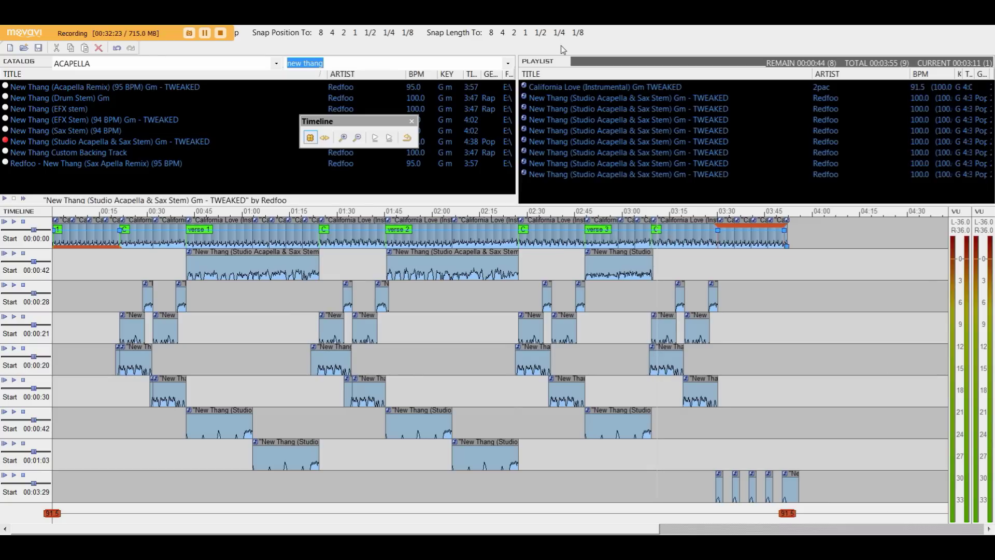
Step: Turn off original-BPM playback for the "California Love" instrumental and set its average playback tempo to 95 BPM
left_click(607, 88)
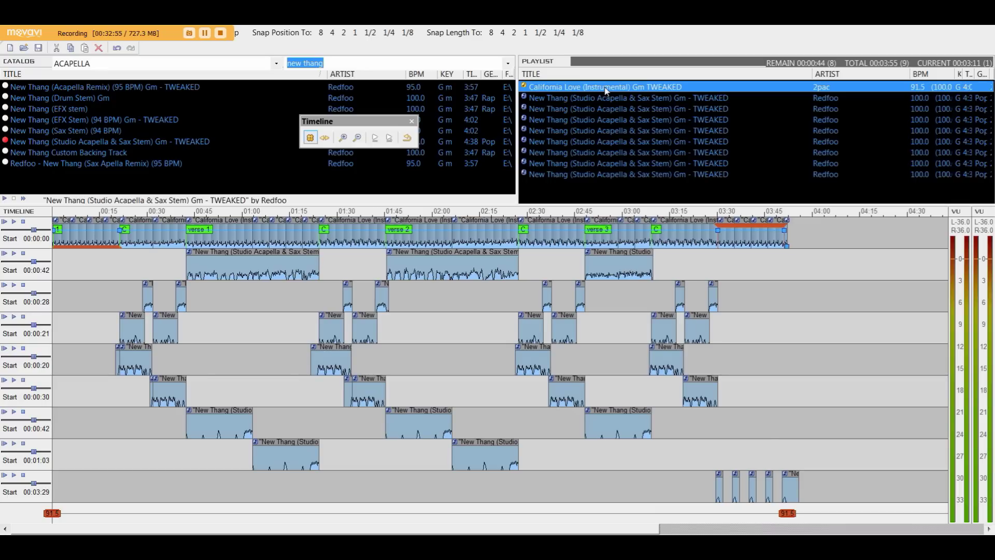
right_click(606, 91)
left_click(648, 354)
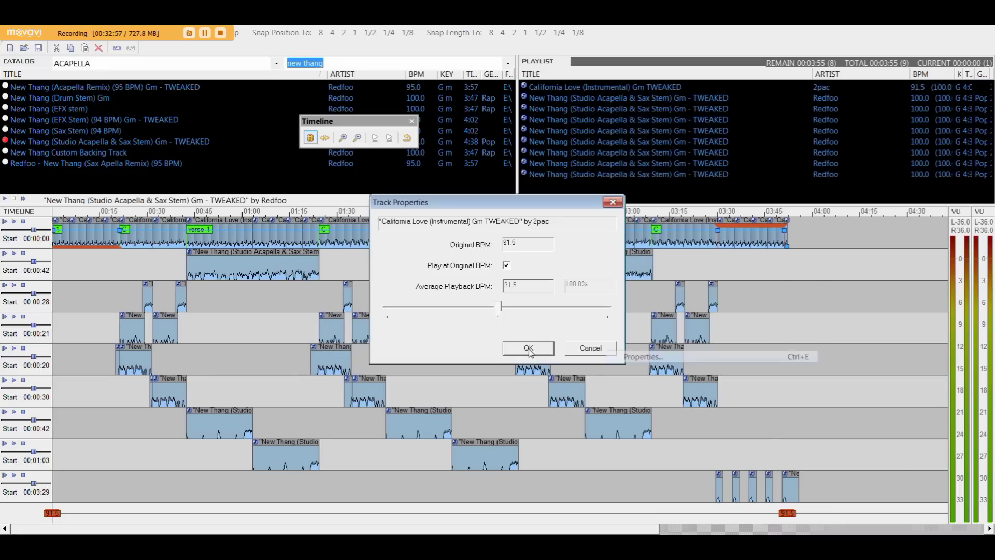
left_click(507, 265)
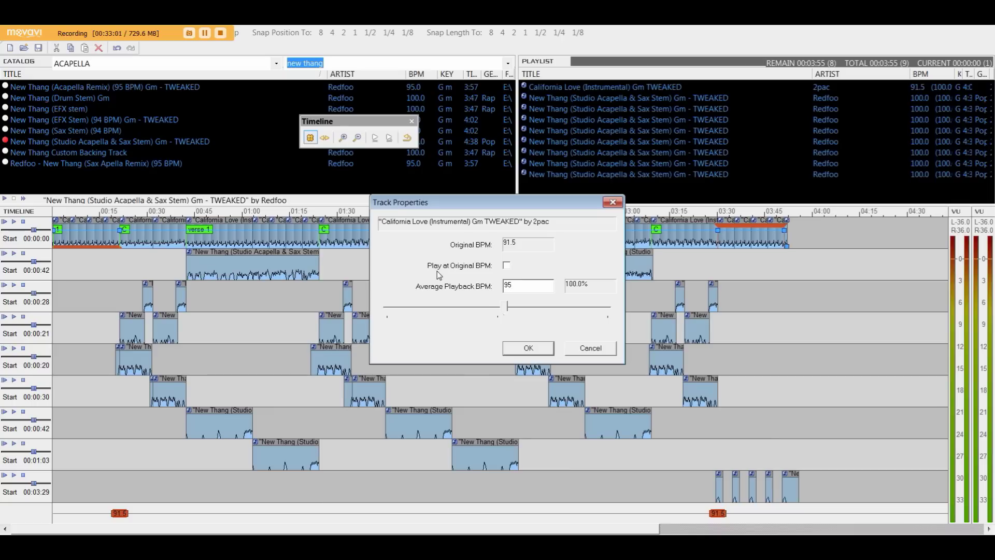
type("95")
key("Return")
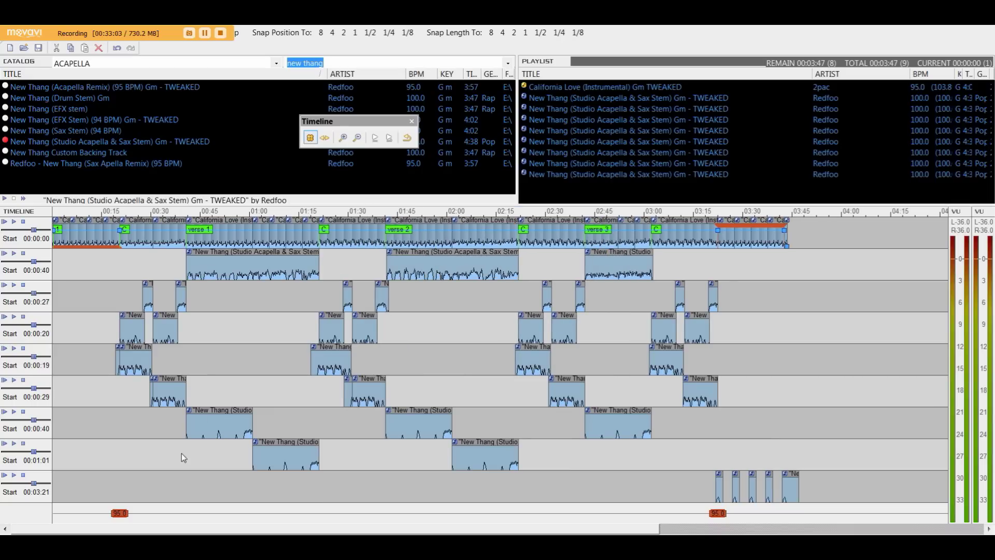
Step: Play the first chorus at about 0:28 and the lead-in to verse 1 to check how the vocal and sax segments line up
scroll(158, 413, "up", 2)
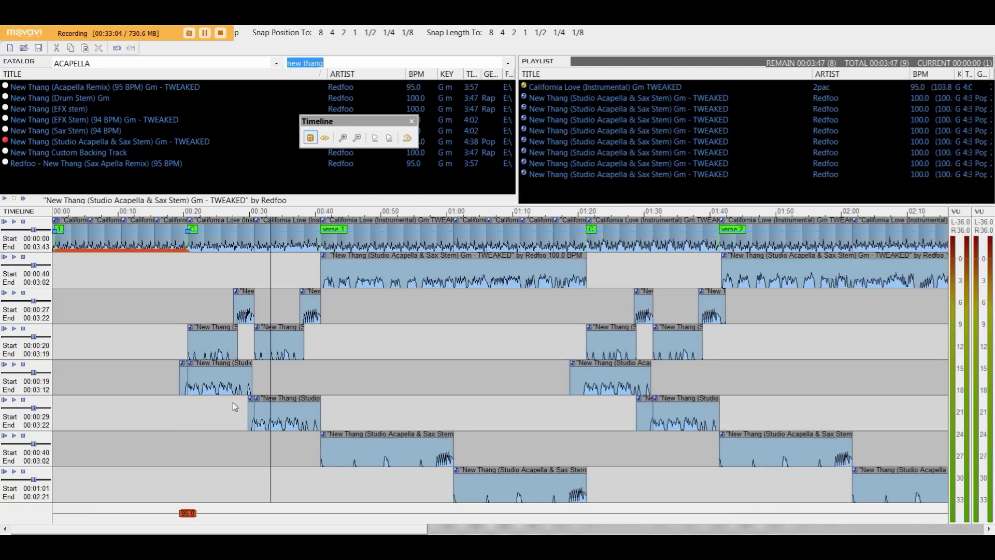
left_click(164, 214)
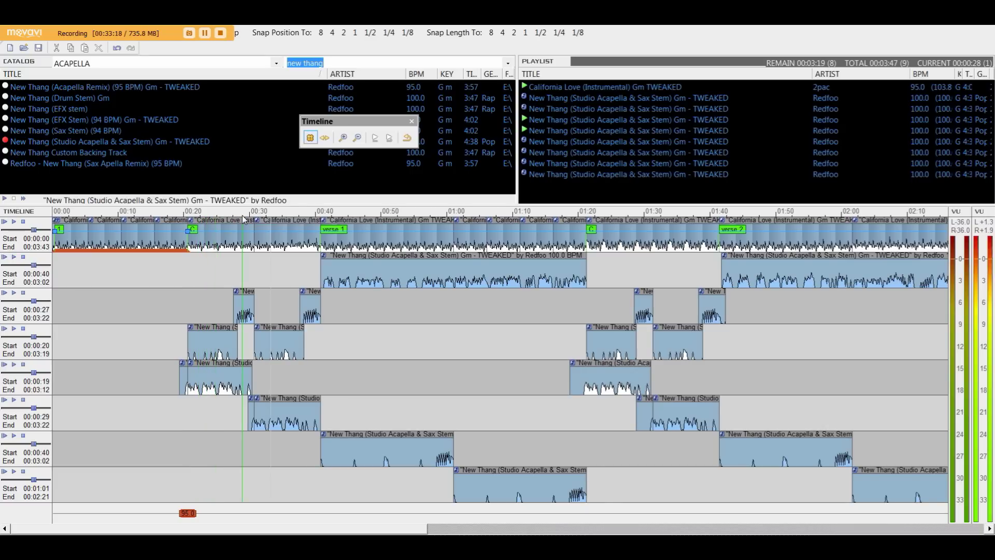
left_click(309, 217)
scroll(311, 223, "down", 1)
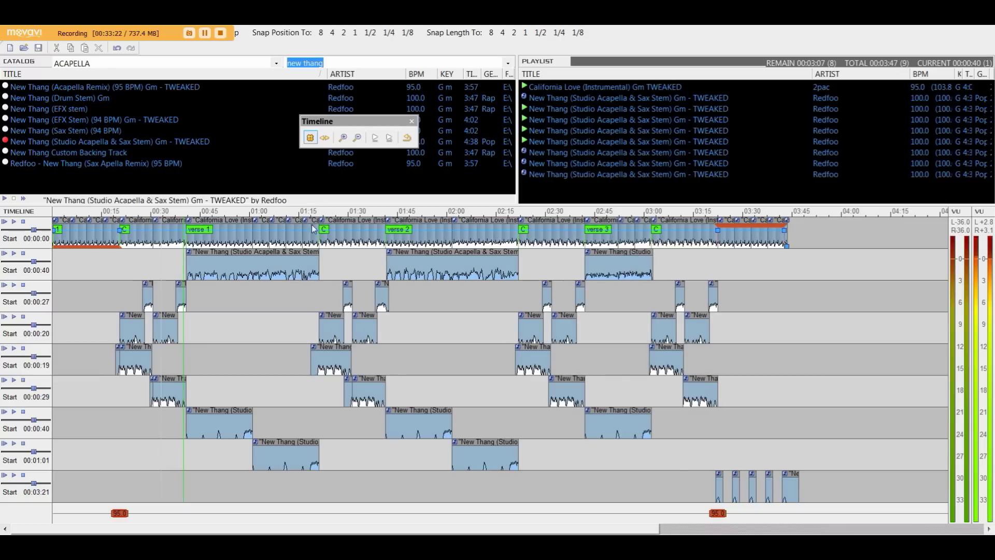
scroll(260, 293, "up", 1)
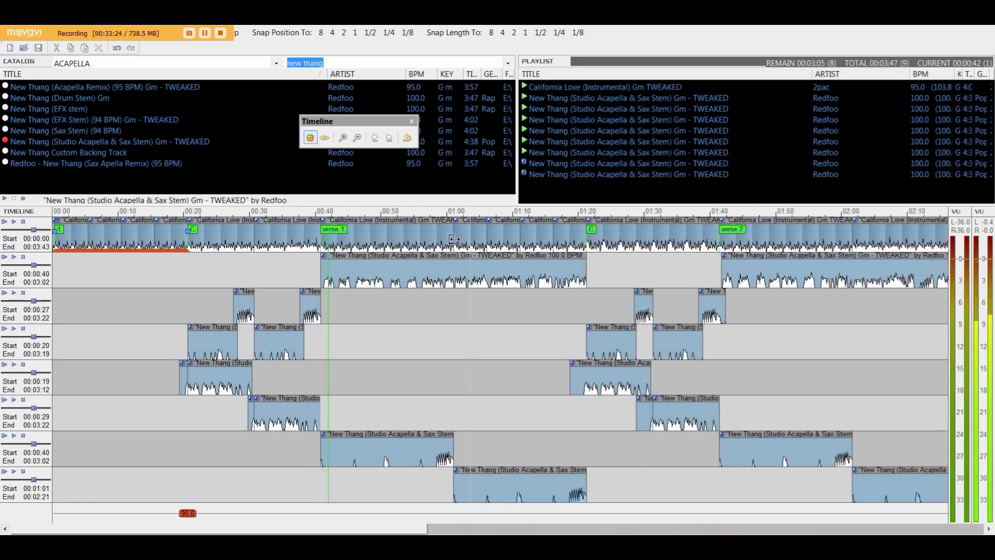
Step: Play the end of verse 1 and its transition into the second chorus to check the timing
left_click(440, 215)
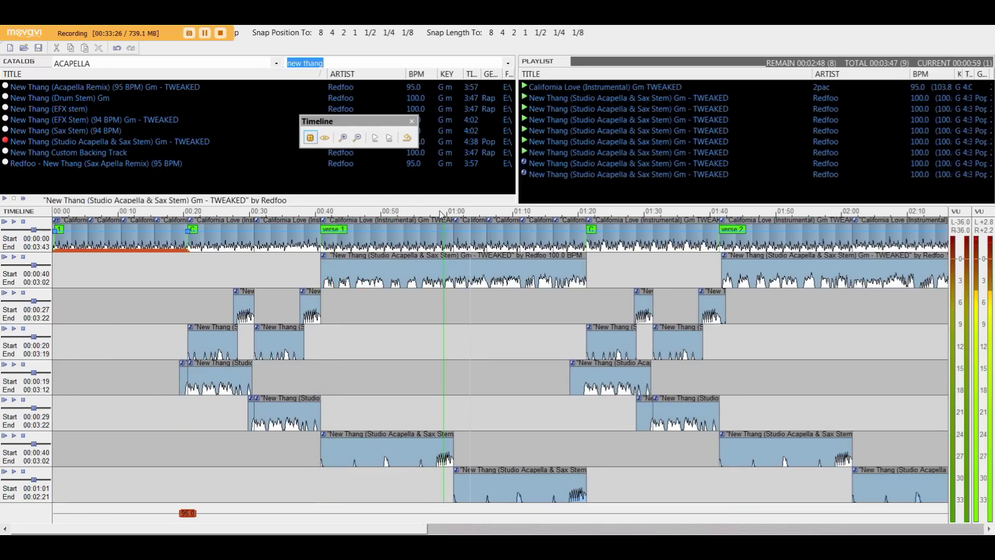
double_click(577, 220)
scroll(455, 281, "down", 1)
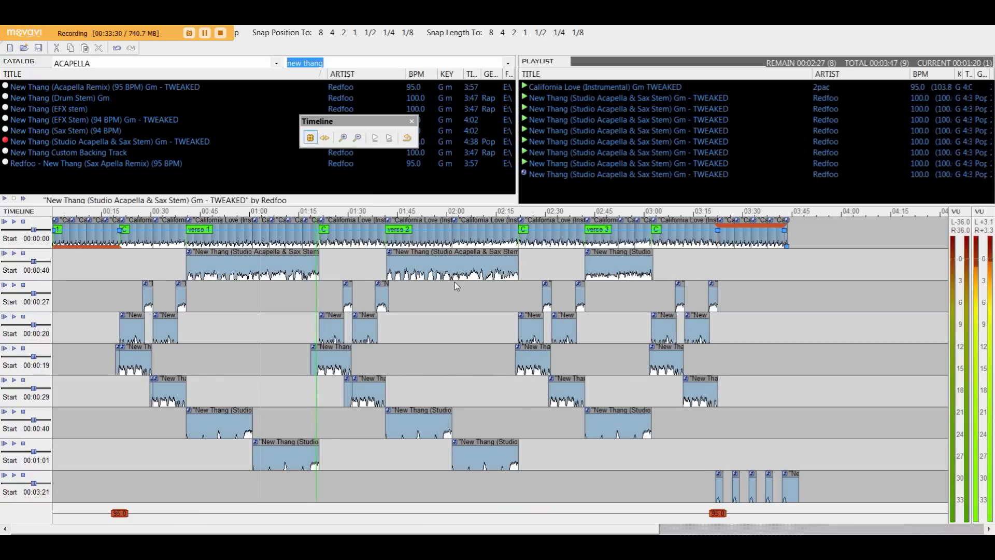
Step: Play the lead-in to verse 2 and trim the short segment before it so it ends at the verse 2 marker, about 1:41
scroll(455, 282, "up", 1)
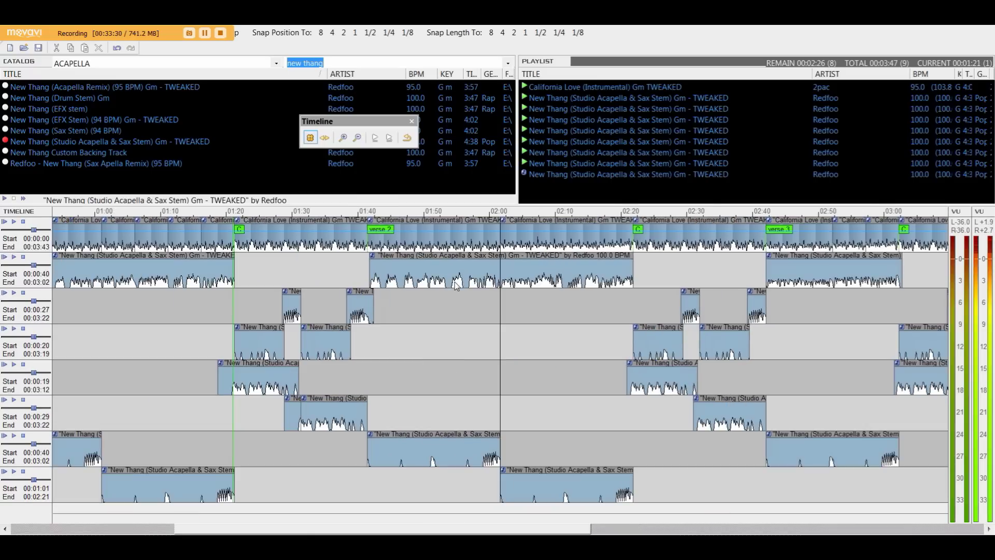
double_click(361, 212)
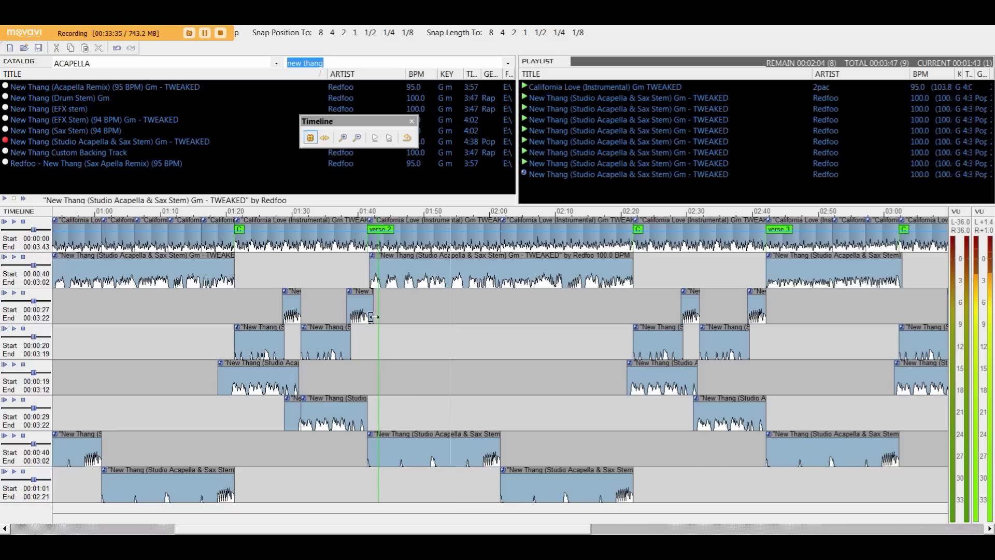
scroll(384, 340, "up", 3)
left_click(499, 309)
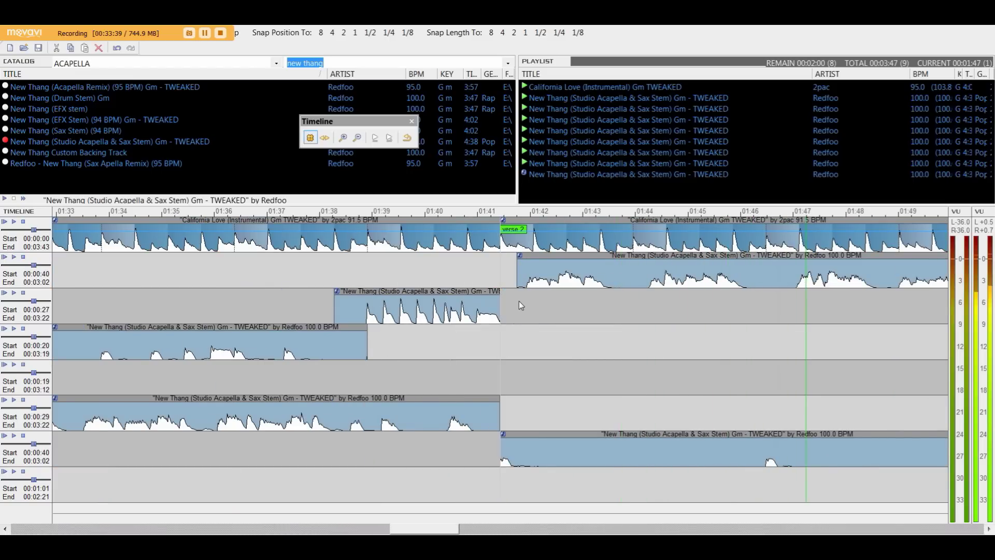
Step: Play the chorus after verse 2, the end of verse 3 and the outro segments to check their transitions
scroll(519, 302, "down", 3)
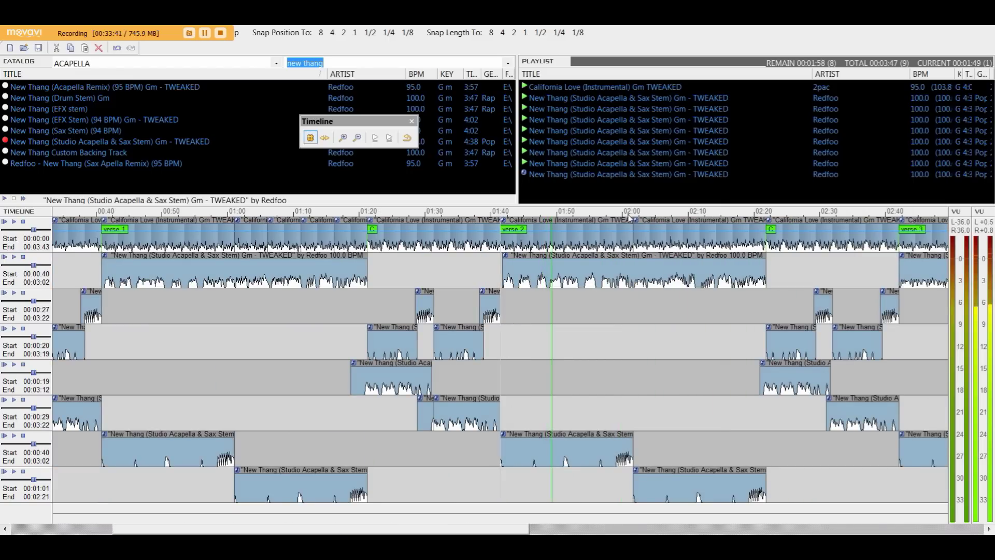
scroll(519, 300, "down", 2)
scroll(522, 291, "up", 1)
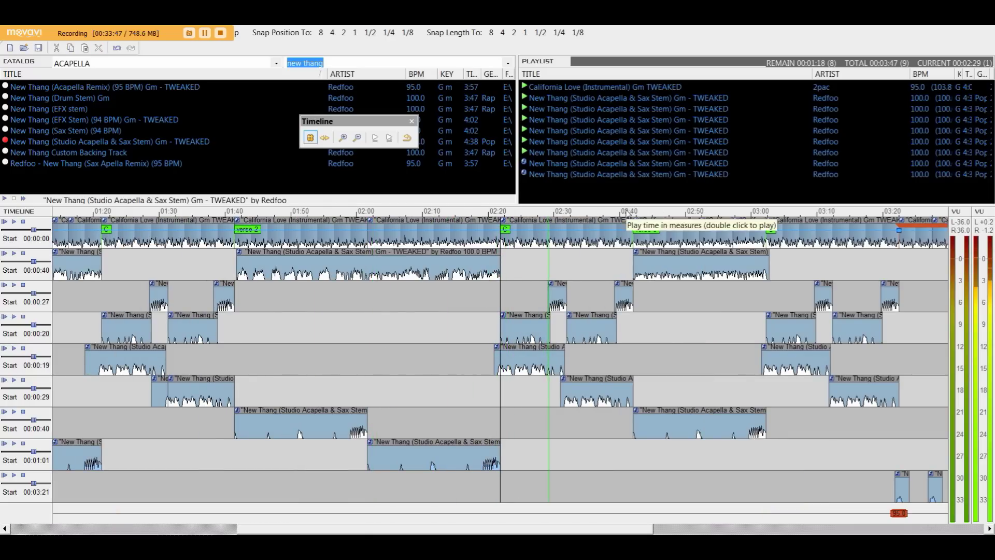
scroll(665, 286, "up", 2)
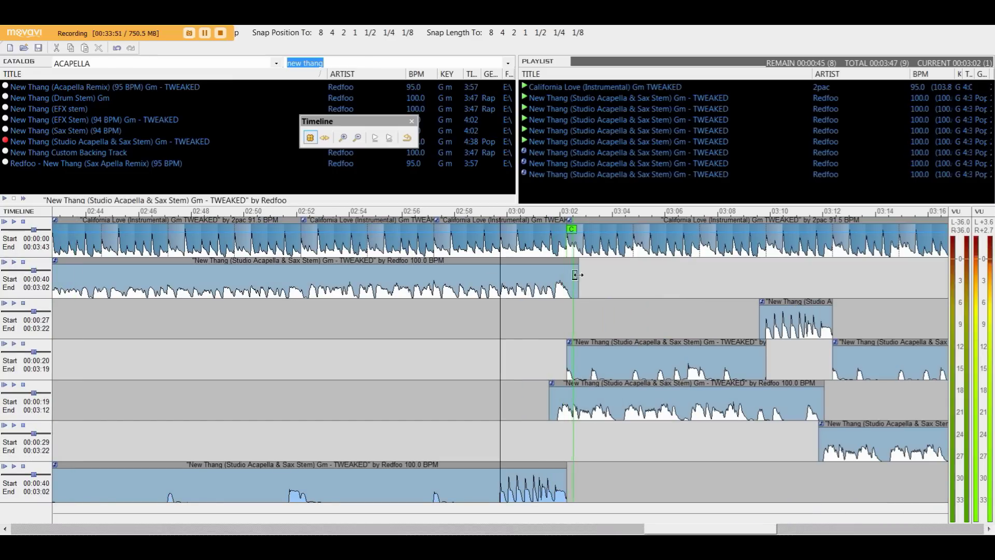
scroll(577, 275, "down", 1)
scroll(776, 260, "down", 3)
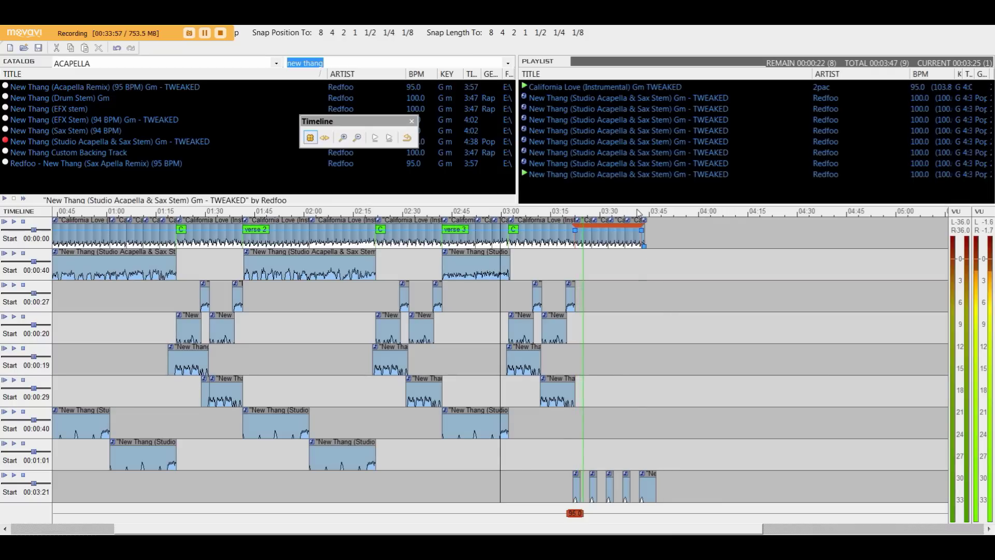
scroll(259, 236, "down", 1)
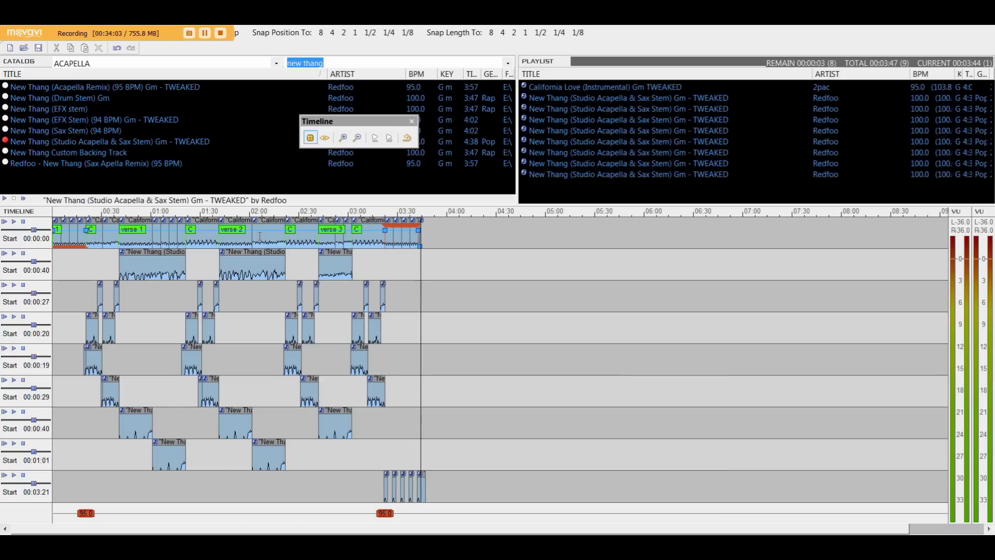
scroll(77, 320, "up", 1)
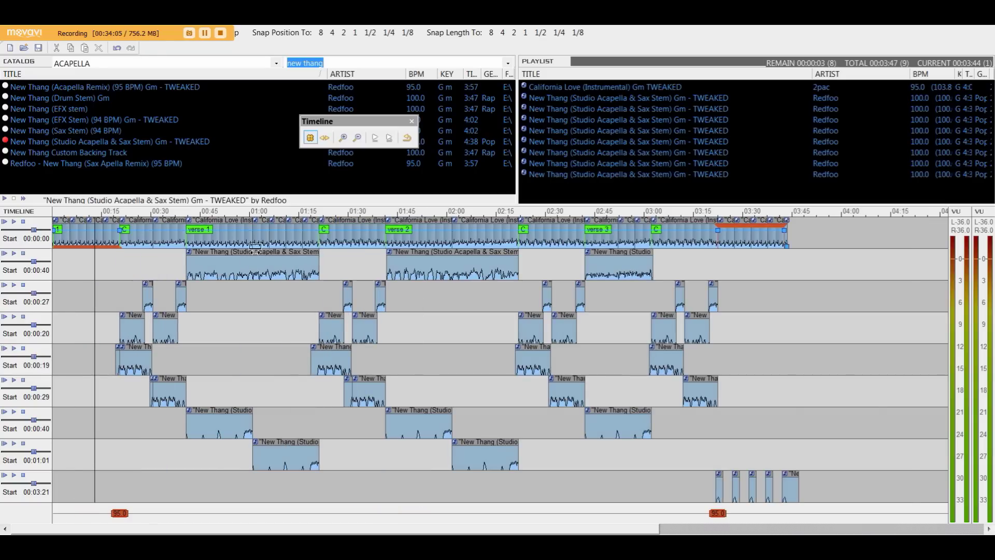
Step: Enlarge the timeline until it covers the catalog and playlist, and move the floating Timeline palette clear of the section markers
left_click_drag(280, 204, 280, 101)
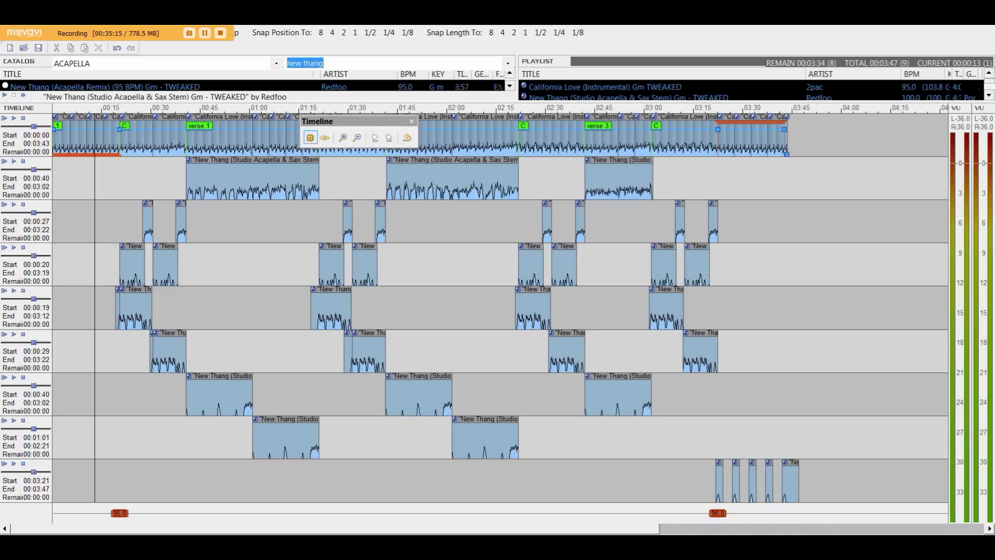
left_click_drag(367, 121, 888, 167)
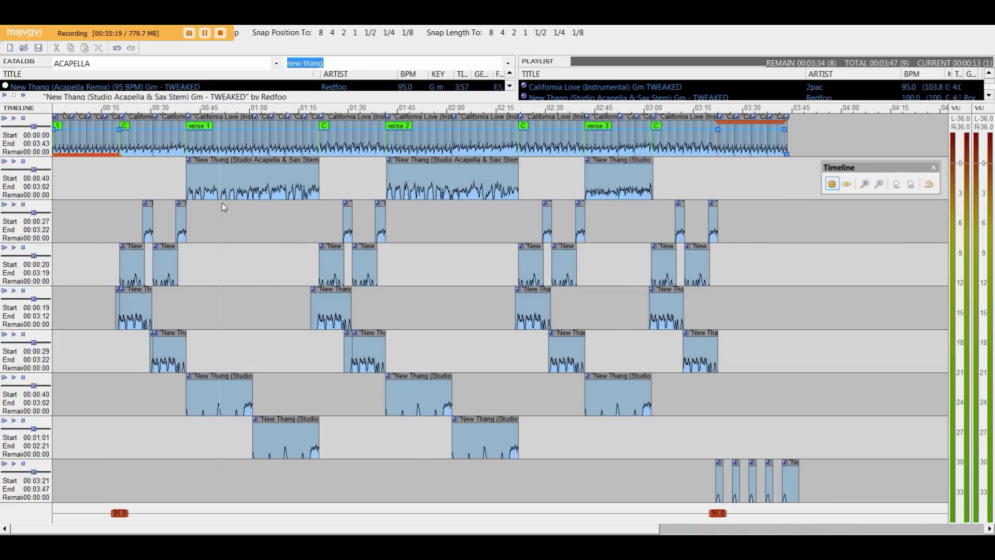
scroll(222, 203, "down", 1)
scroll(155, 227, "up", 2)
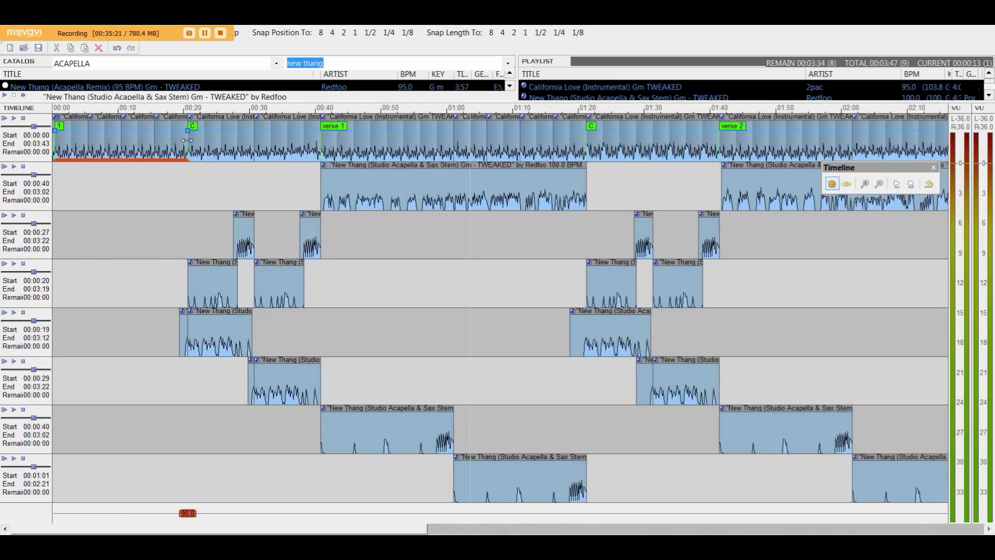
scroll(187, 140, "down", 1)
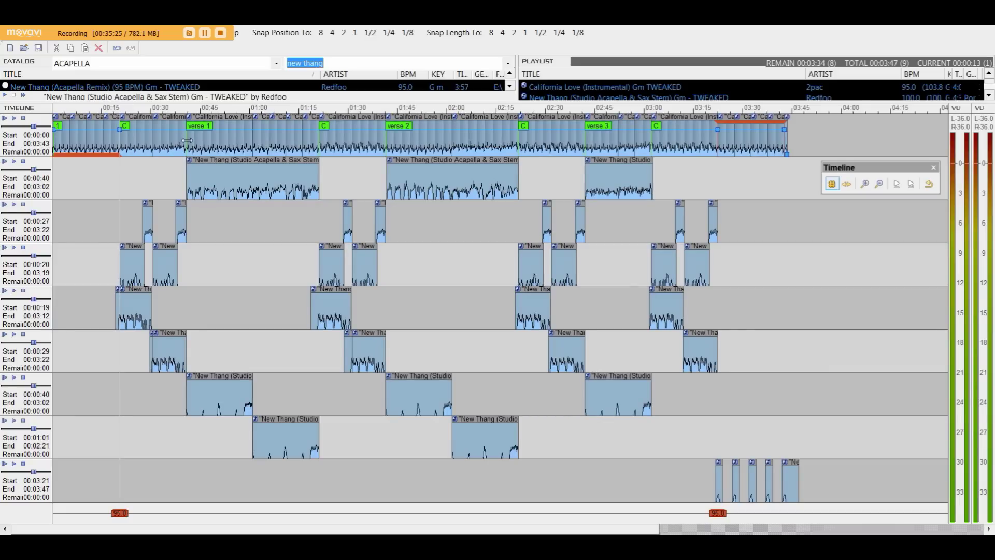
left_click_drag(192, 68, 193, 57)
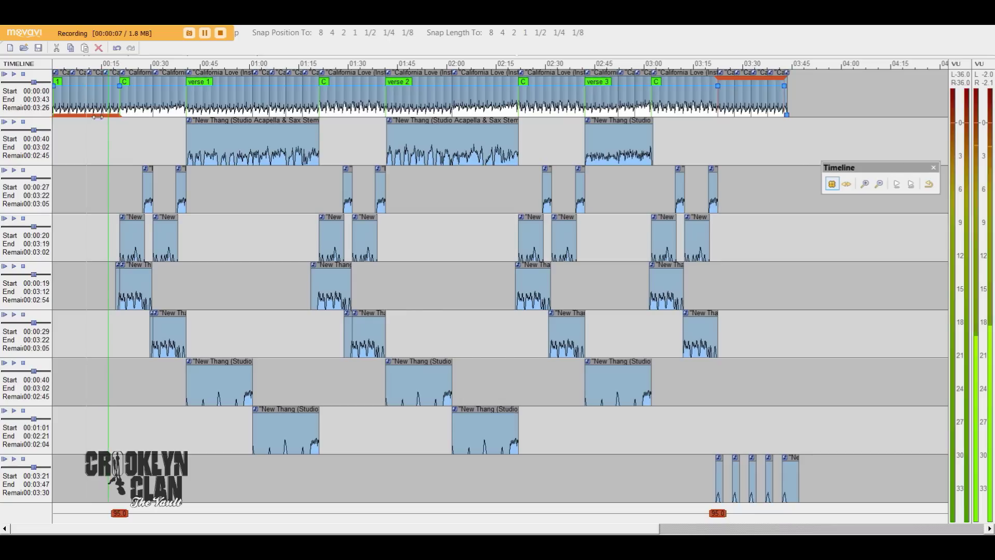
Step: Turn on the double-arrow option of the floating Timeline palette and move the palette away from the verse 1 vocal segment
scroll(155, 154, "up", 3)
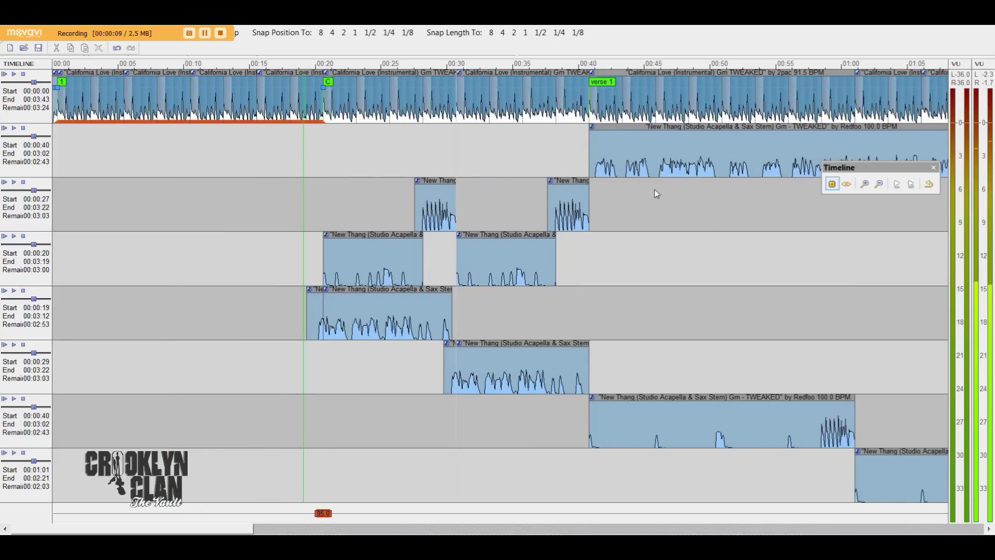
left_click(847, 184)
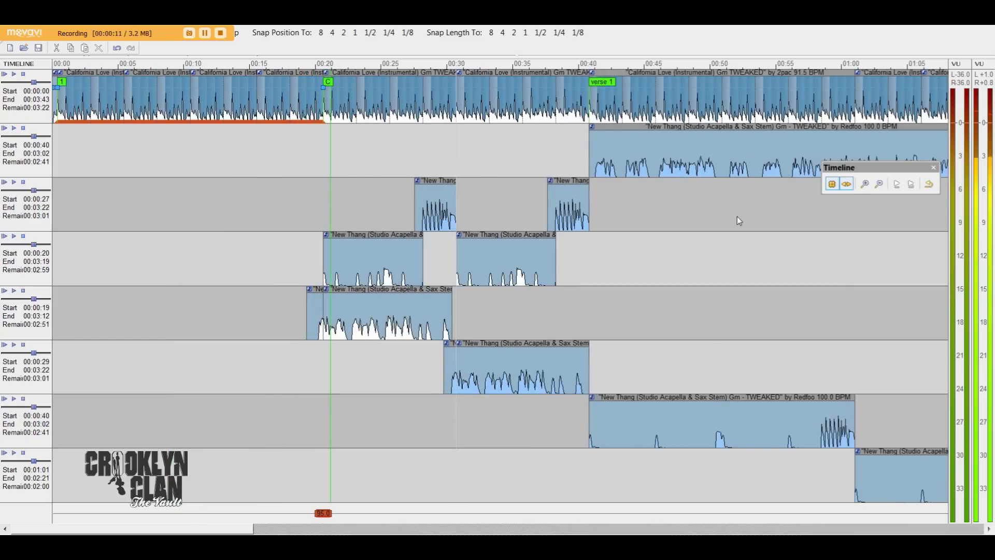
left_click_drag(880, 170, 124, 481)
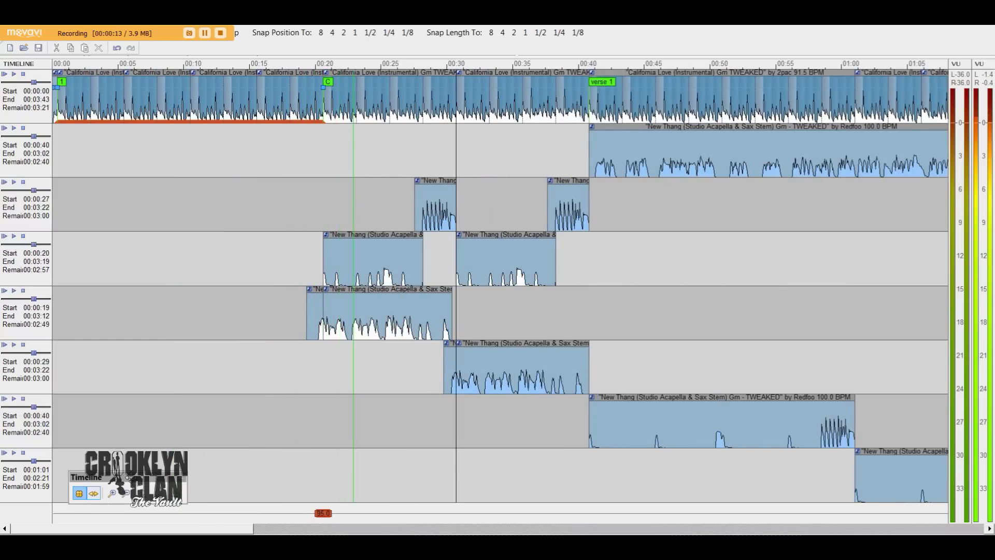